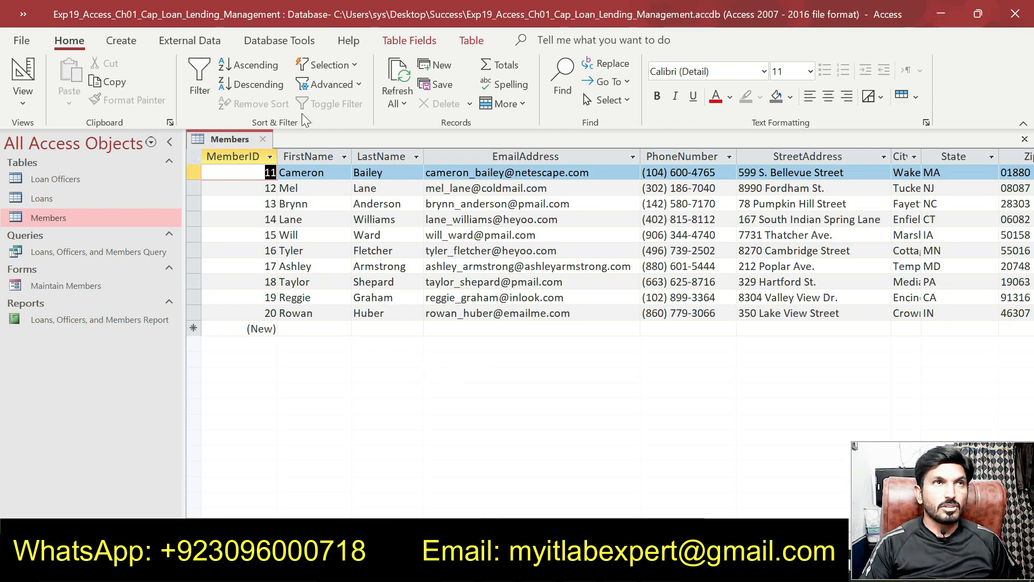
# Close the Members table and switch to the instructions document in Word
pyautogui.click(268, 138)
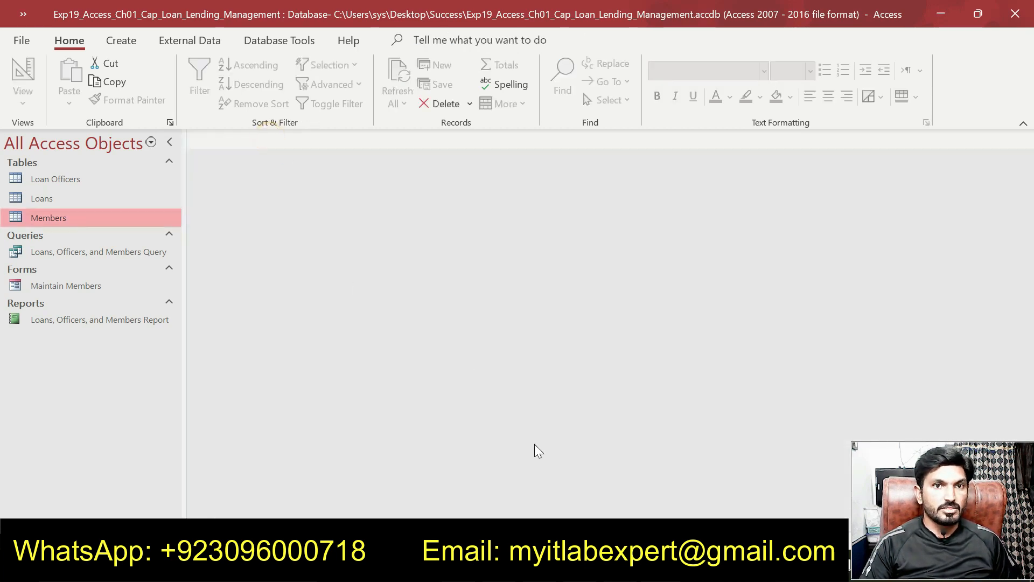
pyautogui.click(576, 569)
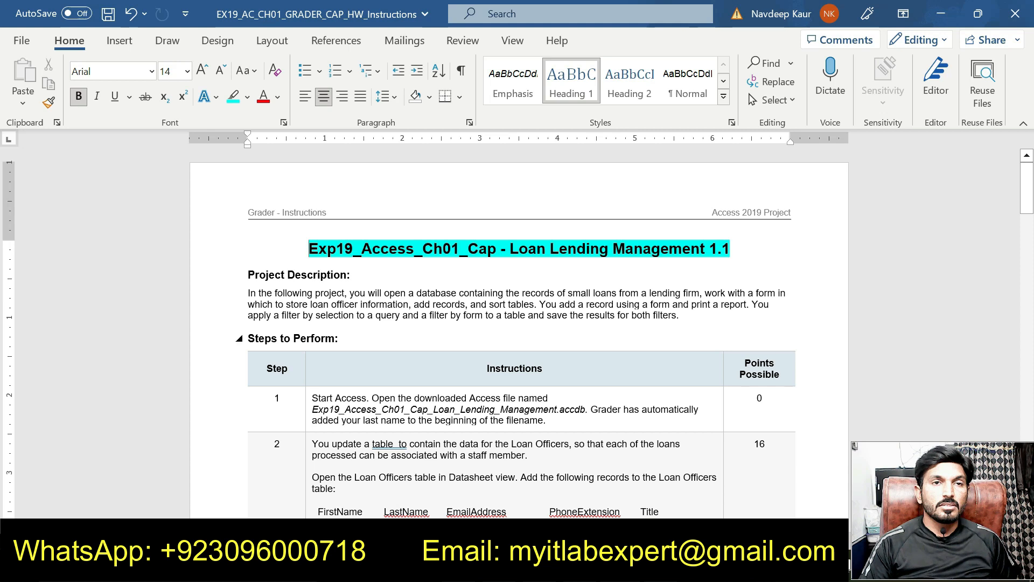
# Highlight the database file name in step 1 of the instructions in turquoise and clear that highlight again
pyautogui.moveTo(313, 411); pyautogui.dragTo(587, 411)
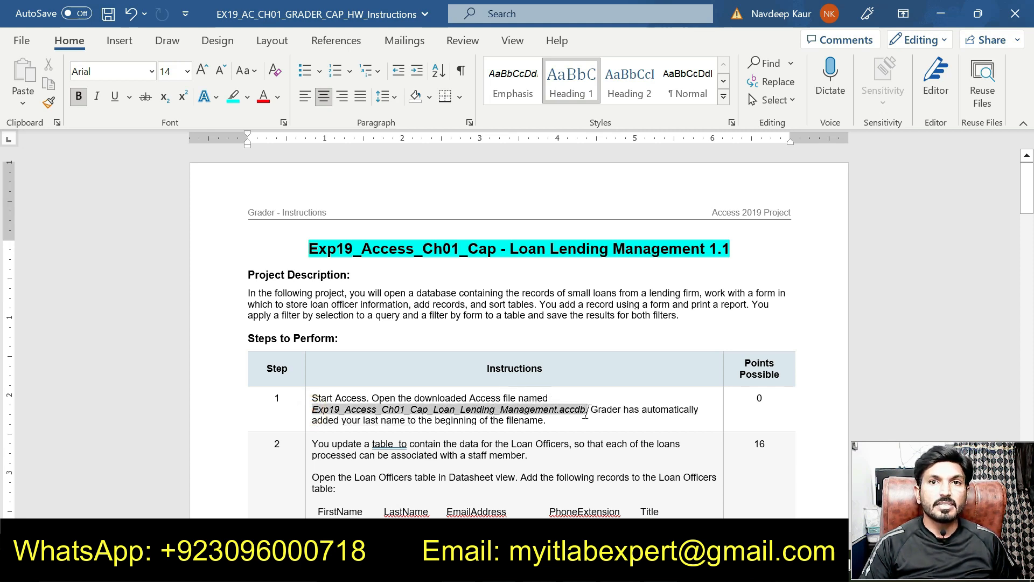
pyautogui.click(646, 383)
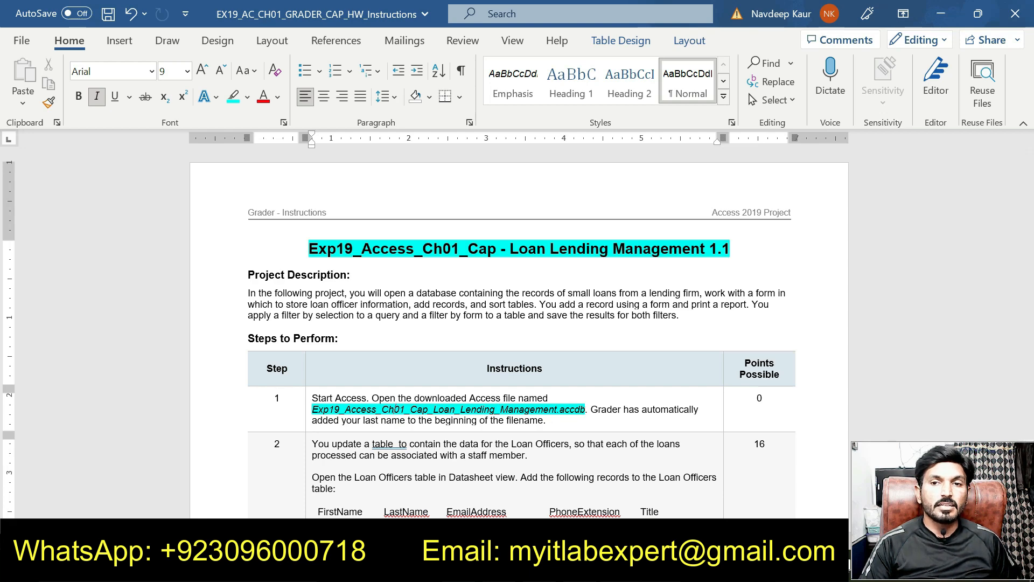
pyautogui.click(520, 567)
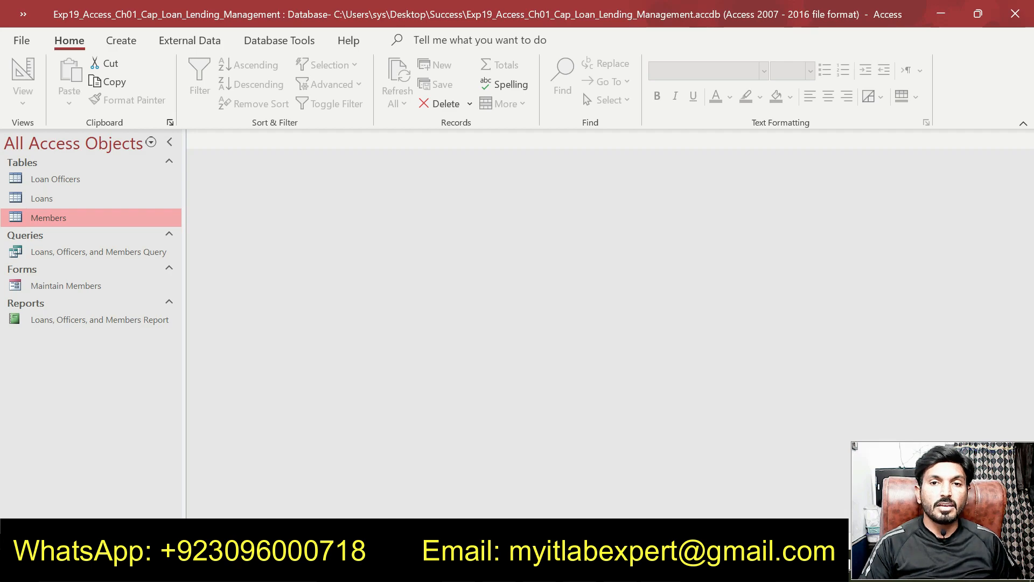
pyautogui.click(426, 568)
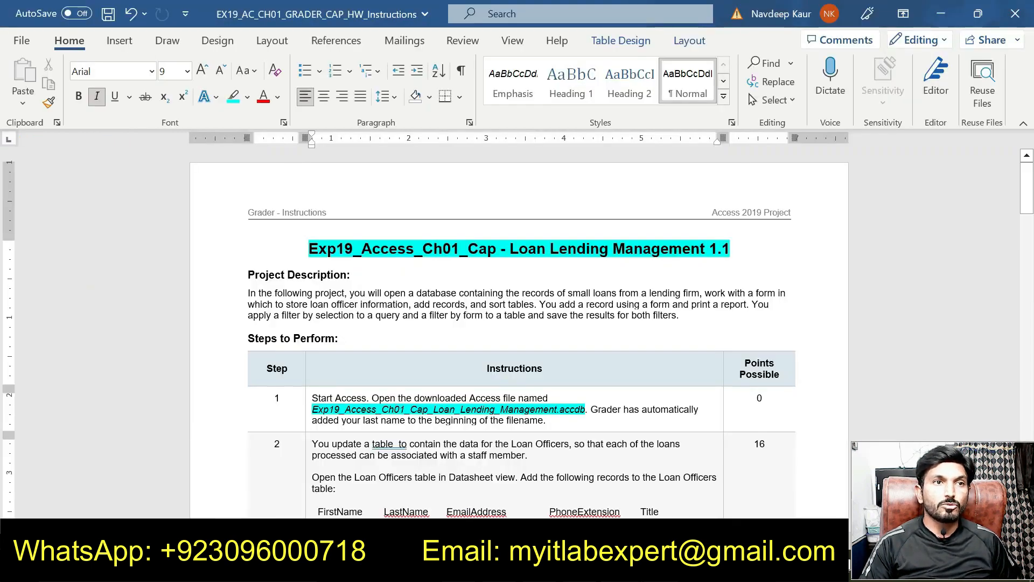
pyautogui.moveTo(313, 409); pyautogui.dragTo(591, 412)
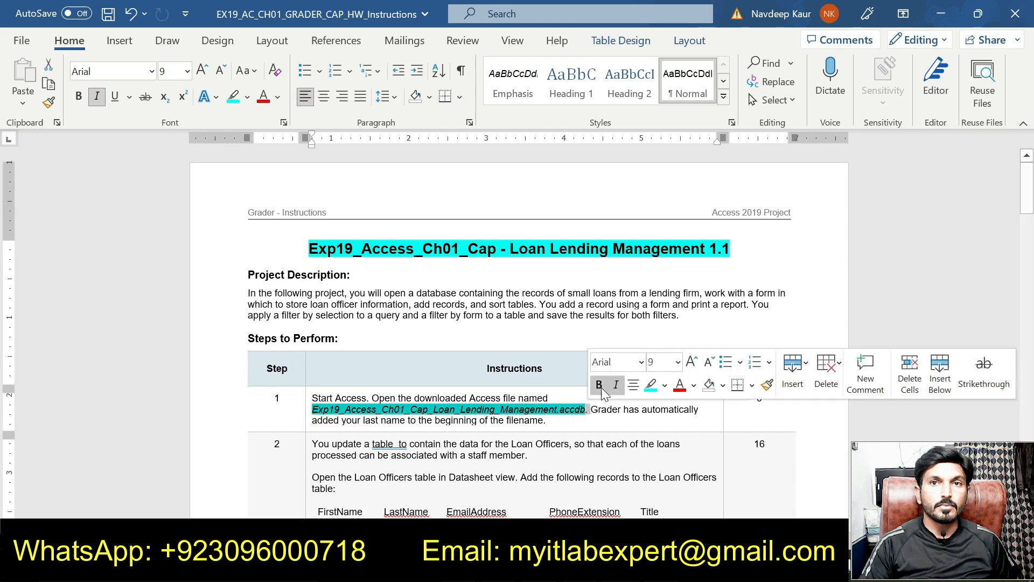
pyautogui.click(650, 384)
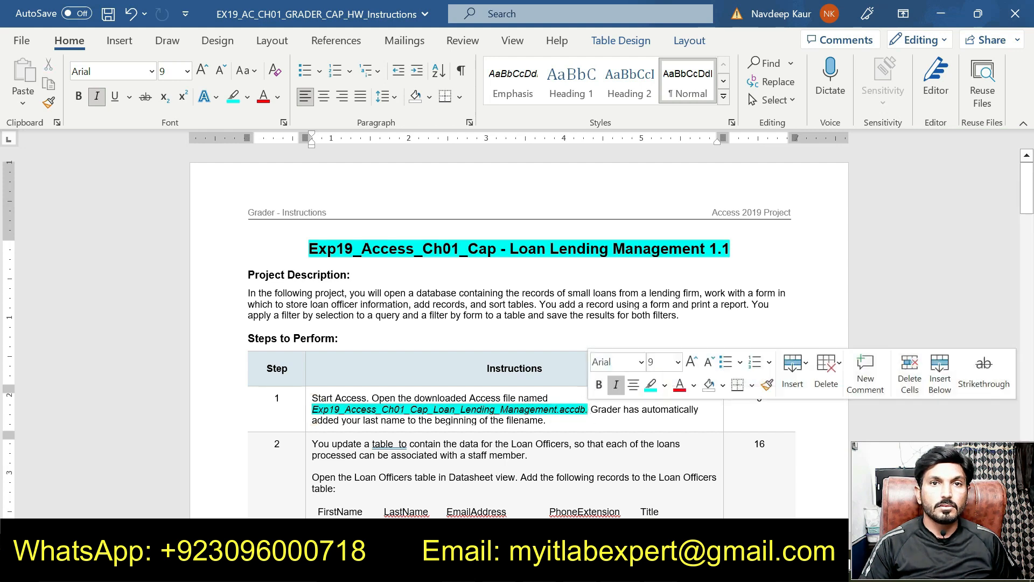
pyautogui.moveTo(312, 409); pyautogui.dragTo(585, 414)
pyautogui.click(648, 380)
# Highlight in turquoise the step 2 instruction about opening the Loan Officers table in Datasheet view and adding records
pyautogui.scroll(-3, 649, 381)
pyautogui.scroll(-1, 517, 323)
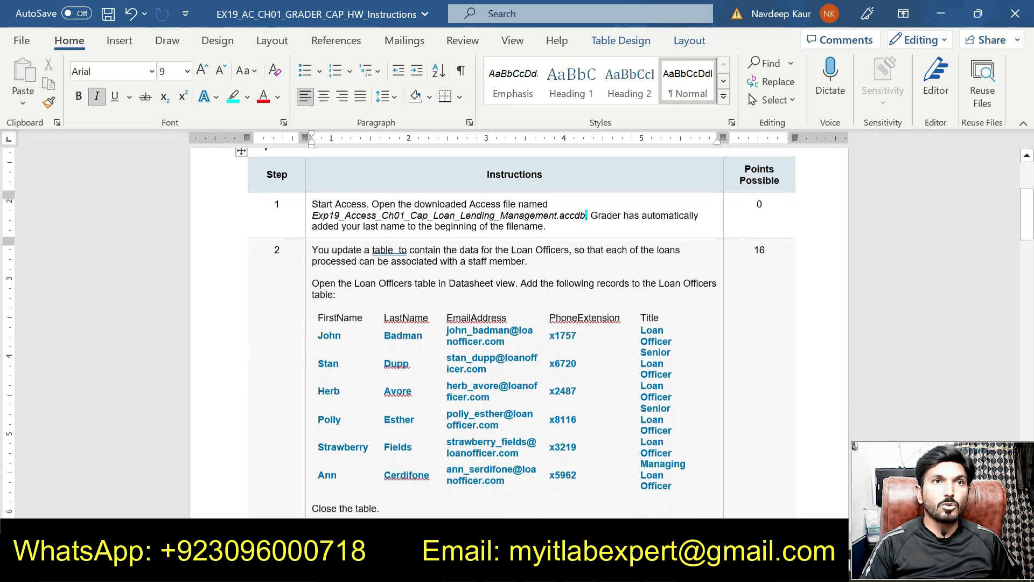
pyautogui.tripleClick(323, 294)
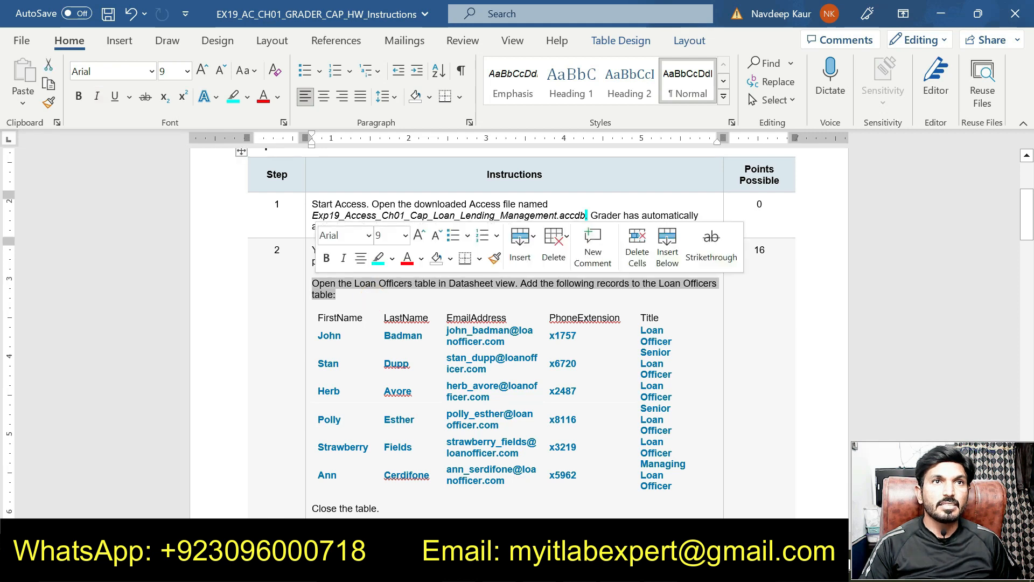
pyautogui.click(378, 258)
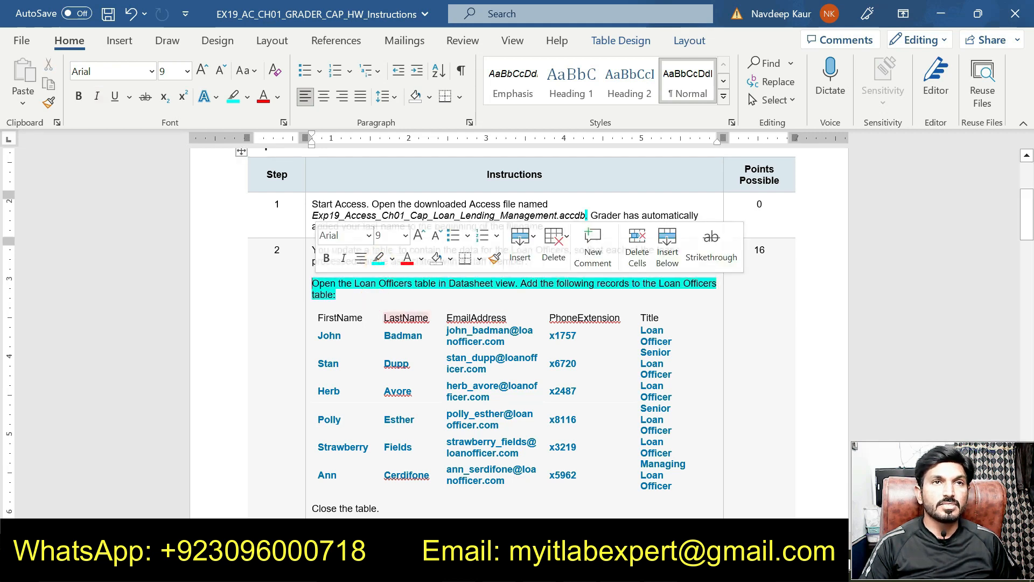
pyautogui.click(351, 296)
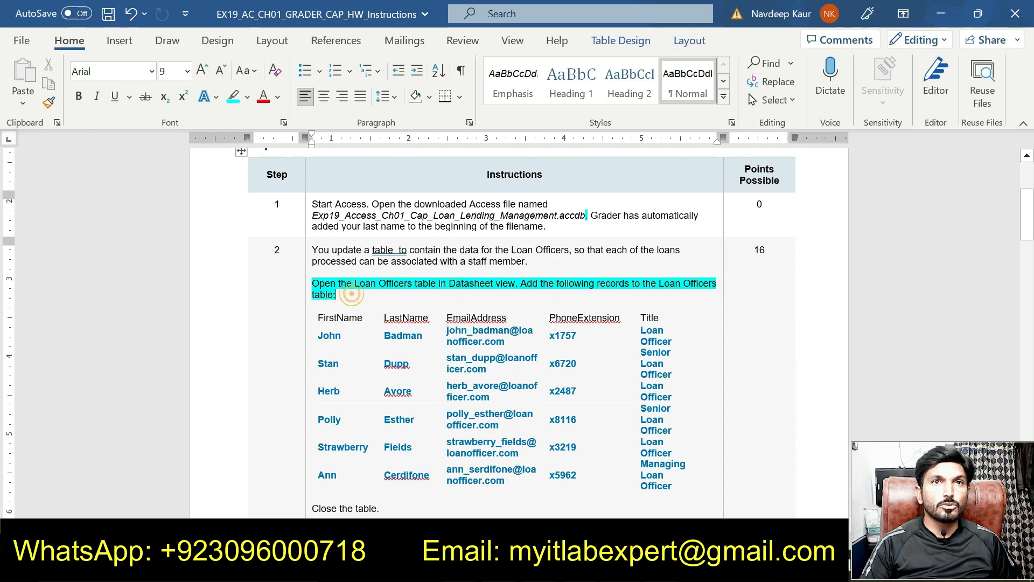
pyautogui.moveTo(691, 494); pyautogui.dragTo(329, 335)
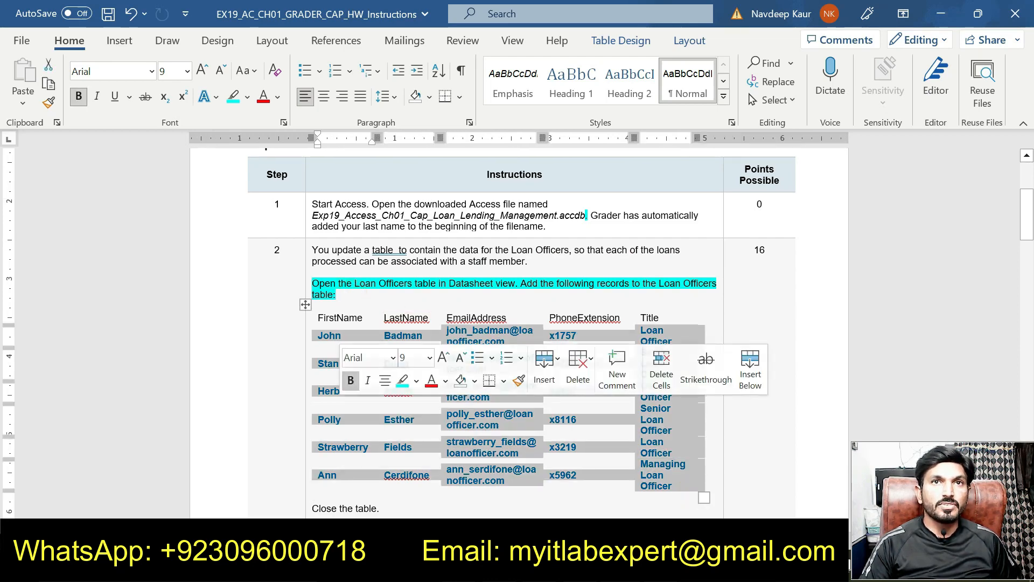
pyautogui.click(494, 297)
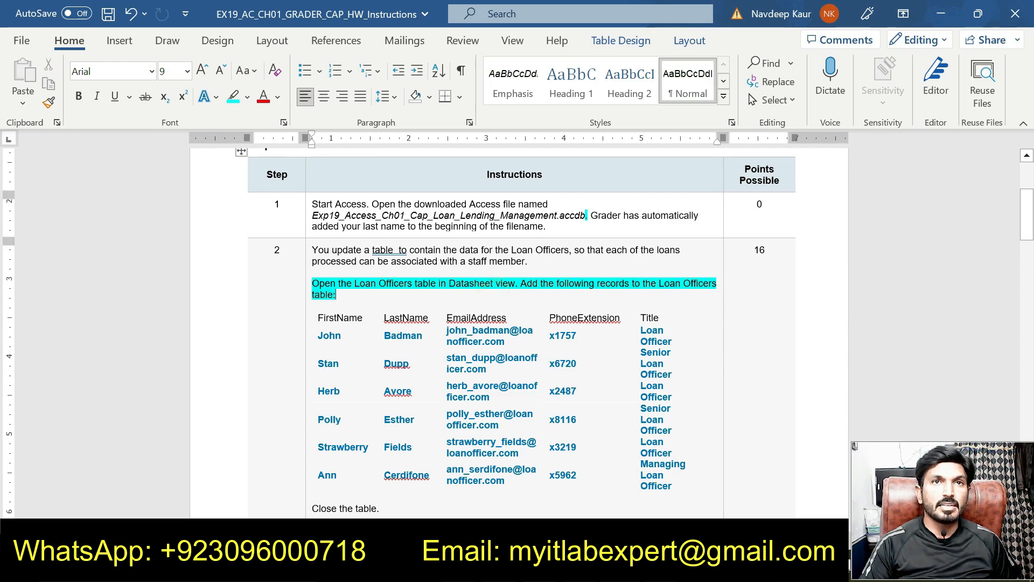
# Switch to the Access database and open the Loan Officers table in Datasheet view
pyautogui.click(519, 564)
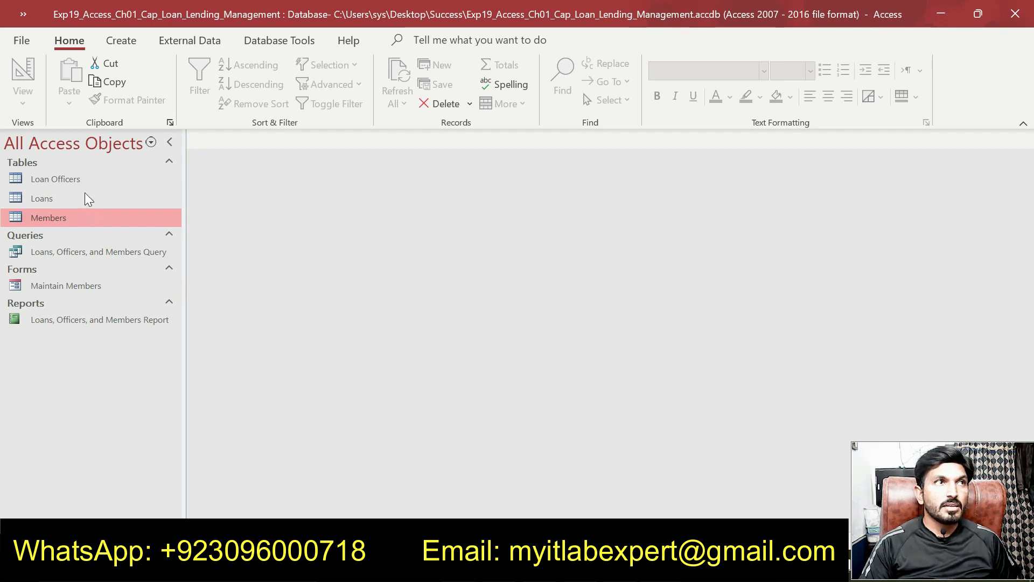
pyautogui.doubleClick(77, 179)
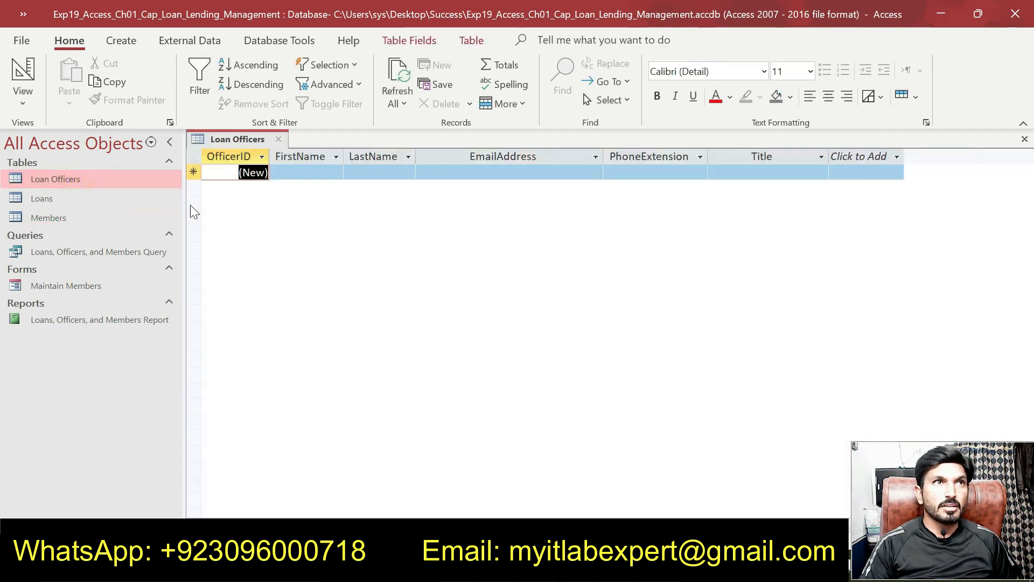
pyautogui.rightClick(228, 145)
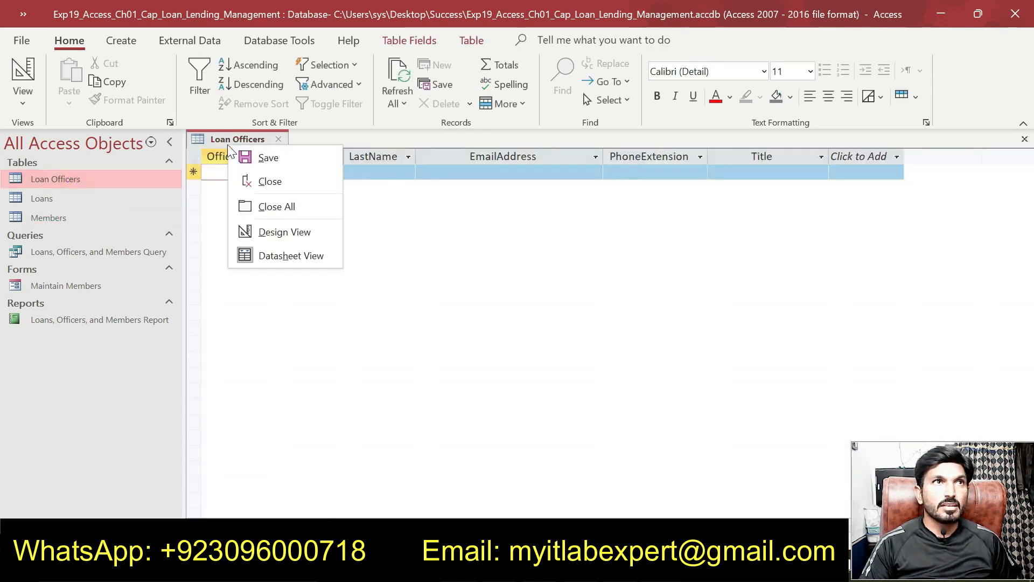
pyautogui.click(280, 255)
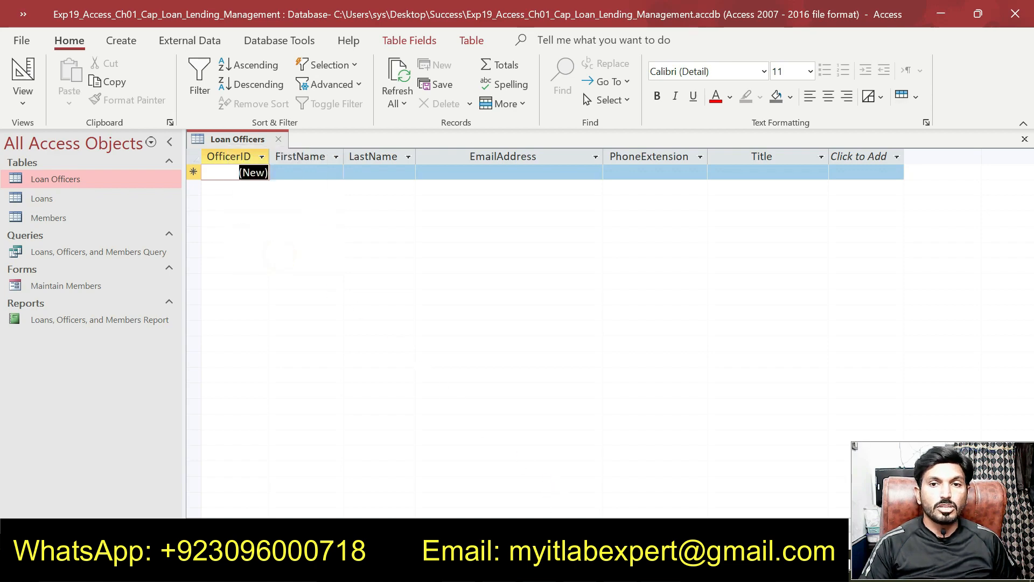
# Copy the first loan officer's first name from the Word instructions into FirstName of a new Loan Officers record in Access
pyautogui.hotkey('alt', 'Tab')
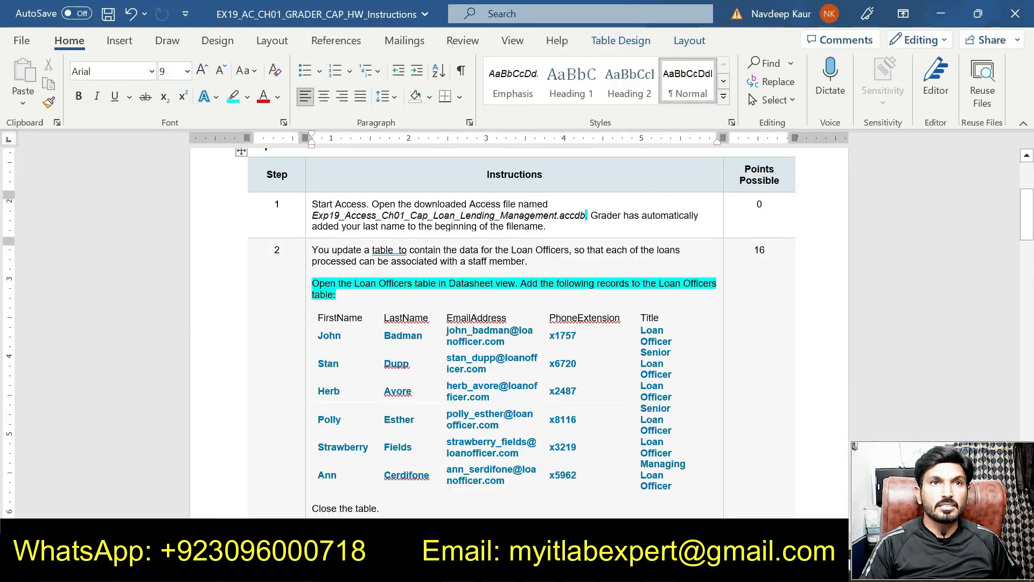
pyautogui.doubleClick(321, 335)
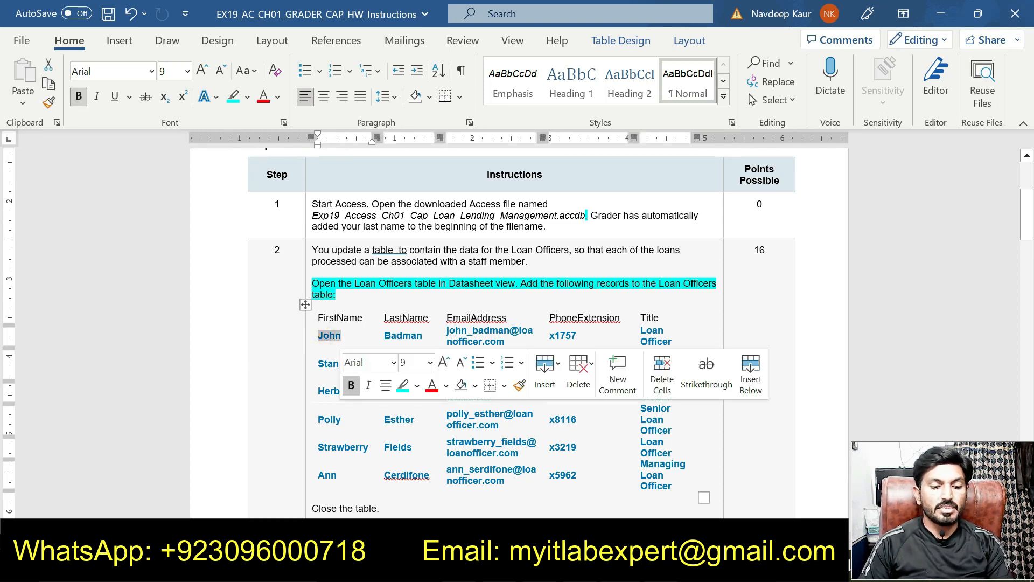
pyautogui.hotkey('ctrl', 'c')
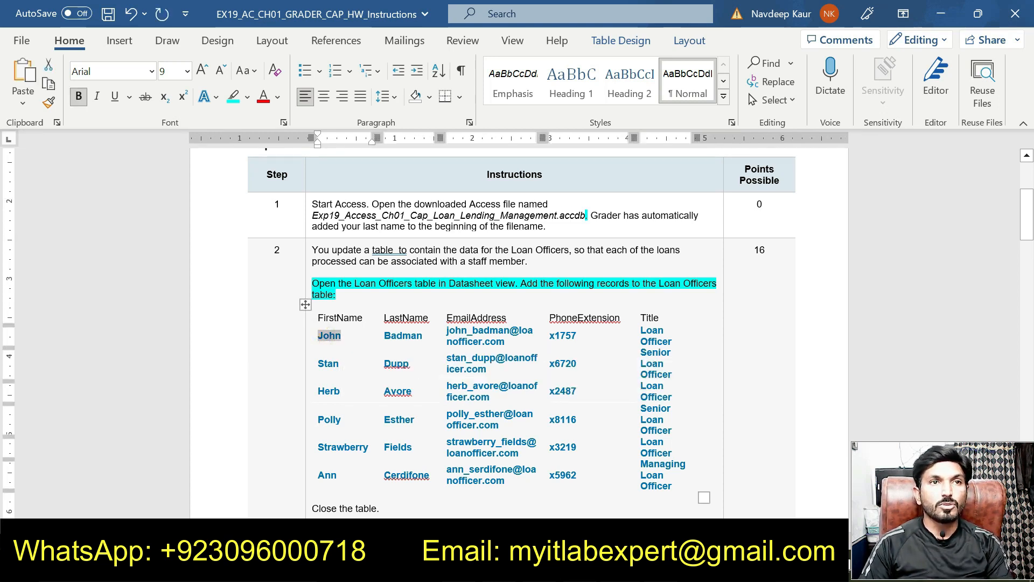
pyautogui.hotkey('alt', 'Tab')
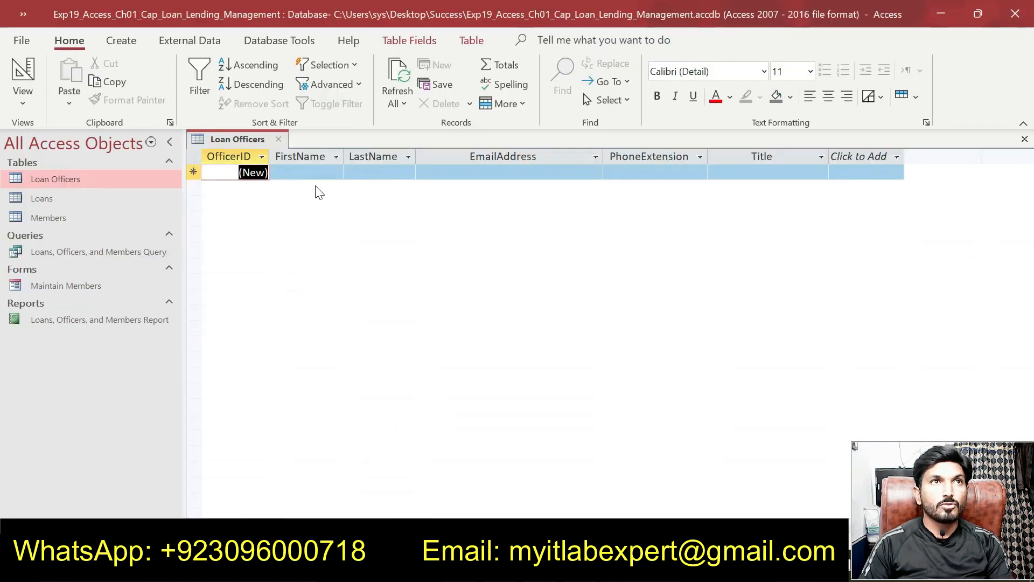
pyautogui.click(313, 172)
pyautogui.hotkey('ctrl', 'v')
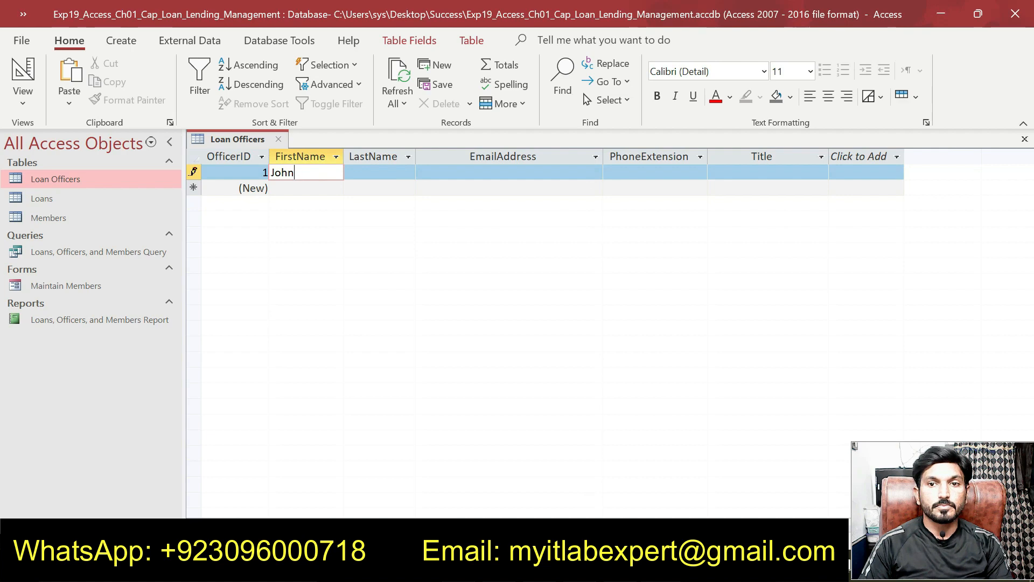
# Copy the first loan officer's last name from the Word instructions into the LastName field of the same Access record
pyautogui.hotkey('alt', 'Tab')
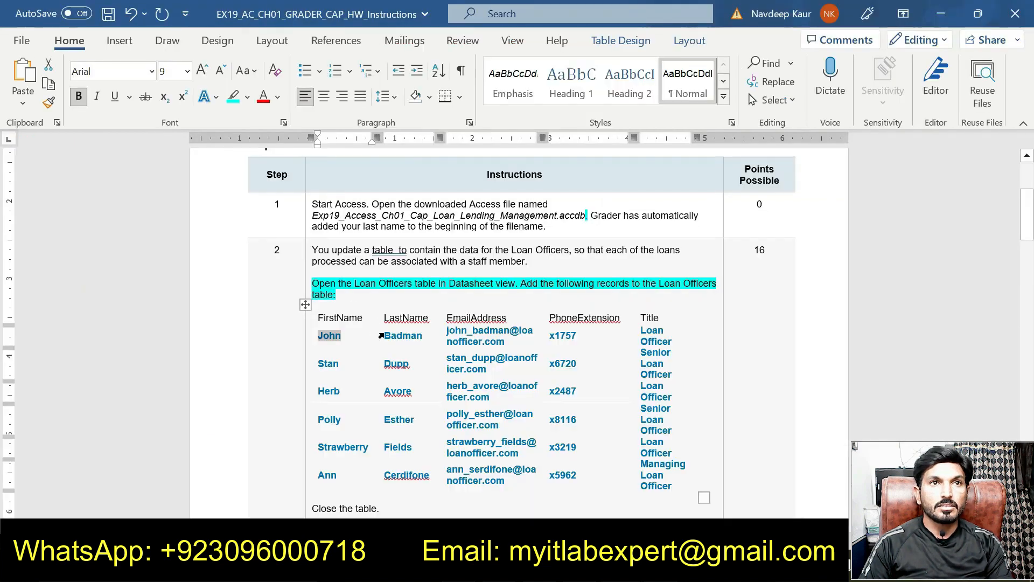
pyautogui.moveTo(384, 335); pyautogui.dragTo(424, 335)
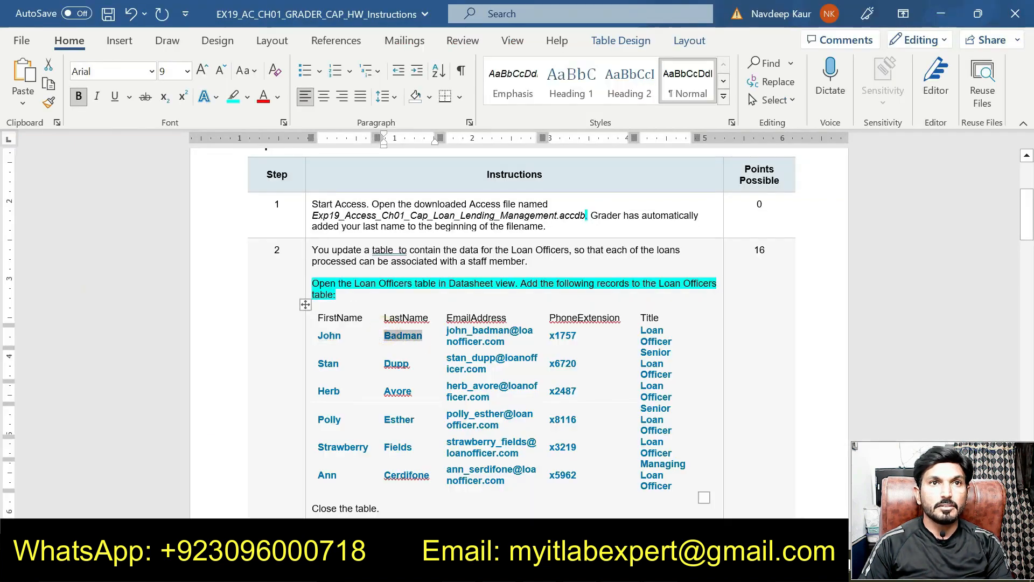
pyautogui.hotkey('alt', 'Tab')
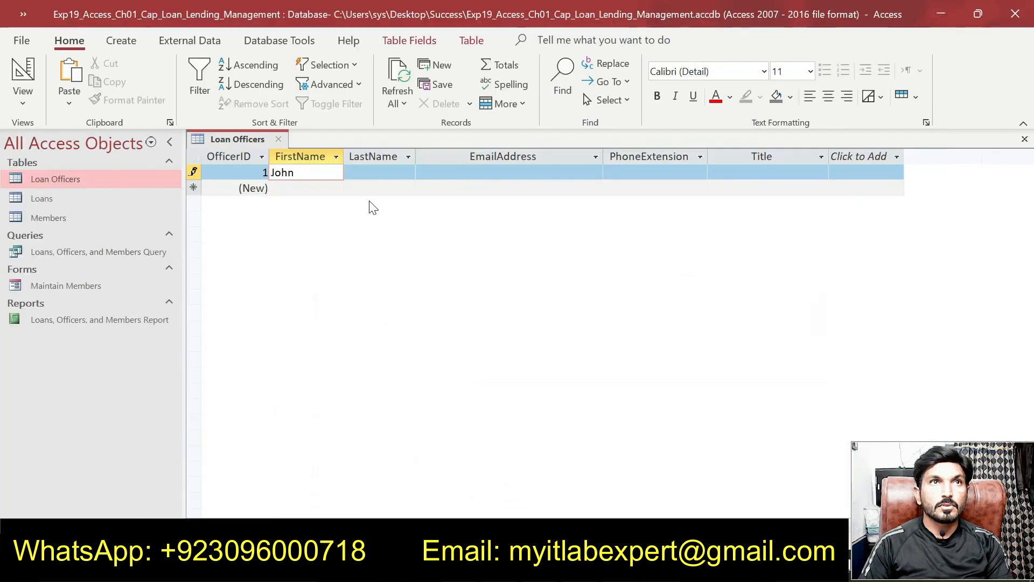
pyautogui.press('Tab')
pyautogui.hotkey('ctrl', 'v')
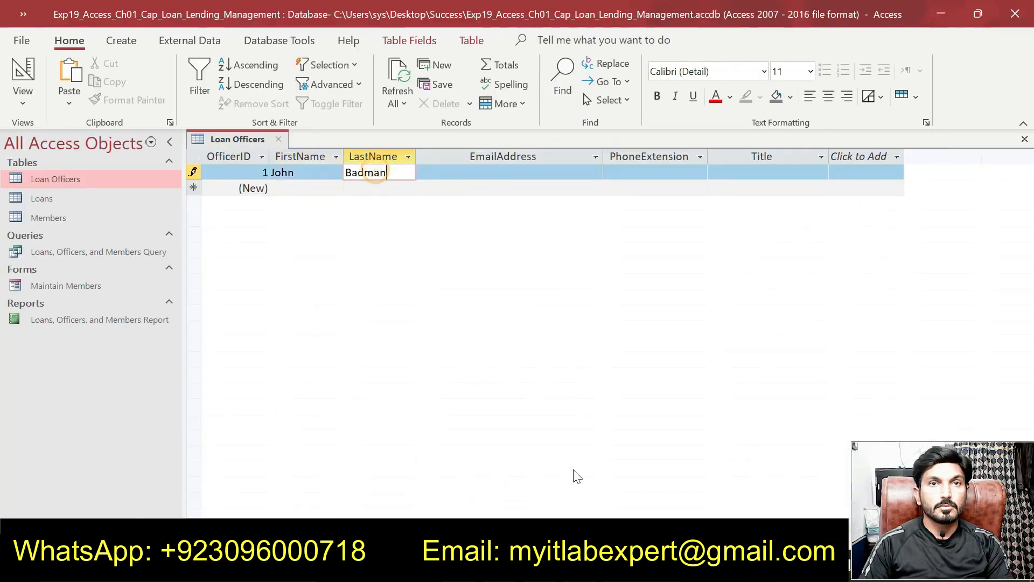
# Copy the first loan officer's e-mail address from the Word instructions into the EmailAddress field of the Access record
pyautogui.hotkey('alt', 'Tab')
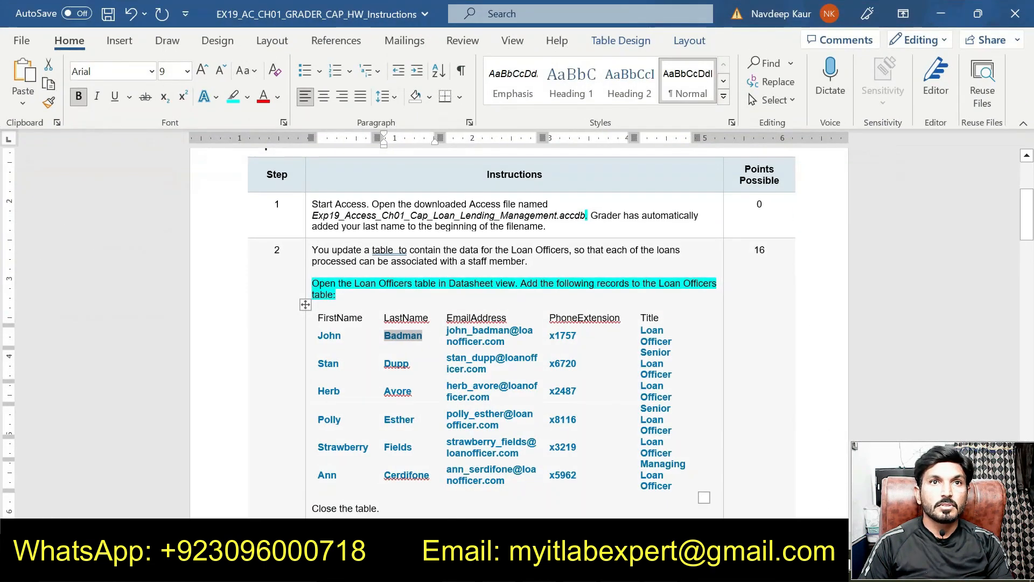
pyautogui.click(443, 335)
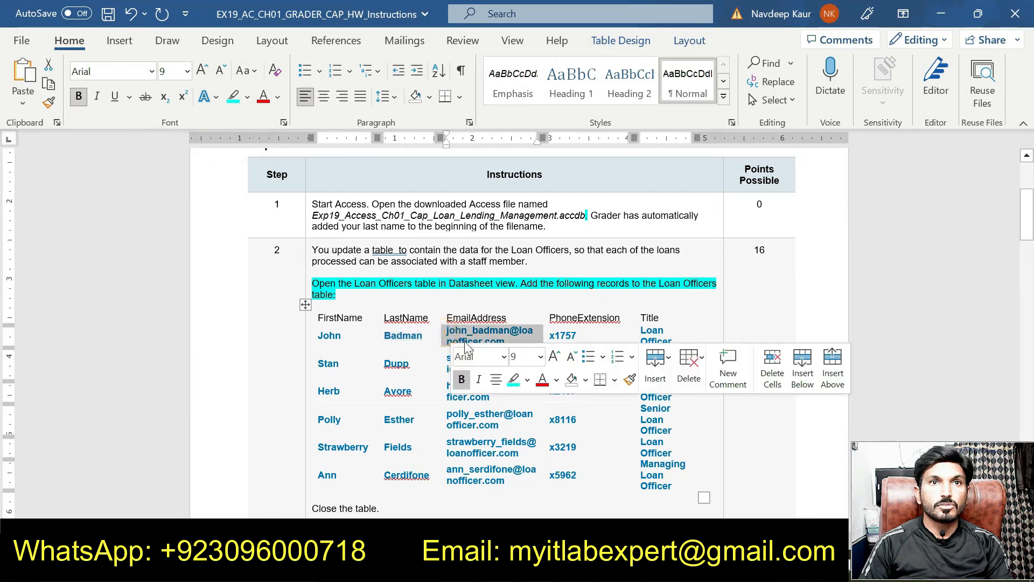
pyautogui.click(492, 330)
pyautogui.moveTo(505, 342); pyautogui.dragTo(446, 330)
pyautogui.hotkey('ctrl', 'c')
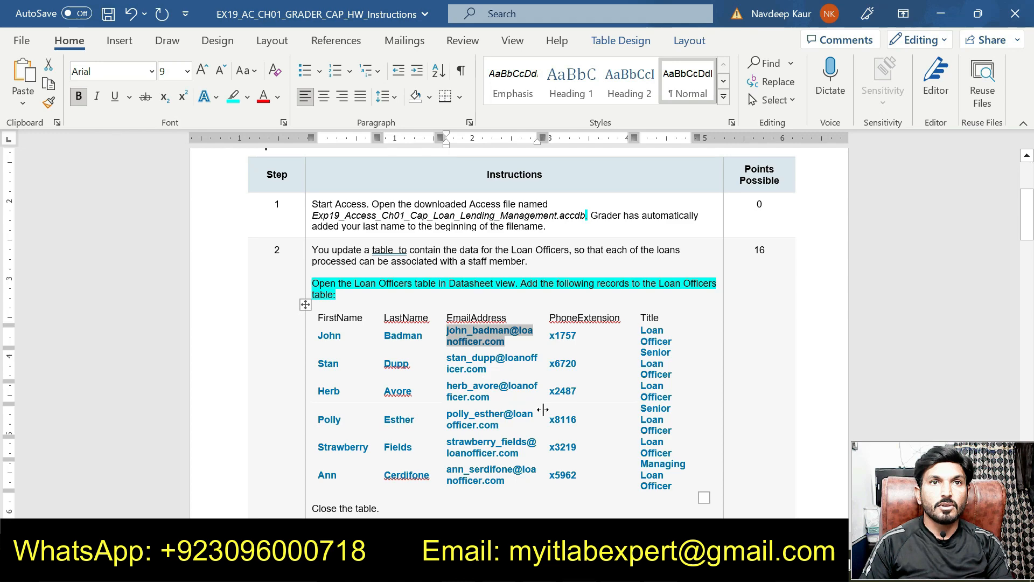
pyautogui.click(571, 570)
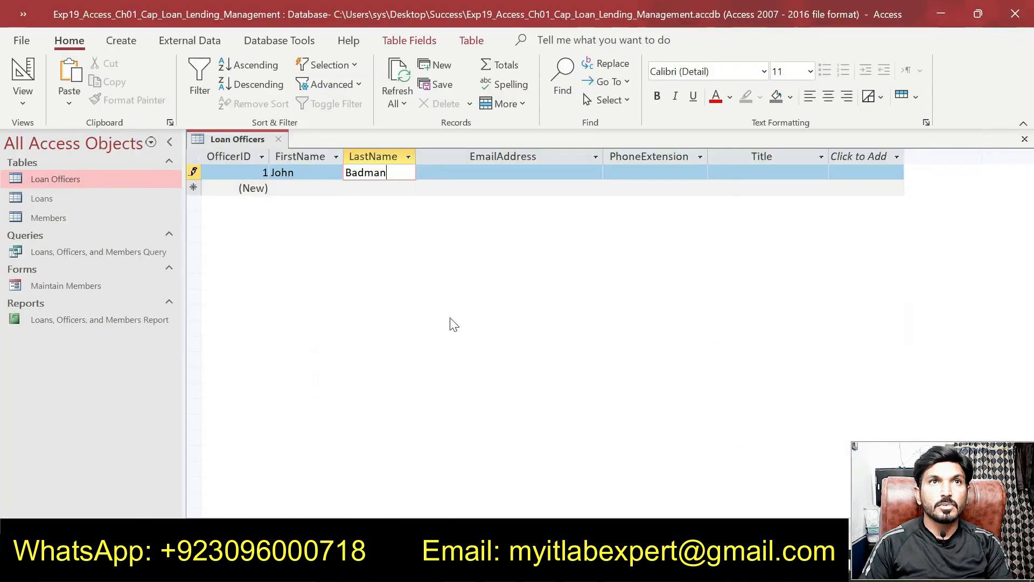
pyautogui.press('Tab')
pyautogui.hotkey('ctrl', 'v')
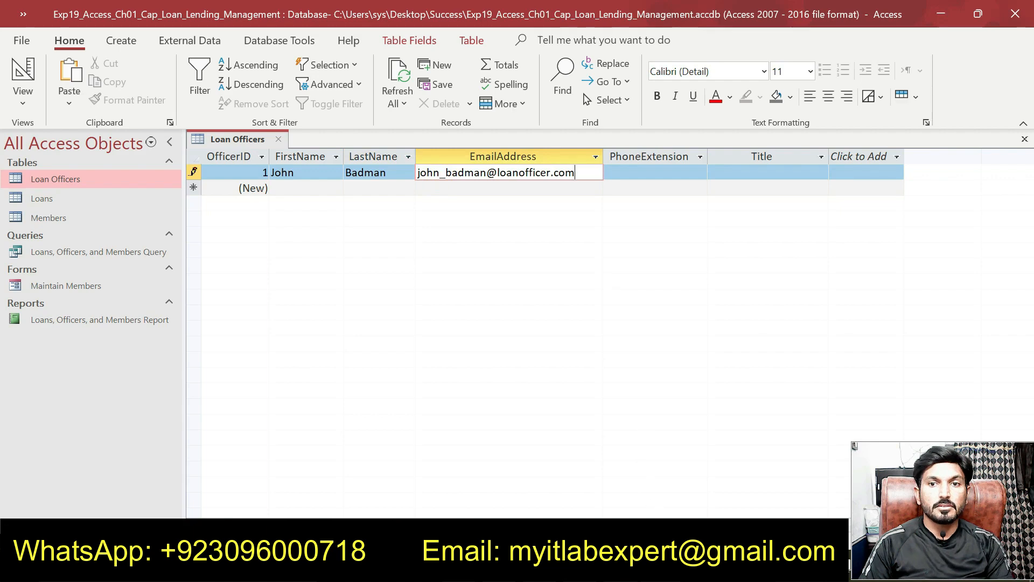
# Copy the first loan officer's phone extension from the Word instructions into the PhoneExtension field of the Access record
pyautogui.click(544, 569)
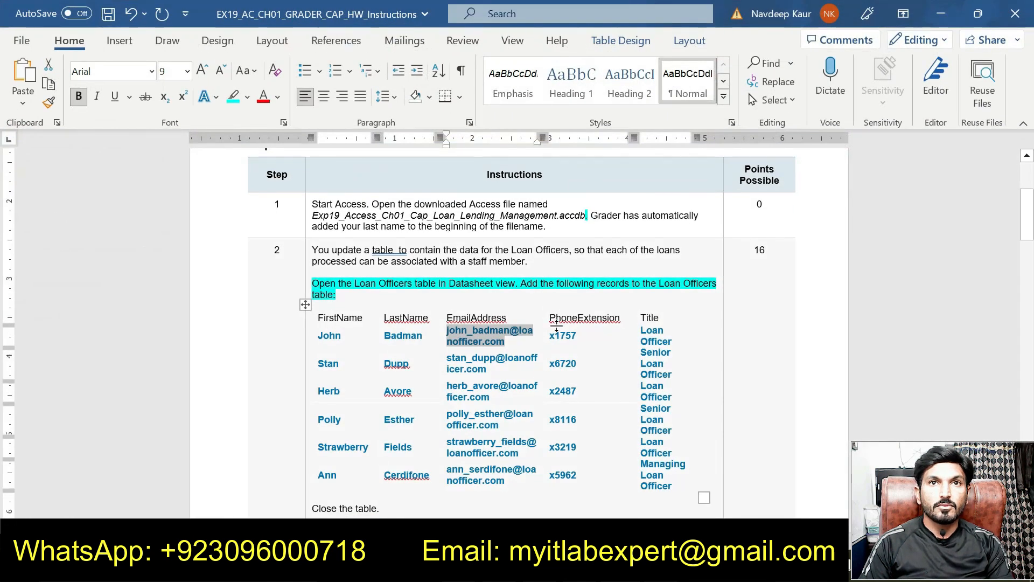
pyautogui.doubleClick(560, 335)
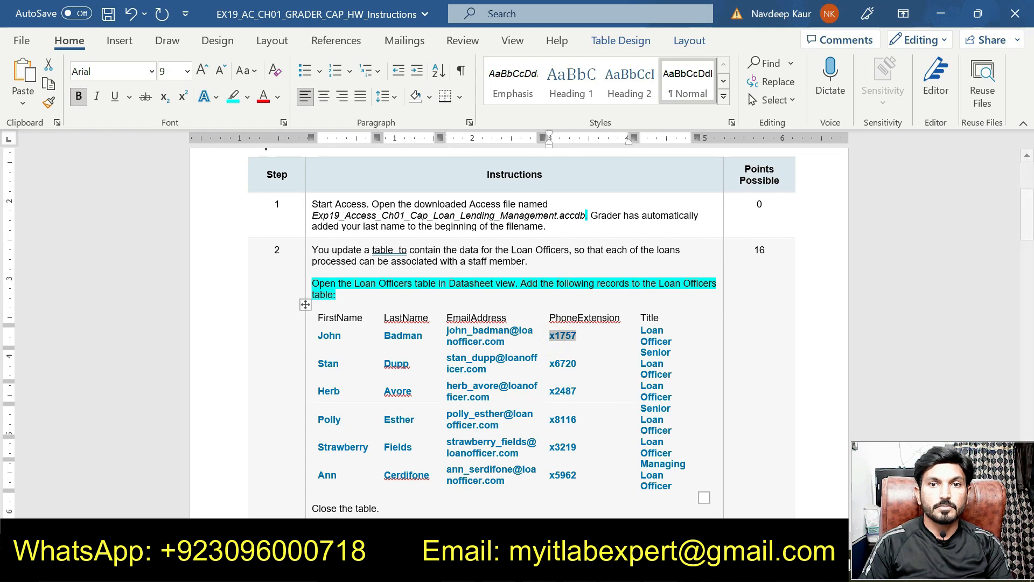
pyautogui.hotkey('alt', 'Tab')
pyautogui.press('Tab')
pyautogui.hotkey('ctrl', 'v')
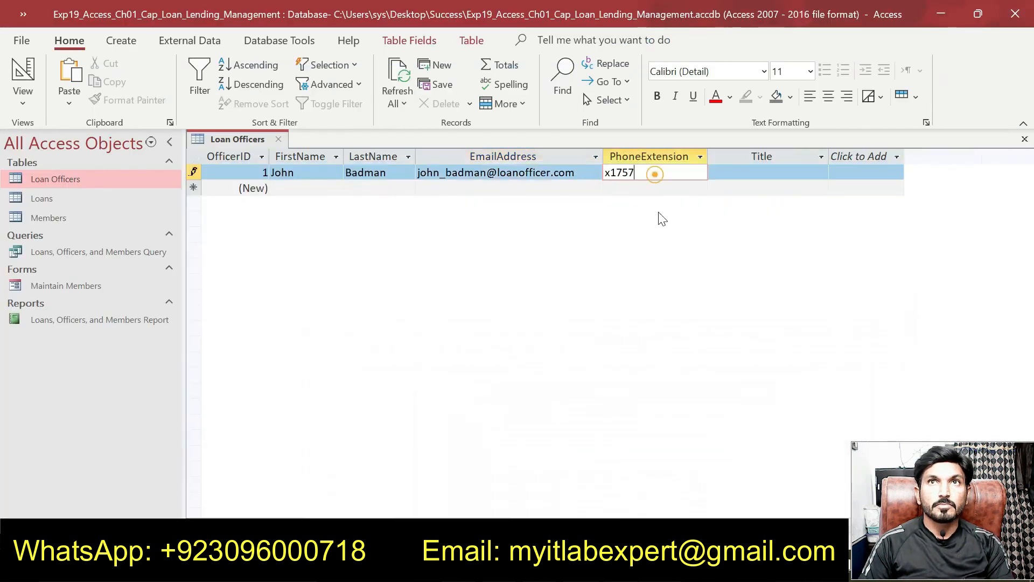
# Copy the first loan officer's title, Loan Officer, from the Word instructions into the Title field of the Access record
pyautogui.hotkey('alt', 'Tab')
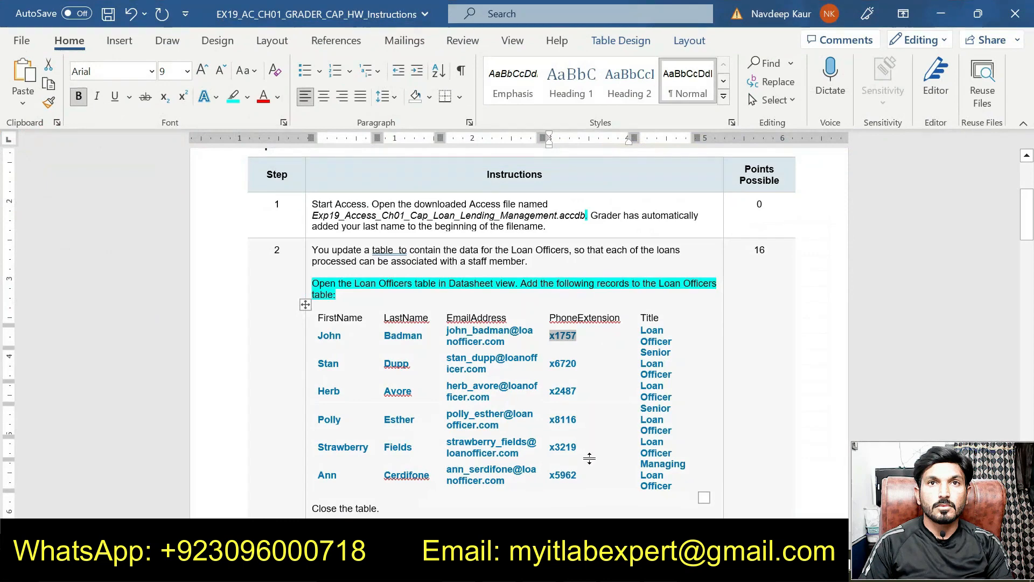
pyautogui.moveTo(641, 329); pyautogui.dragTo(672, 342)
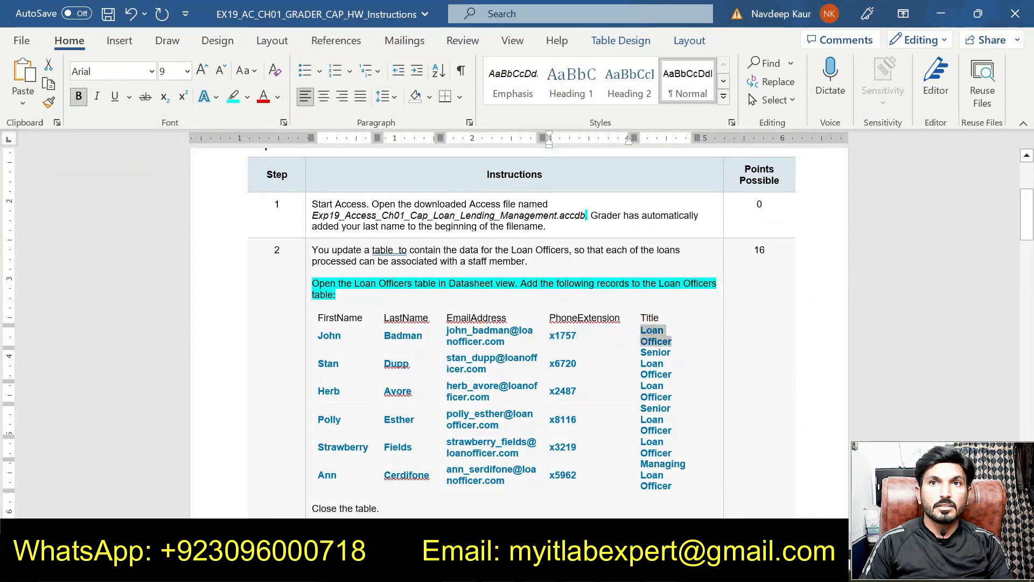
pyautogui.hotkey('alt', 'Tab')
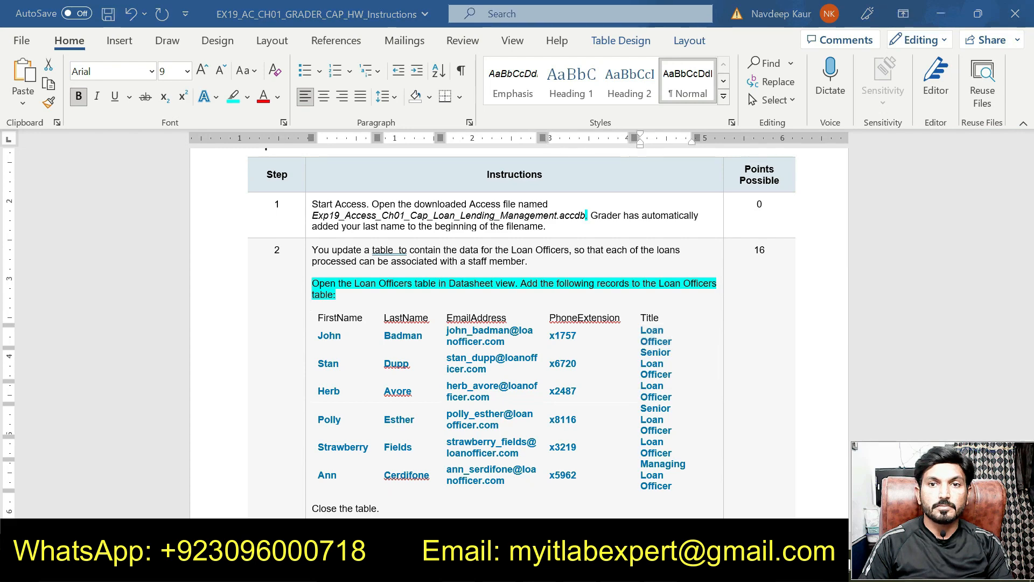
pyautogui.click(731, 172)
pyautogui.hotkey('ctrl', 'v')
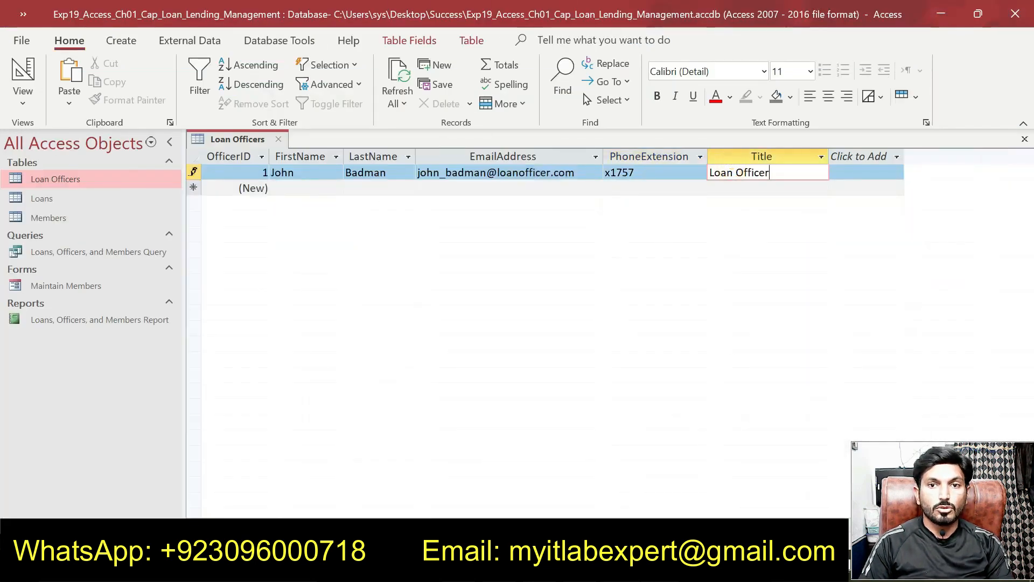
# Copy the second loan officer's first name from the Word instructions into FirstName of a new Loan Officers record in Access
pyautogui.hotkey('alt', 'Tab')
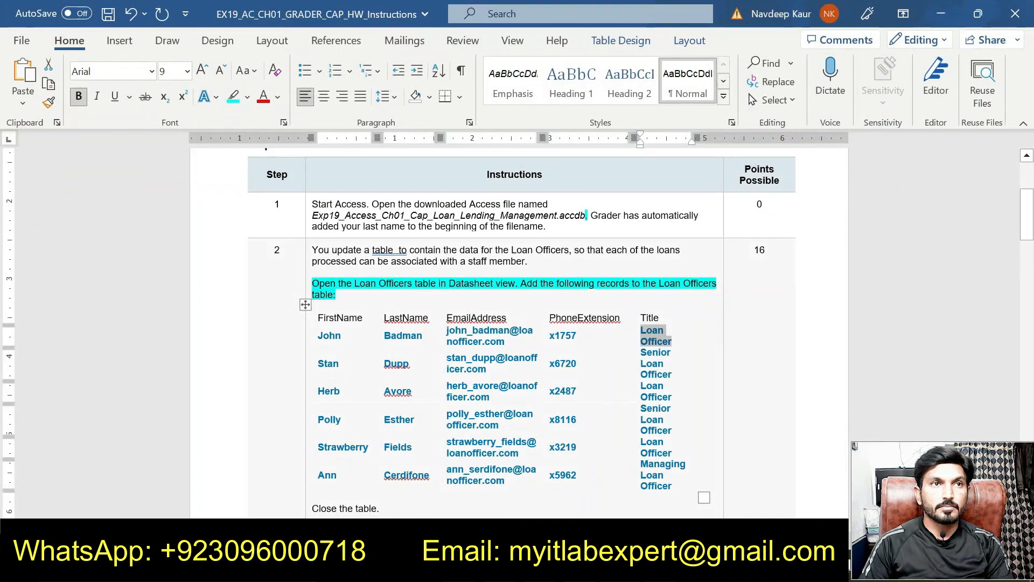
pyautogui.click(315, 365)
pyautogui.click(317, 364)
pyautogui.click(327, 363)
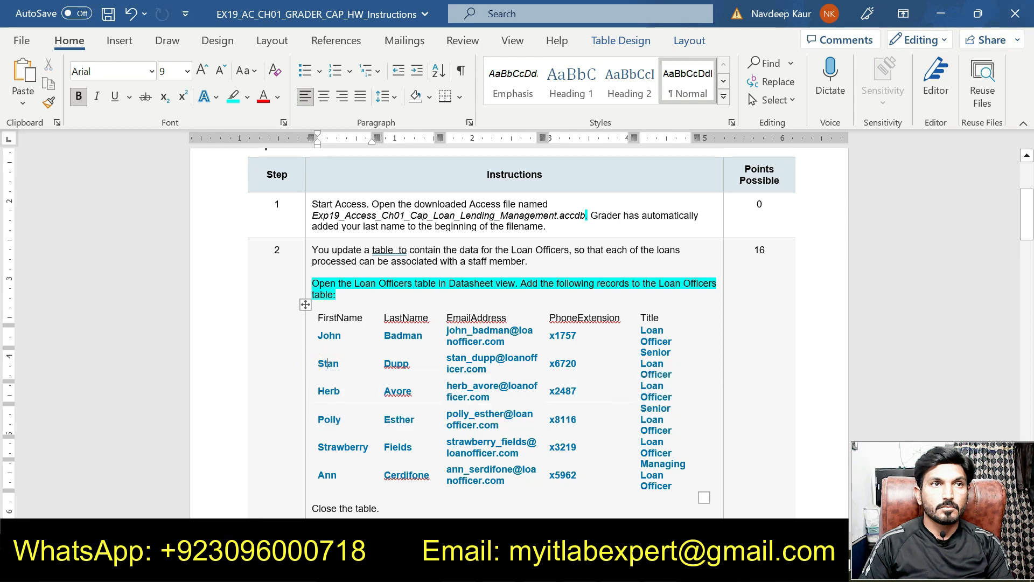
pyautogui.doubleClick(327, 364)
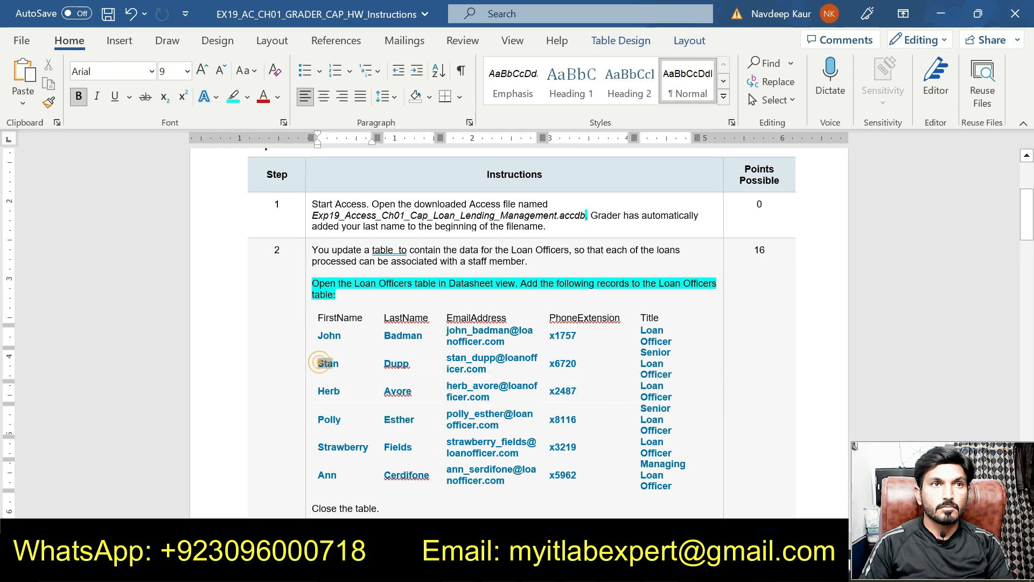
pyautogui.hotkey('alt', 'Tab')
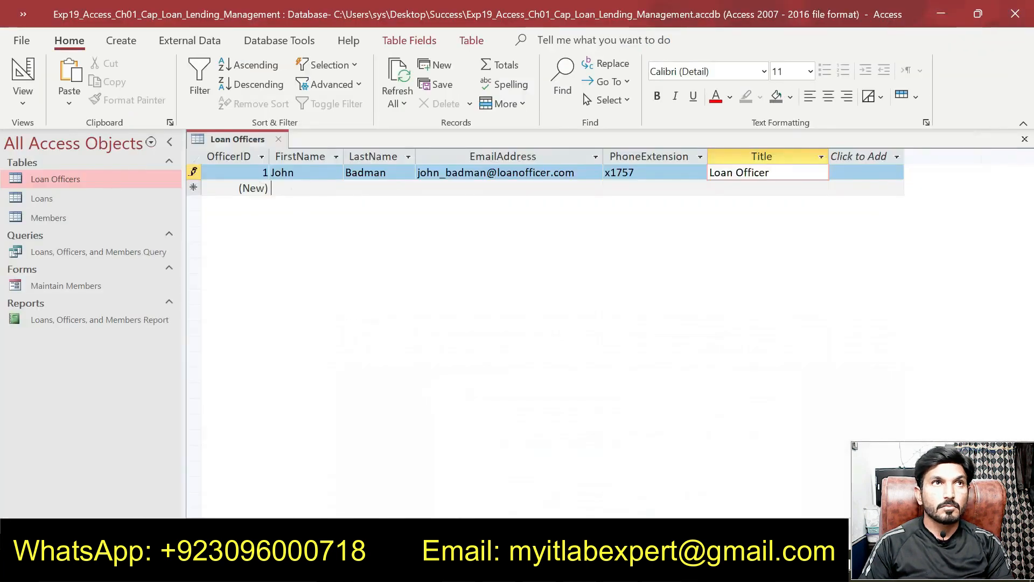
pyautogui.write('Stan')
# Copy the second loan officer's last name from the Word instructions into the LastName field of the second Access record
pyautogui.hotkey('alt', 'Tab')
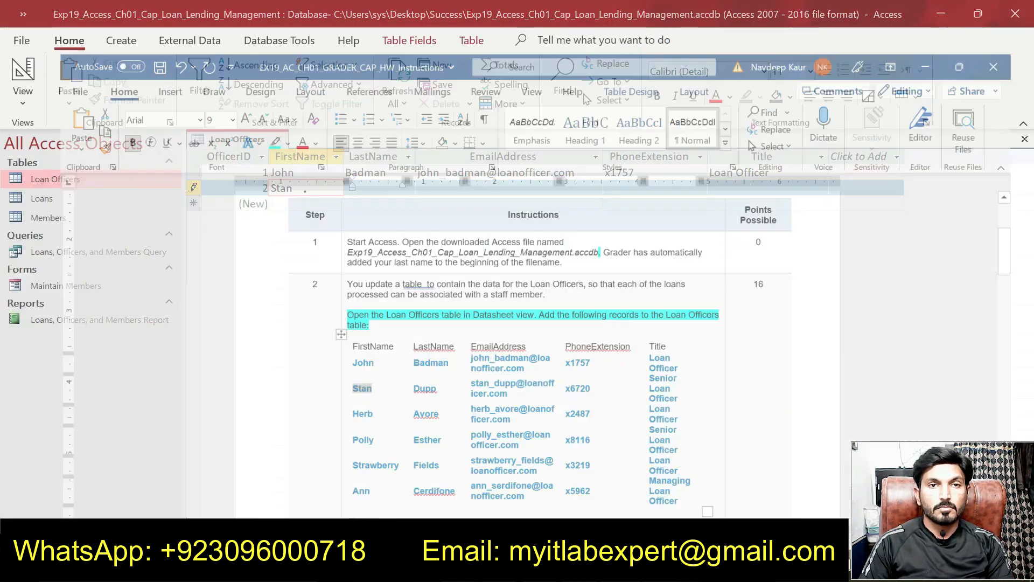
pyautogui.doubleClick(384, 364)
pyautogui.hotkey('ctrl', 'c')
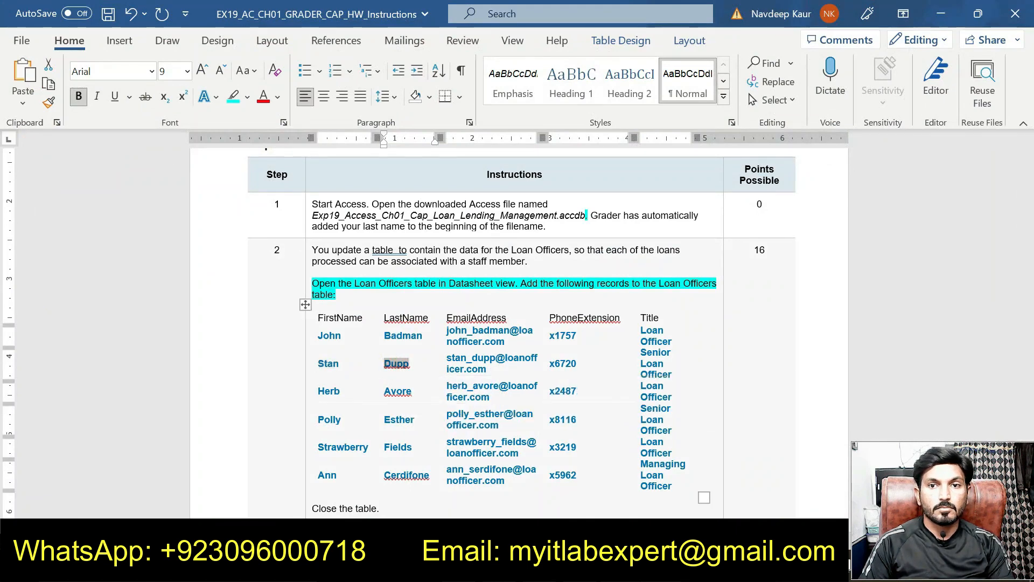
pyautogui.hotkey('alt', 'Tab')
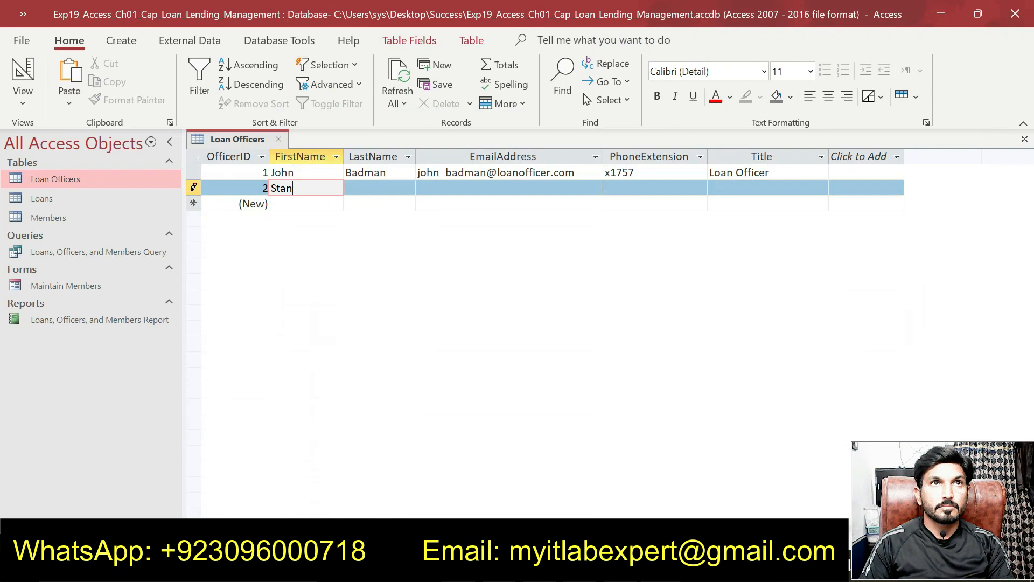
pyautogui.press('Tab')
pyautogui.hotkey('ctrl', 'v')
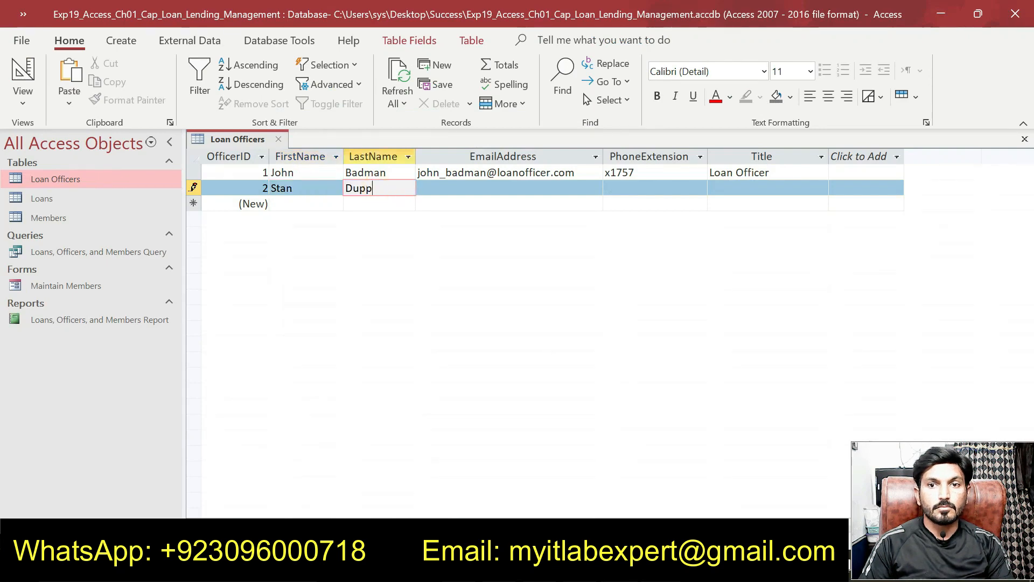
# Copy the second loan officer's e-mail address from the Word instructions into the EmailAddress field of the second Access record
pyautogui.hotkey('alt', 'Tab')
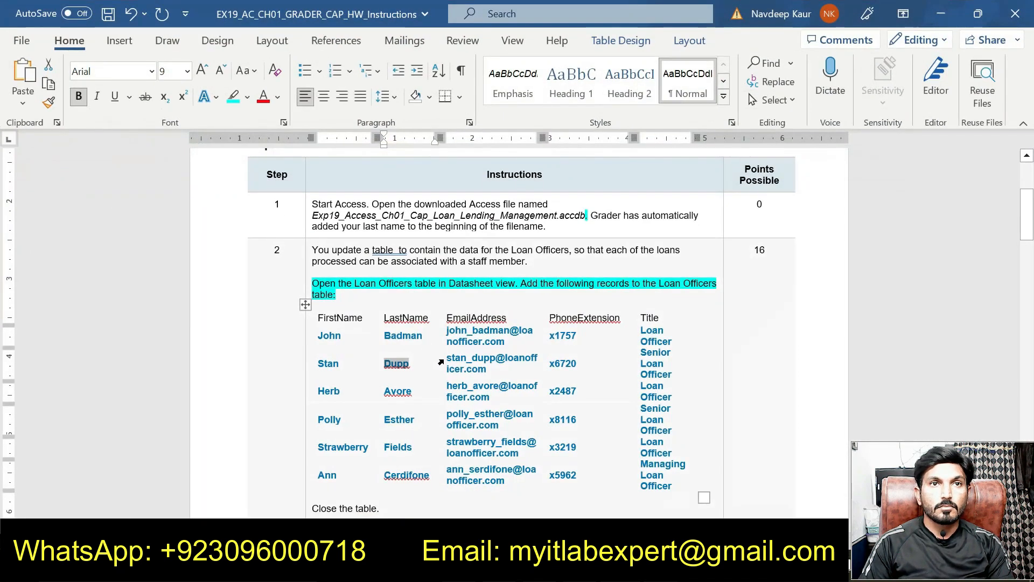
pyautogui.moveTo(447, 358); pyautogui.dragTo(487, 370)
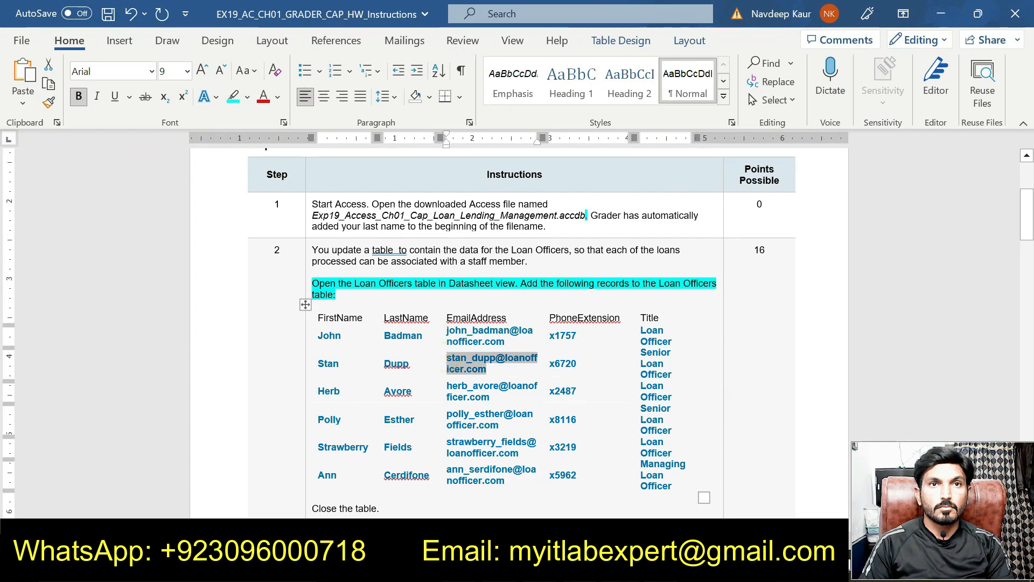
pyautogui.hotkey('alt', 'Tab')
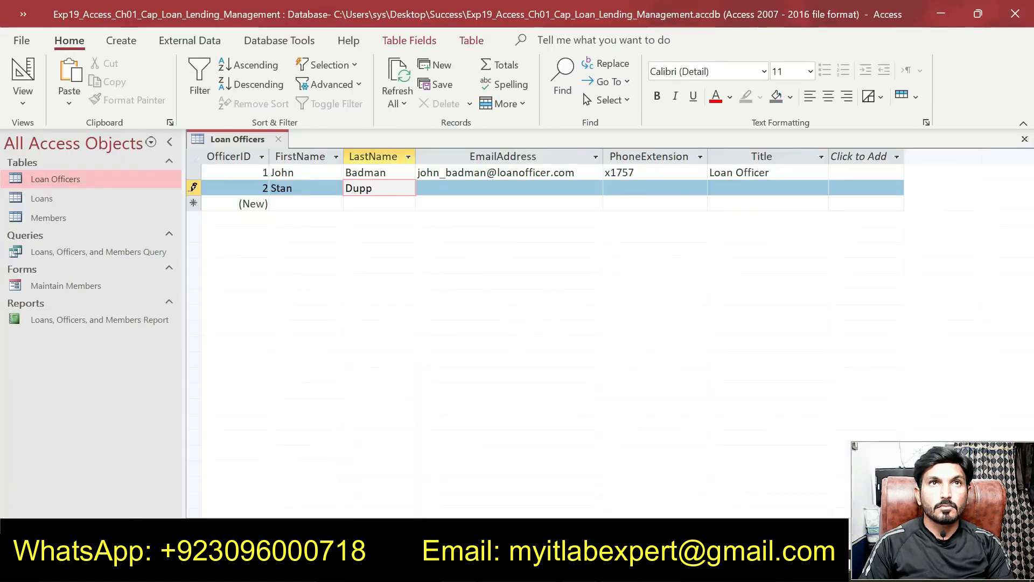
pyautogui.click(470, 193)
pyautogui.hotkey('ctrl', 'v')
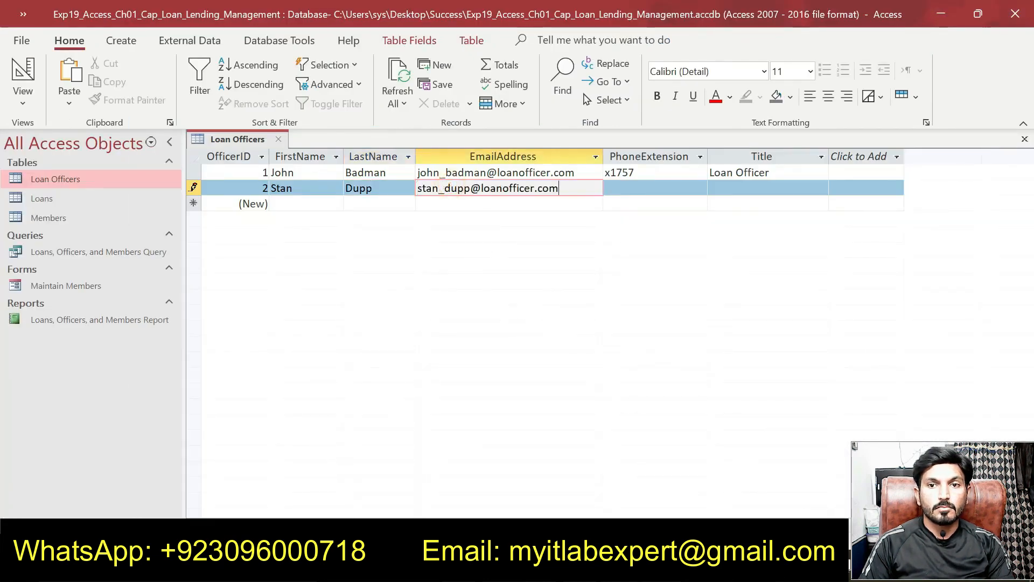
# Copy the second loan officer's phone extension from the Word instructions into the PhoneExtension field of the second Access record
pyautogui.hotkey('alt', 'Tab')
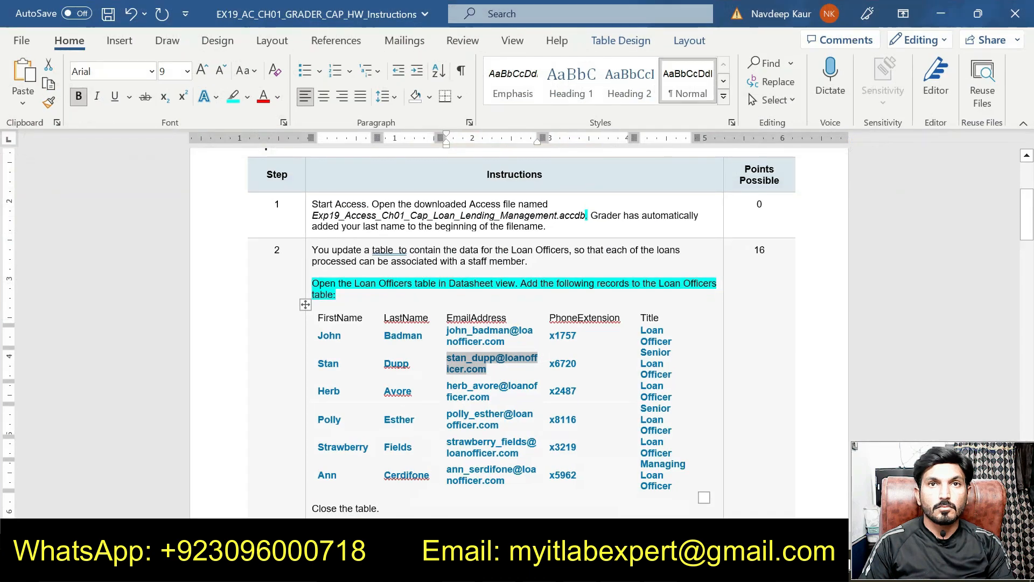
pyautogui.doubleClick(563, 363)
pyautogui.hotkey('ctrl', 'c')
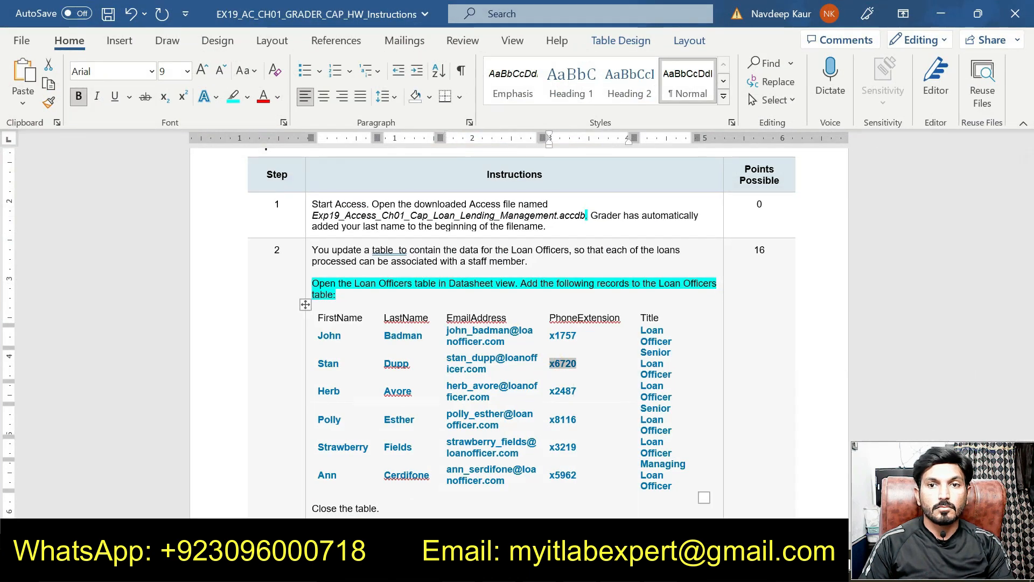
pyautogui.hotkey('alt', 'Tab')
pyautogui.click(628, 193)
pyautogui.hotkey('ctrl', 'v')
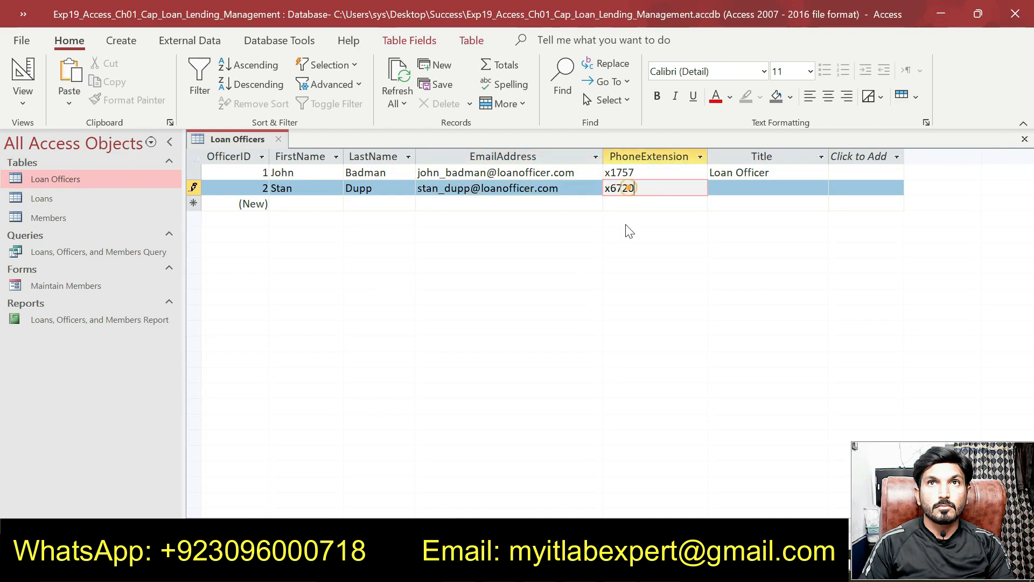
# Copy the title Senior Loan Officer from the Word instructions into the Title field of the second Access record
pyautogui.hotkey('alt', 'Tab')
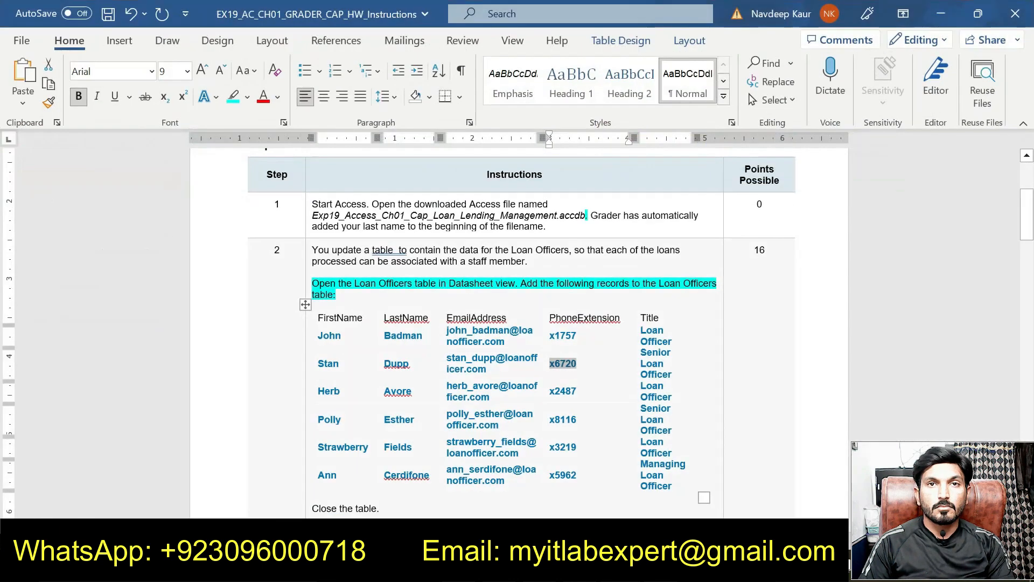
pyautogui.moveTo(639, 353); pyautogui.dragTo(671, 375)
pyautogui.hotkey('ctrl', 'c')
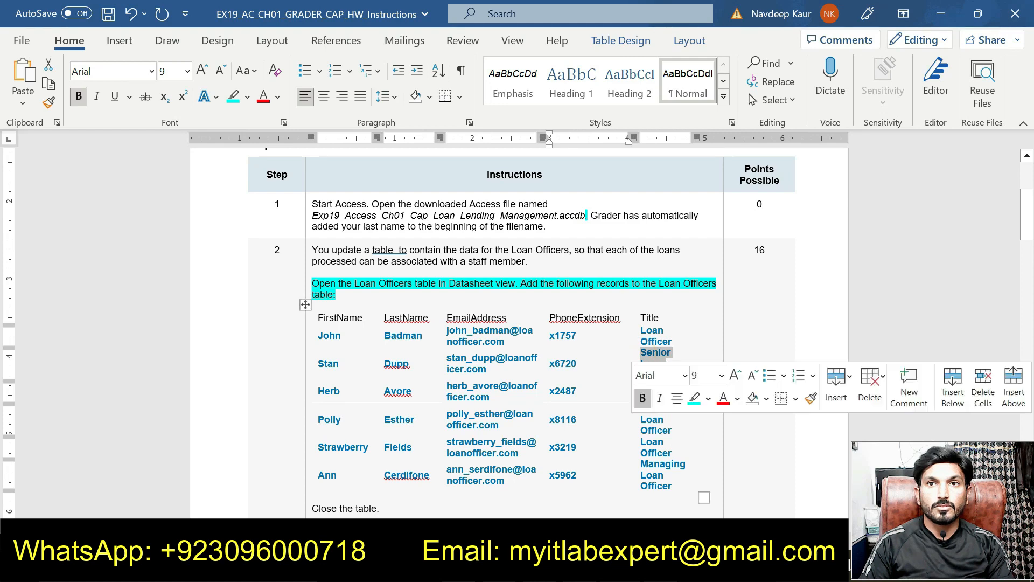
pyautogui.hotkey('alt', 'Tab')
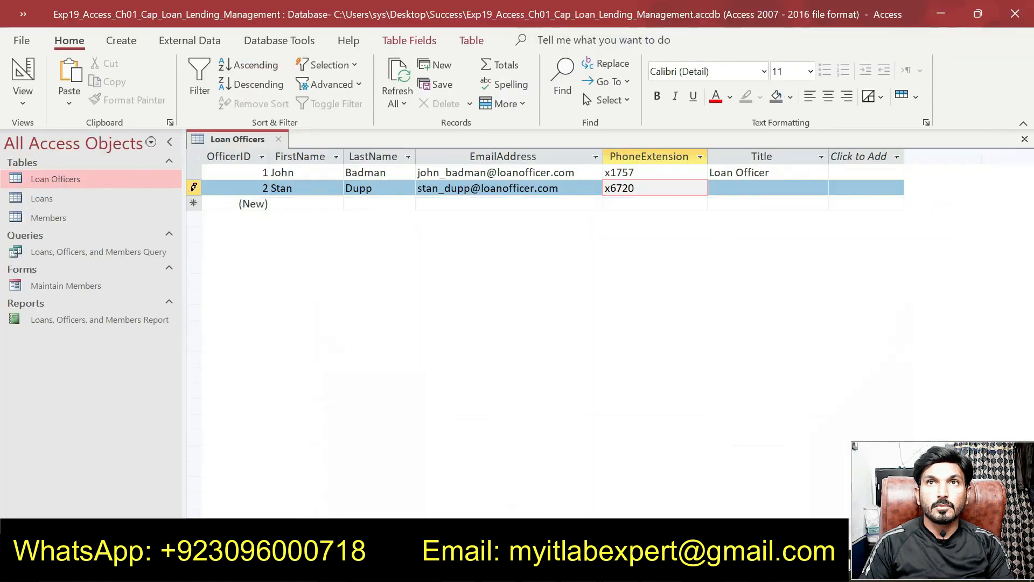
pyautogui.press('Tab')
pyautogui.hotkey('ctrl', 'v')
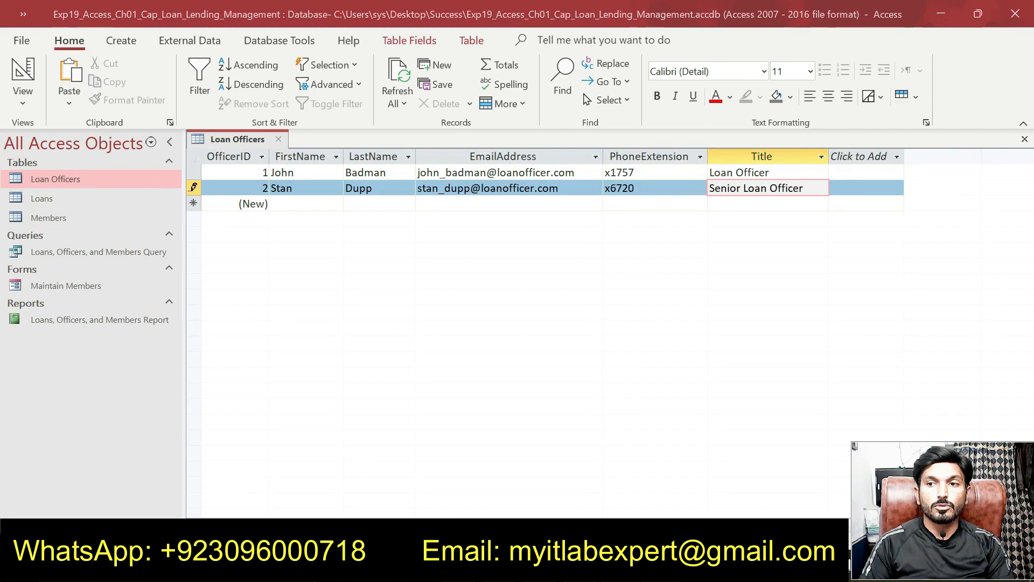
# Copy the third loan officer's first name from the Word instructions into FirstName of a new Loan Officers record in Access
pyautogui.hotkey('alt', 'Tab')
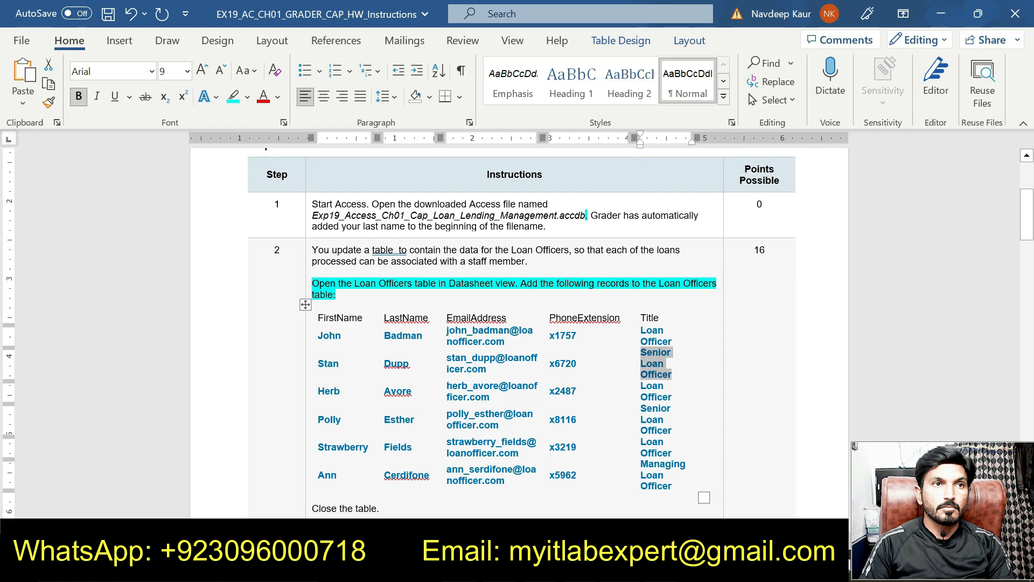
pyautogui.doubleClick(327, 391)
pyautogui.hotkey('ctrl', 'c')
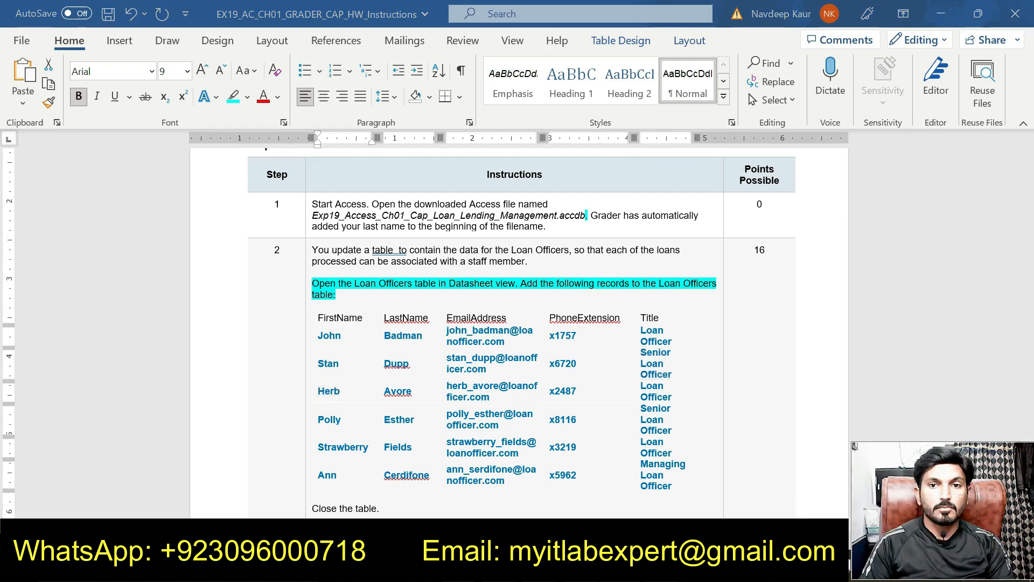
pyautogui.hotkey('alt', 'Tab')
pyautogui.hotkey('ctrl', 'v')
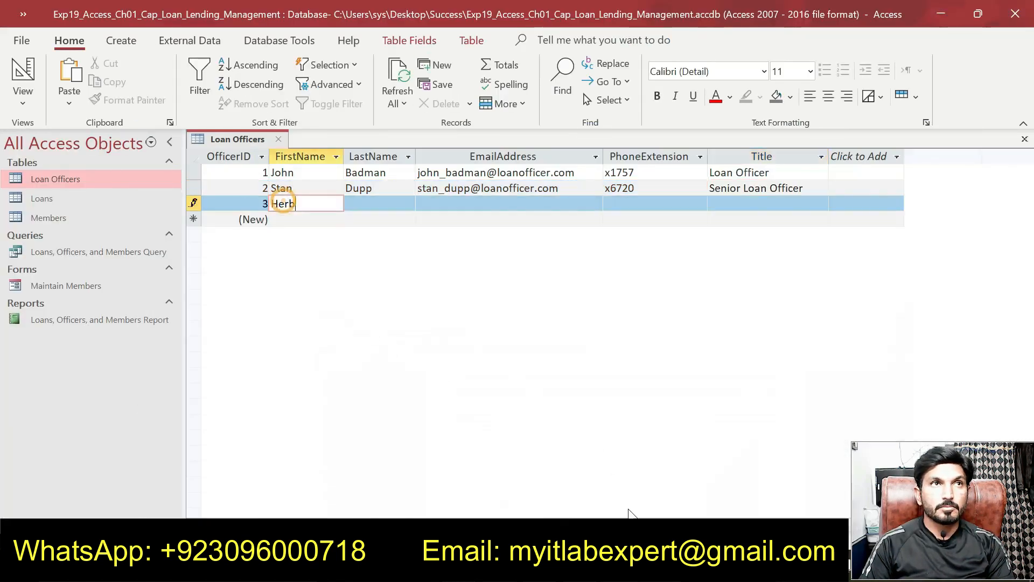
# Copy the third loan officer's last name from the Word instructions into the LastName field of the third Access record
pyautogui.hotkey('alt', 'Tab')
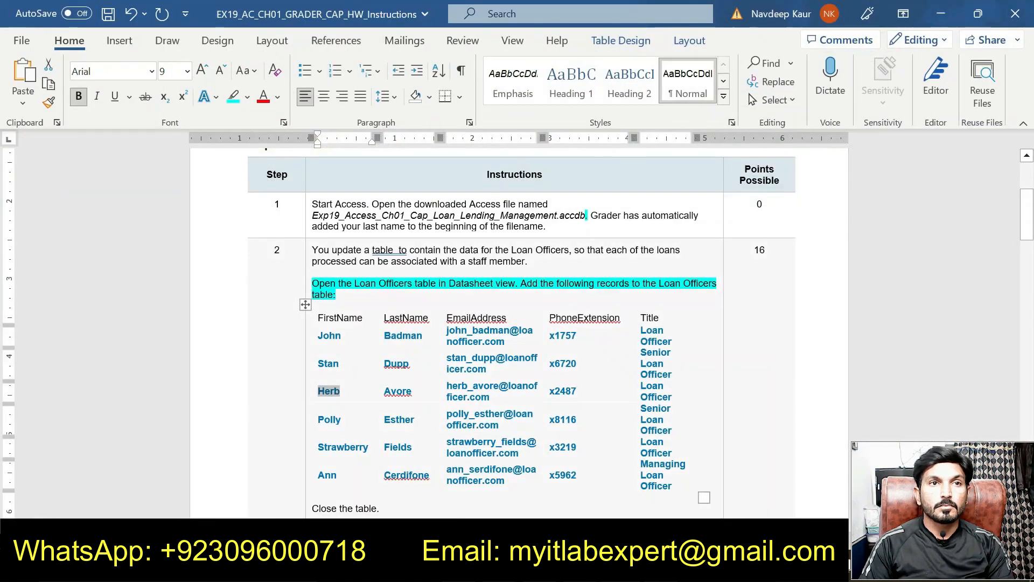
pyautogui.doubleClick(384, 392)
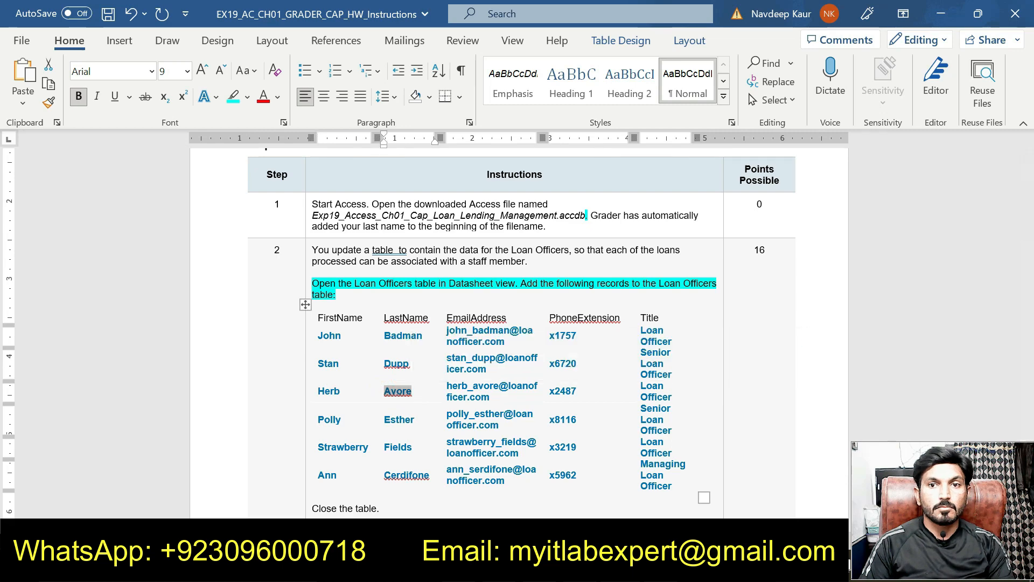
pyautogui.hotkey('alt', 'Tab')
pyautogui.click(362, 195)
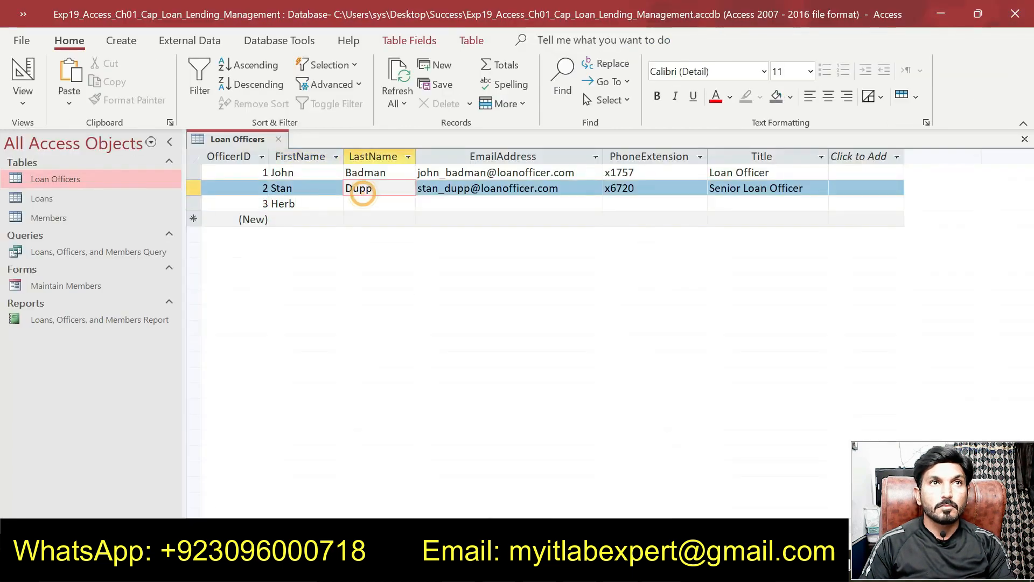
pyautogui.click(362, 204)
pyautogui.hotkey('ctrl', 'v')
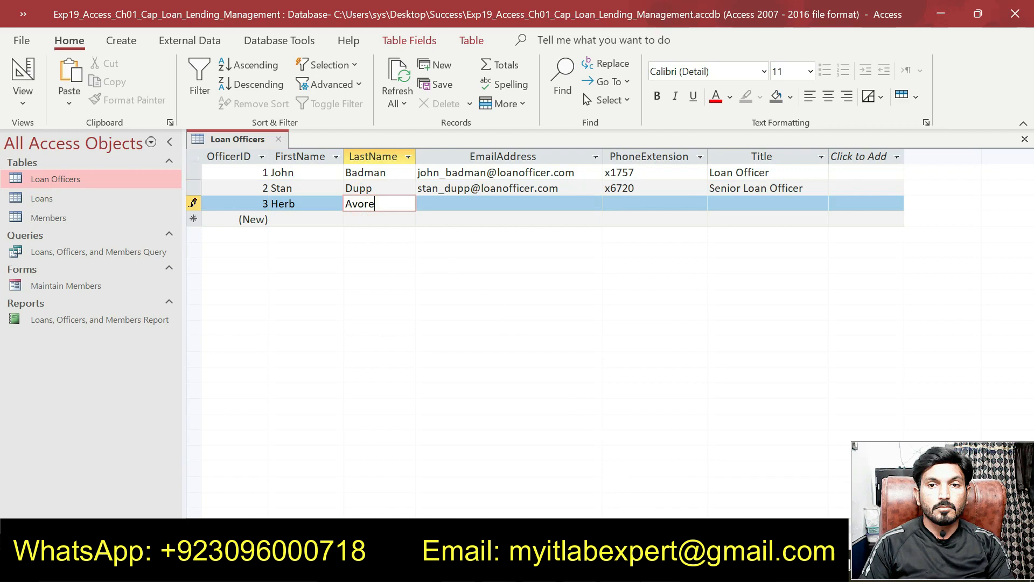
# Copy the third loan officer's e-mail address from the Word instructions into the EmailAddress field of the third Access record
pyautogui.hotkey('alt', 'Tab')
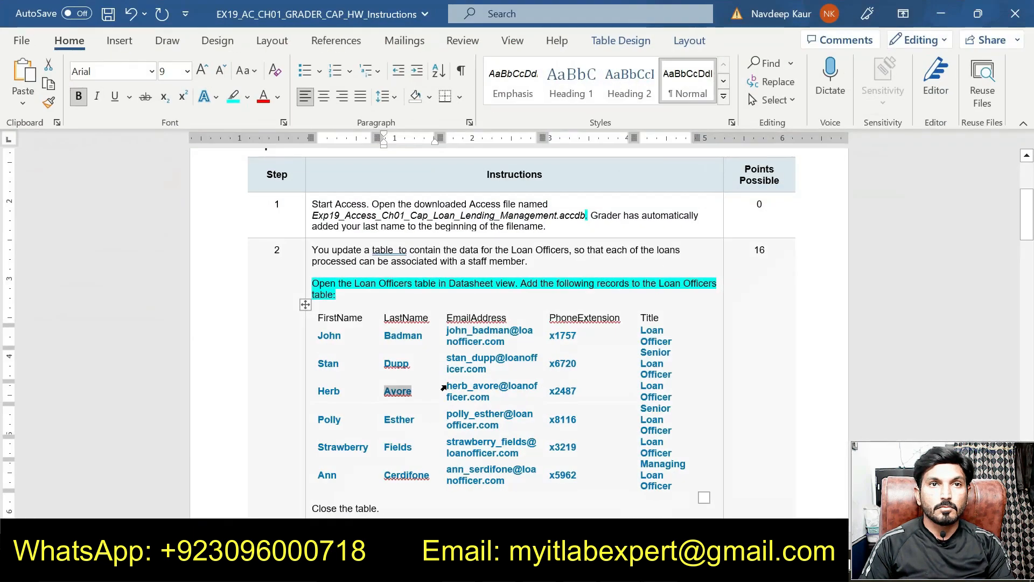
pyautogui.moveTo(446, 385); pyautogui.dragTo(489, 397)
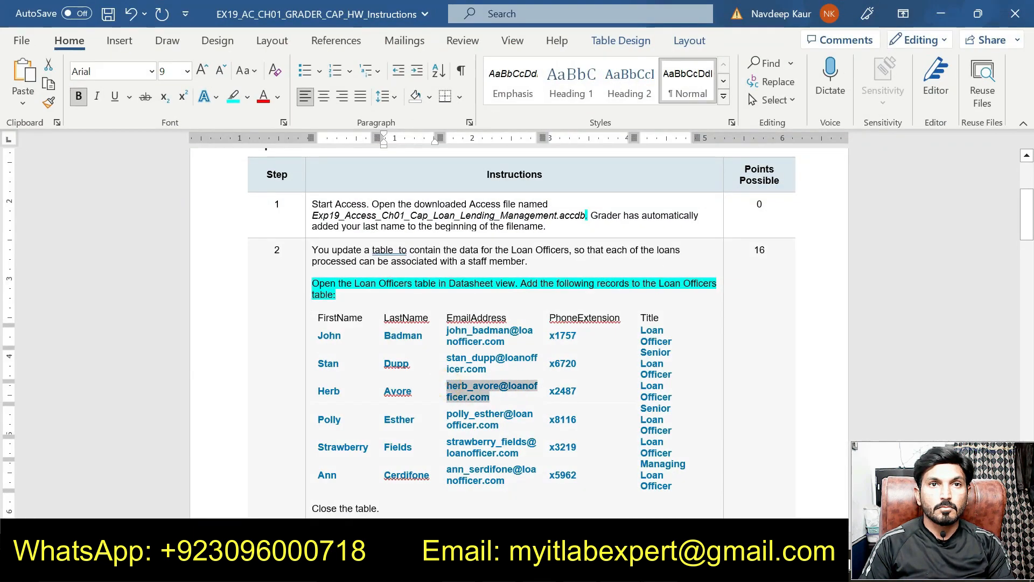
pyautogui.hotkey('alt', 'Tab')
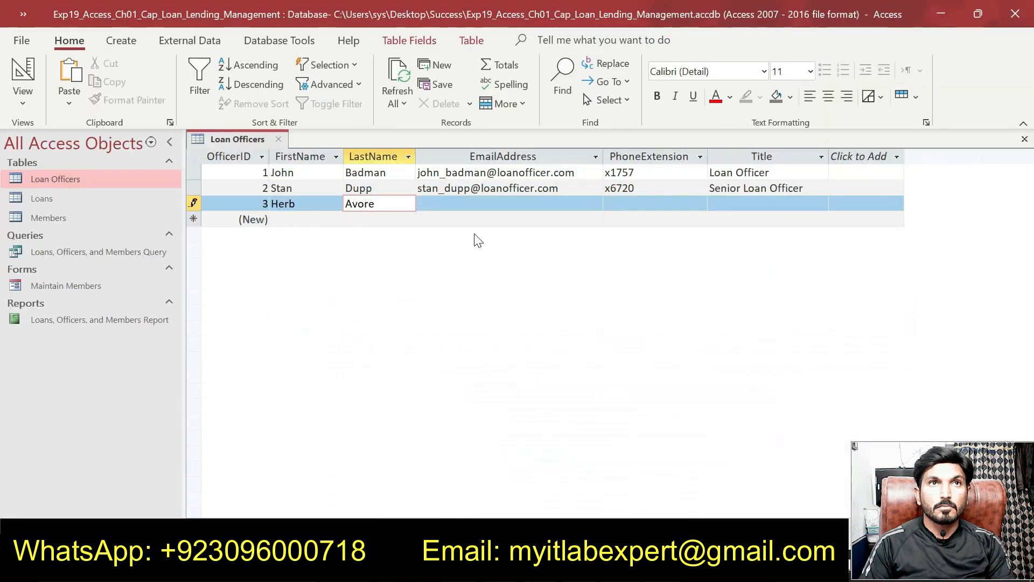
pyautogui.click(445, 205)
pyautogui.hotkey('ctrl', 'v')
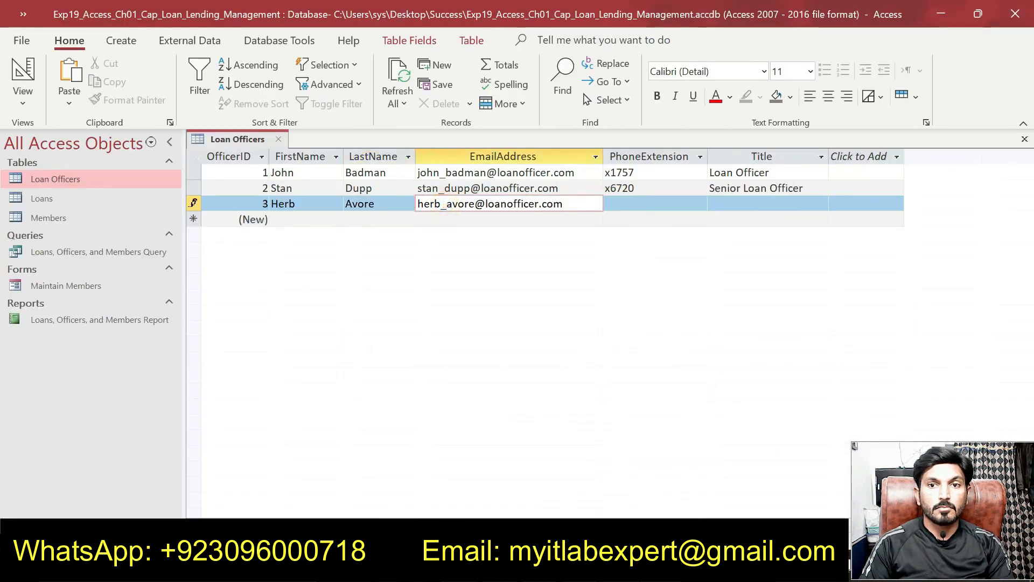
# Copy the third loan officer's phone extension from the Word instructions into the PhoneExtension field of the third Access record
pyautogui.hotkey('alt', 'Tab')
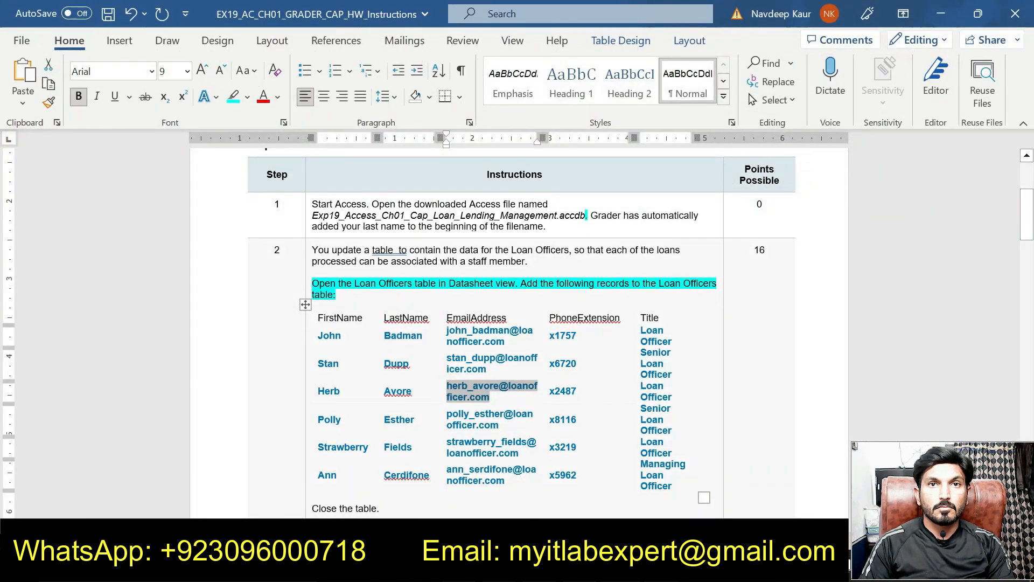
pyautogui.doubleClick(562, 390)
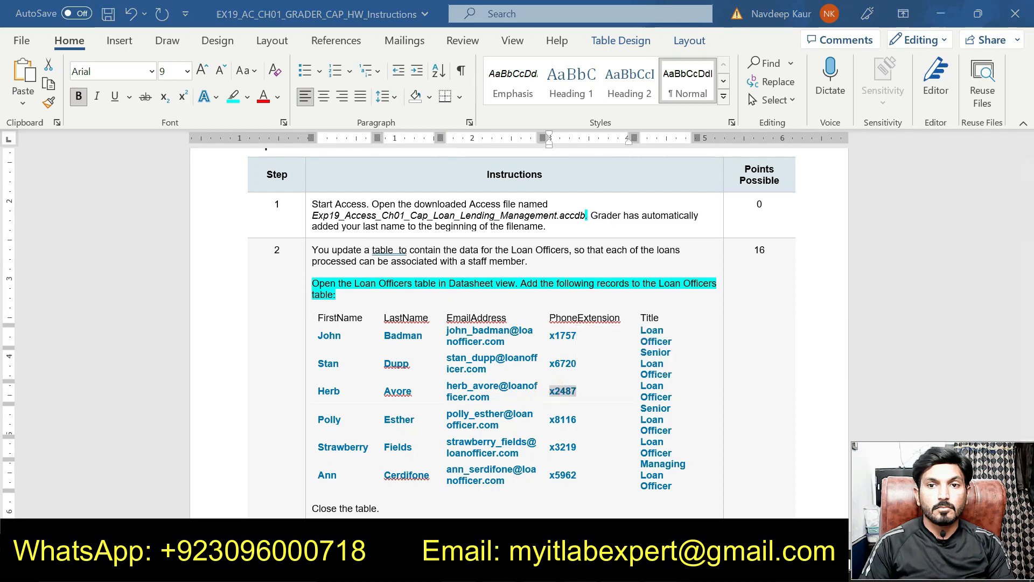
pyautogui.hotkey('alt', 'Tab')
pyautogui.press('Tab')
pyautogui.hotkey('ctrl', 'v')
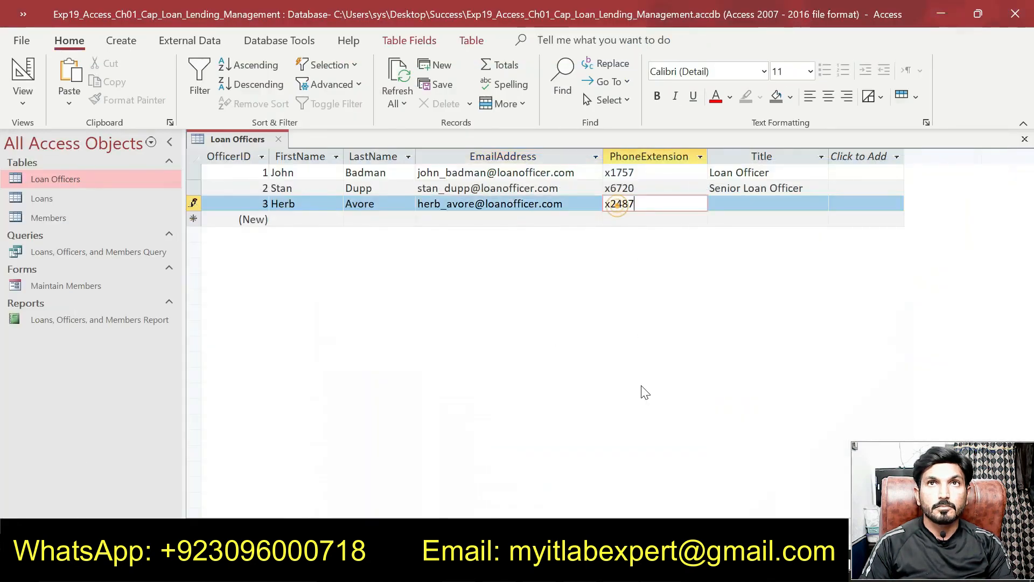
# Copy the title Loan Officer from the Word instructions into the Title field of the third Access record
pyautogui.hotkey('alt', 'Tab')
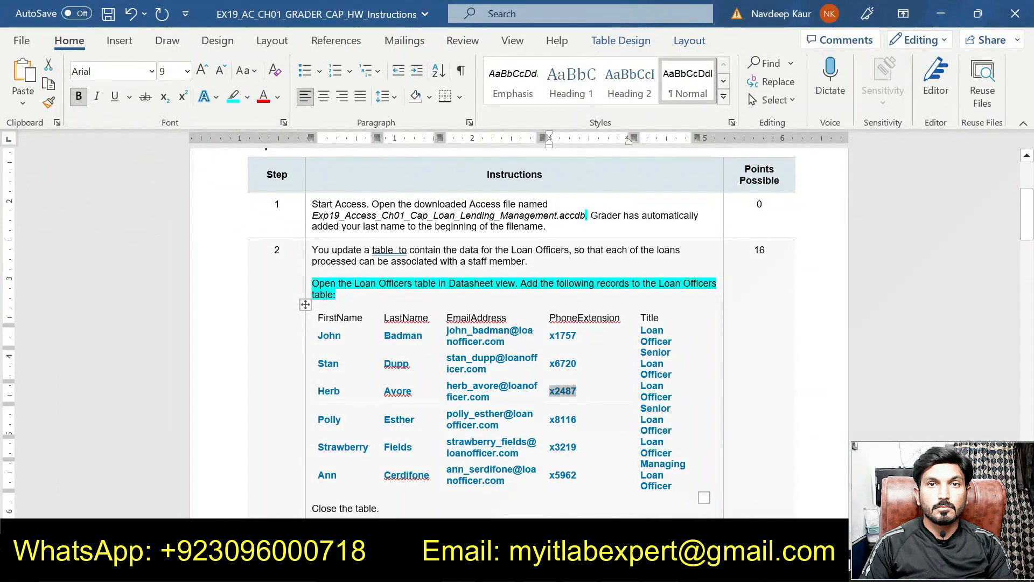
pyautogui.moveTo(641, 385); pyautogui.dragTo(672, 398)
pyautogui.hotkey('ctrl', 'c')
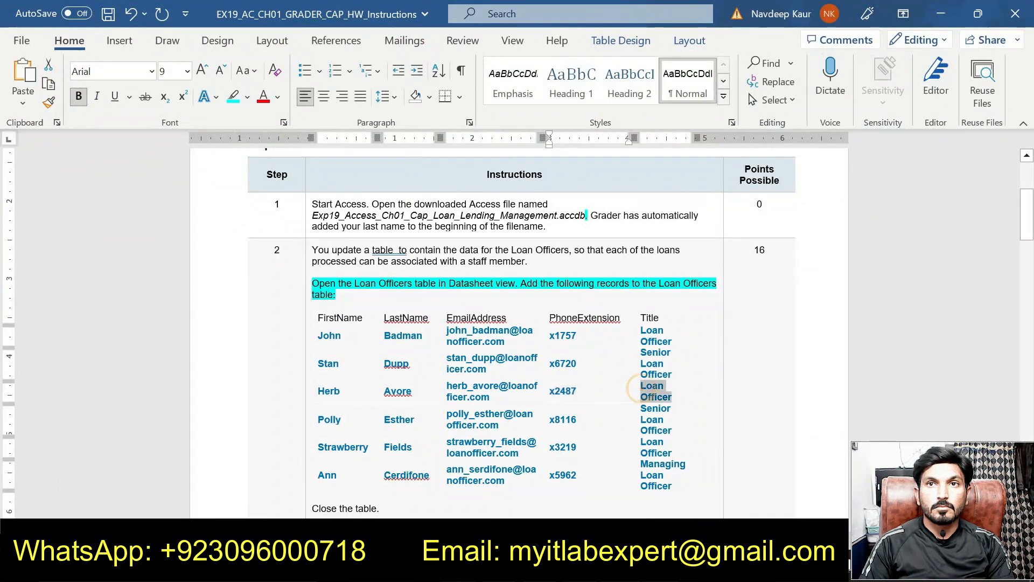
pyautogui.hotkey('alt', 'Tab')
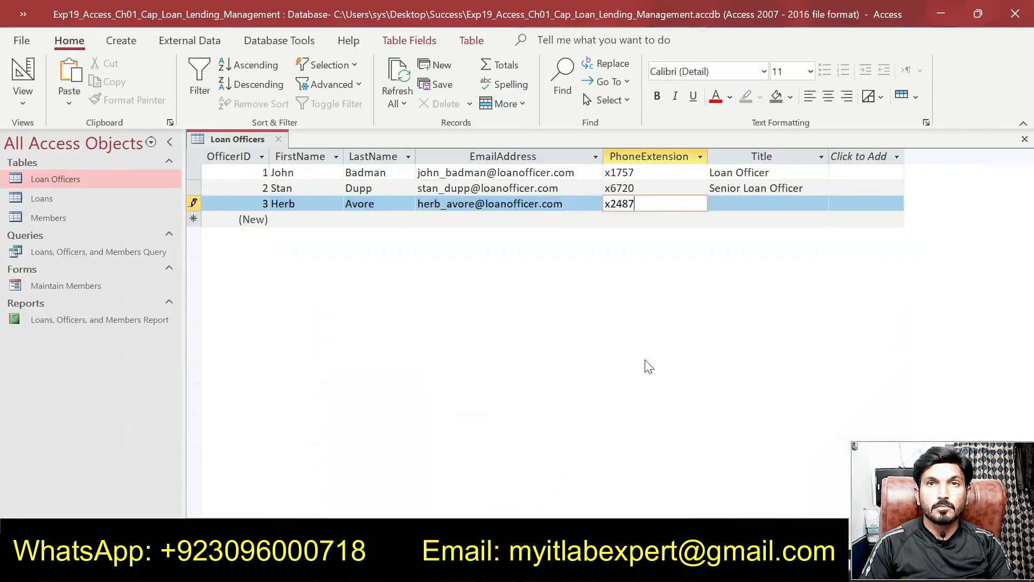
pyautogui.press('Tab')
pyautogui.hotkey('ctrl', 'v')
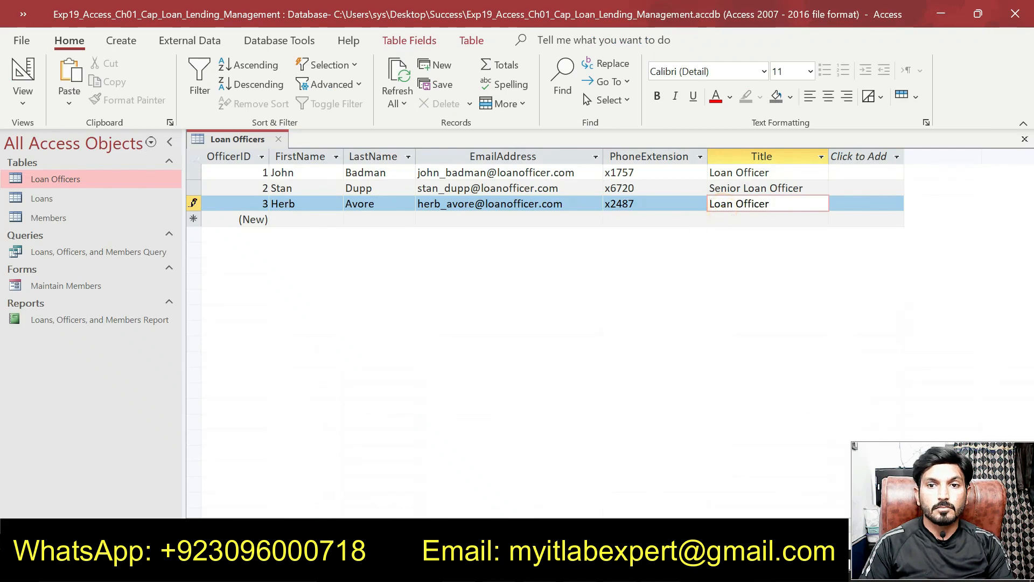
# Copy the fourth loan officer's first name from the Word instructions into FirstName of a new Loan Officers record in Access
pyautogui.hotkey('alt', 'Tab')
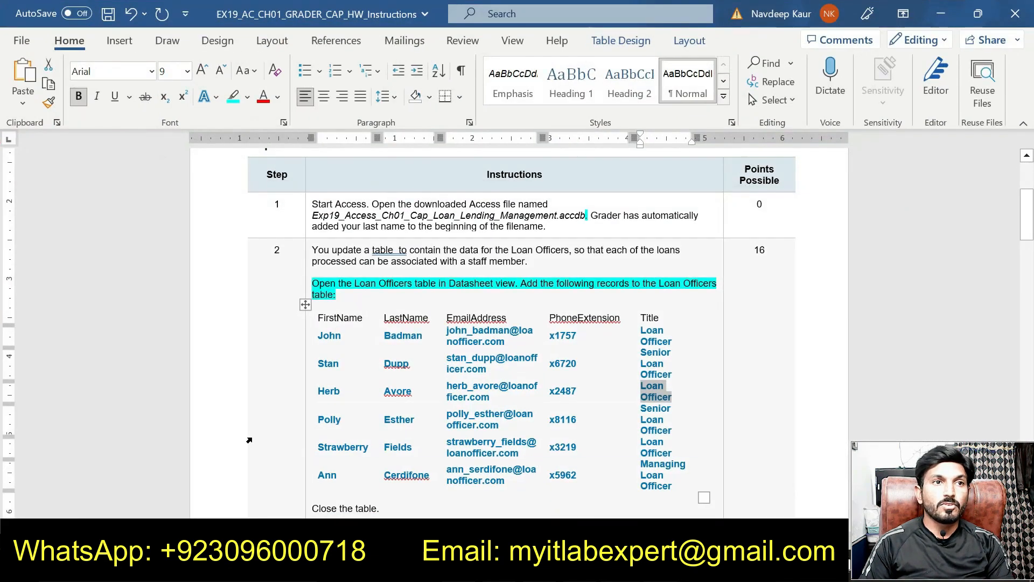
pyautogui.doubleClick(319, 419)
pyautogui.hotkey('ctrl', 'c')
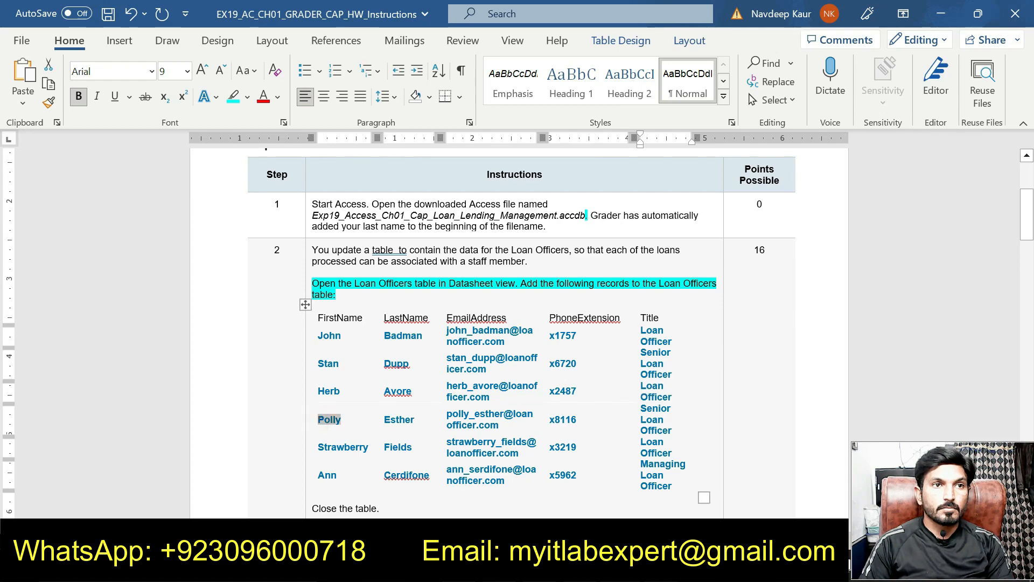
pyautogui.hotkey('alt', 'Tab')
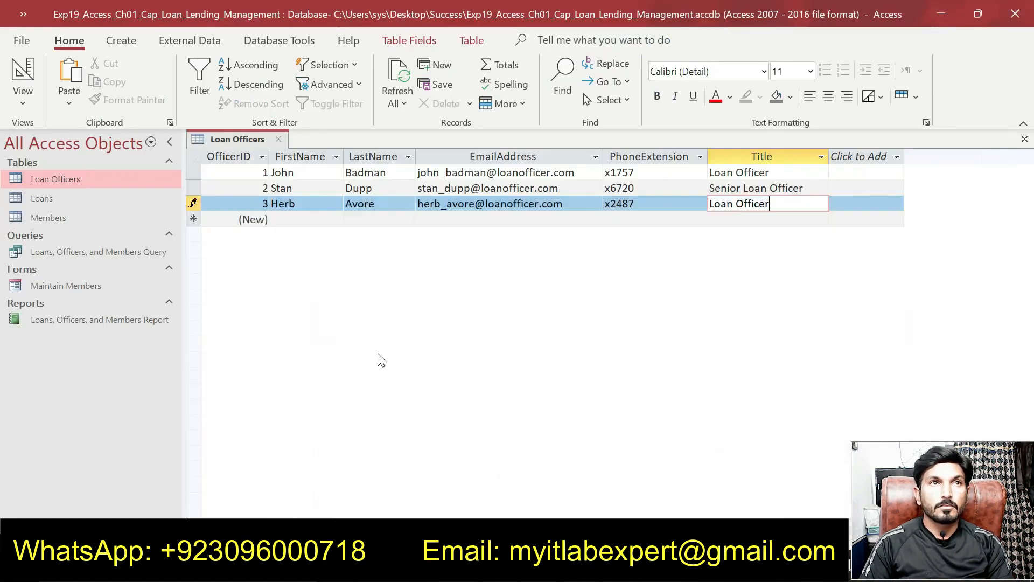
pyautogui.click(314, 221)
pyautogui.hotkey('ctrl', 'v')
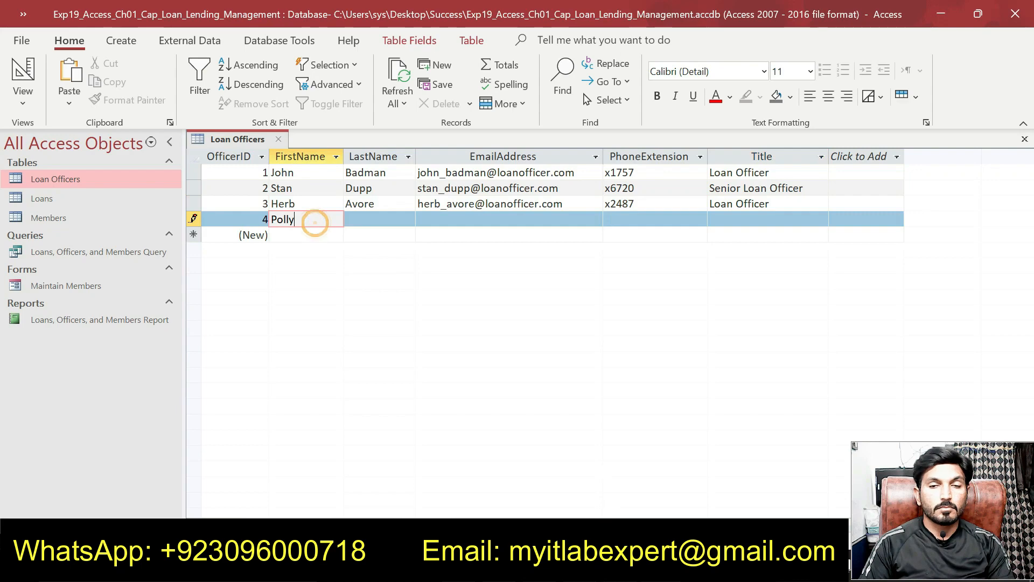
# Copy the fourth loan officer's last name from the Word instructions into the LastName field of the fourth Access record
pyautogui.hotkey('alt', 'Tab')
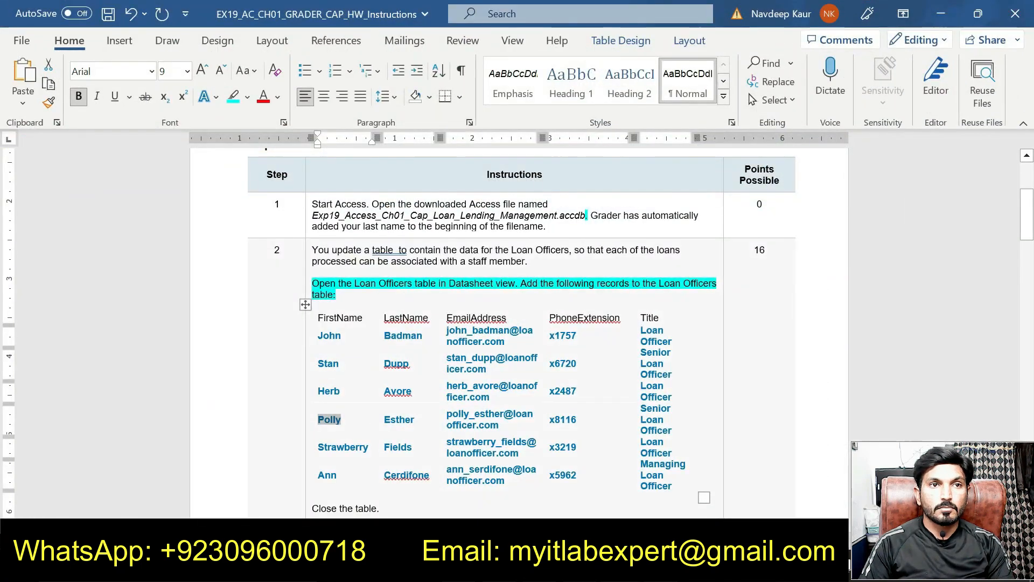
pyautogui.doubleClick(399, 419)
pyautogui.hotkey('ctrl', 'c')
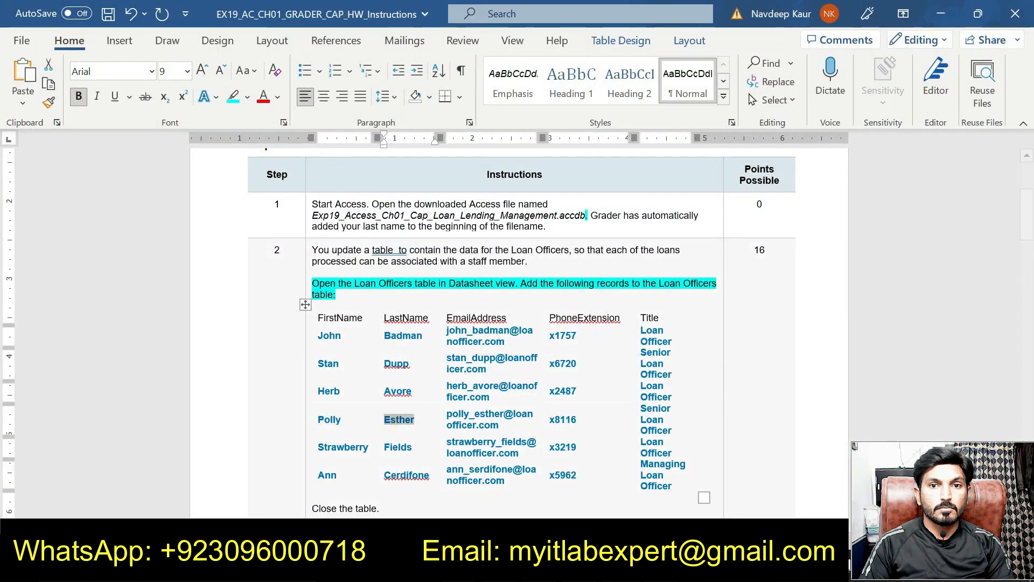
pyautogui.hotkey('alt', 'Tab')
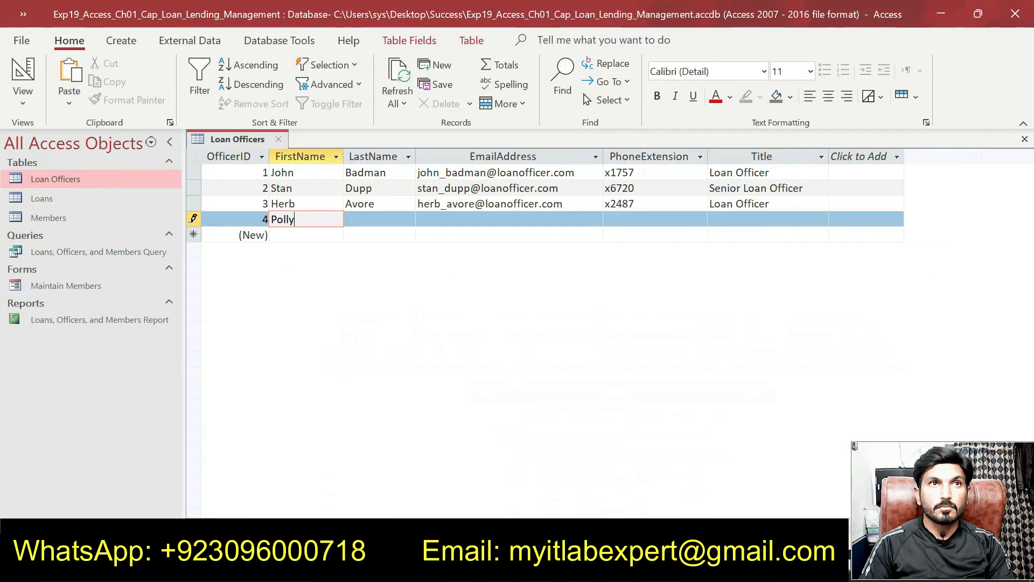
pyautogui.click(388, 219)
pyautogui.hotkey('ctrl', 'v')
# Copy the fourth loan officer's e-mail address from the Word instructions into the EmailAddress field of the fourth Access record
pyautogui.hotkey('alt', 'Tab')
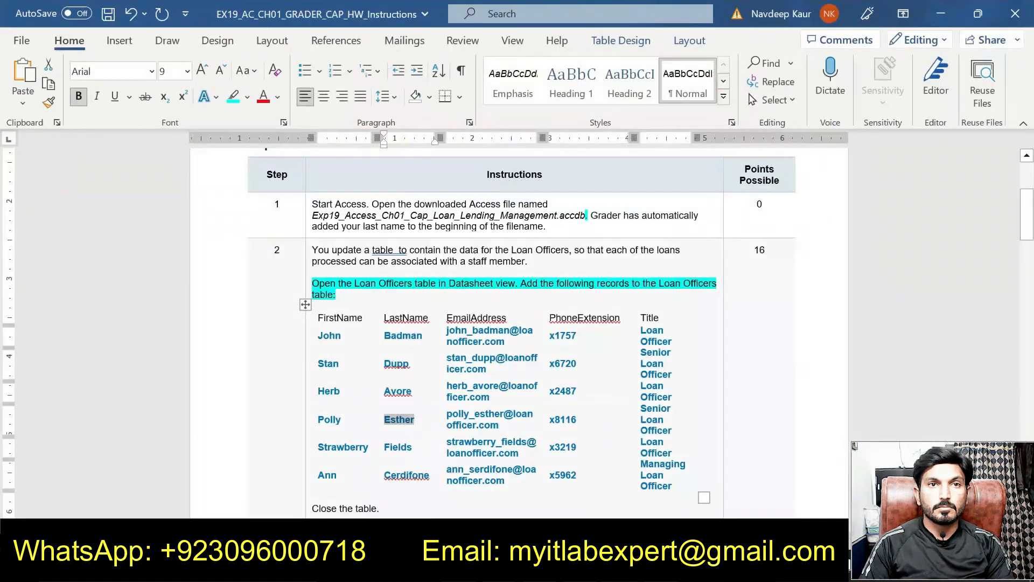
pyautogui.click(447, 419)
pyautogui.moveTo(446, 413); pyautogui.dragTo(500, 425)
pyautogui.hotkey('ctrl', 'c')
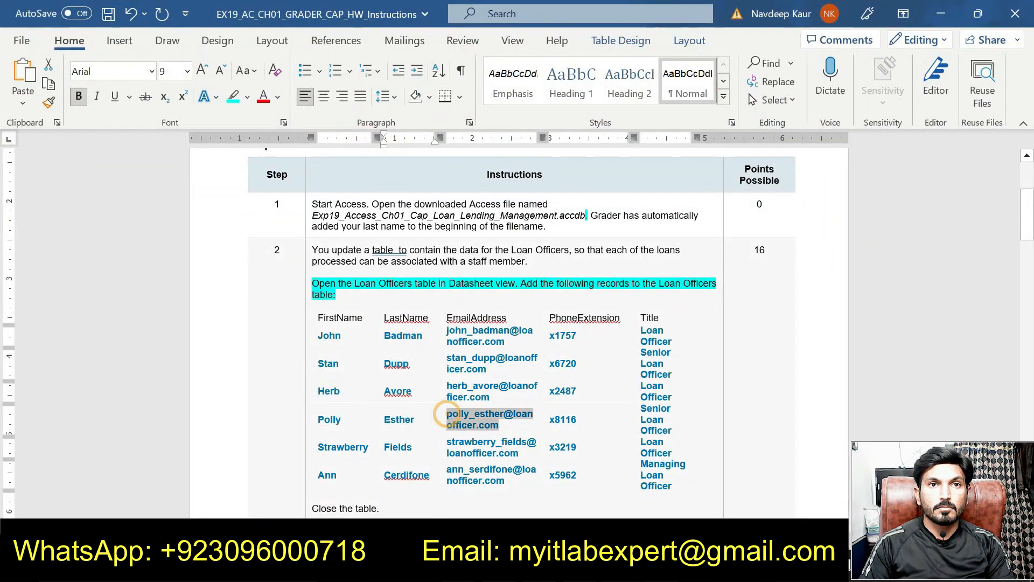
pyautogui.hotkey('alt', 'Tab')
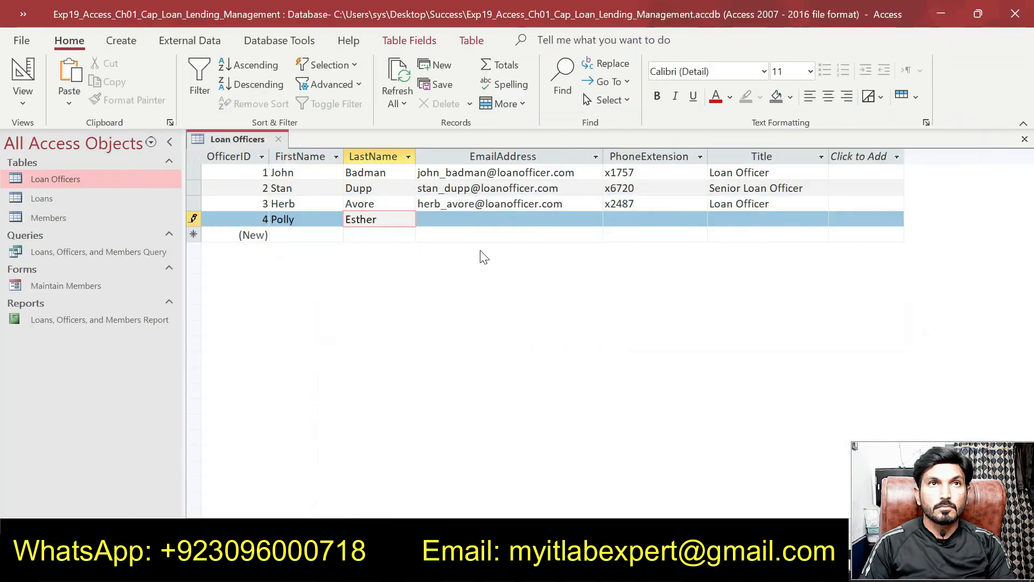
pyautogui.press('Tab')
pyautogui.hotkey('ctrl', 'v')
# Copy the fourth loan officer's phone extension from the Word instructions into the PhoneExtension field of the fourth Access record
pyautogui.hotkey('alt', 'Tab')
pyautogui.scroll(-1, 520, 323)
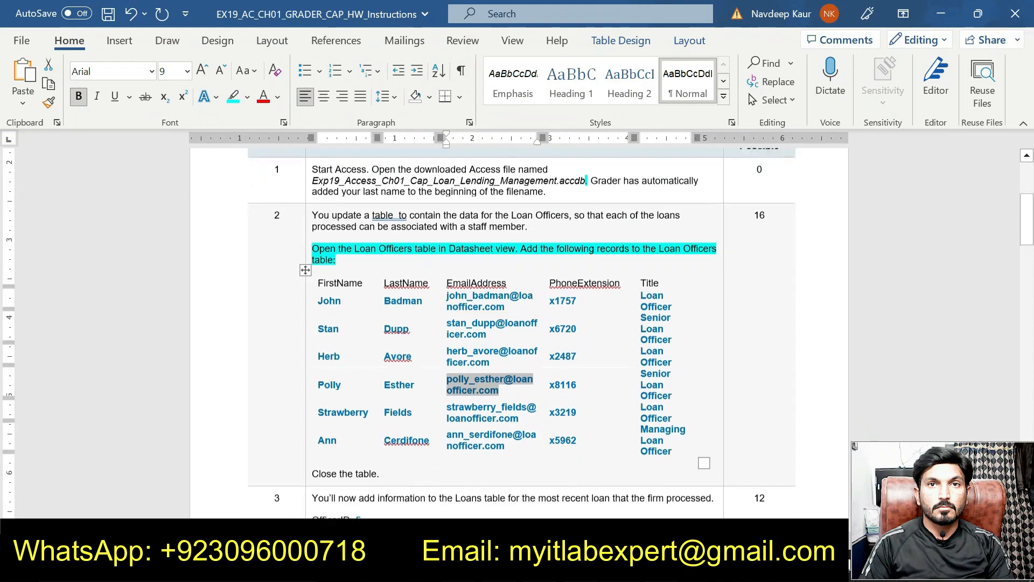
pyautogui.moveTo(548, 380); pyautogui.dragTo(577, 380)
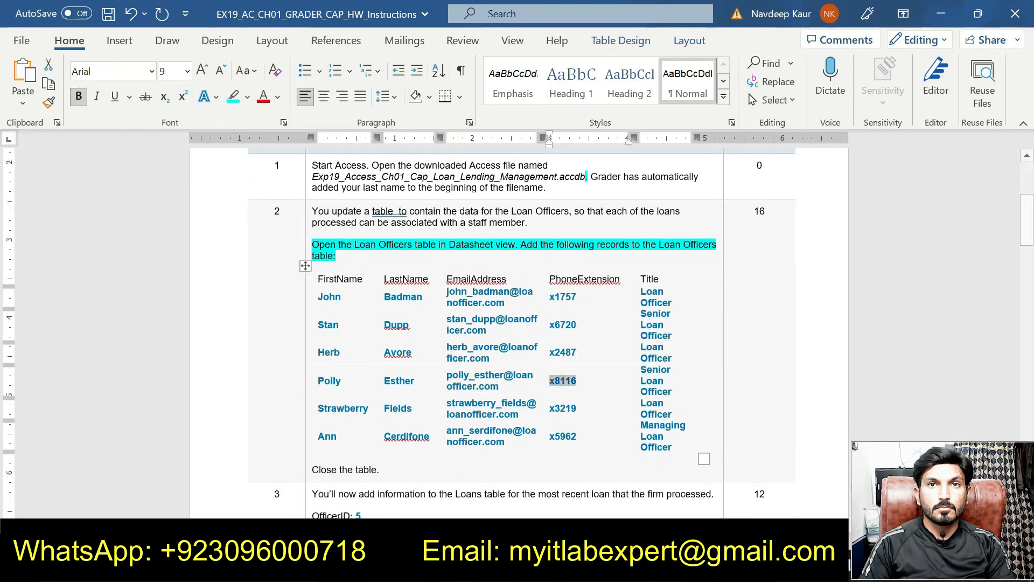
pyautogui.hotkey('ctrl', 'c')
pyautogui.hotkey('alt', 'Tab')
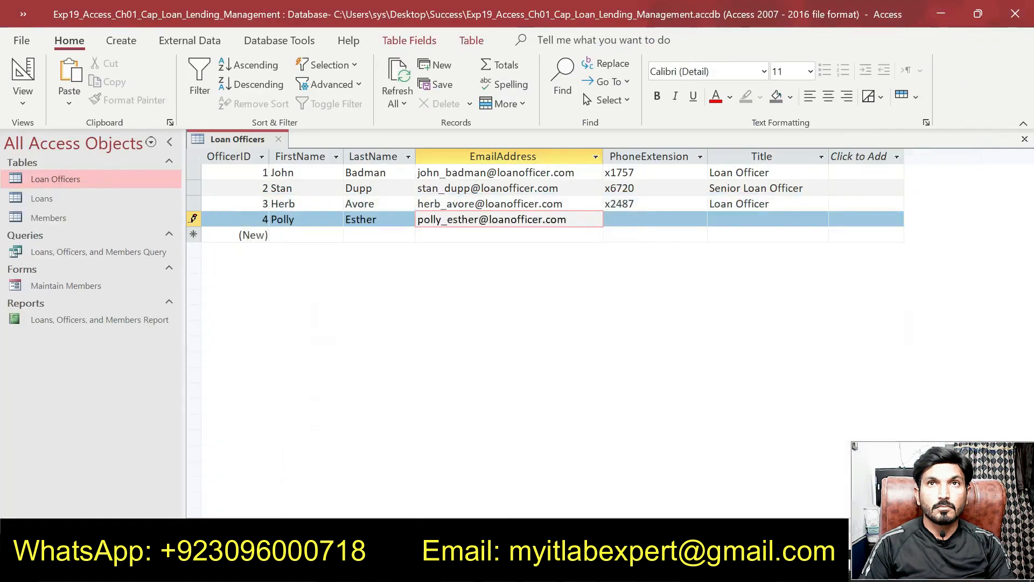
pyautogui.hotkey('ctrl', 'v')
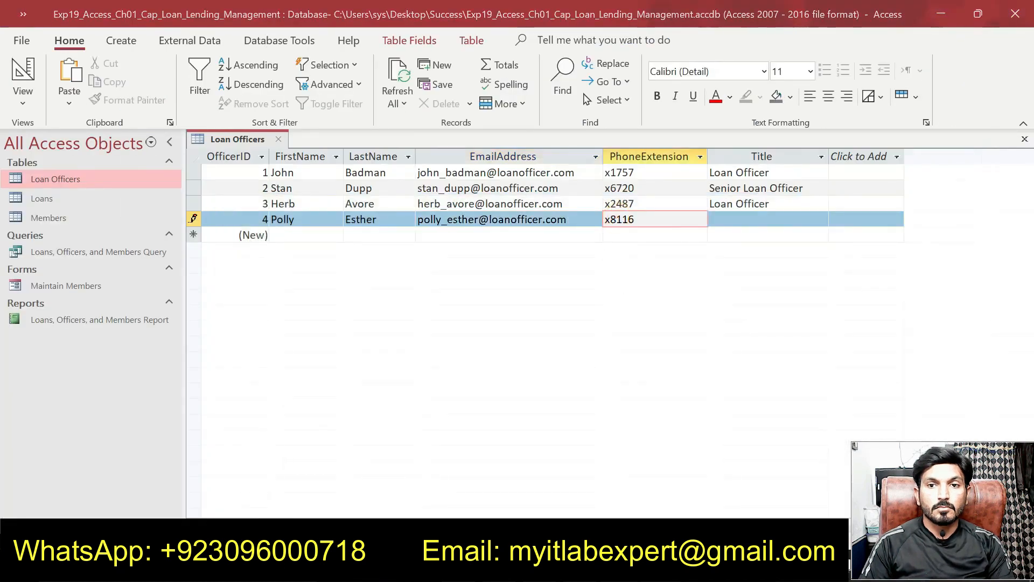
# Copy the title Senior Loan Officer from the Word instructions into the Title field of the fourth Access record
pyautogui.hotkey('alt', 'Tab')
pyautogui.moveTo(640, 369); pyautogui.dragTo(672, 392)
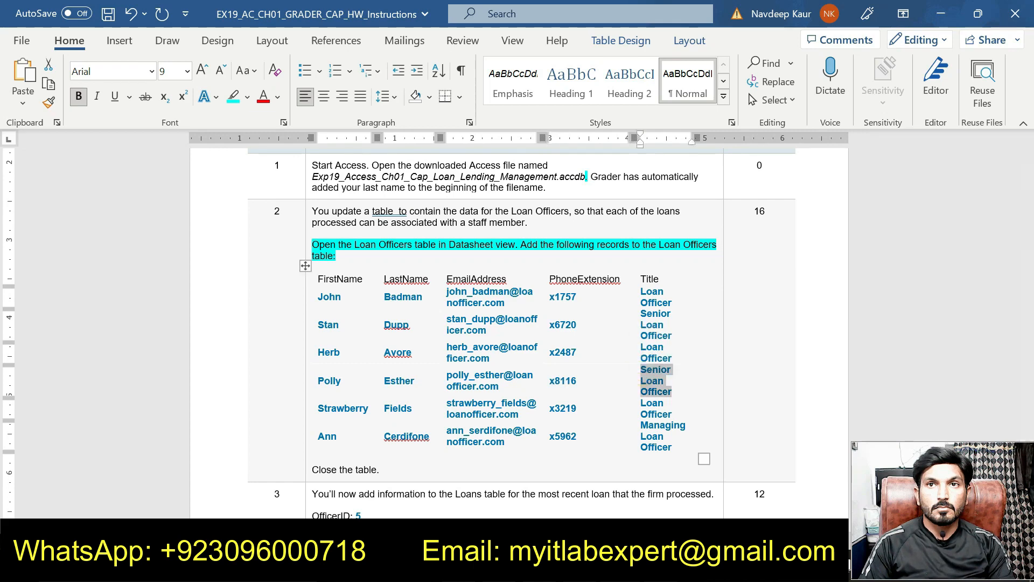
pyautogui.hotkey('ctrl', 'c')
pyautogui.hotkey('alt', 'Tab')
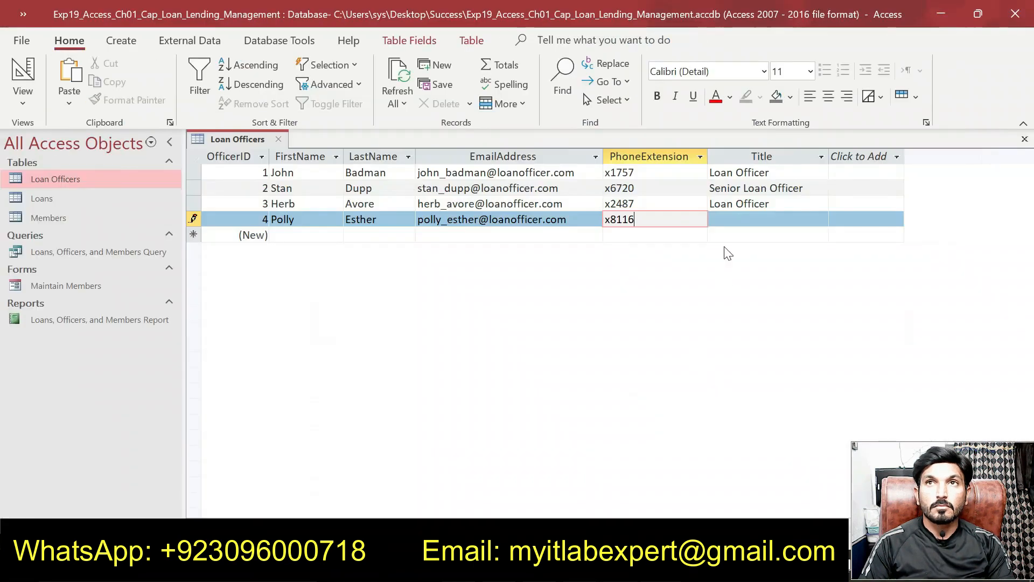
pyautogui.click(727, 225)
pyautogui.hotkey('ctrl', 'v')
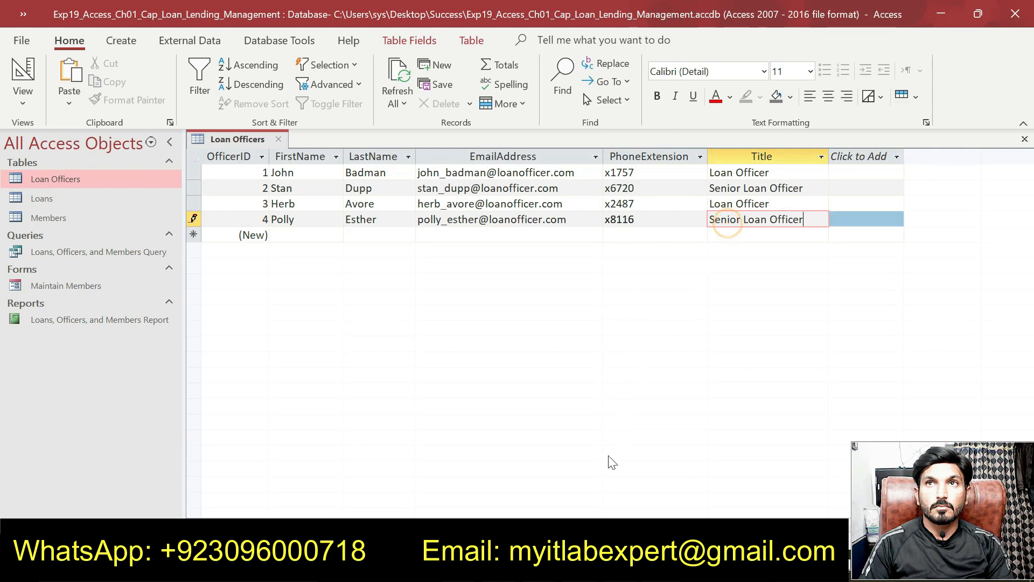
# Copy the fifth loan officer's first name from the Word instructions into FirstName of a new Loan Officers record in Access
pyautogui.hotkey('alt', 'Tab')
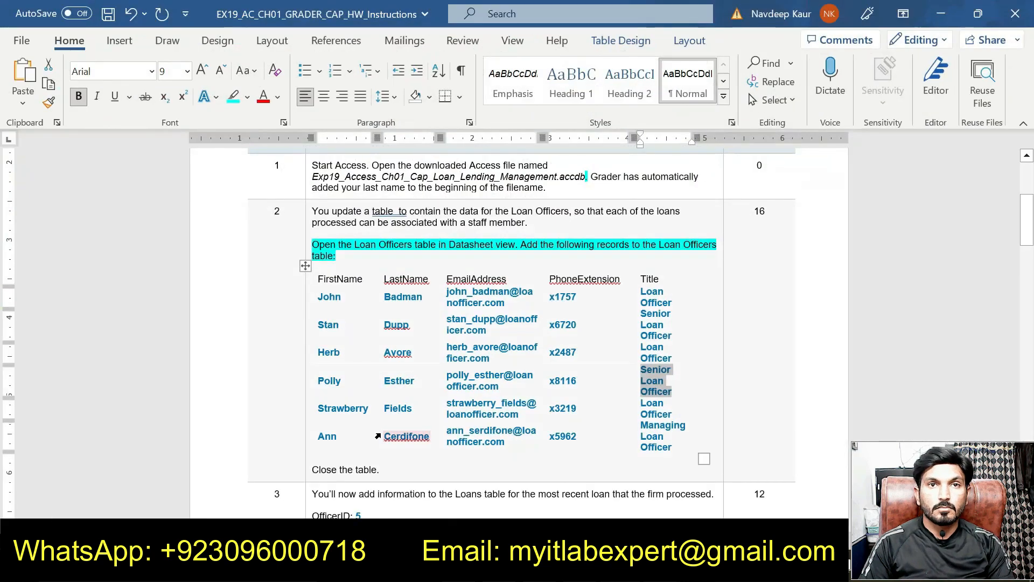
pyautogui.moveTo(318, 408); pyautogui.dragTo(364, 408)
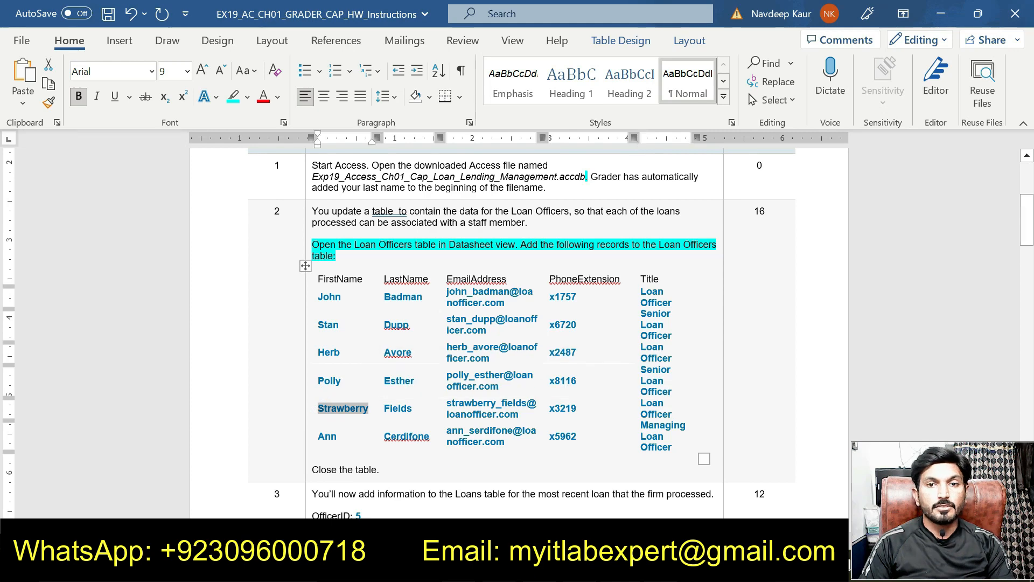
pyautogui.hotkey('alt', 'Tab')
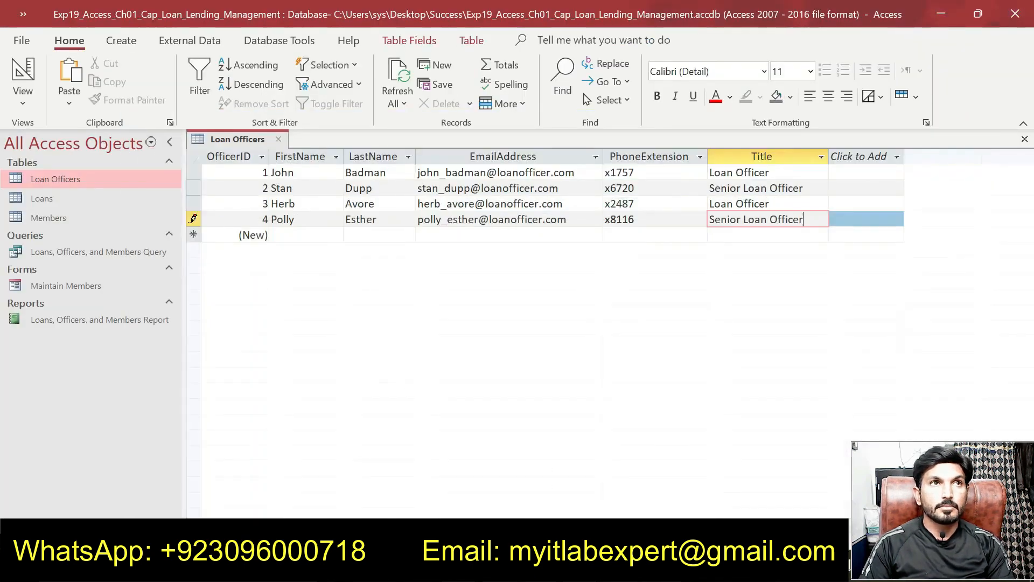
pyautogui.press('Tab')
pyautogui.press('Tab')
pyautogui.hotkey('ctrl', 'v')
# Copy the fifth loan officer's last name from the Word instructions into the LastName field of the fifth Access record
pyautogui.hotkey('alt', 'Tab')
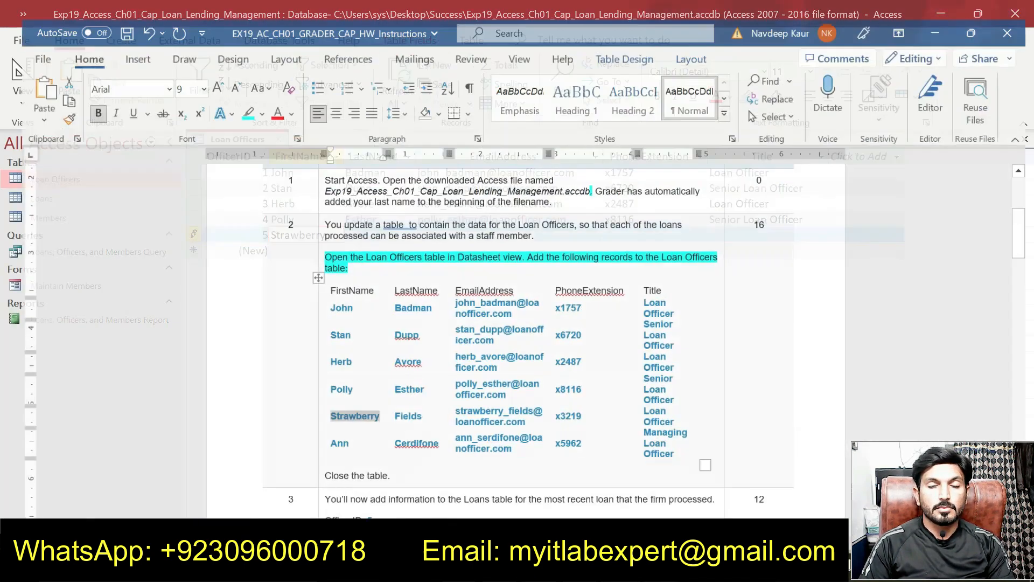
pyautogui.click(380, 409)
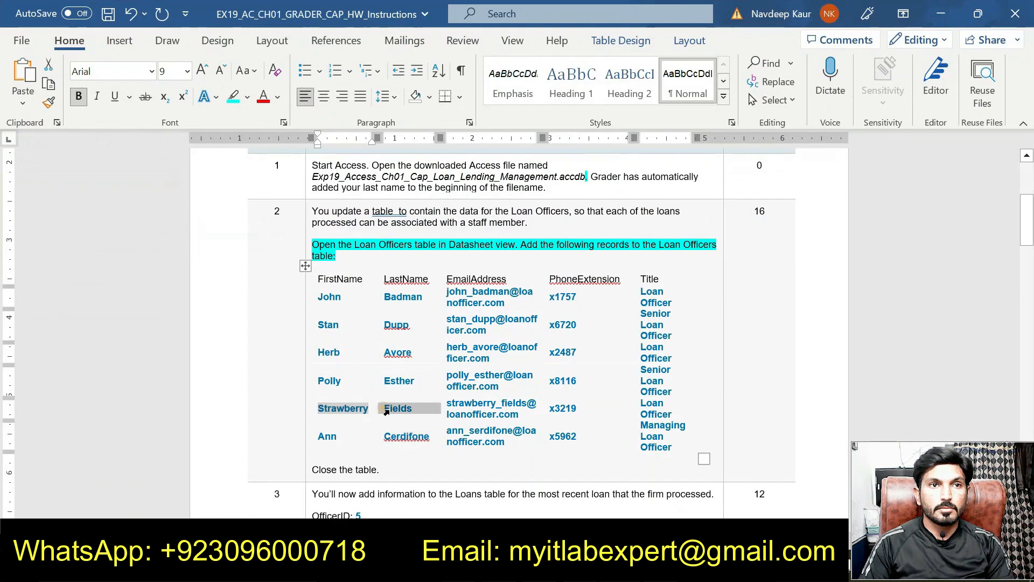
pyautogui.doubleClick(384, 408)
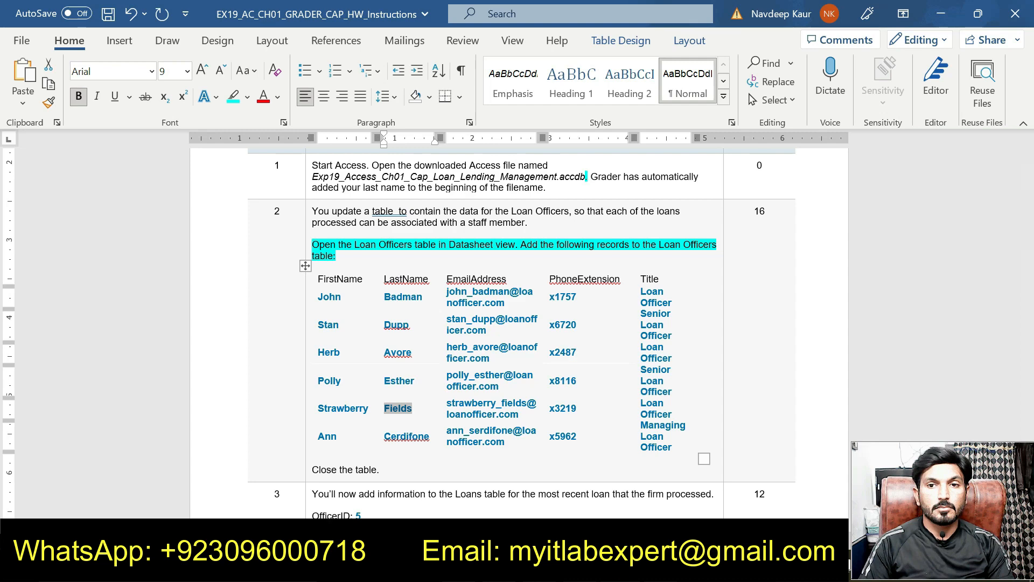
pyautogui.hotkey('ctrl', 'c')
pyautogui.hotkey('alt', 'Tab')
pyautogui.press('Tab')
pyautogui.hotkey('ctrl', 'v')
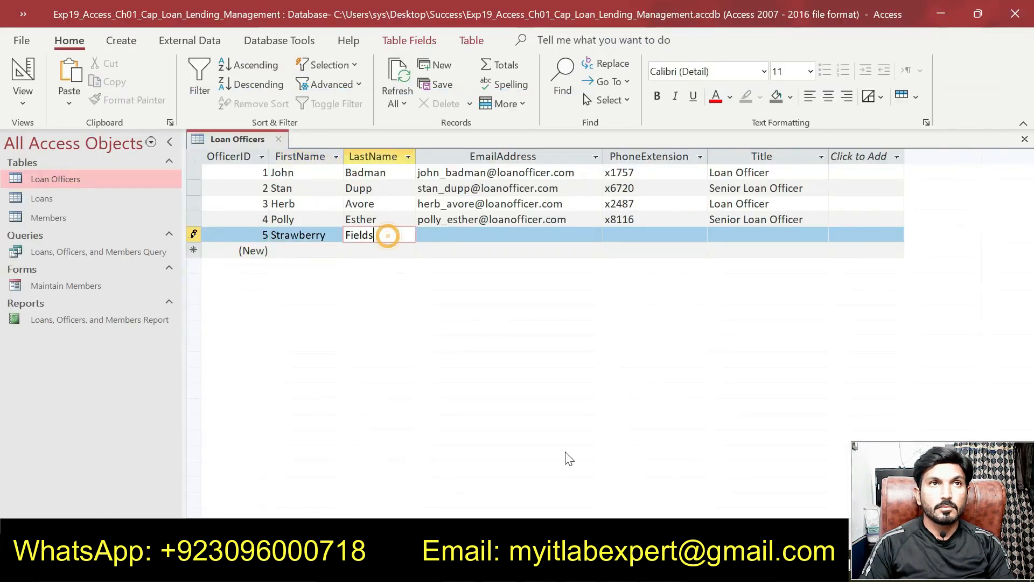
# Copy the fifth loan officer's e-mail address from the Word instructions into the EmailAddress field of the fifth Access record
pyautogui.hotkey('alt', 'Tab')
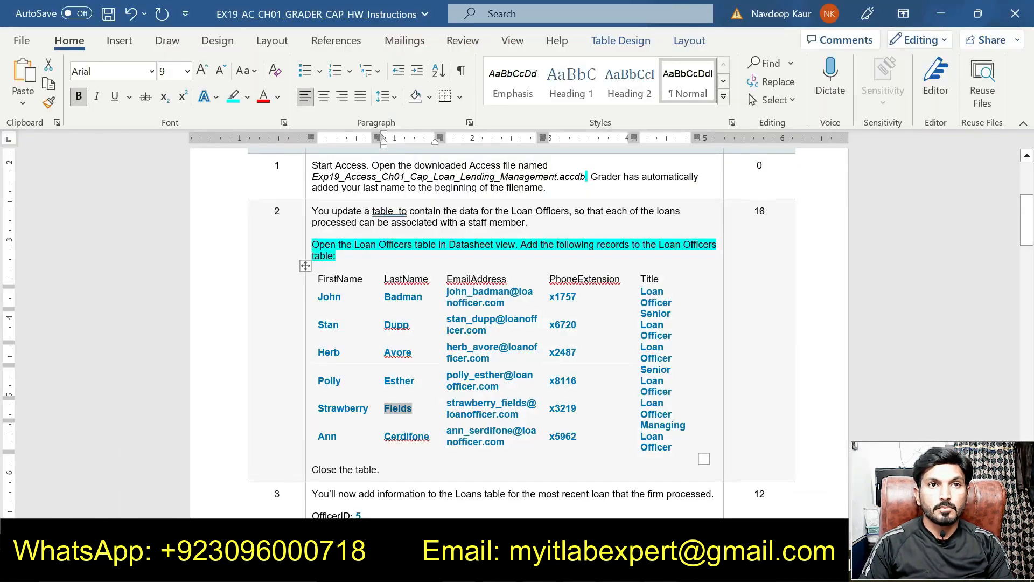
pyautogui.moveTo(446, 403); pyautogui.dragTo(519, 414)
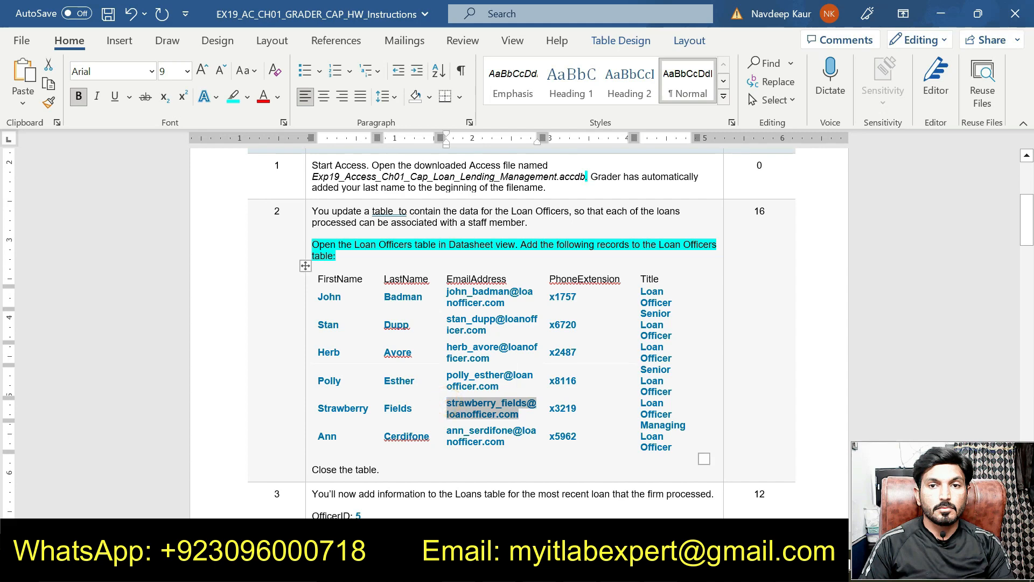
pyautogui.hotkey('ctrl', 'c')
pyautogui.hotkey('alt', 'Tab')
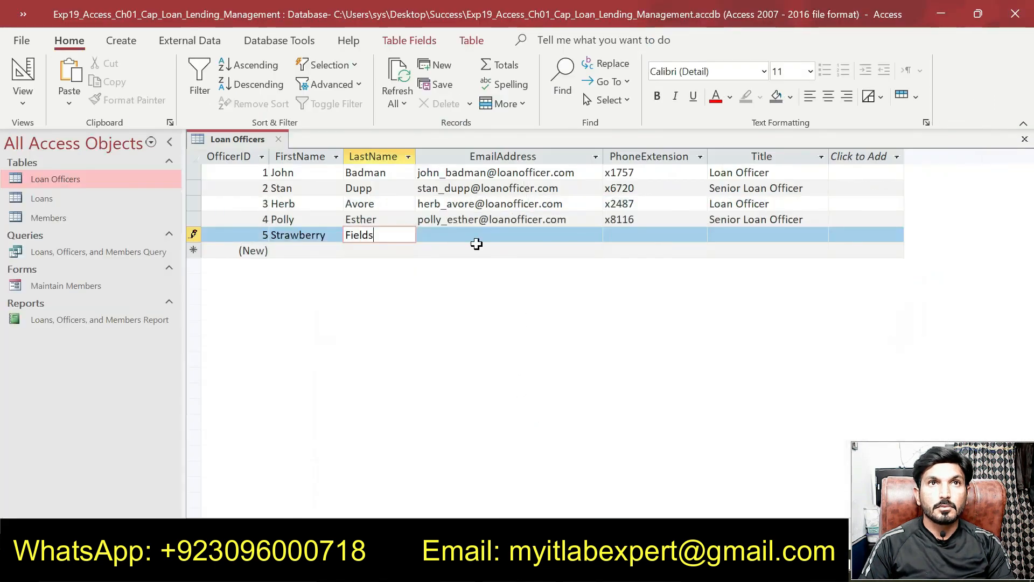
pyautogui.press('Tab')
pyautogui.hotkey('ctrl', 'v')
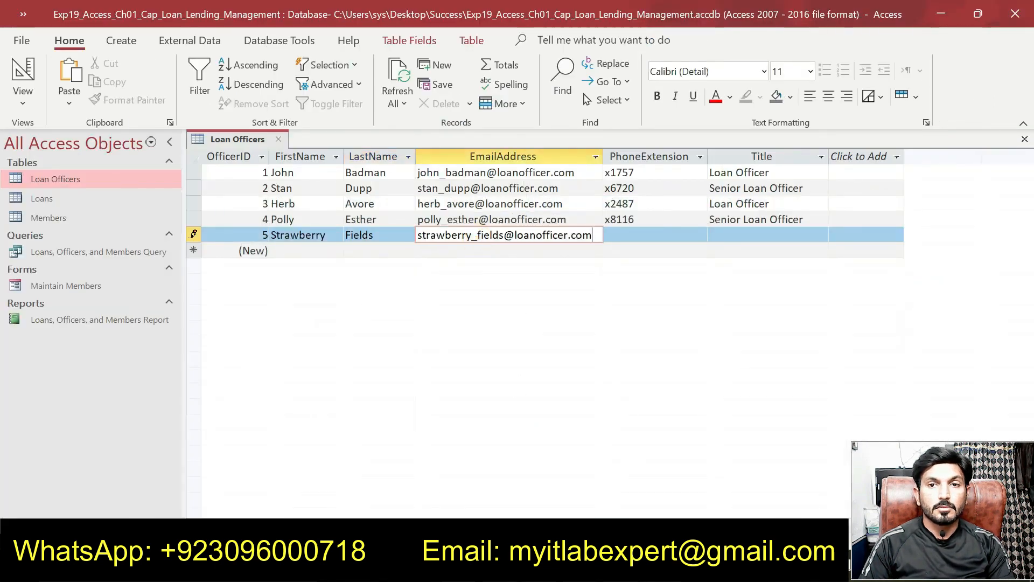
# Copy the fifth loan officer's phone extension from the Word instructions into the PhoneExtension field of the fifth Access record
pyautogui.hotkey('alt', 'Tab')
pyautogui.scroll(-1, 512, 323)
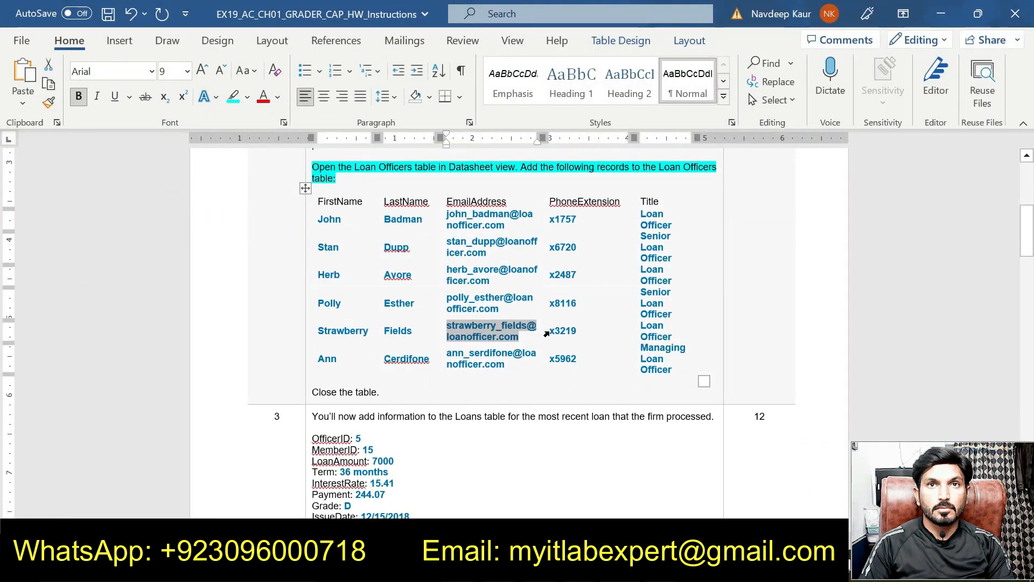
pyautogui.doubleClick(562, 330)
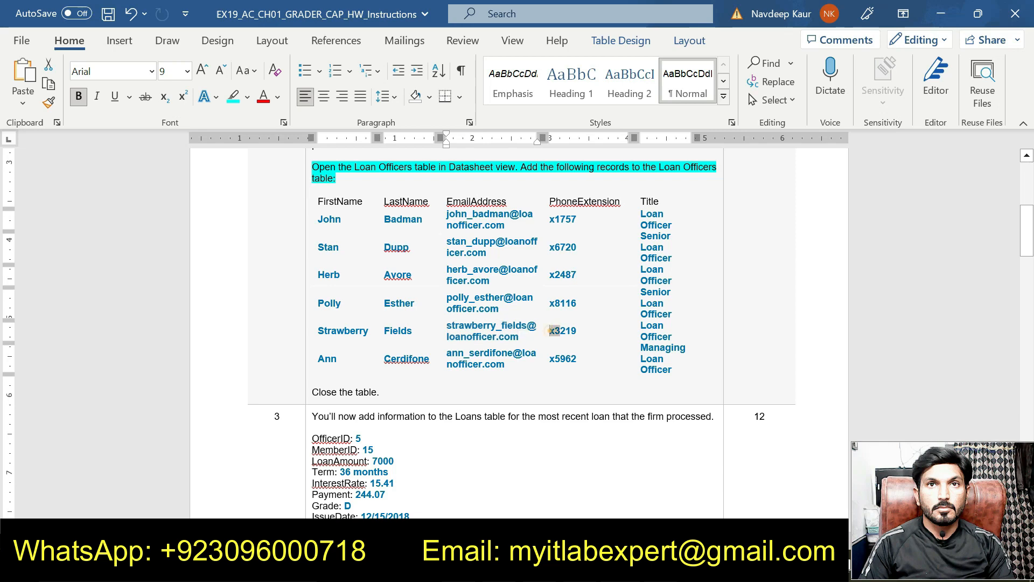
pyautogui.hotkey('alt', 'Tab')
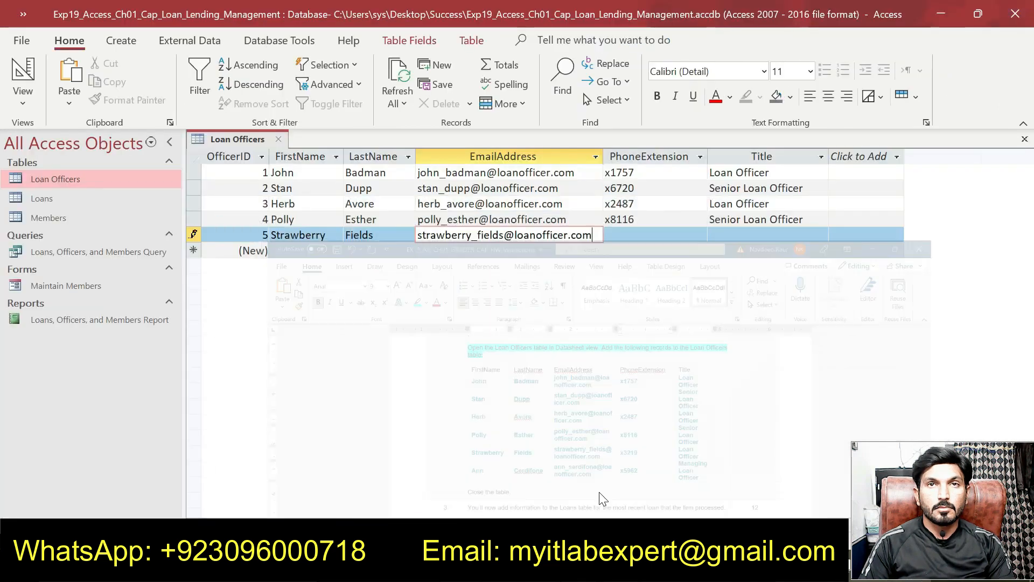
pyautogui.press('Tab')
pyautogui.hotkey('ctrl', 'v')
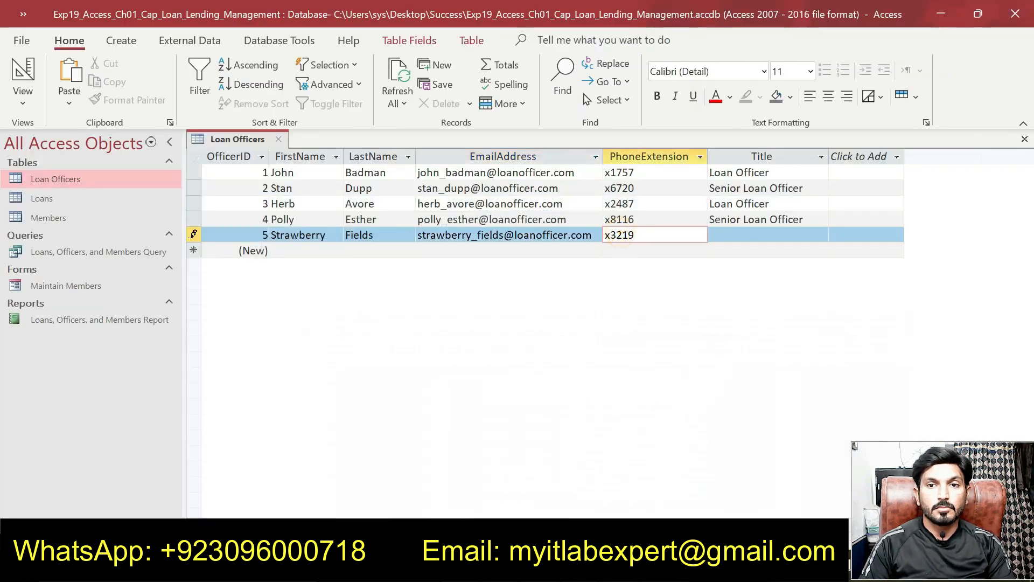
# Copy the title Loan Officer from the Word instructions into the Title field of the fifth Access record
pyautogui.hotkey('alt', 'Tab')
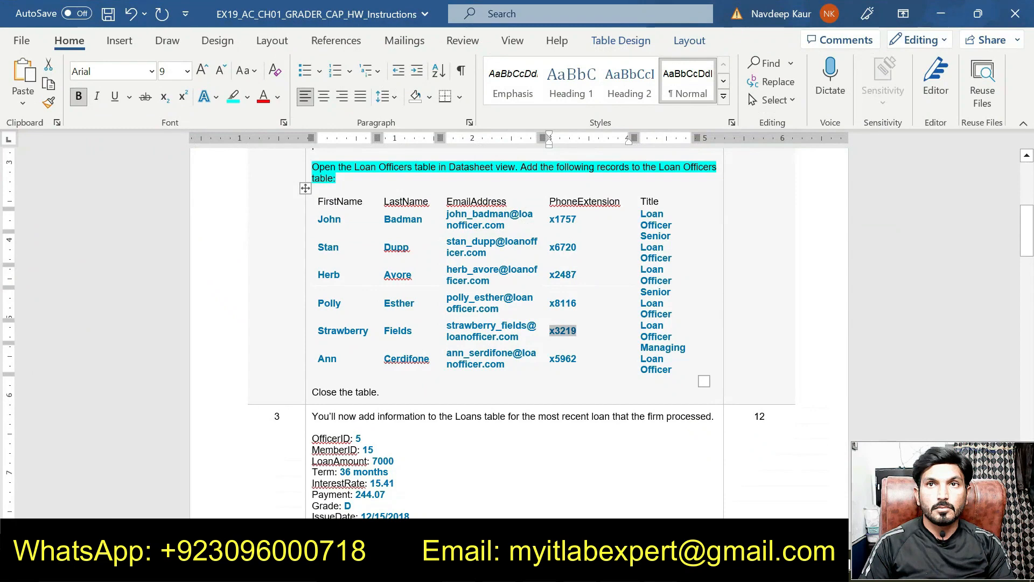
pyautogui.moveTo(641, 323); pyautogui.dragTo(671, 337)
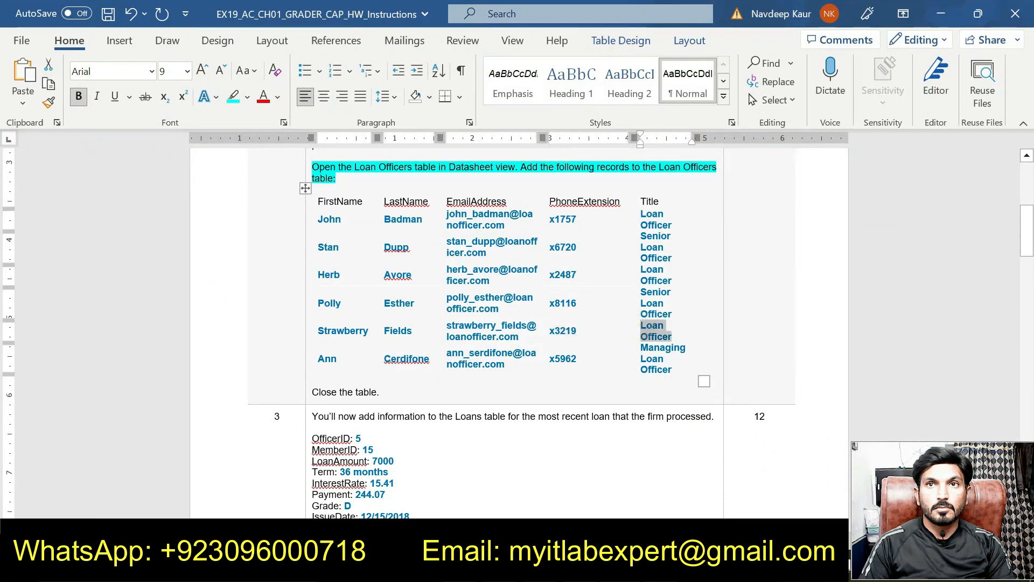
pyautogui.hotkey('alt', 'Tab')
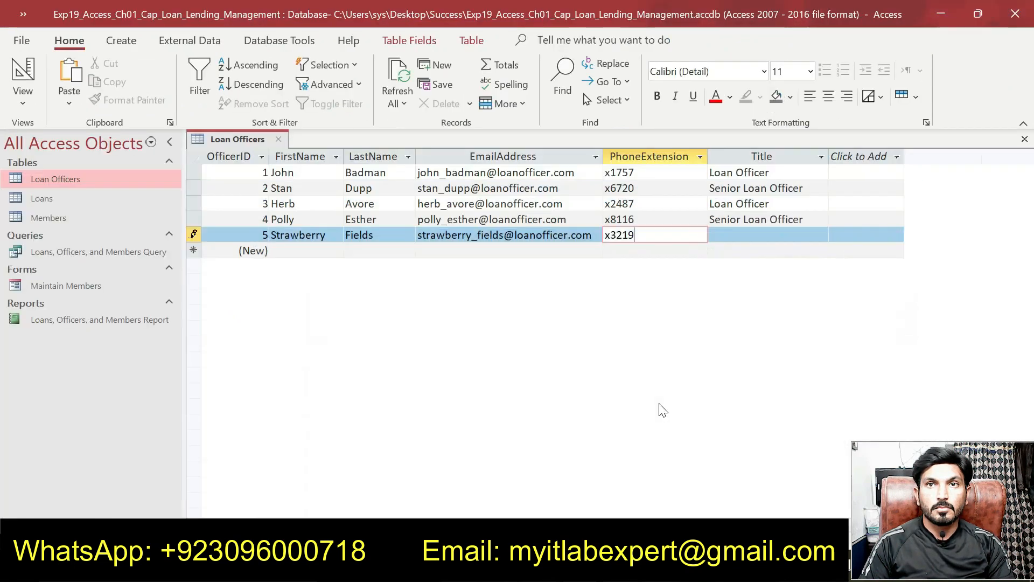
pyautogui.press('Tab')
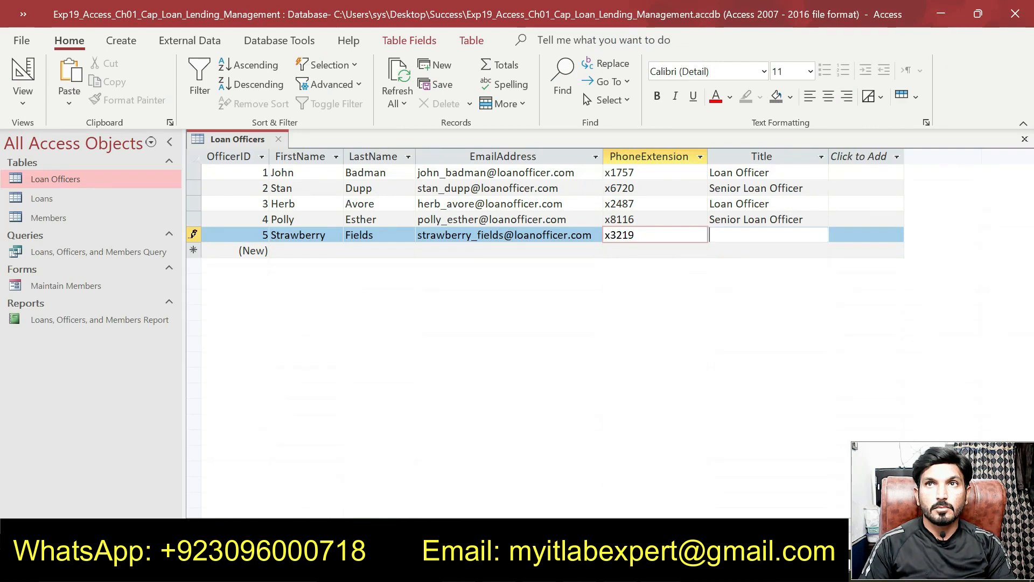
pyautogui.hotkey('ctrl', 'v')
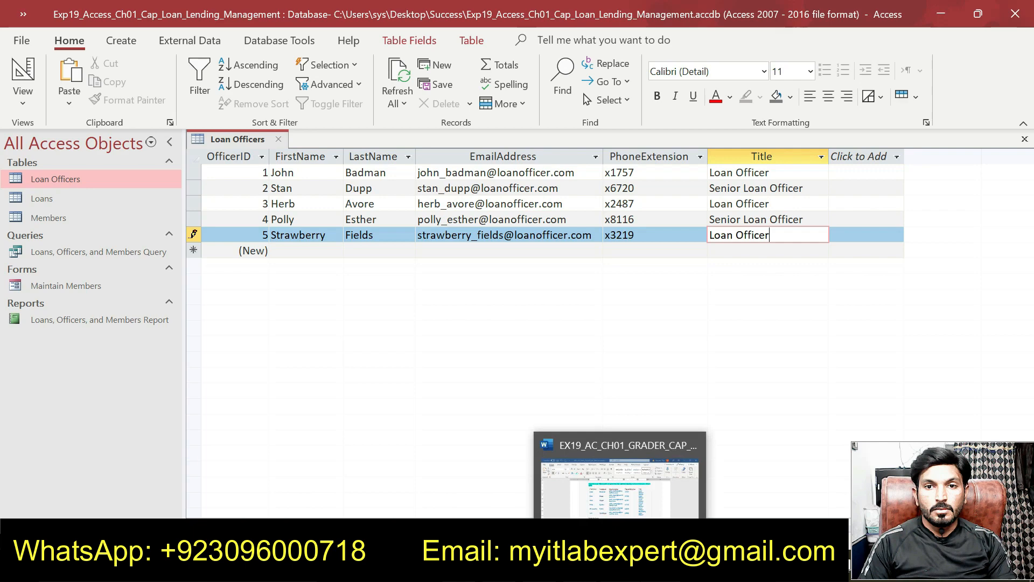
# Copy the sixth loan officer's first name from the Word instructions into FirstName of a new Loan Officers record in Access
pyautogui.click(620, 568)
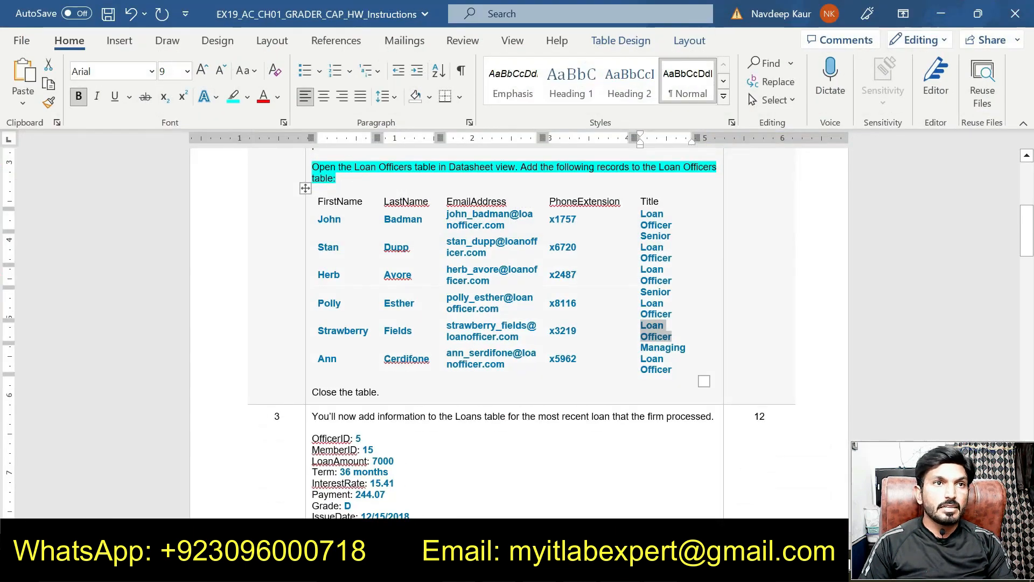
pyautogui.doubleClick(327, 358)
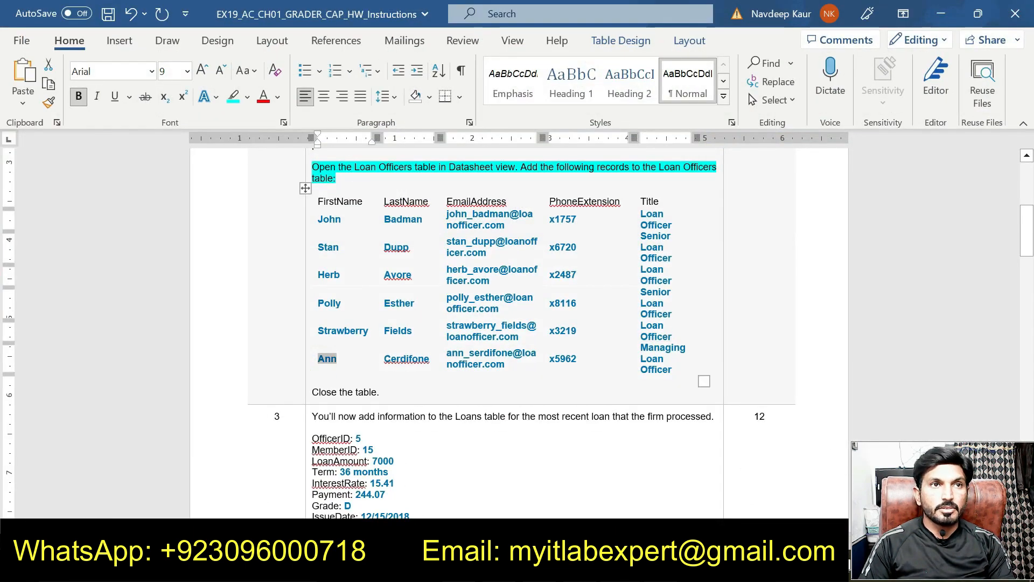
pyautogui.hotkey('alt', 'Tab')
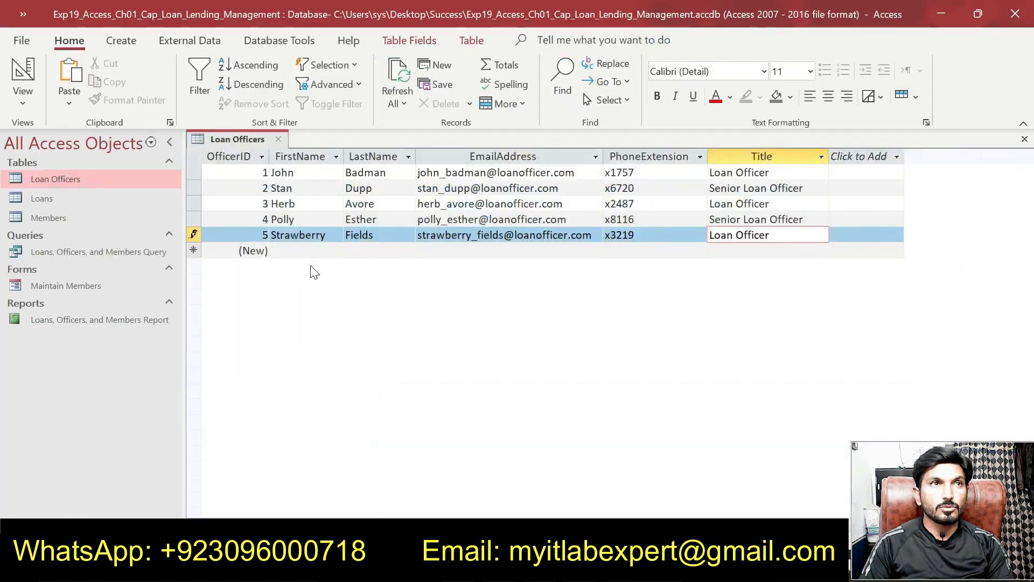
pyautogui.click(311, 250)
pyautogui.hotkey('ctrl', 'v')
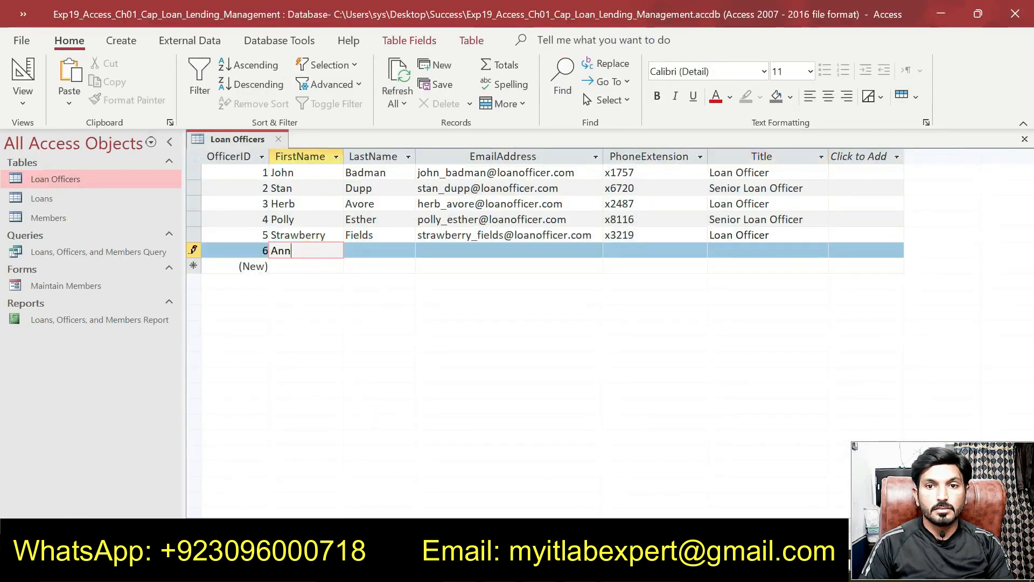
# Copy the sixth loan officer's last name from the Word instructions into the LastName field of the sixth Access record
pyautogui.hotkey('alt', 'Tab')
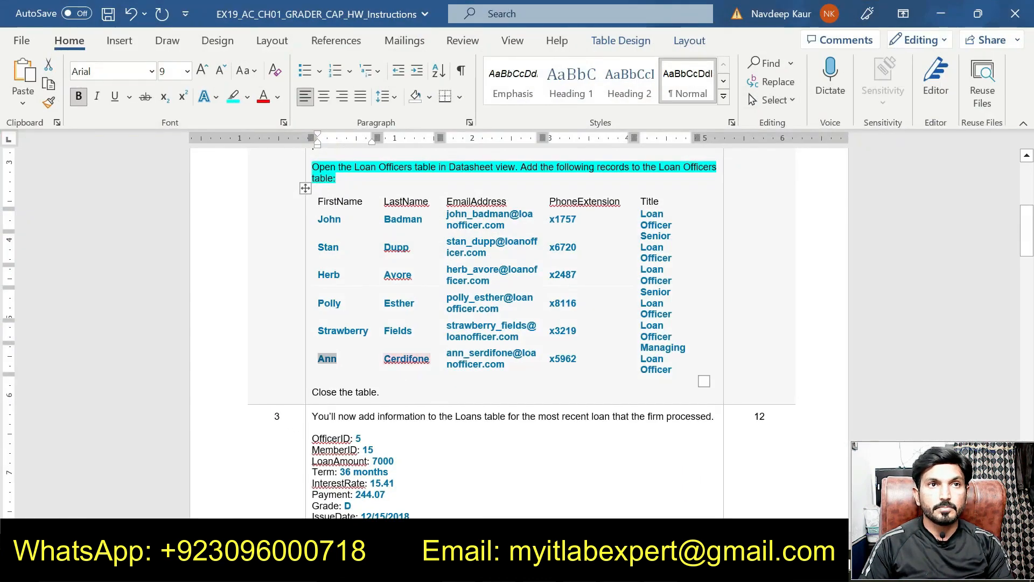
pyautogui.doubleClick(396, 358)
pyautogui.hotkey('ctrl', 'c')
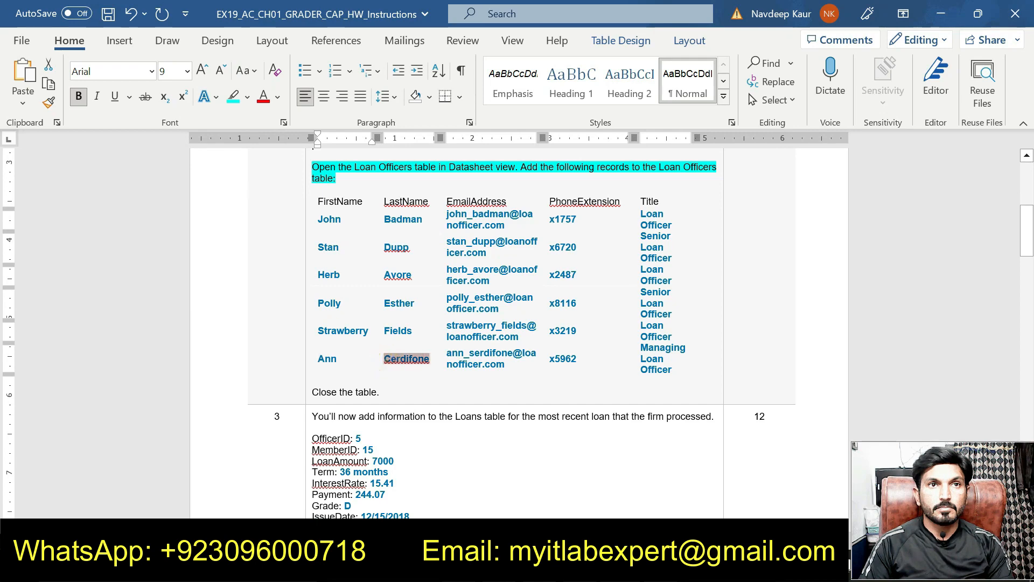
pyautogui.hotkey('alt', 'Tab')
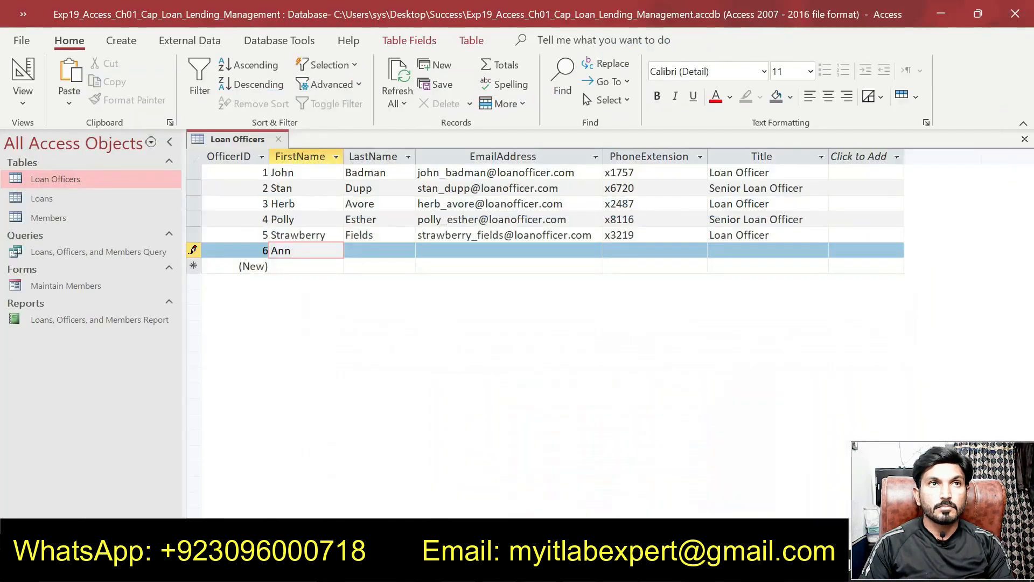
pyautogui.press('Tab')
pyautogui.hotkey('ctrl', 'v')
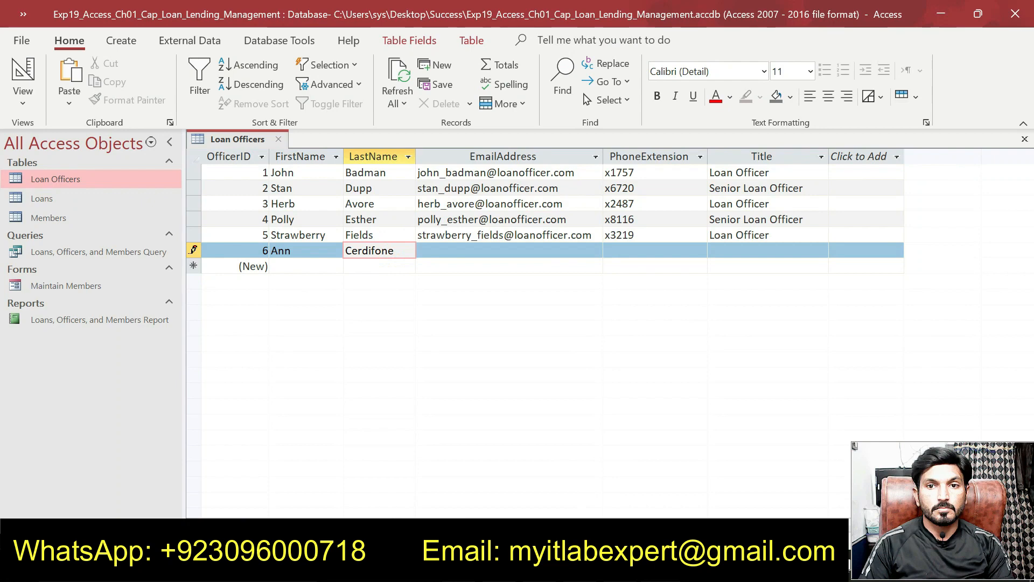
# Copy the sixth loan officer's e-mail address from the Word instructions into the EmailAddress field of the sixth Access record
pyautogui.hotkey('alt', 'Tab')
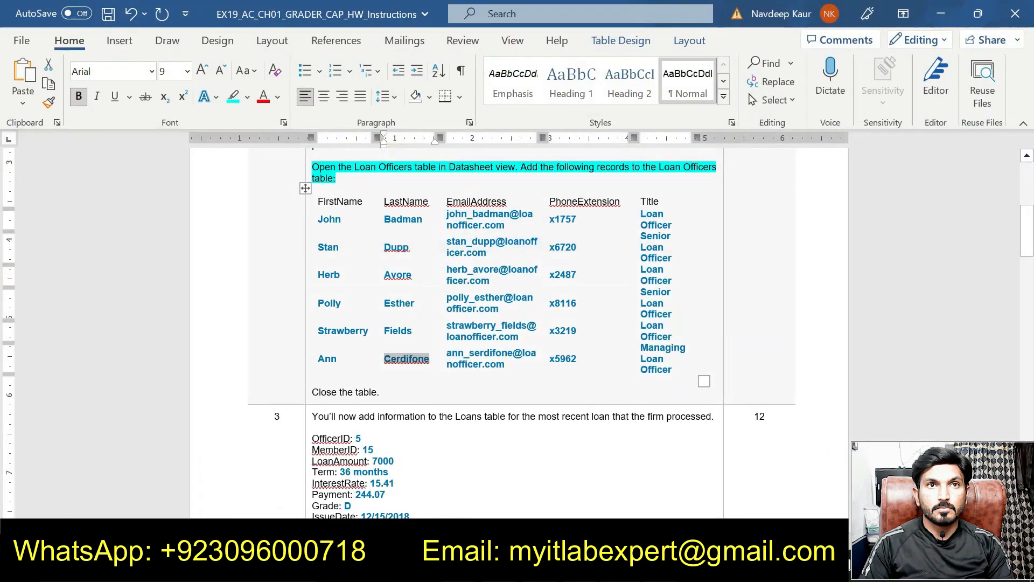
pyautogui.moveTo(446, 354); pyautogui.dragTo(506, 365)
pyautogui.hotkey('ctrl', 'c')
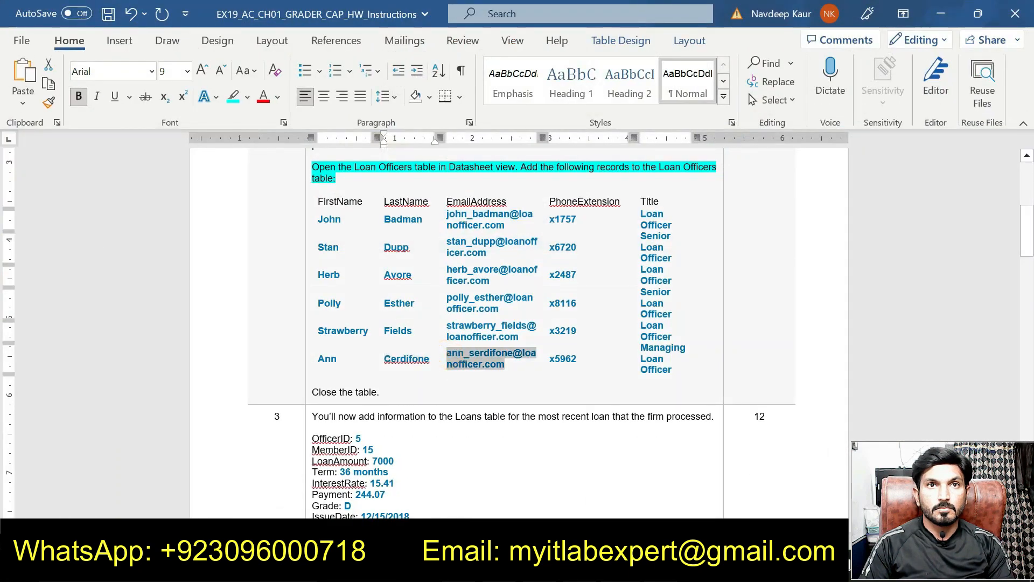
pyautogui.hotkey('alt', 'Tab')
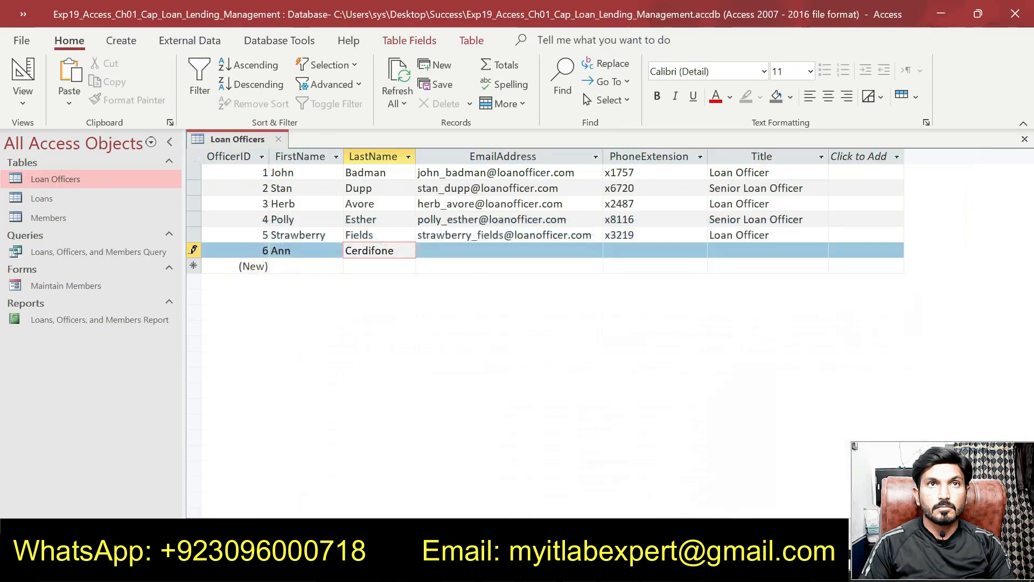
pyautogui.press('Tab')
pyautogui.hotkey('ctrl', 'v')
pyautogui.click(460, 253)
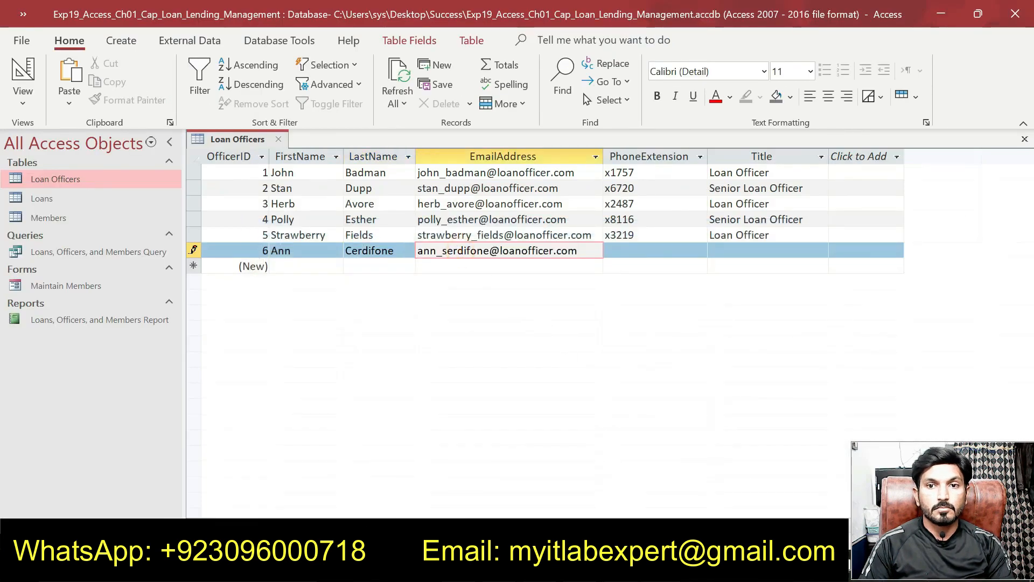
# Copy the sixth loan officer's phone extension from the Word instructions into the PhoneExtension field of the sixth Access record
pyautogui.hotkey('alt', 'Tab')
pyautogui.moveTo(548, 358); pyautogui.dragTo(569, 359)
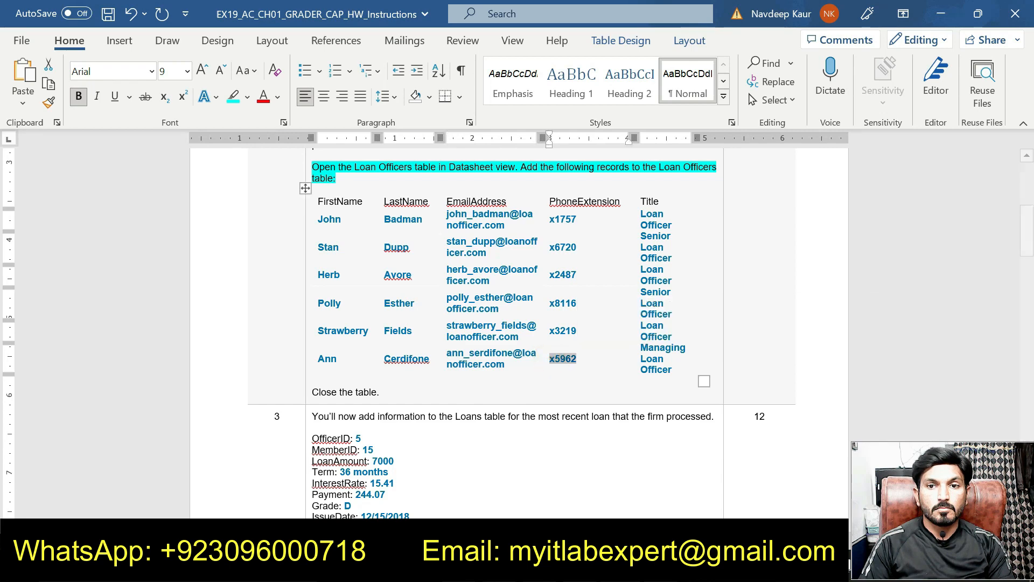
pyautogui.hotkey('alt', 'Tab')
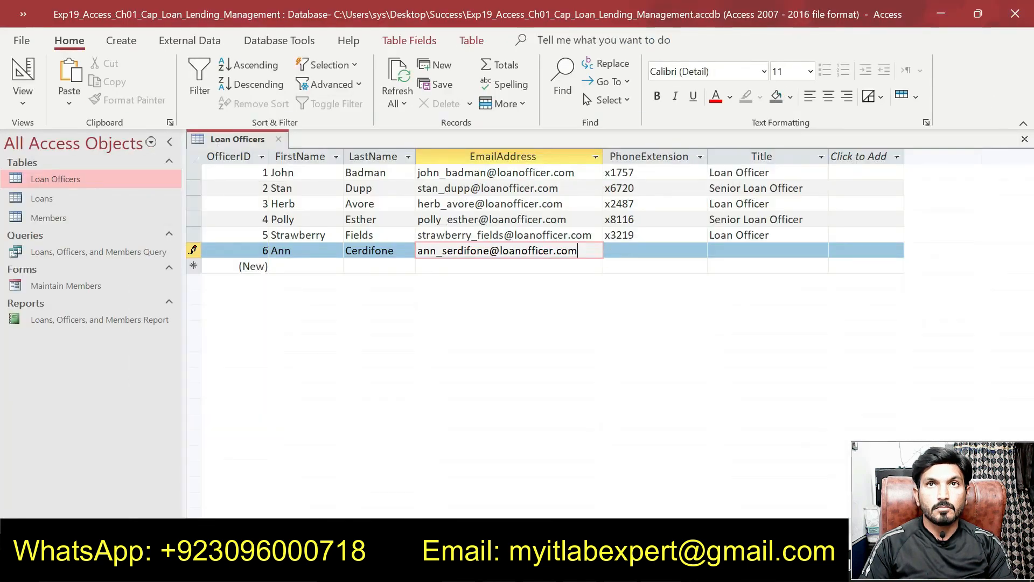
pyautogui.press('Tab')
pyautogui.write('x5962')
# Copy the title Managing Loan Officer from the Word instructions into the Title field of the sixth Access record
pyautogui.hotkey('alt', 'Tab')
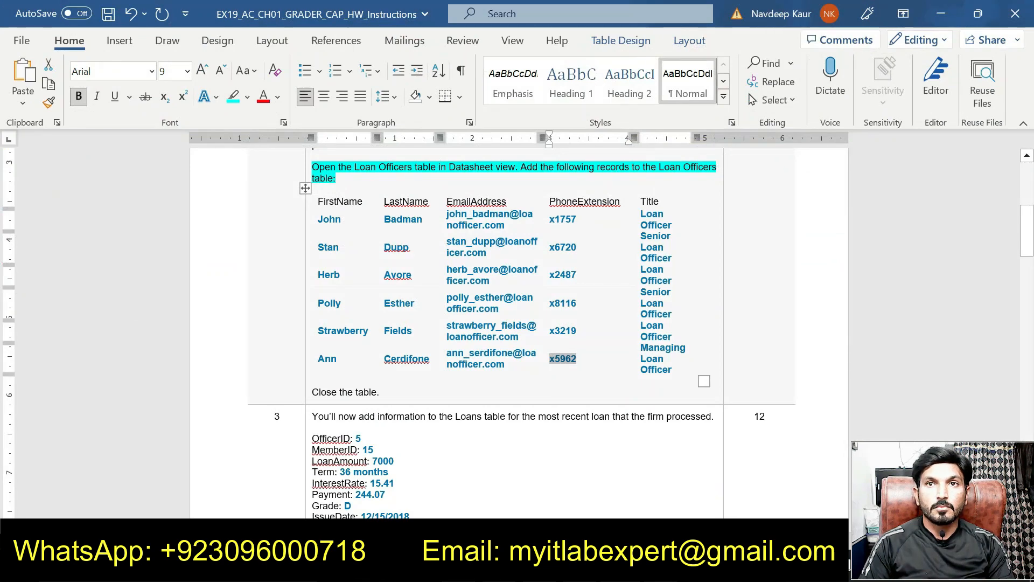
pyautogui.click(638, 348)
pyautogui.hotkey('ctrl', 'c')
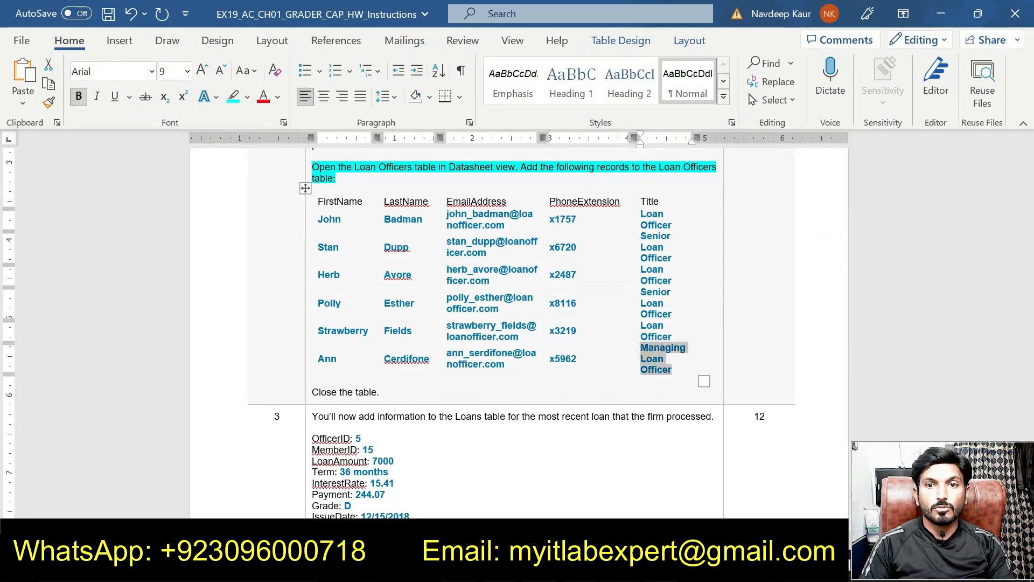
pyautogui.hotkey('alt', 'Tab')
pyautogui.click(717, 251)
pyautogui.hotkey('ctrl', 'v')
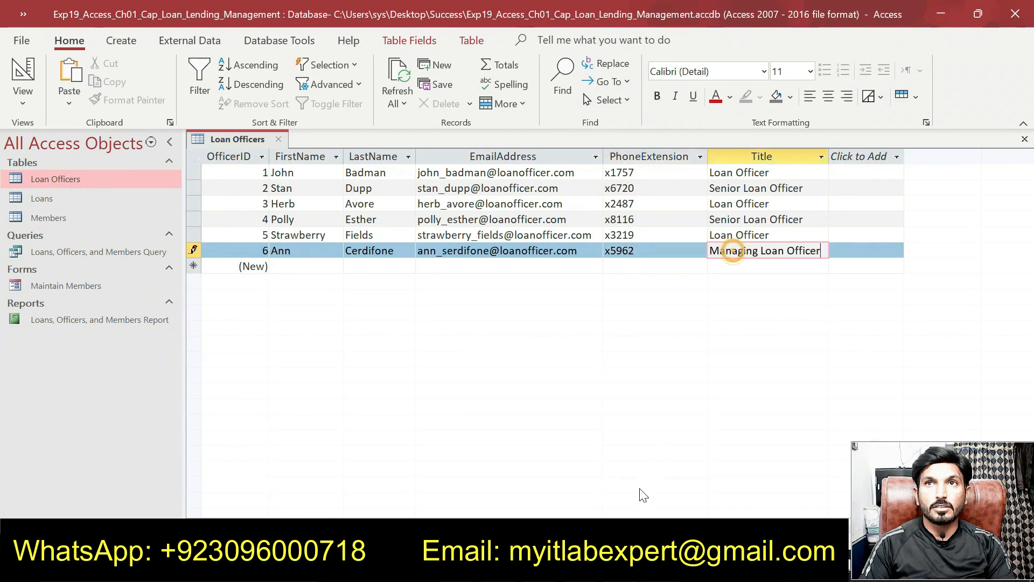
# Check the Loan Officers records against step 2 of the Word instructions, close the table in Access and return to Word
pyautogui.hotkey('alt', 'Tab')
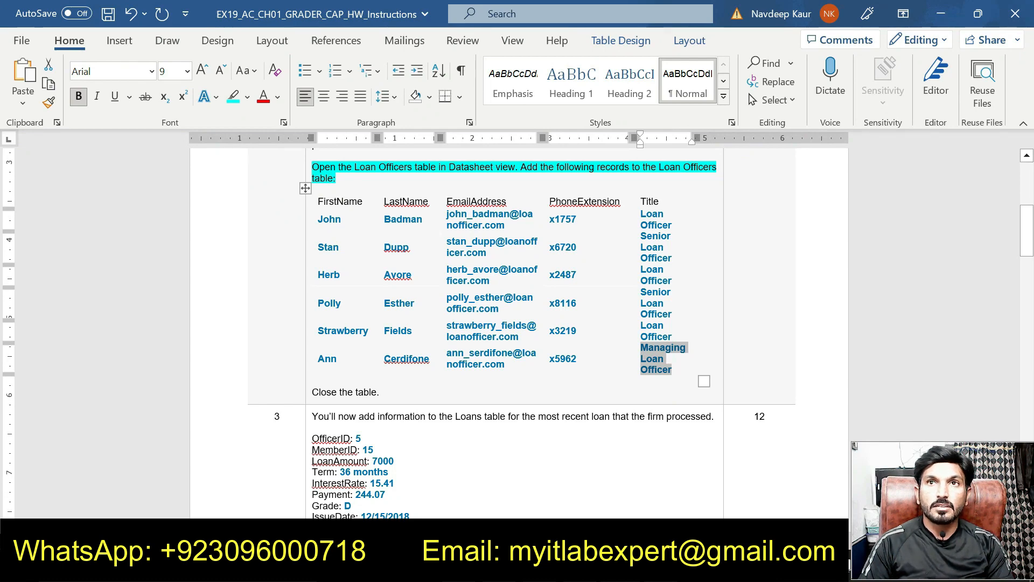
pyautogui.hotkey('alt', 'Tab')
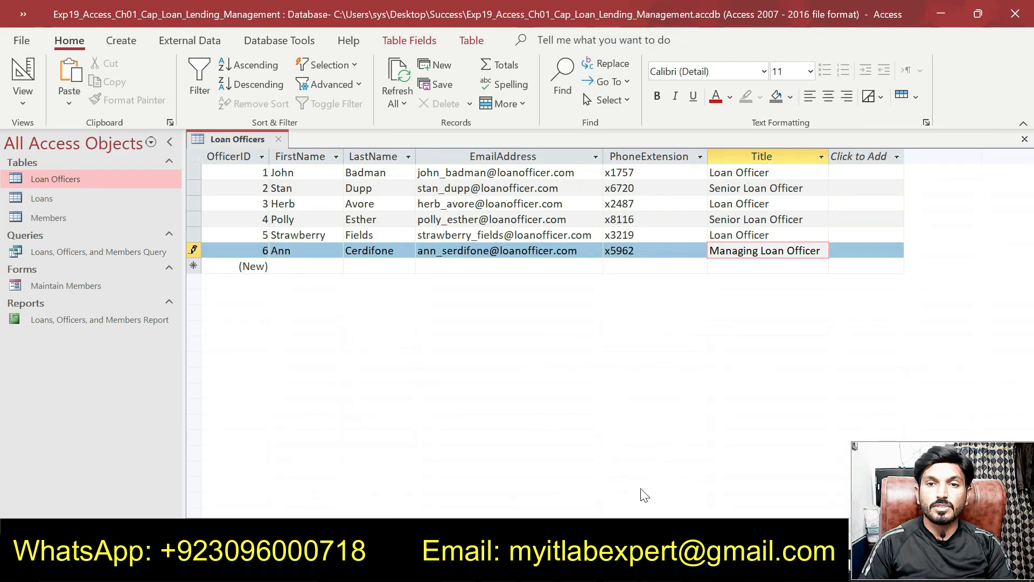
pyautogui.hotkey('alt', 'Tab')
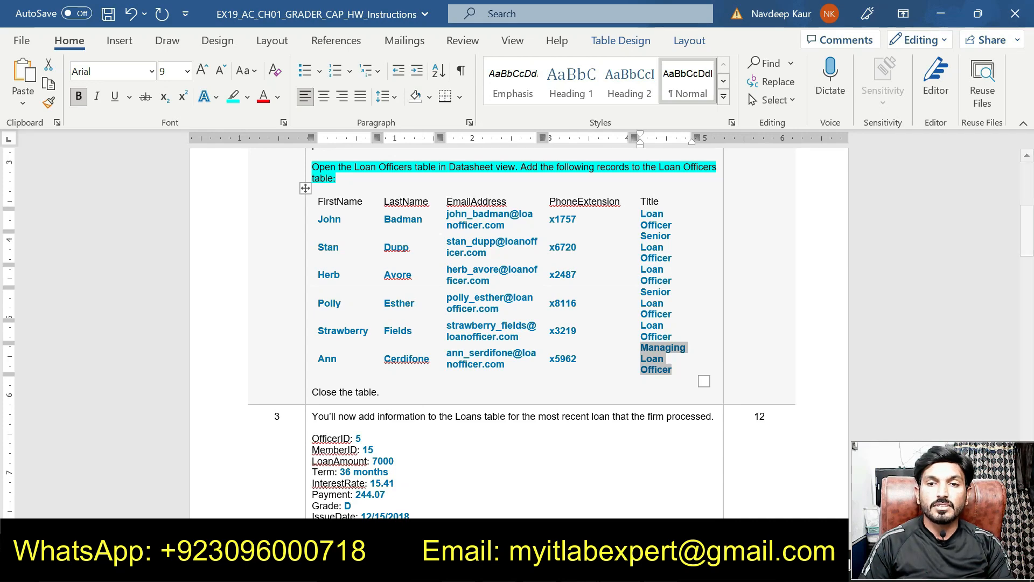
pyautogui.hotkey('alt', 'Tab')
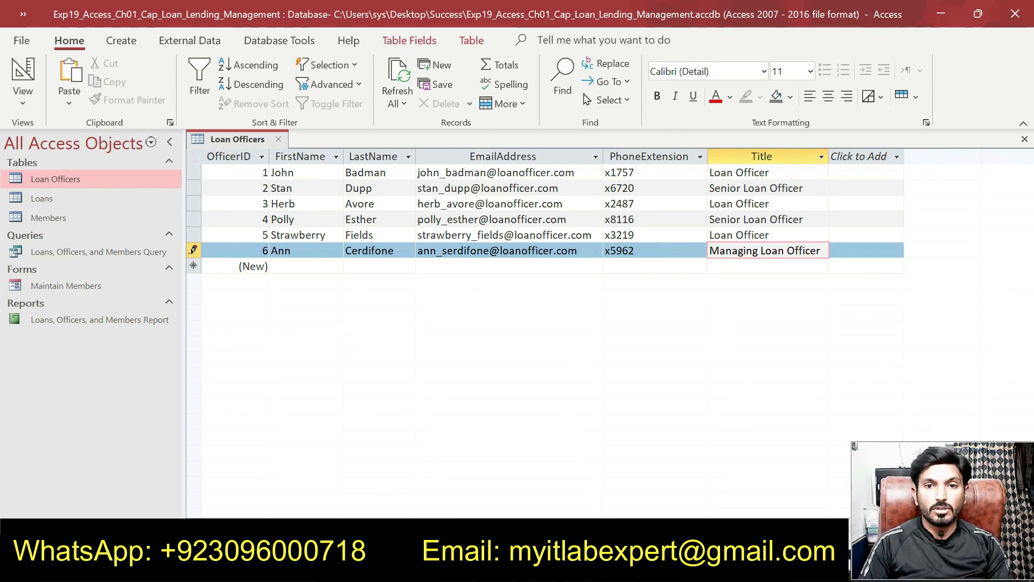
pyautogui.hotkey('alt', 'Tab')
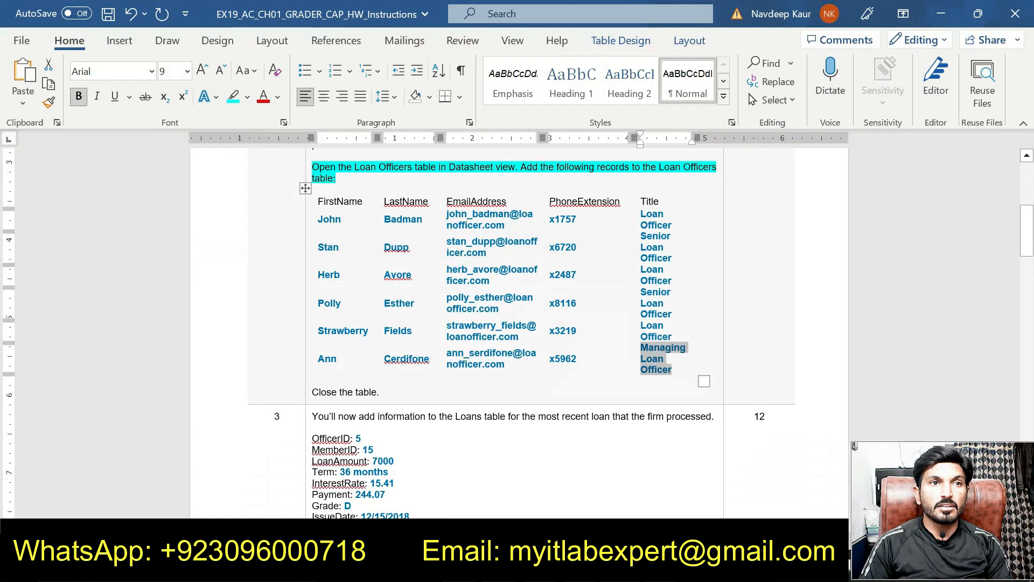
pyautogui.scroll(1, 517, 333)
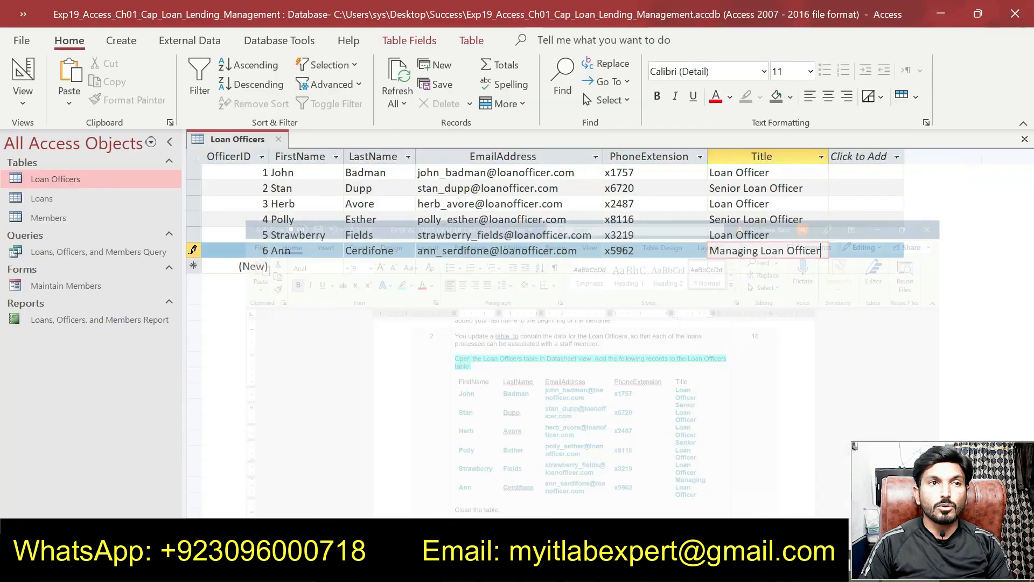
pyautogui.rightClick(229, 135)
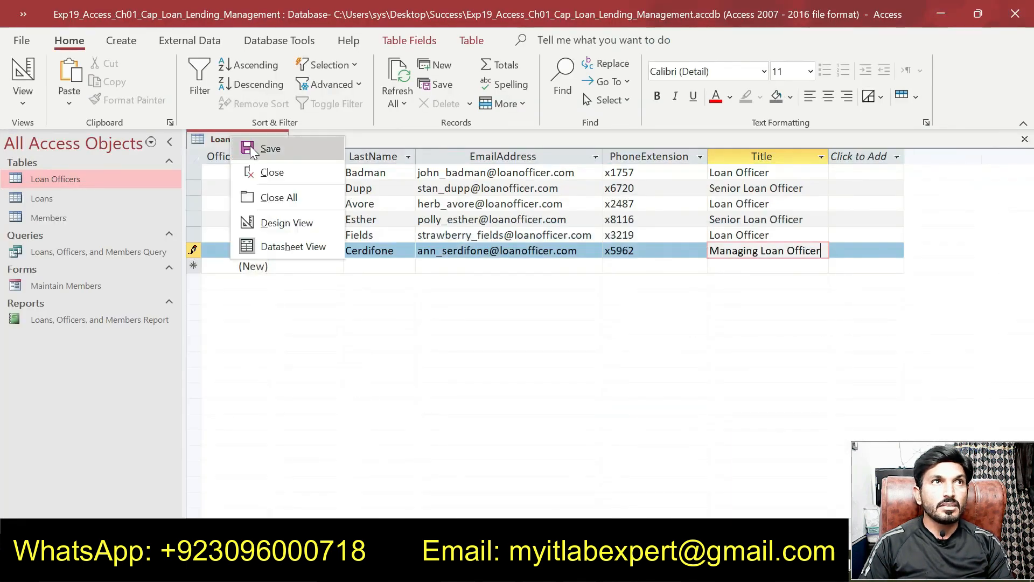
pyautogui.click(263, 173)
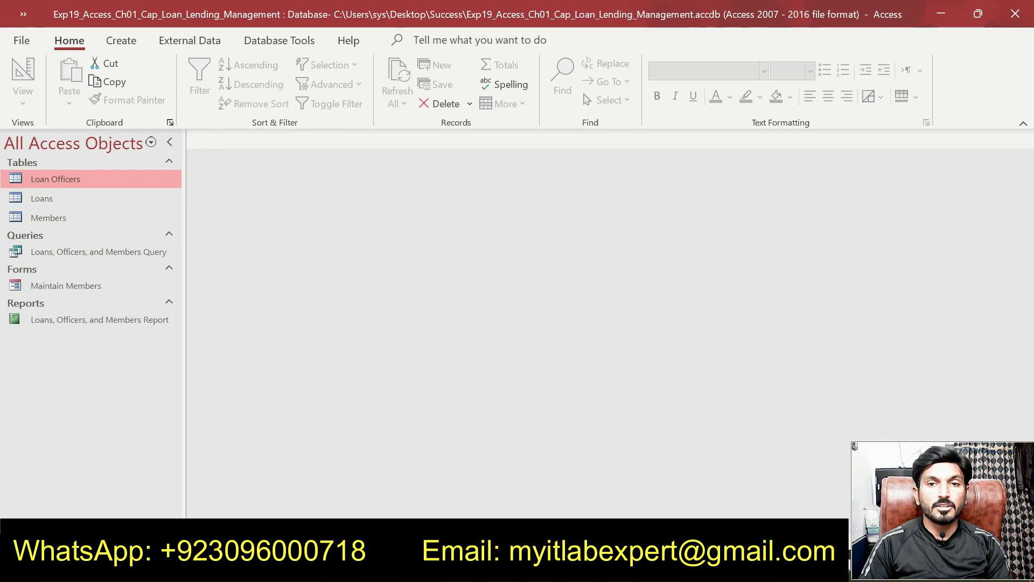
pyautogui.hotkey('alt', 'Tab')
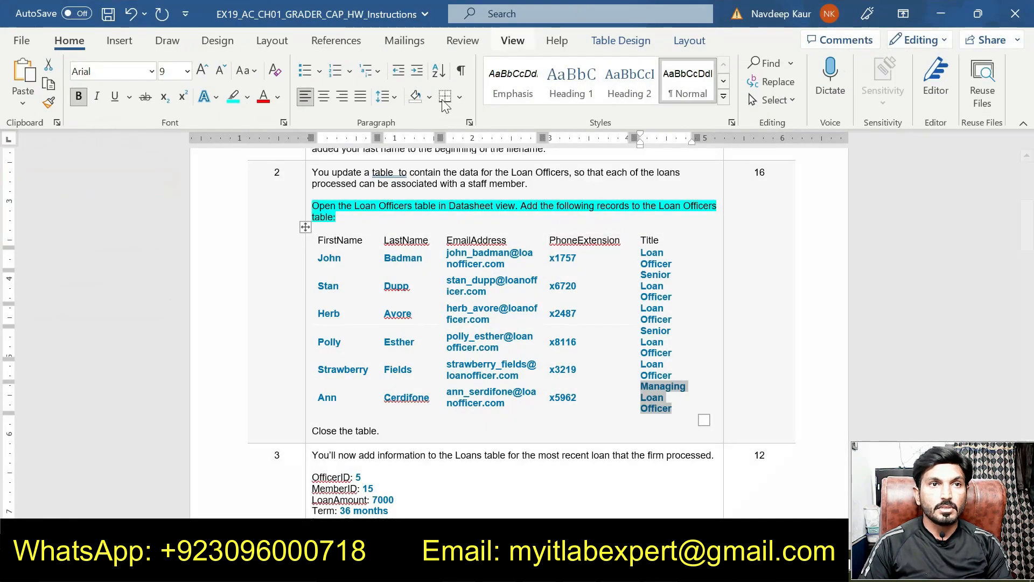
# Remove the turquoise highlight from the step 2 sentences about adding records to the Loan Officers table
pyautogui.scroll(-3, 398, 296)
pyautogui.scroll(-1, 517, 323)
pyautogui.scroll(4, 517, 323)
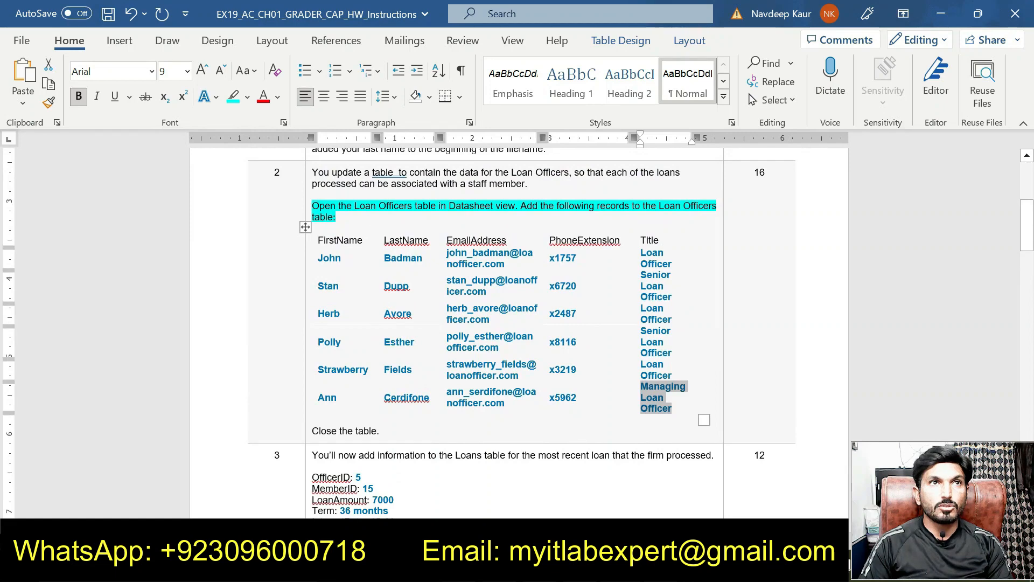
pyautogui.moveTo(350, 218); pyautogui.dragTo(312, 205)
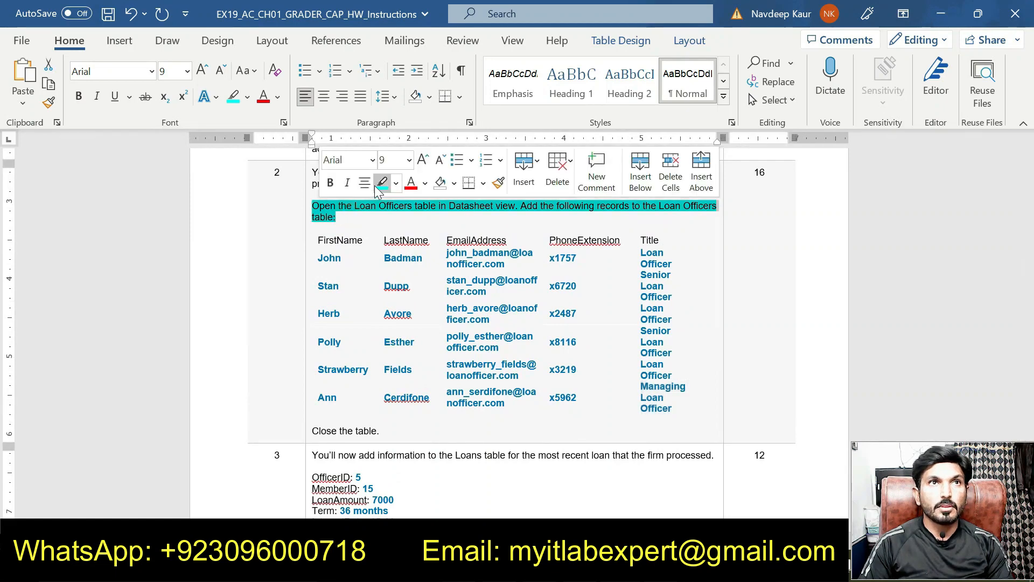
pyautogui.click(380, 184)
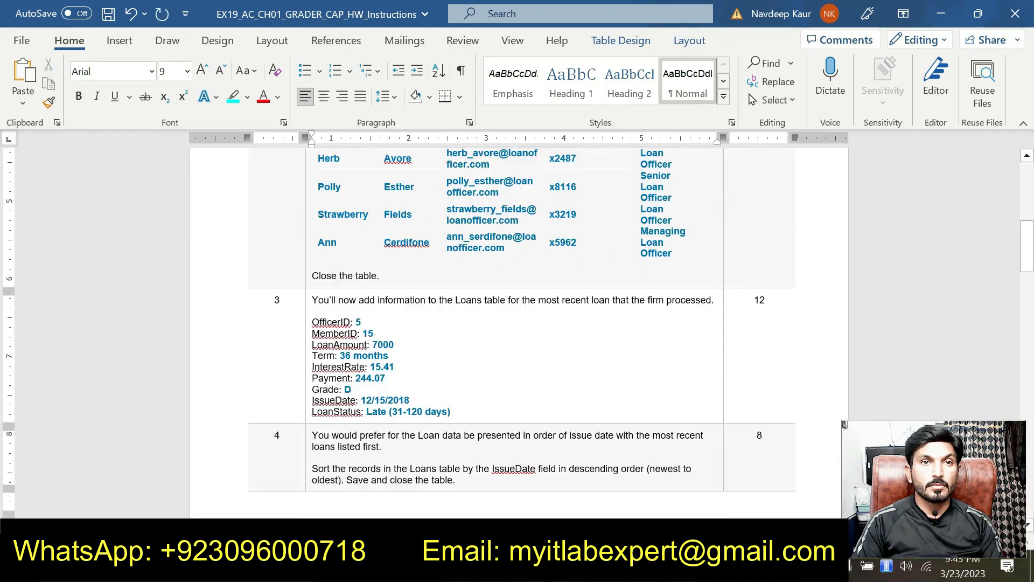
# Highlight step 3's opening sentence about adding the most recent loan to the Loans table in turquoise
pyautogui.scroll(3, 517, 334)
pyautogui.scroll(-3, 517, 333)
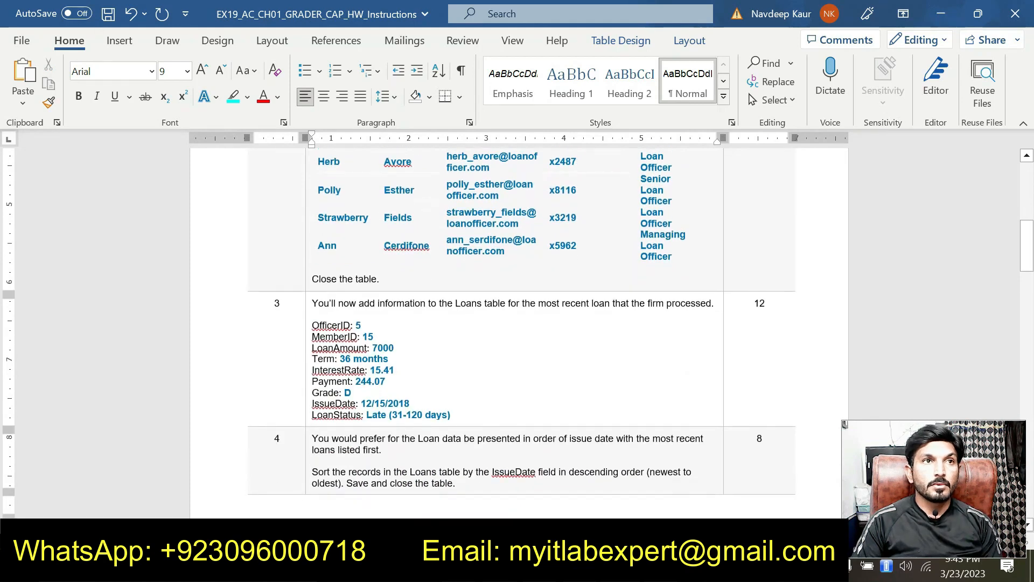
pyautogui.moveTo(312, 302); pyautogui.dragTo(721, 302)
pyautogui.click(689, 280)
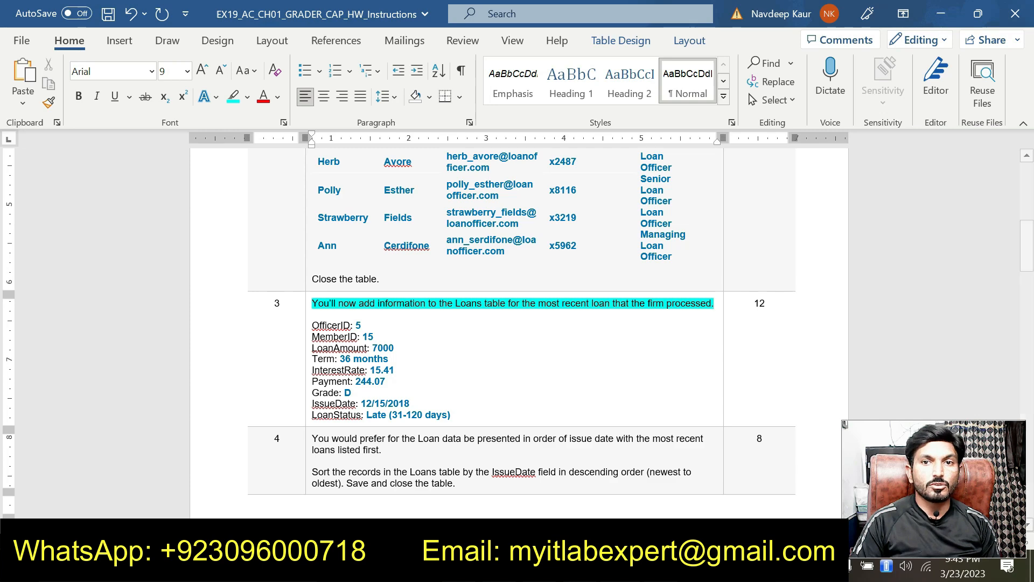
# Switch to Access, open the Loans table in Datasheet view and compare its fields with step 3 of the Word instructions
pyautogui.click(658, 565)
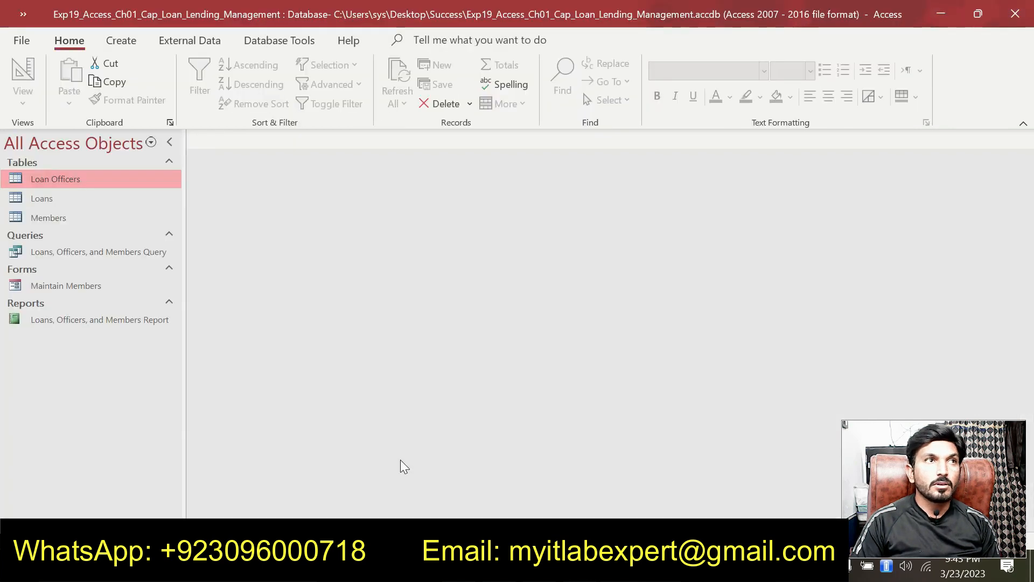
pyautogui.doubleClick(92, 201)
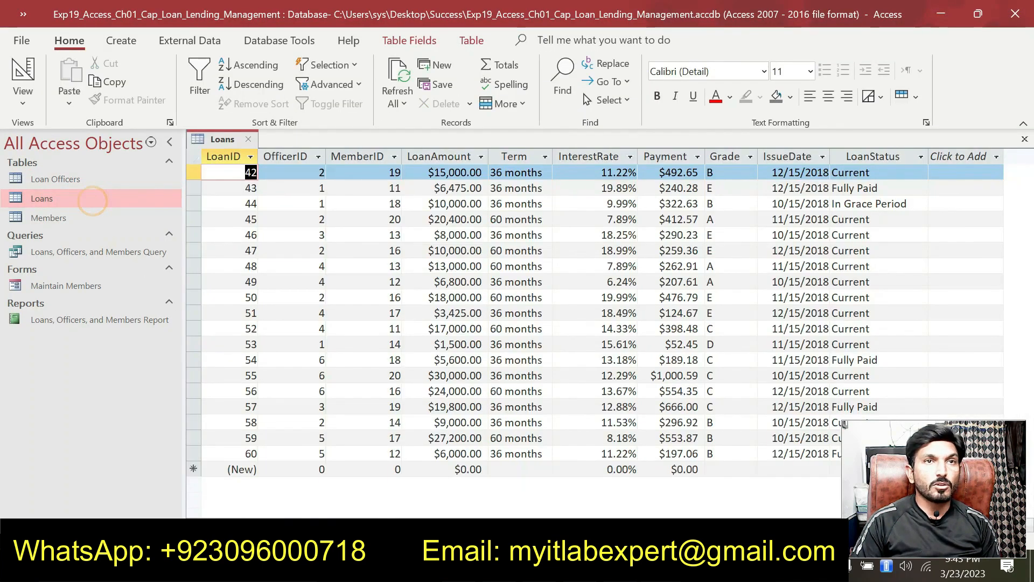
pyautogui.hotkey('alt', 'Tab')
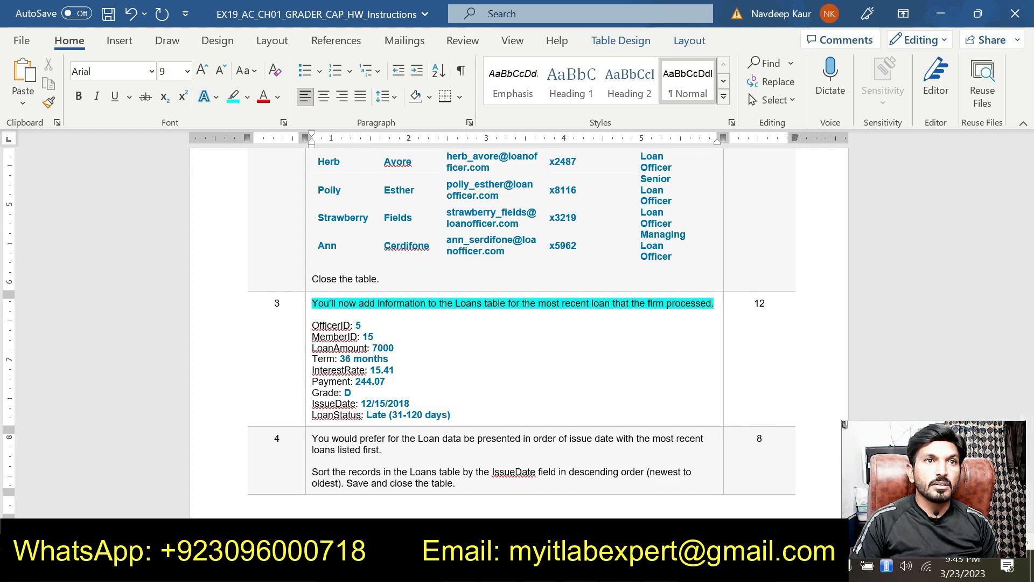
pyautogui.hotkey('alt', 'Tab')
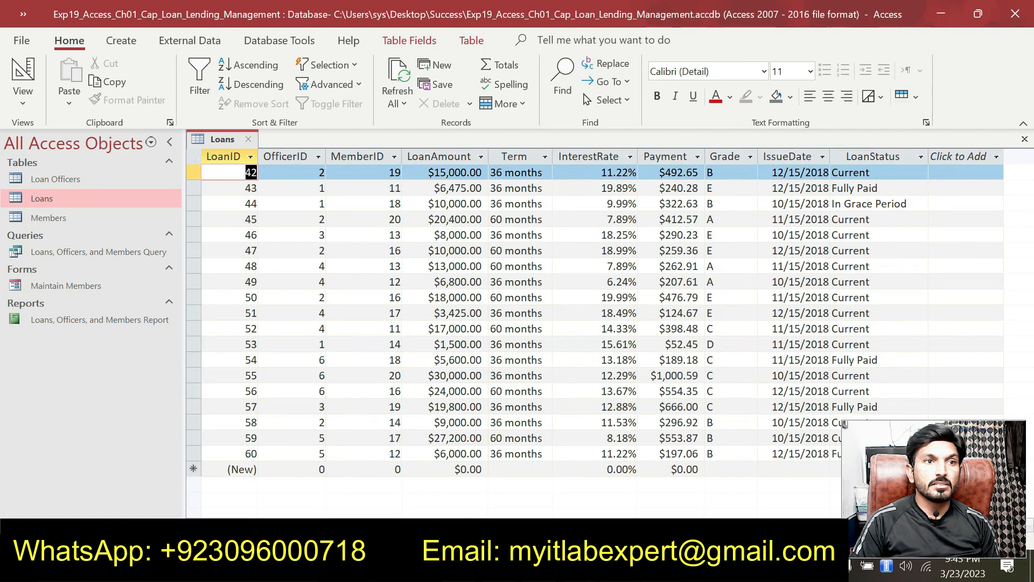
pyautogui.hotkey('alt', 'Tab')
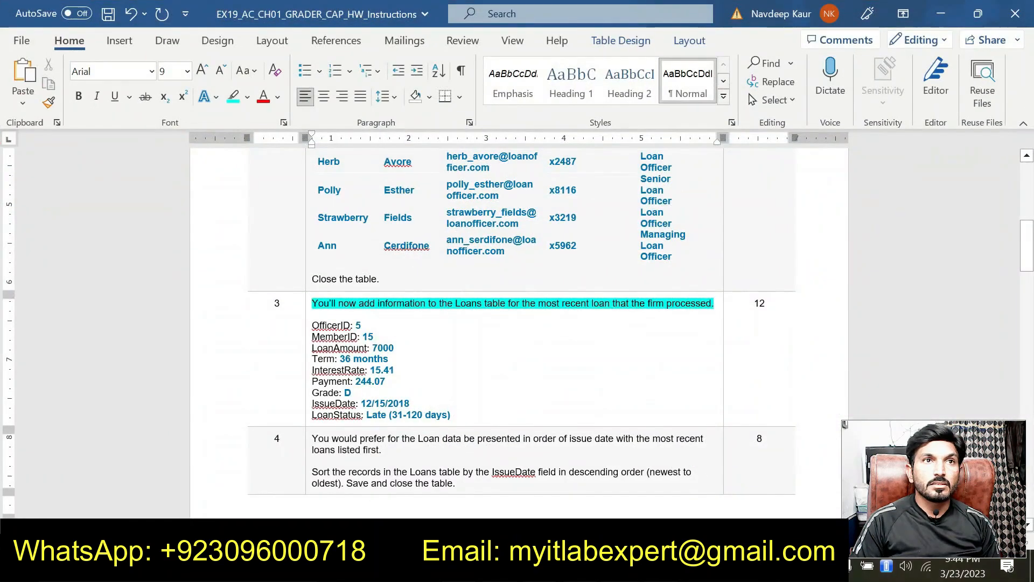
pyautogui.hotkey('alt', 'Tab')
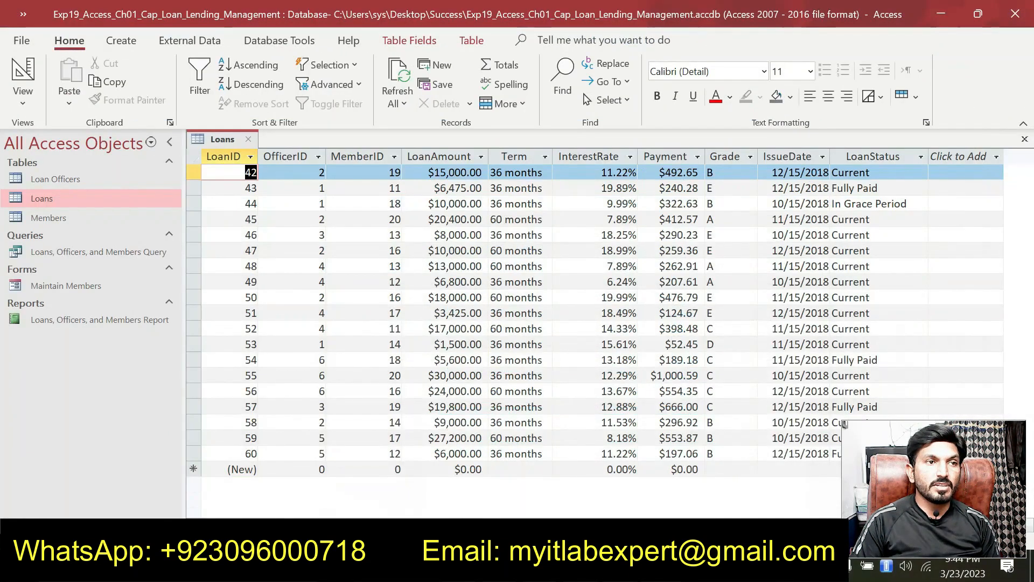
# Start a new record at the end of the Loans table with OfficerID 5
pyautogui.click(251, 471)
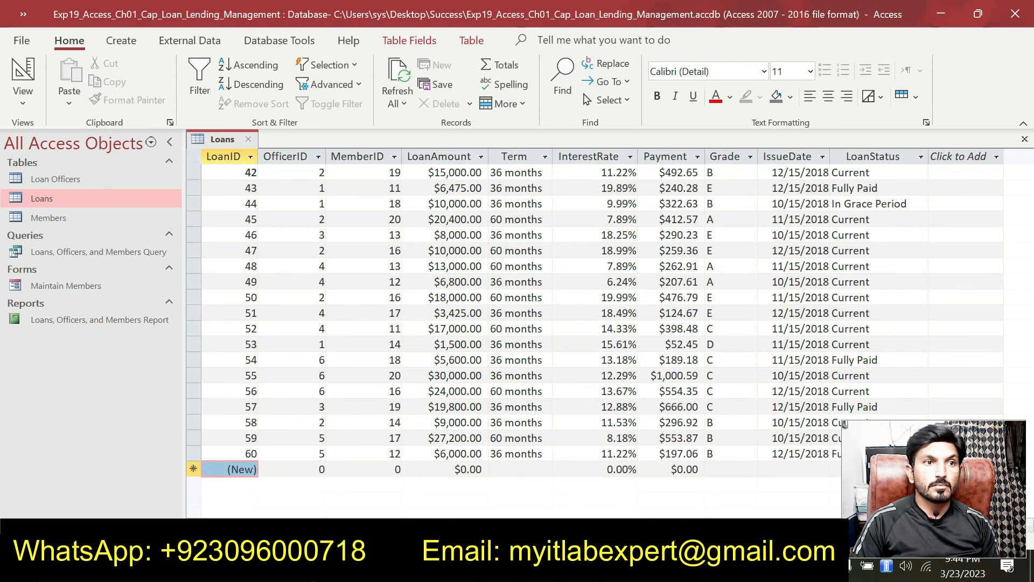
pyautogui.click(272, 469)
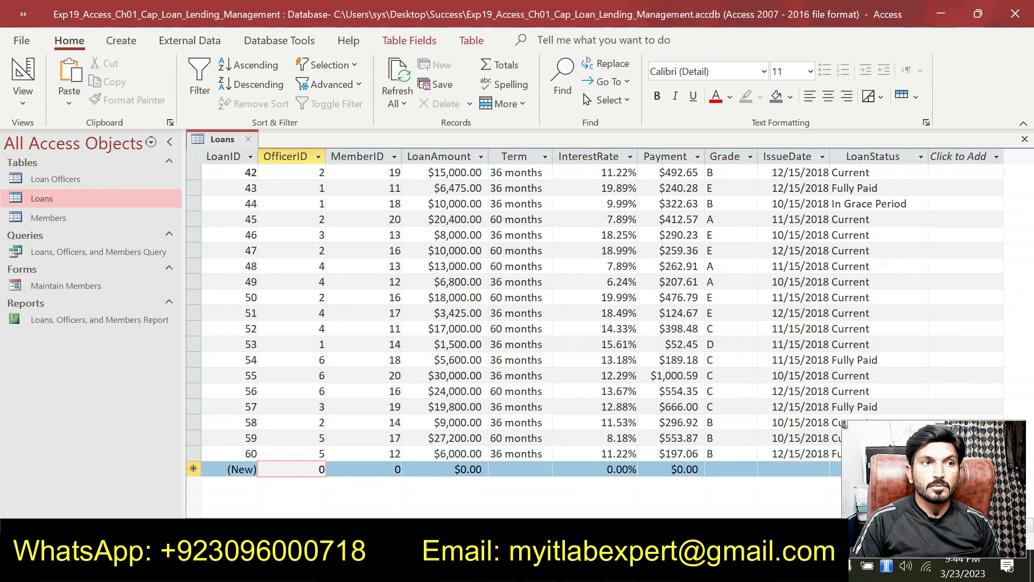
pyautogui.click(242, 468)
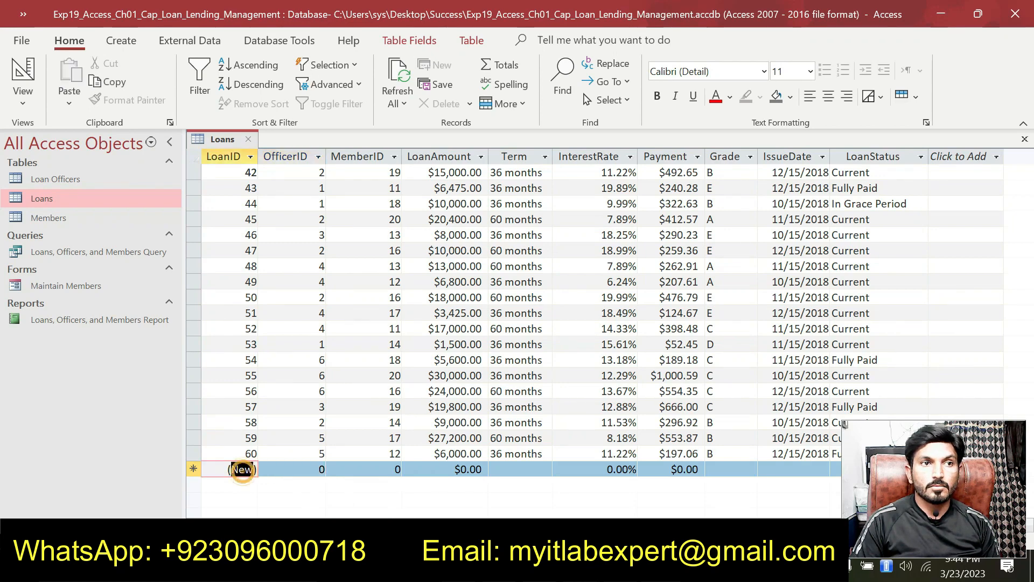
pyautogui.click(288, 466)
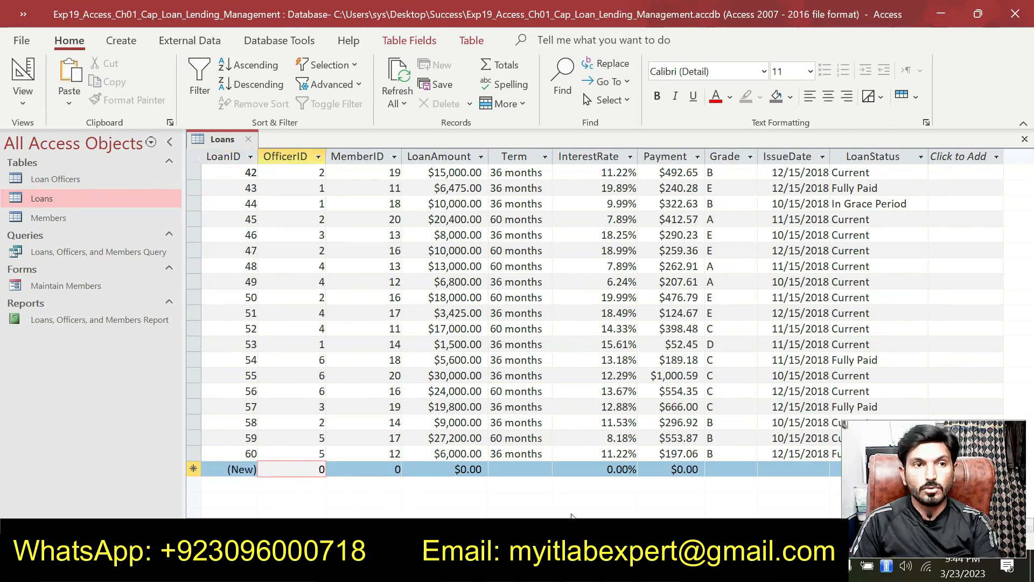
pyautogui.write('5')
pyautogui.press('BackSpace')
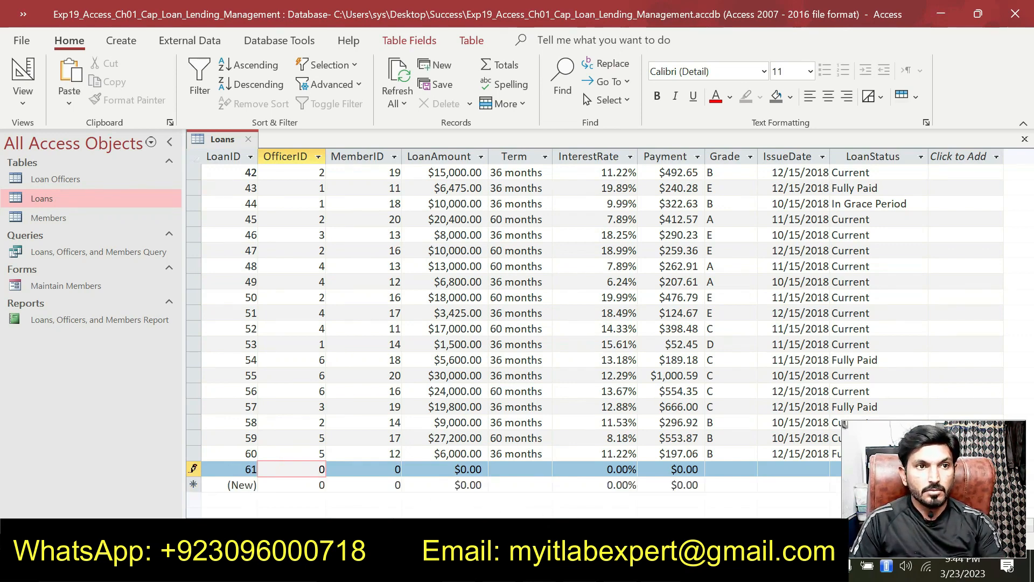
pyautogui.click(324, 468)
pyautogui.write('5')
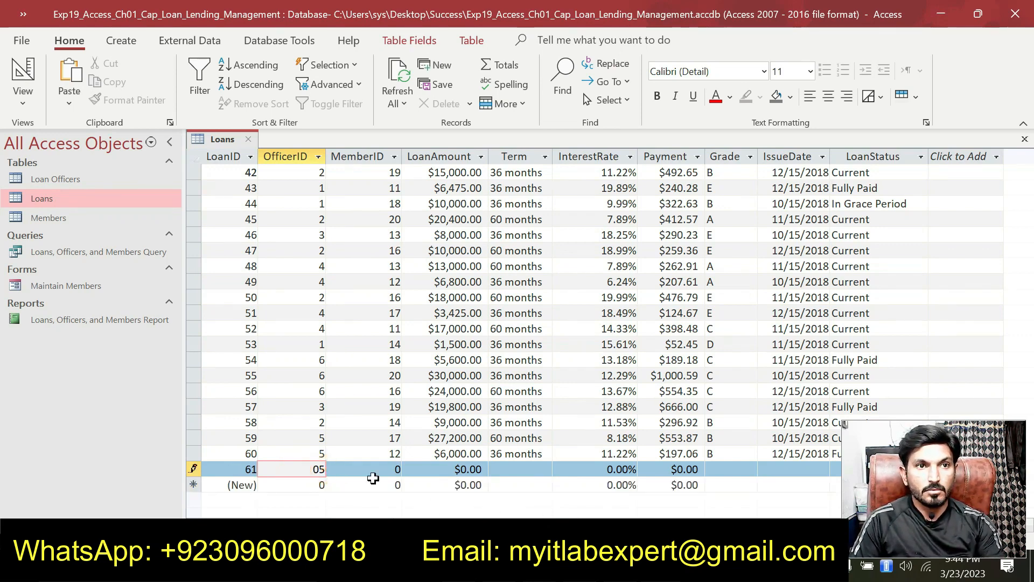
# Check the member value in step 3 of the Word instructions and set the new loan's MemberID to 15 in Access
pyautogui.click(377, 471)
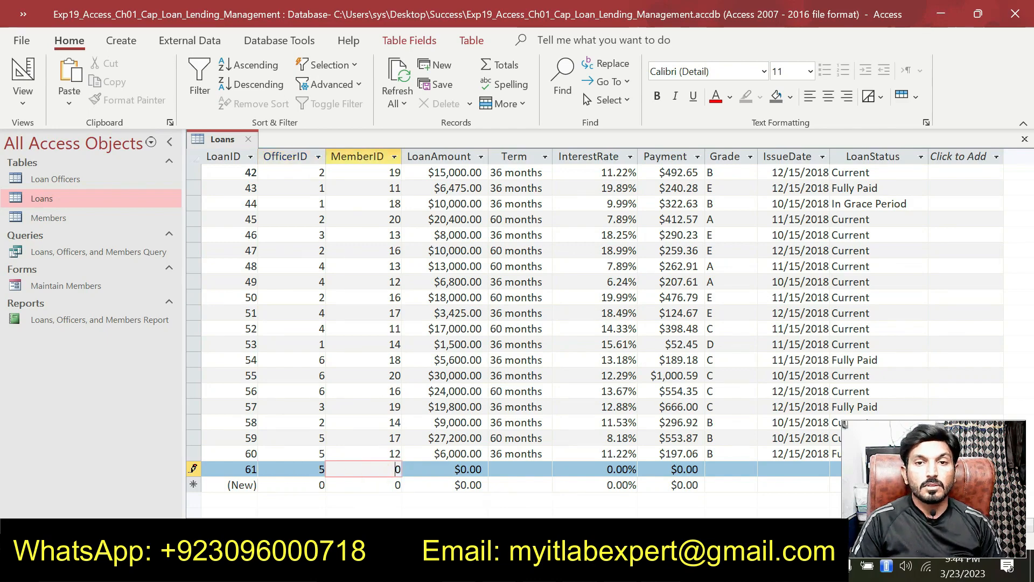
pyautogui.hotkey('alt', 'Tab')
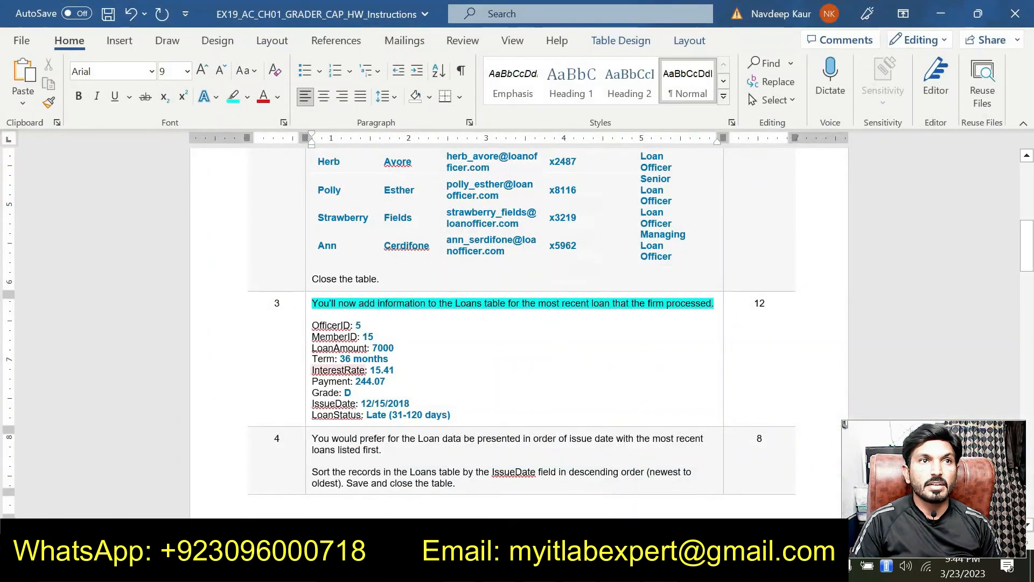
pyautogui.hotkey('alt', 'Tab')
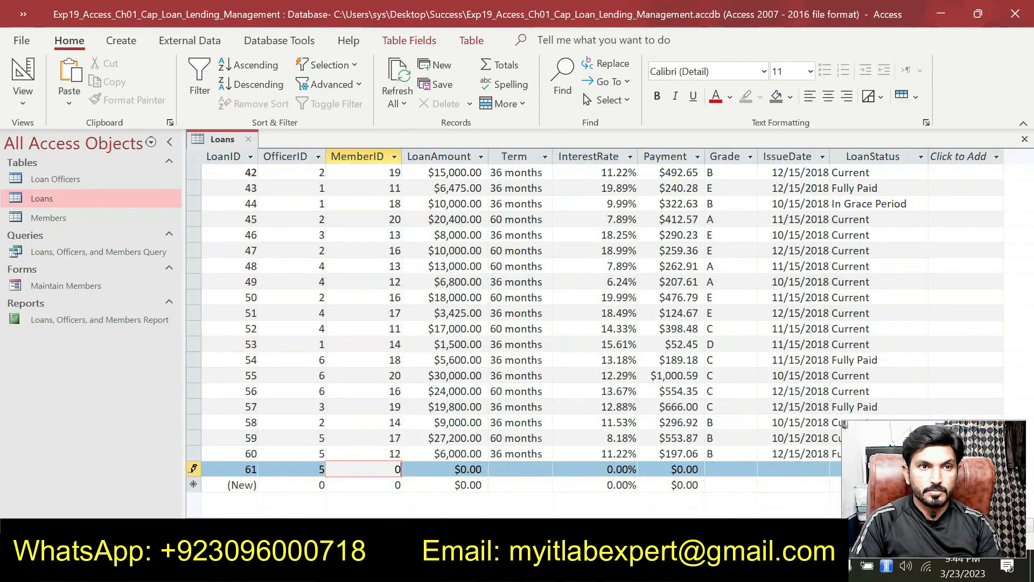
pyautogui.press('BackSpace')
pyautogui.write('15')
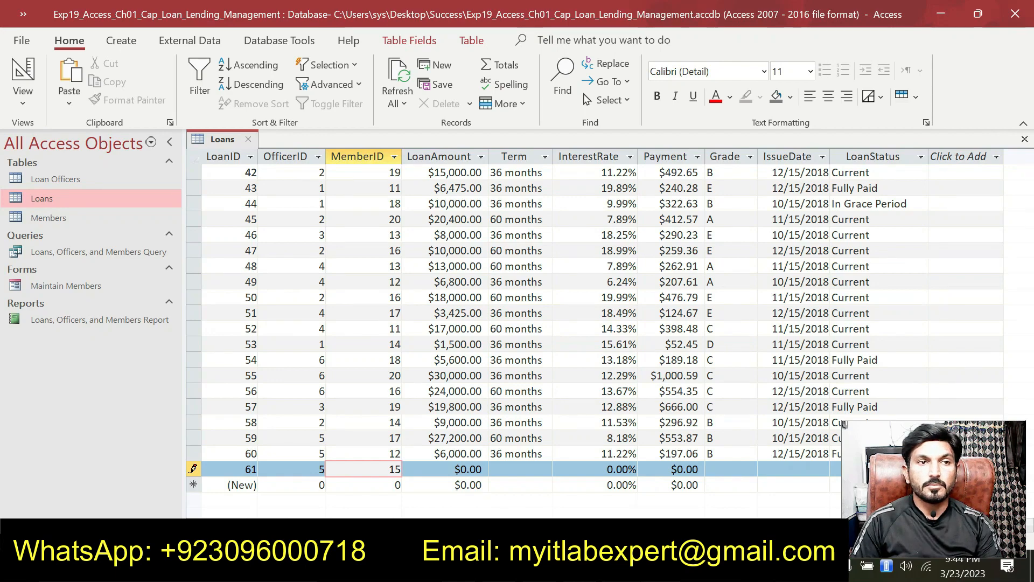
# Check the loan amount in the Word instructions and set the new record's LoanAmount to 7000 in Access
pyautogui.hotkey('alt', 'Tab')
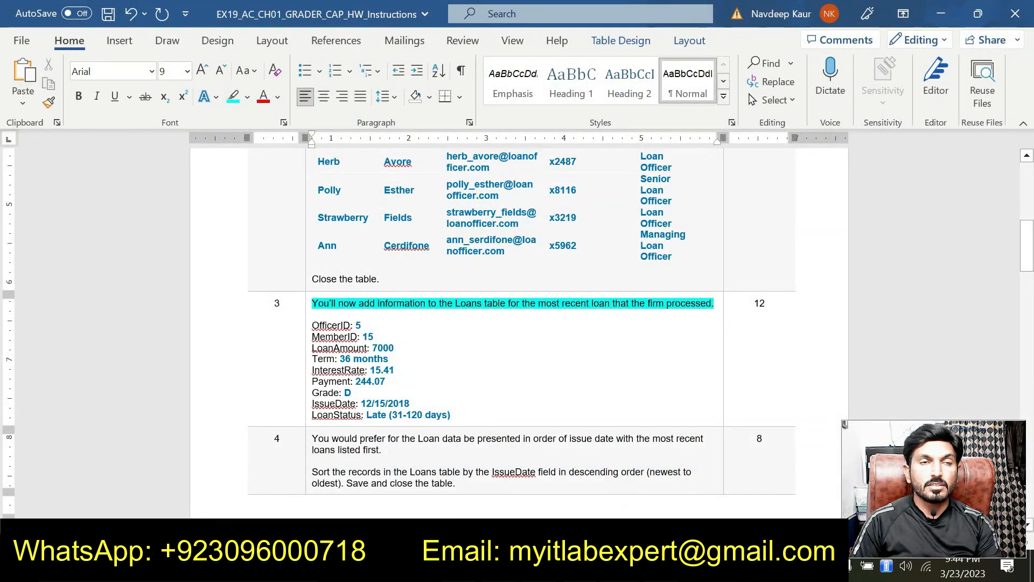
pyautogui.hotkey('alt', 'Tab')
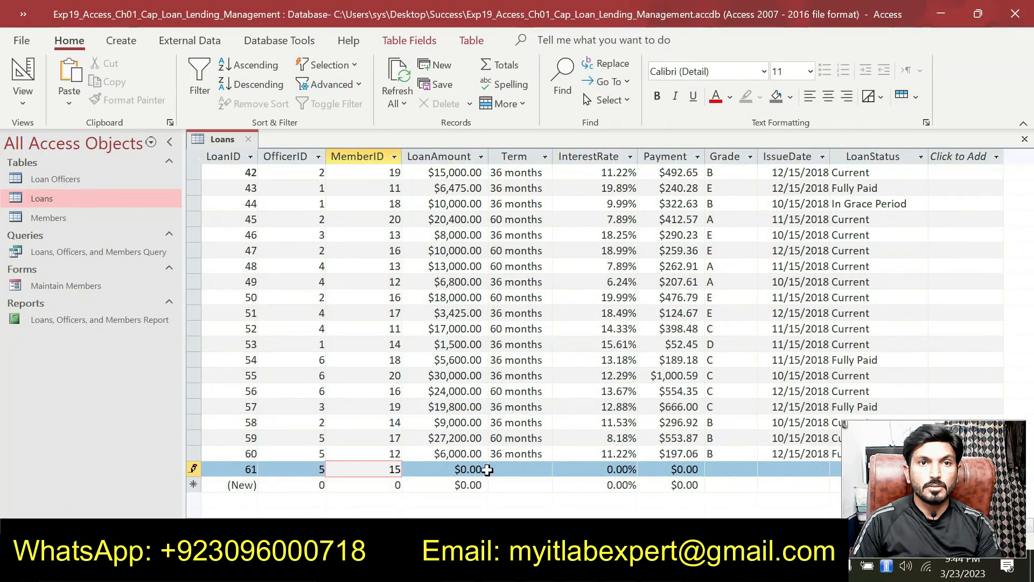
pyautogui.press('Tab')
pyautogui.press('BackSpace')
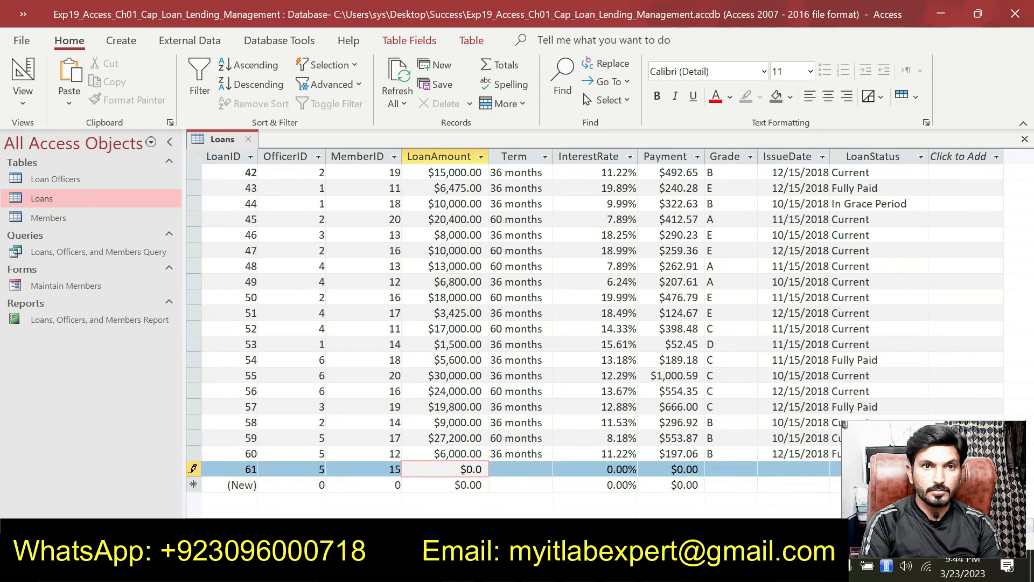
pyautogui.write('7,0')
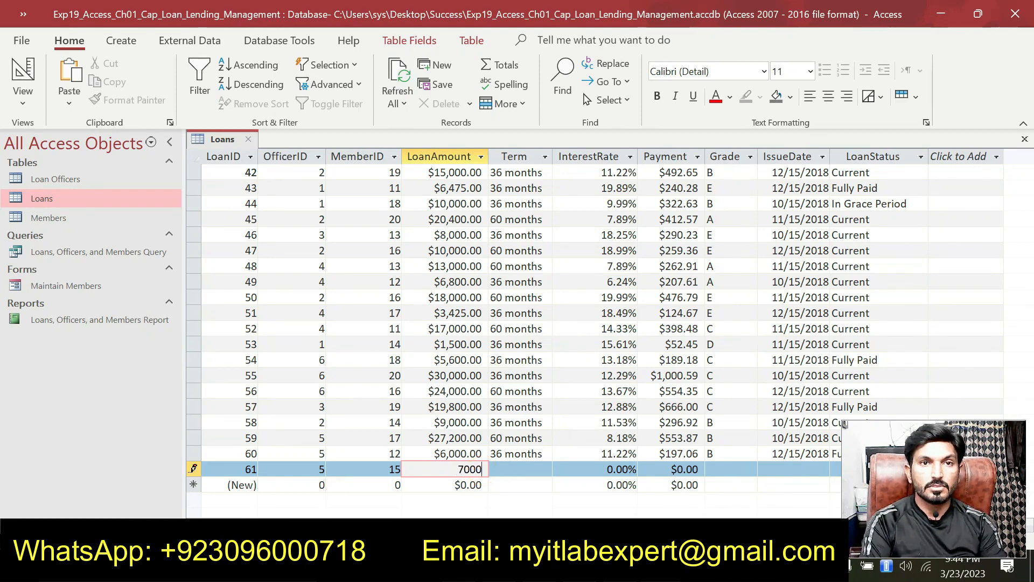
pyautogui.write('00')
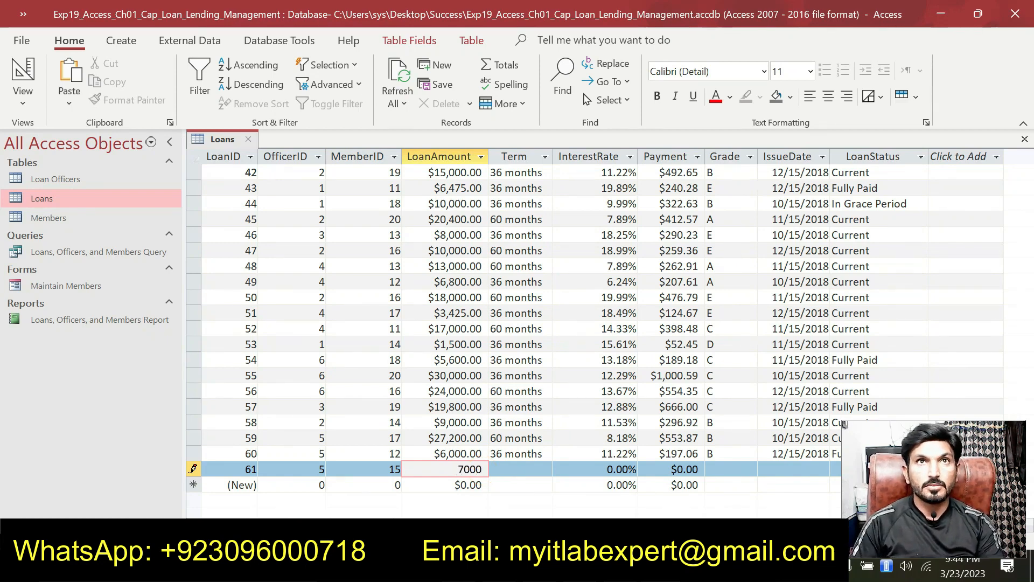
# Check the term in the Word instructions and enter 36 months as the new loan's Term in Access
pyautogui.click(509, 469)
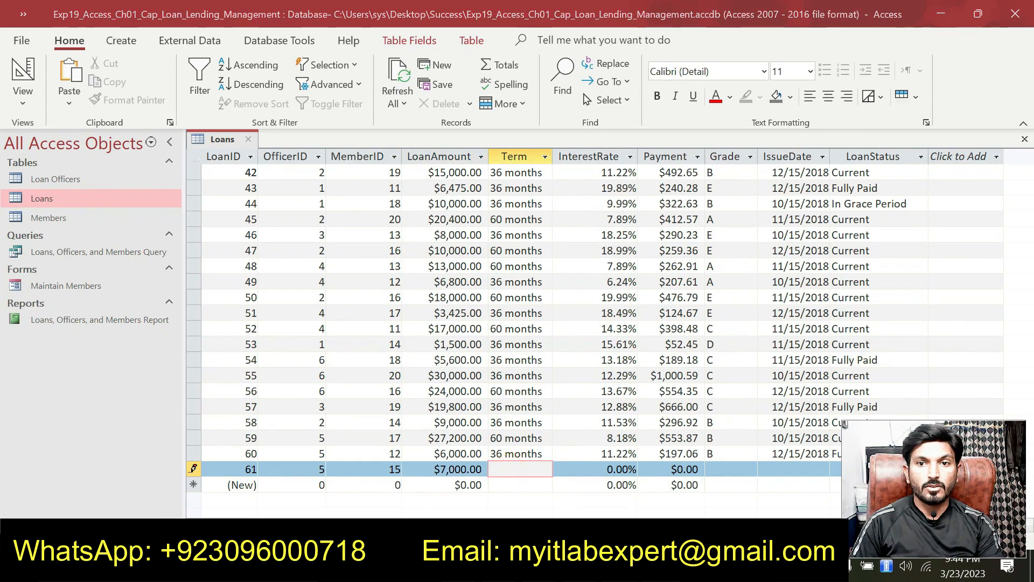
pyautogui.hotkey('alt', 'Tab')
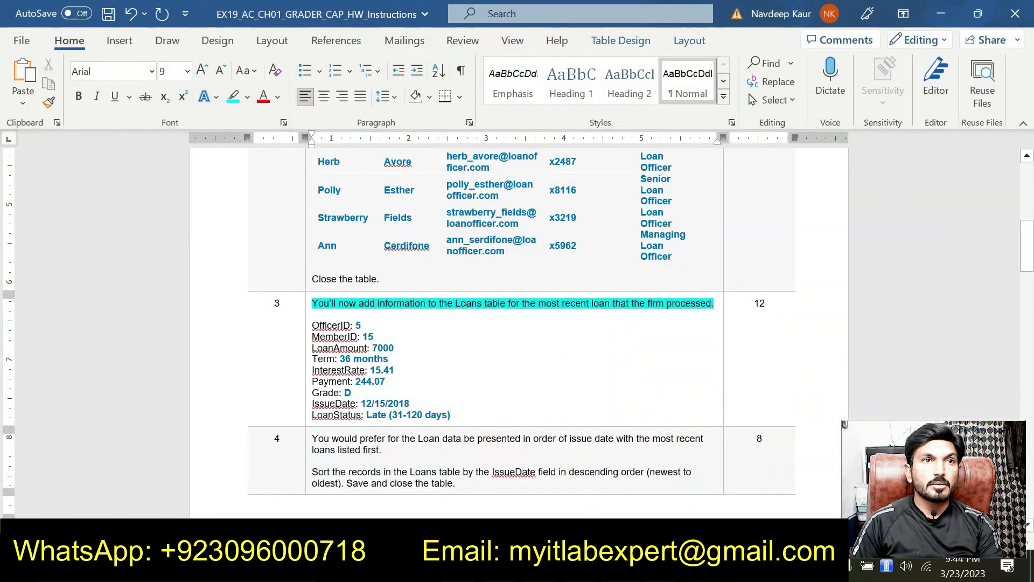
pyautogui.hotkey('alt', 'Tab')
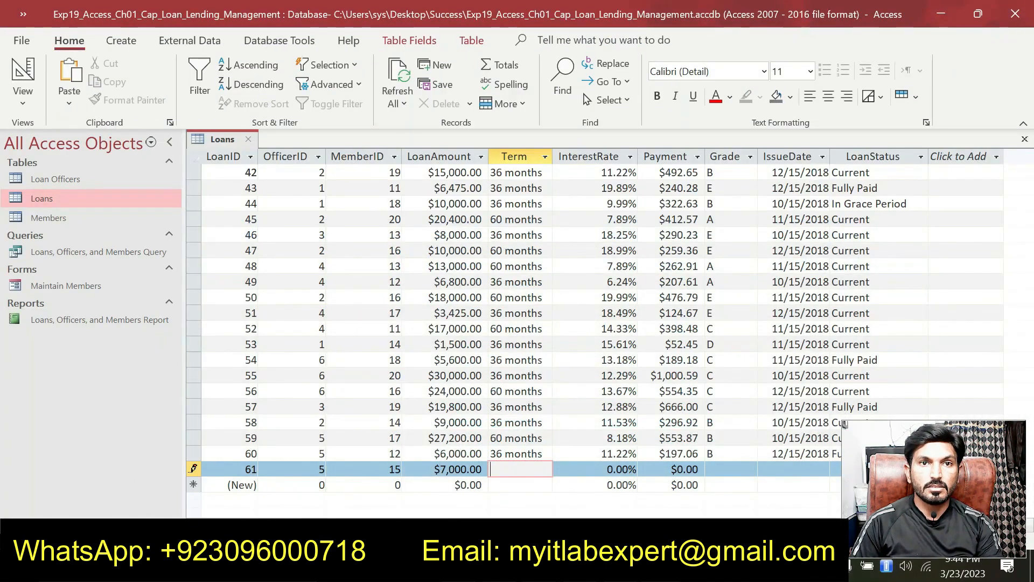
pyautogui.write('36')
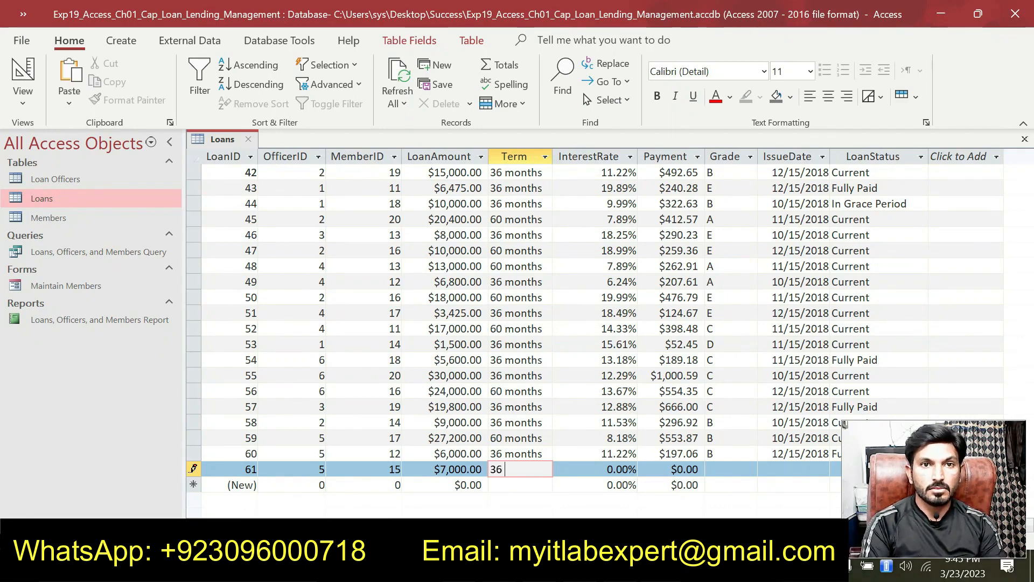
pyautogui.write(' mont')
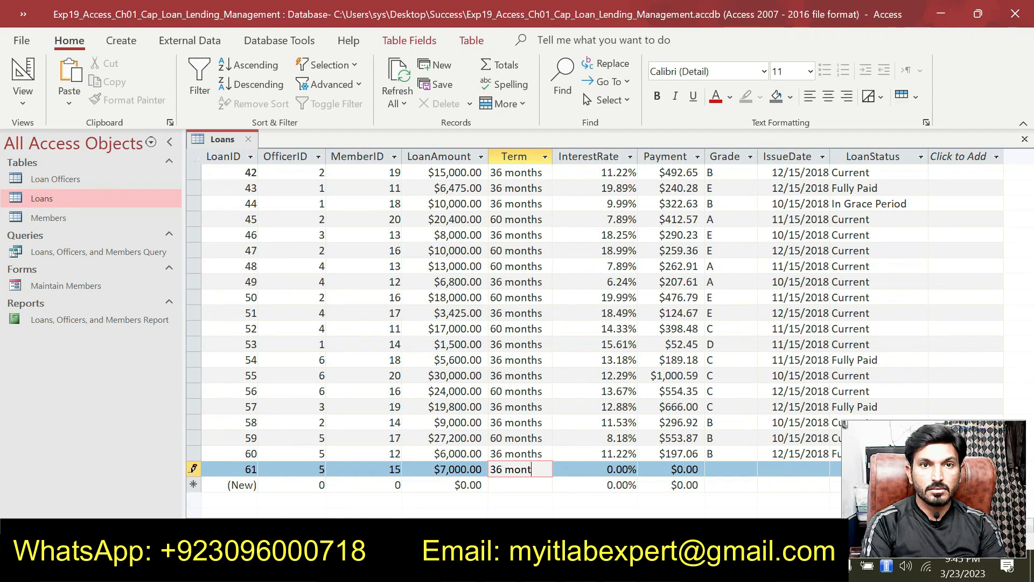
pyautogui.write('hs')
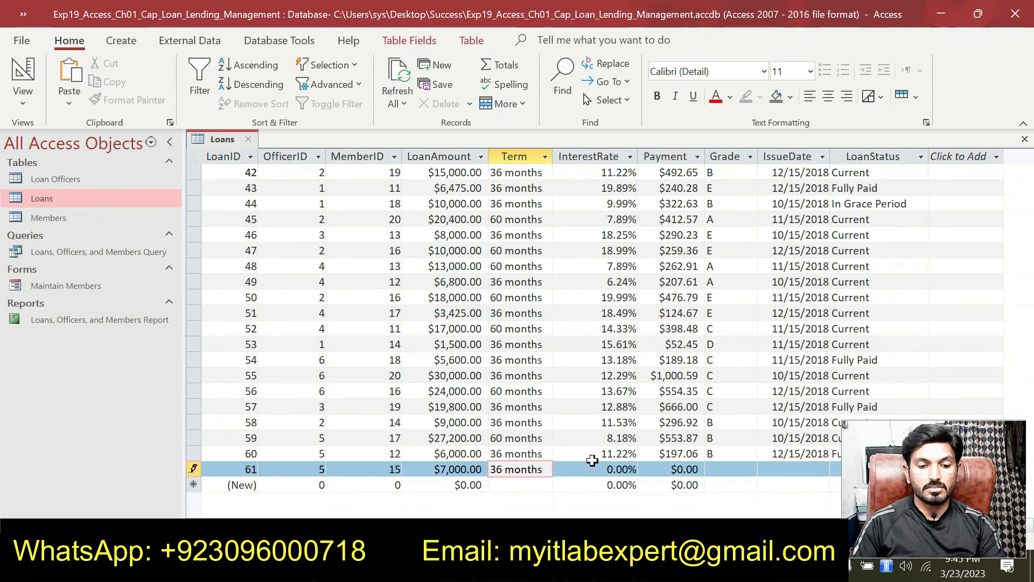
# Check the interest rate in the Word instructions and set the new loan's InterestRate to 15.41 in Access
pyautogui.hotkey('alt', 'Tab')
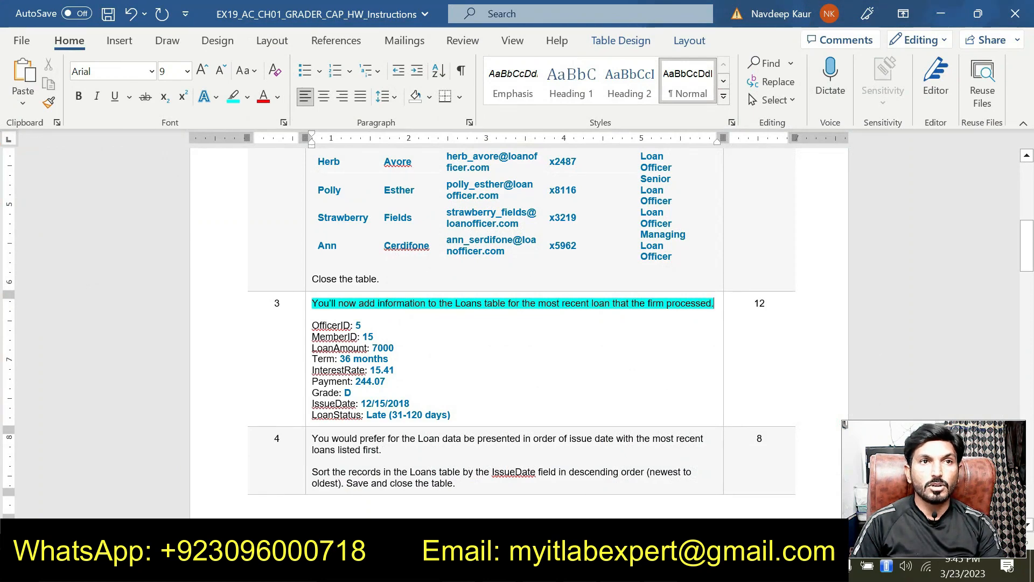
pyautogui.hotkey('alt', 'Tab')
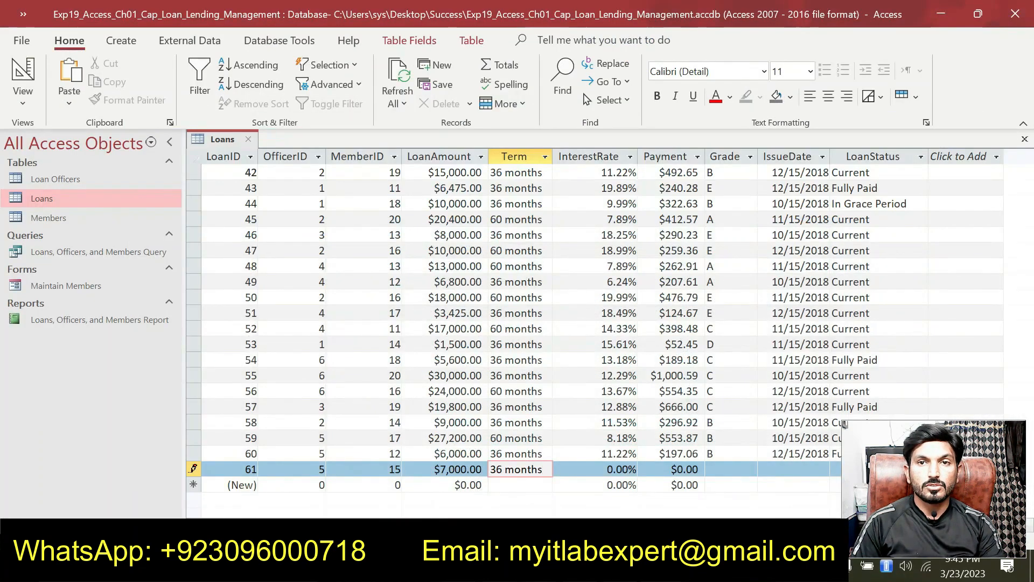
pyautogui.click(638, 470)
pyautogui.click(631, 469)
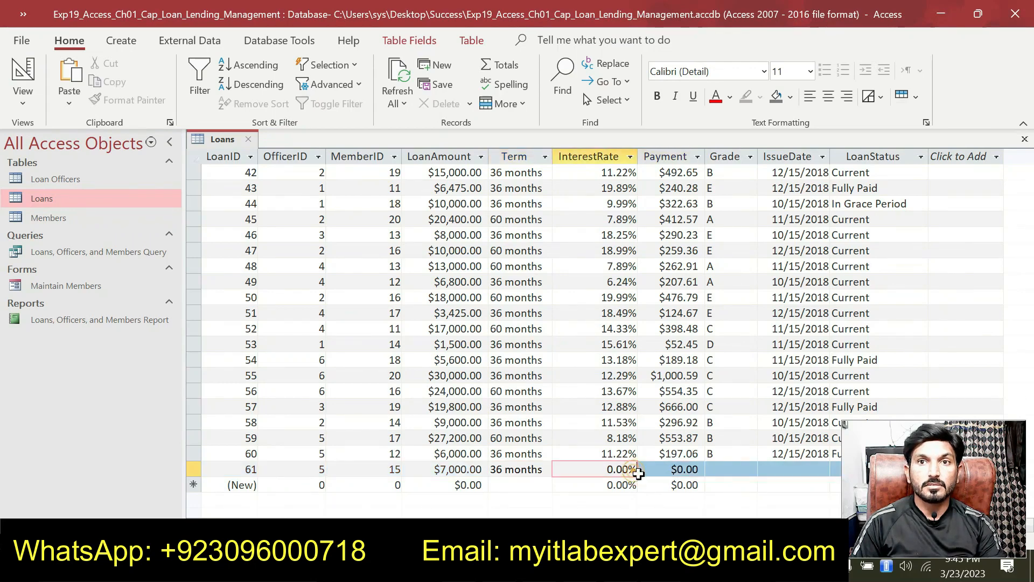
pyautogui.press('BackSpace')
pyautogui.press('BackSpace')
pyautogui.press('BackSpace')
pyautogui.press('BackSpace')
pyautogui.press('BackSpace')
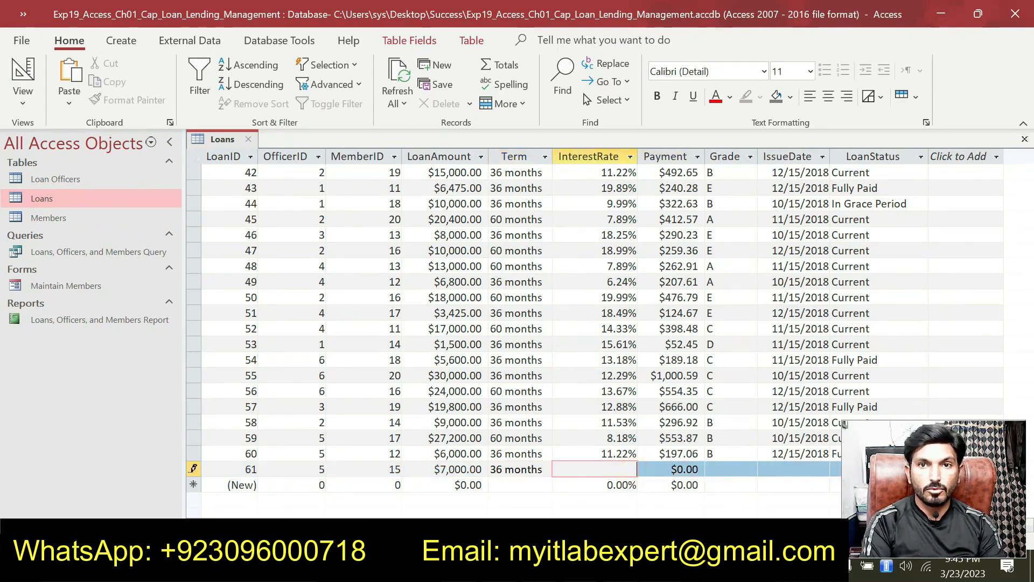
pyautogui.write('15.41')
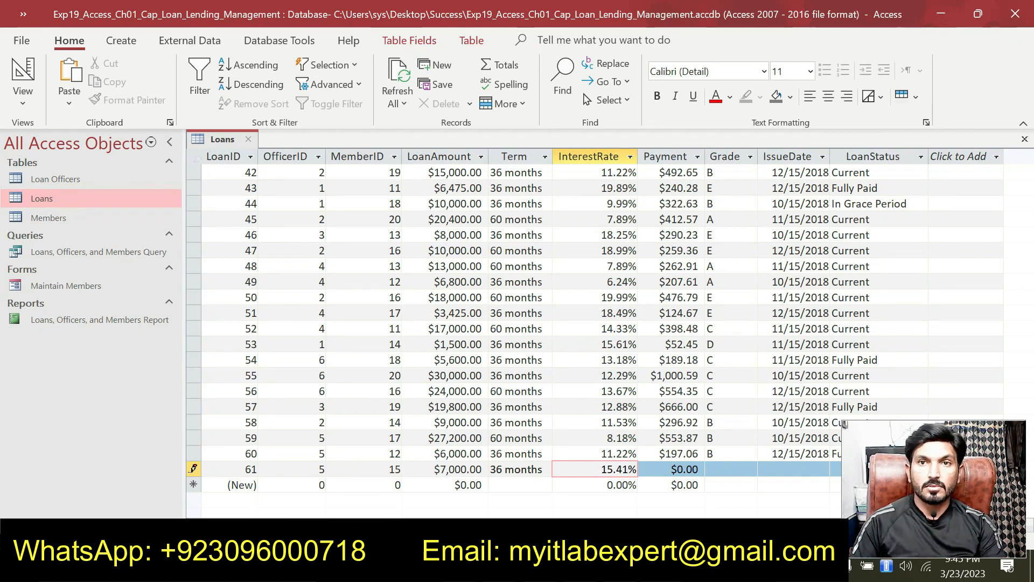
# Check the payment in the Word instructions and set the new loan's Payment to 244.07 in Access
pyautogui.click(670, 469)
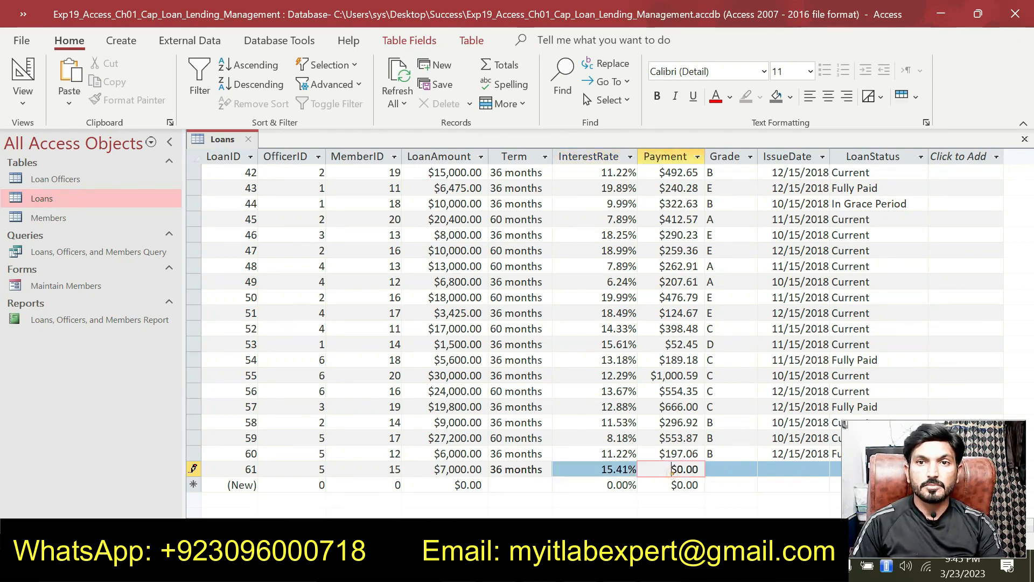
pyautogui.hotkey('alt', 'Tab')
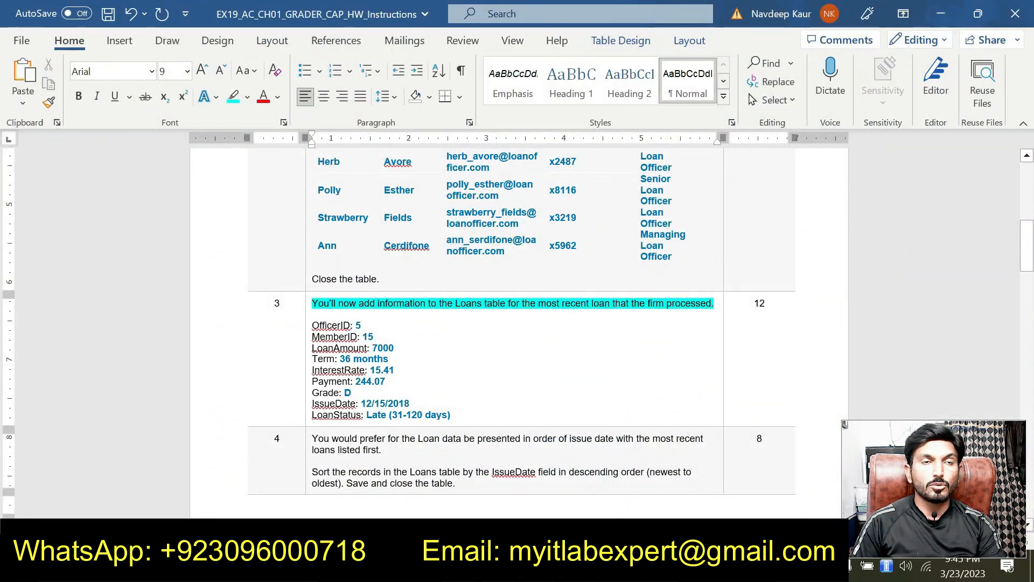
pyautogui.moveTo(395, 381); pyautogui.dragTo(312, 381)
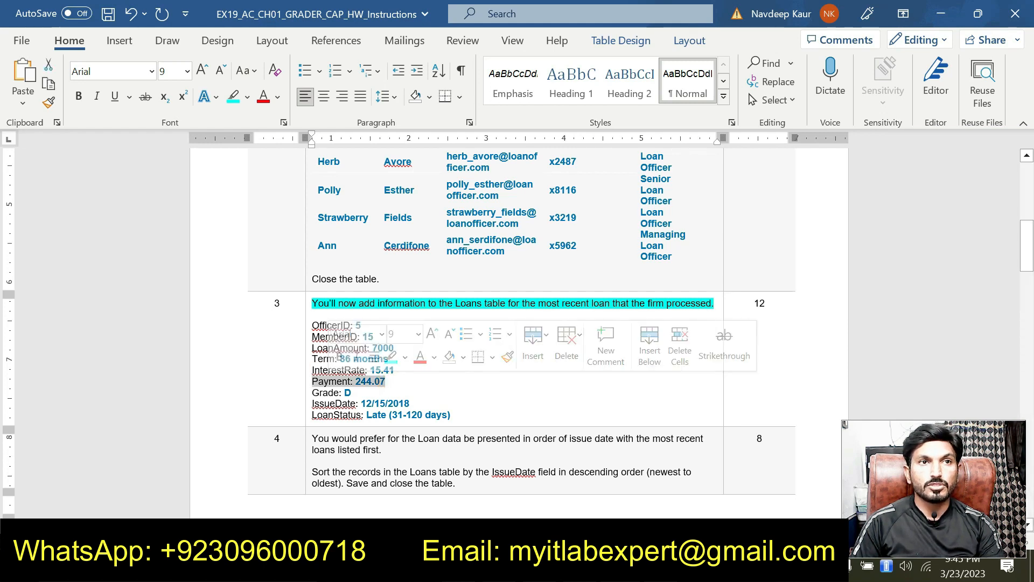
pyautogui.hotkey('alt', 'Tab')
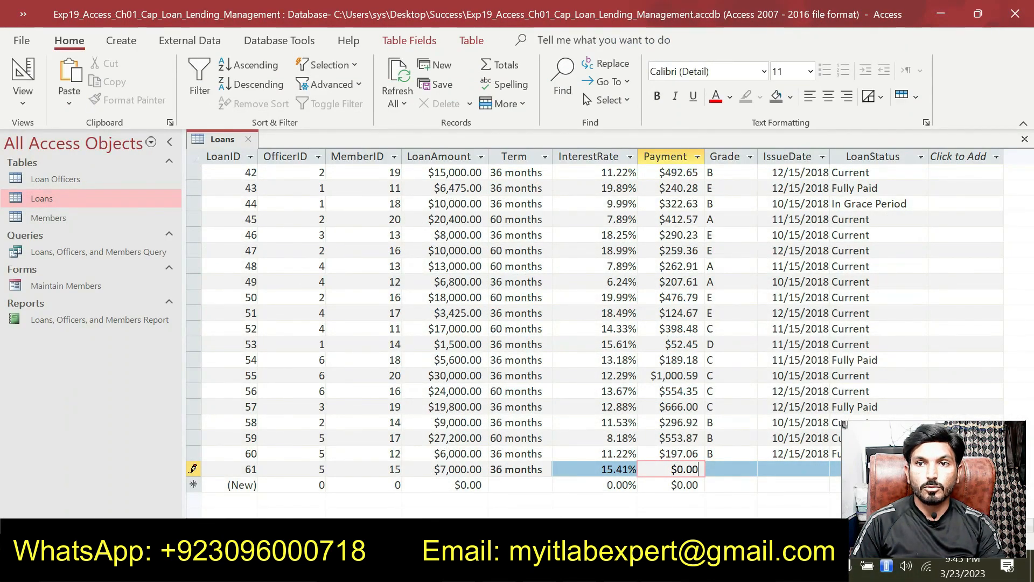
pyautogui.press('BackSpace')
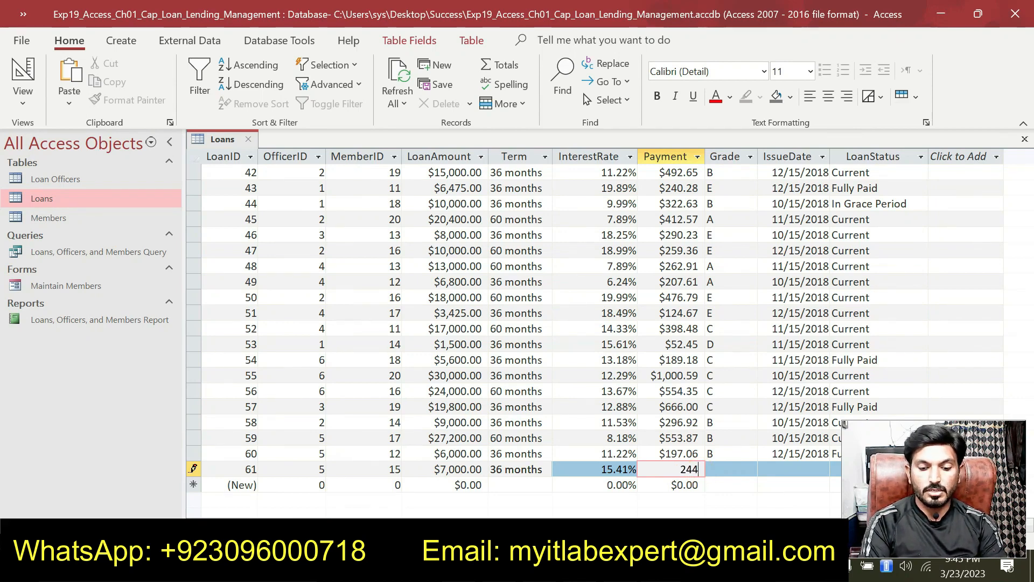
pyautogui.press('Tab')
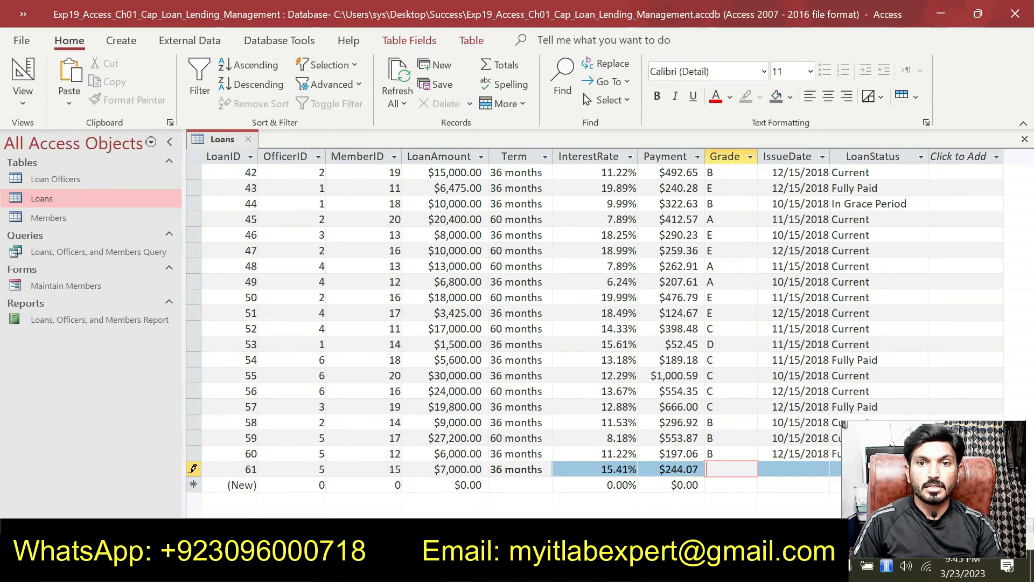
# Check the grade in the Word instructions and enter D as the new loan's Grade in Access
pyautogui.hotkey('alt', 'Tab')
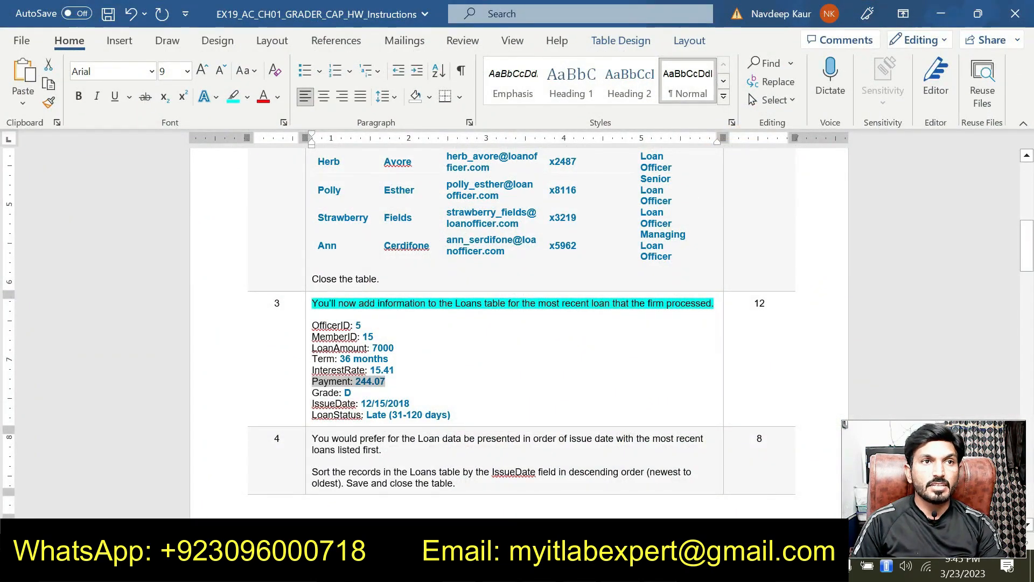
pyautogui.hotkey('alt', 'Tab')
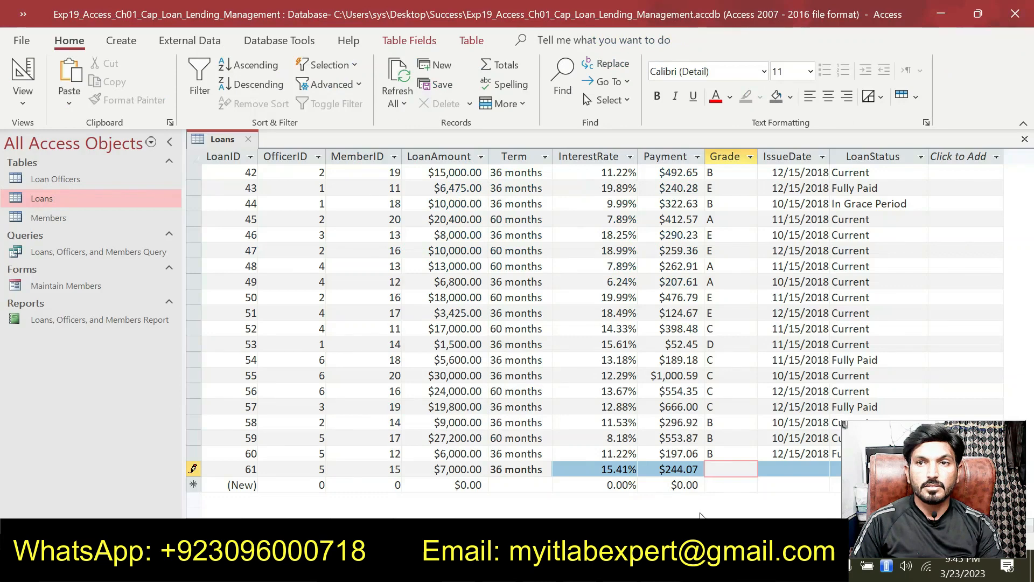
pyautogui.write('D')
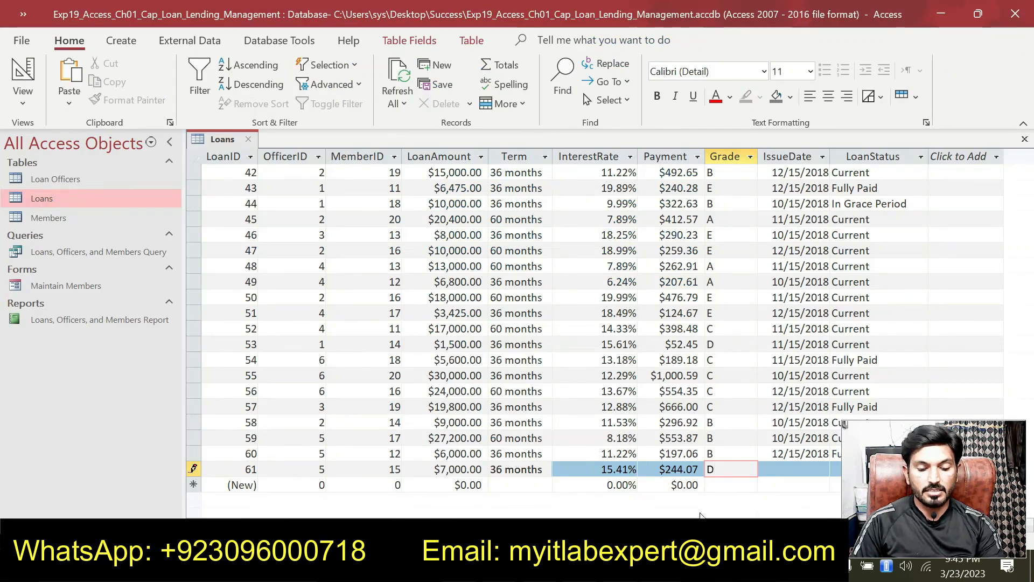
pyautogui.press('Tab')
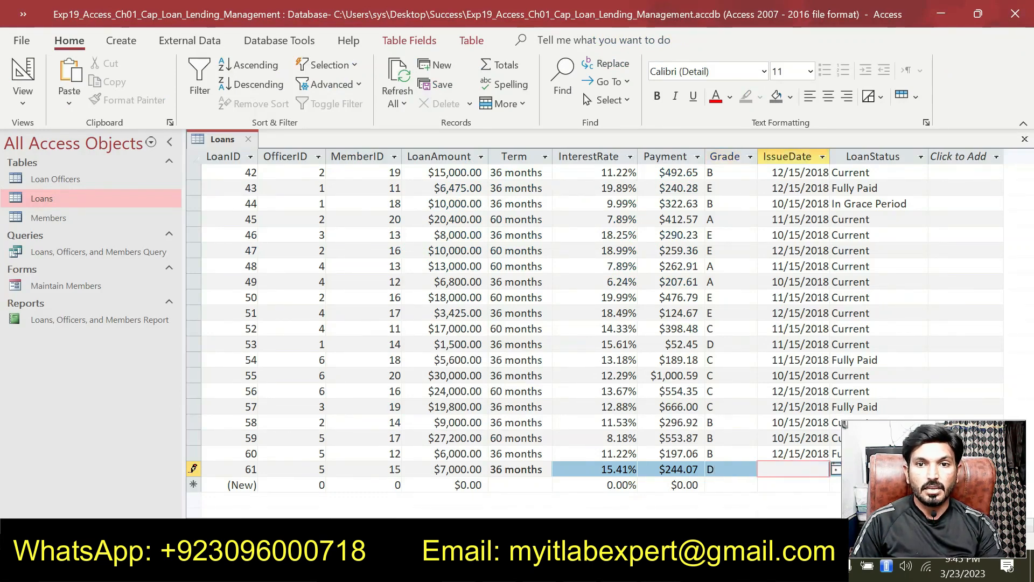
# Check the issue date in the Word instructions and enter 12/15/2018 as the new loan's IssueDate in Access
pyautogui.hotkey('alt', 'Tab')
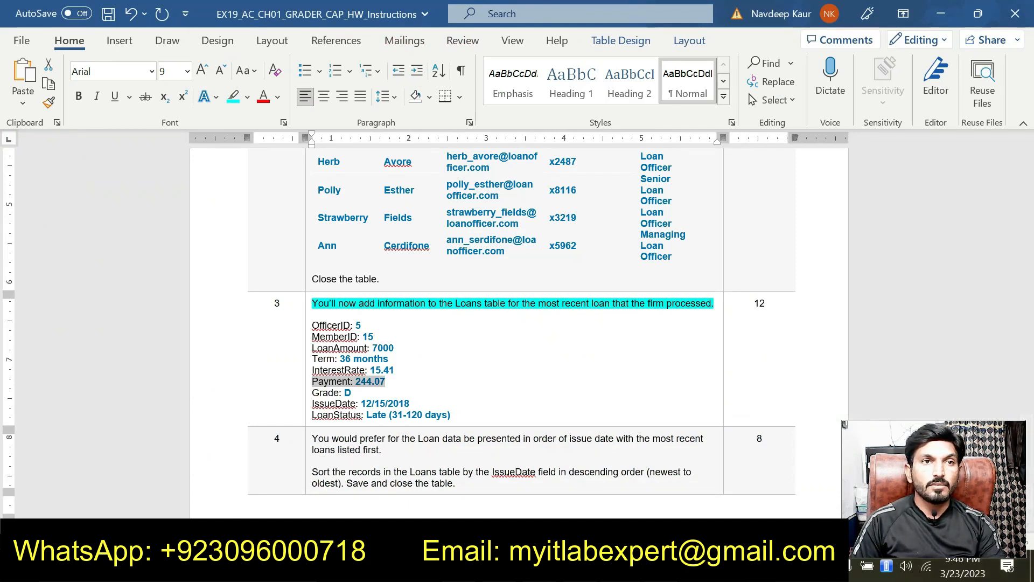
pyautogui.hotkey('alt', 'Tab')
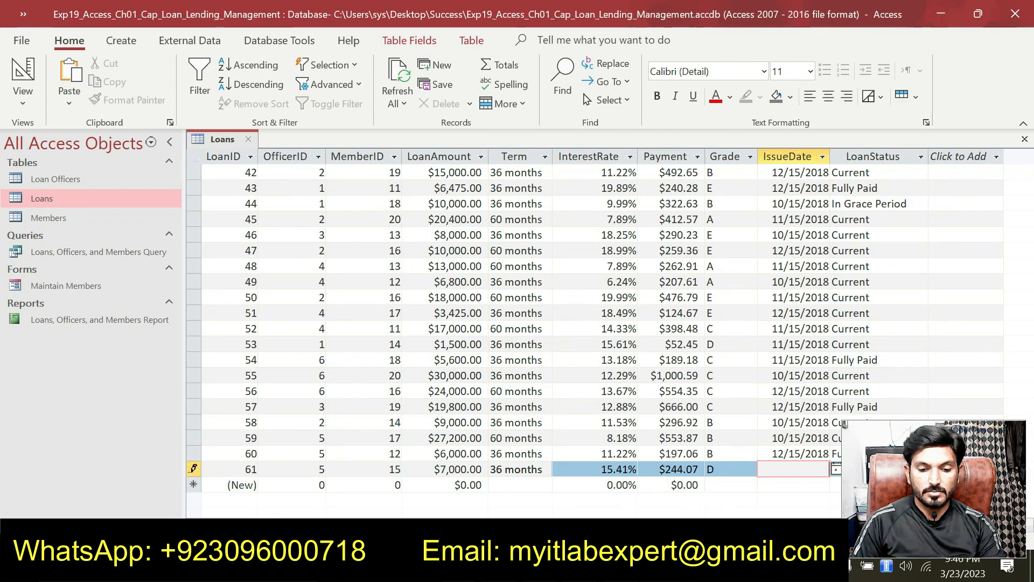
pyautogui.click(780, 472)
pyautogui.write('12/15')
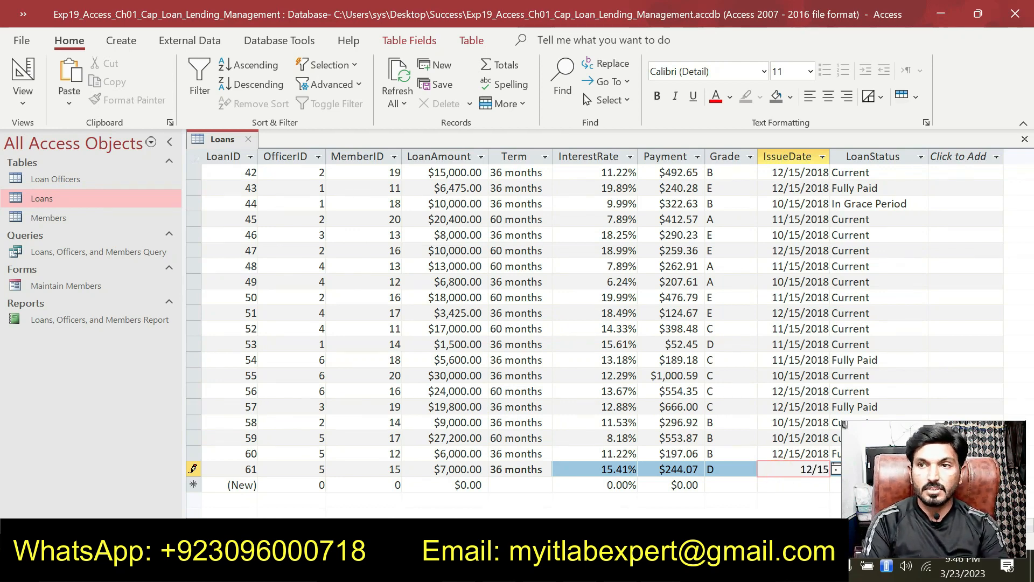
pyautogui.write('/2018')
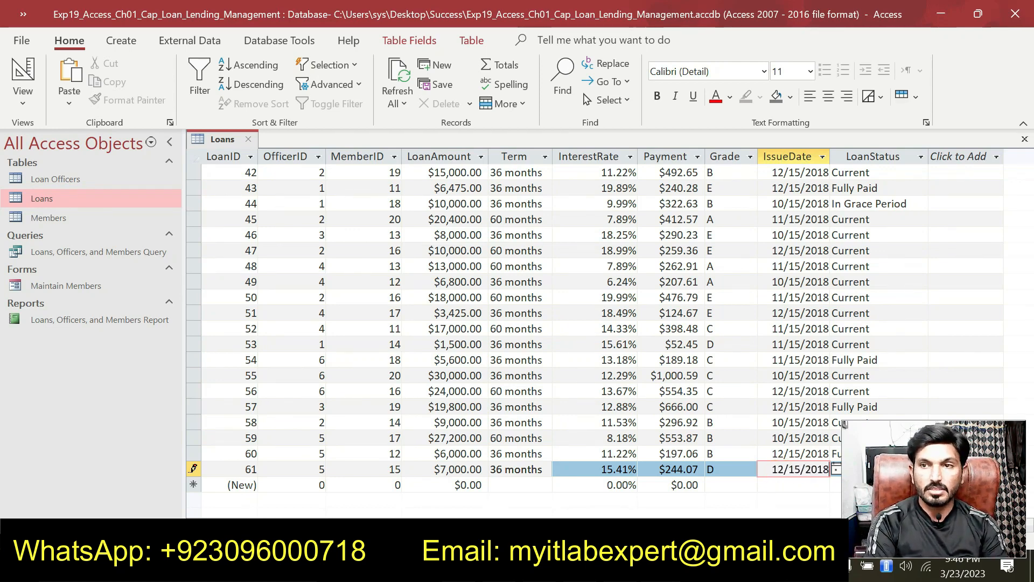
pyautogui.press('Tab')
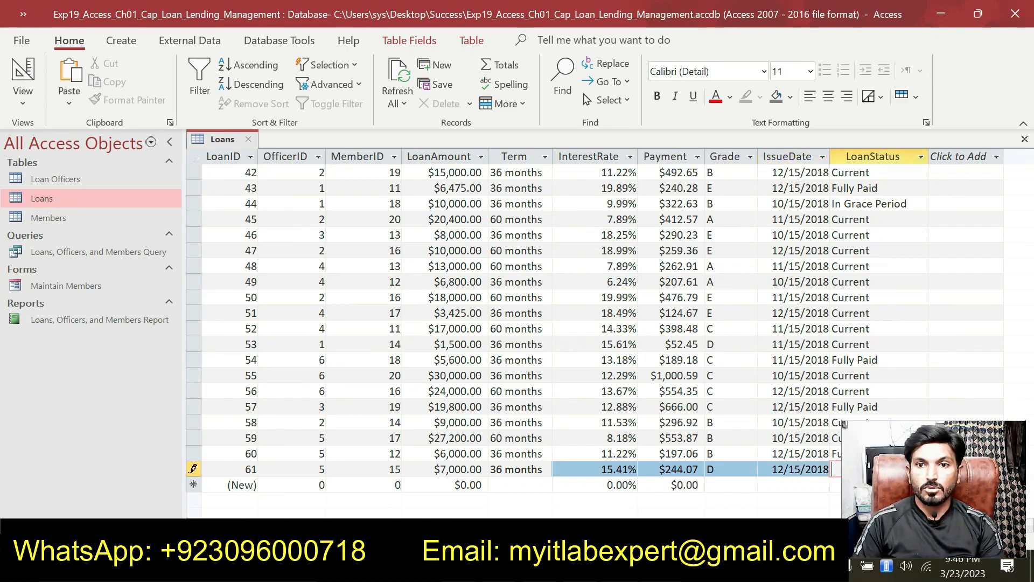
# Check the loan status in the Word instructions and enter Late (31-120 days) as the new record's LoanStatus in Access
pyautogui.hotkey('alt', 'Tab')
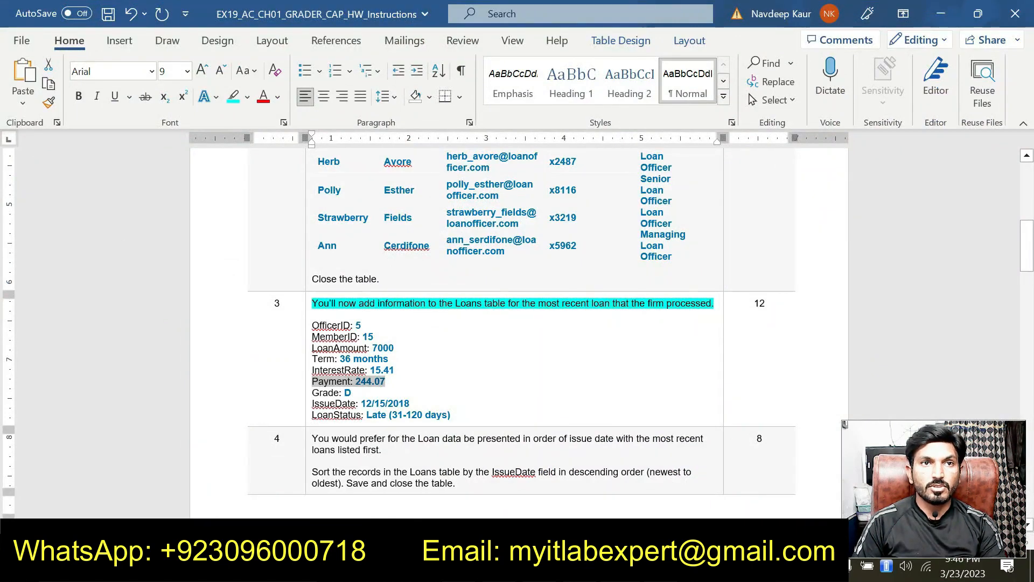
pyautogui.moveTo(451, 415); pyautogui.dragTo(366, 414)
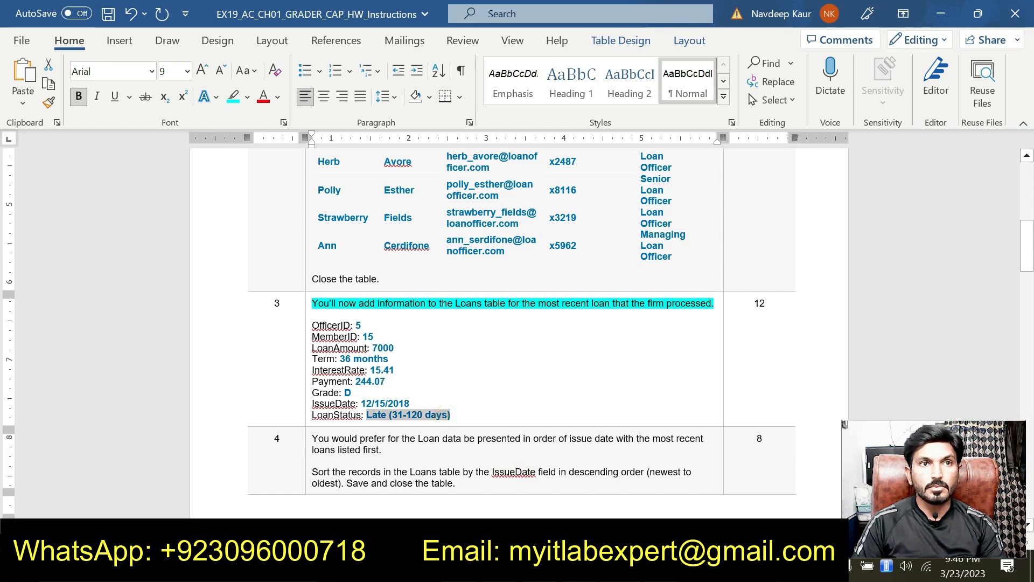
pyautogui.hotkey('alt', 'Tab')
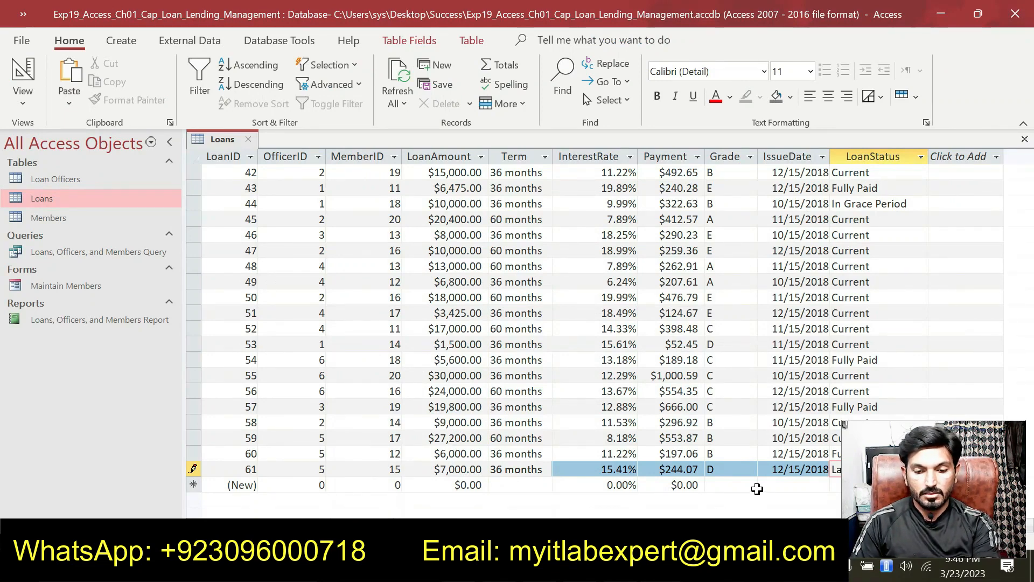
pyautogui.press('Tab')
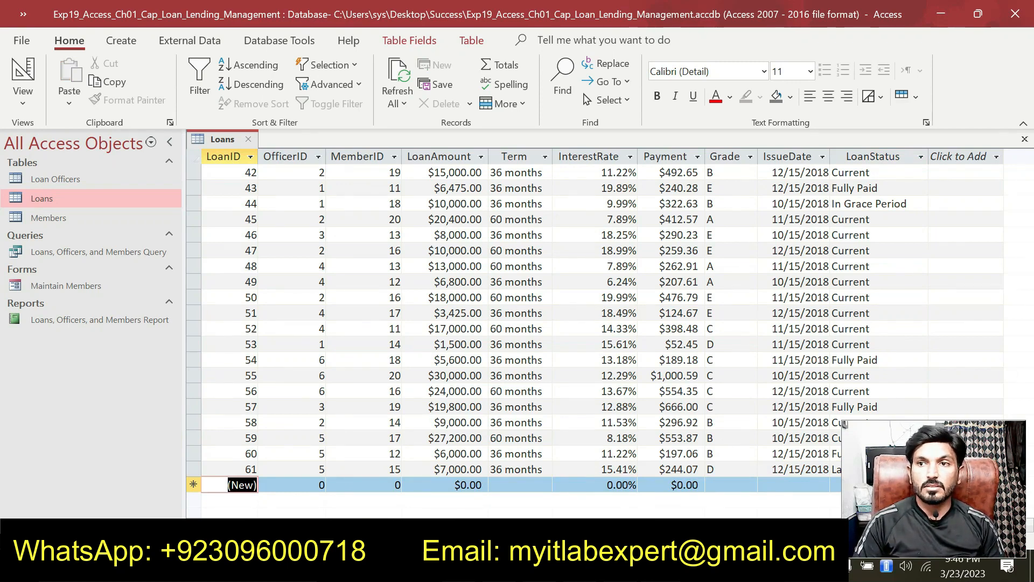
pyautogui.hotkey('shift', 'Tab')
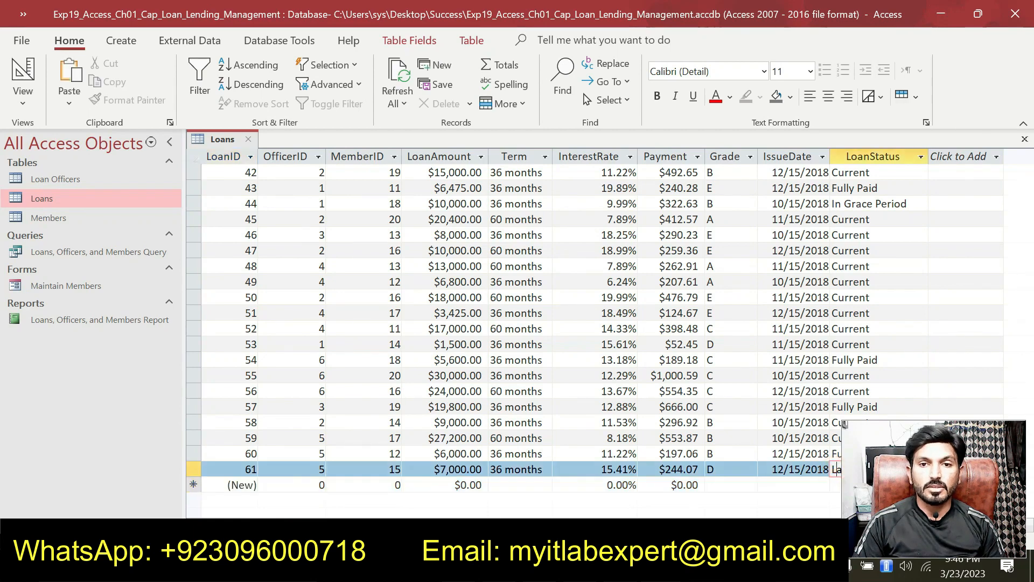
# Switch to the Word instructions and remove the highlight from step 3's sentence about adding the most recent loan
pyautogui.hotkey('alt', 'Tab')
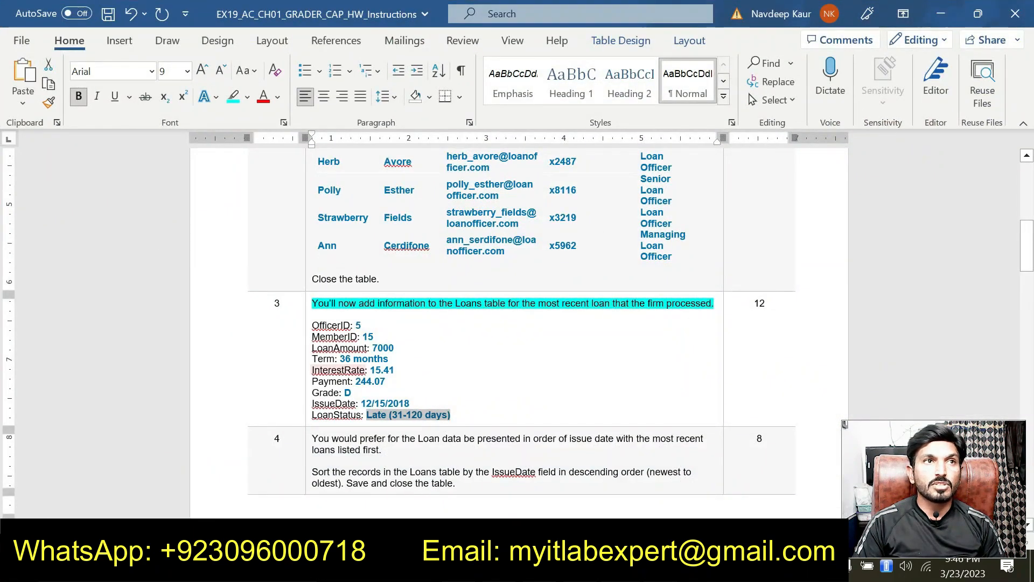
pyautogui.moveTo(312, 303); pyautogui.dragTo(713, 303)
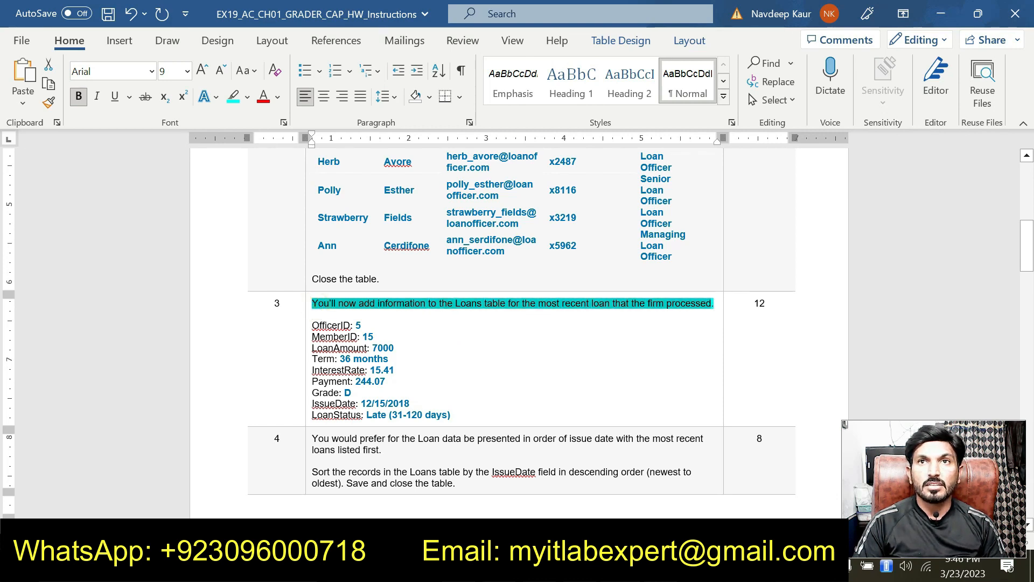
pyautogui.click(694, 276)
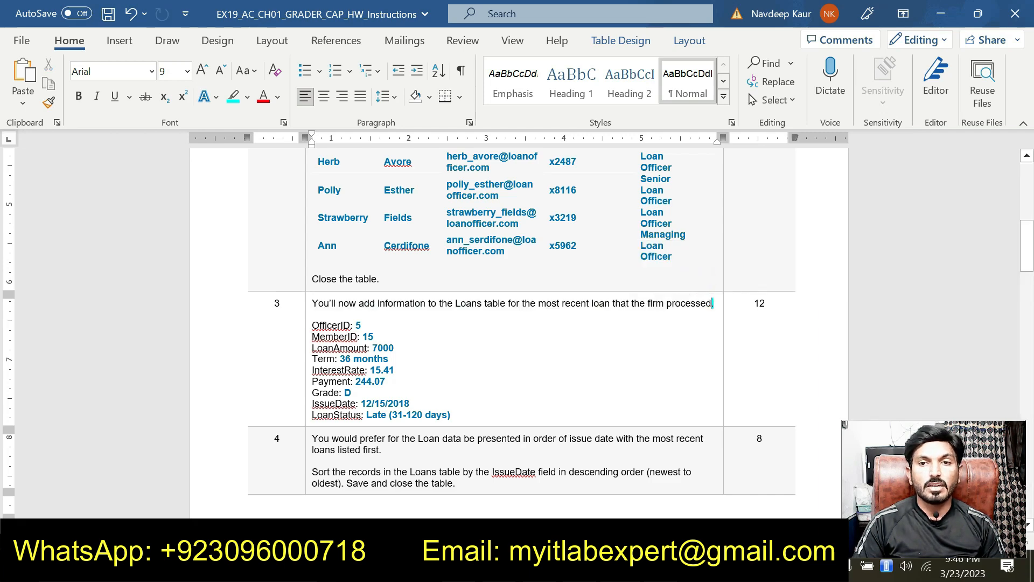
# Highlight step 4's paragraph about sorting the Loans table by IssueDate in turquoise in the Word instructions
pyautogui.hotkey('alt', 'Tab')
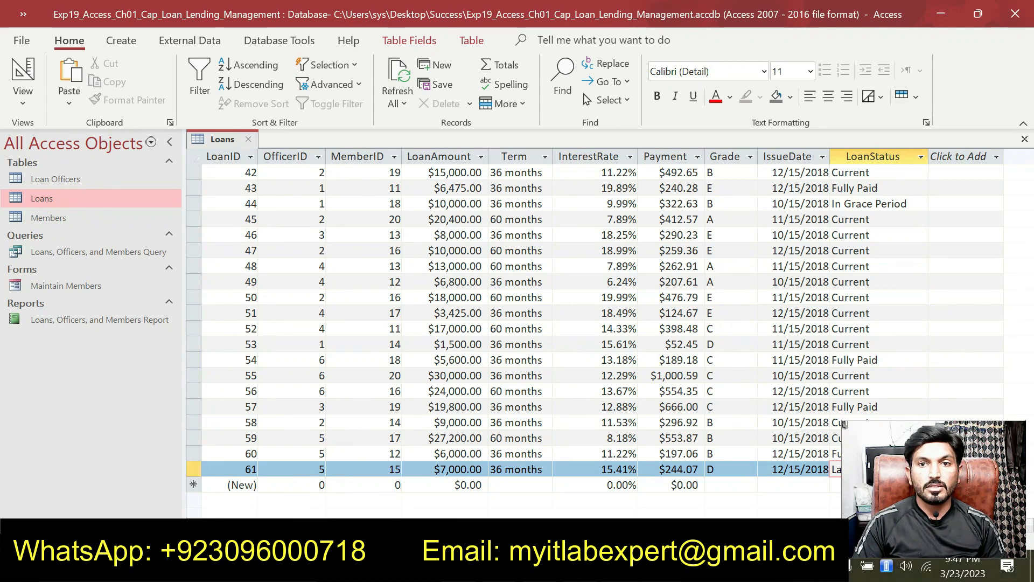
pyautogui.hotkey('alt', 'Tab')
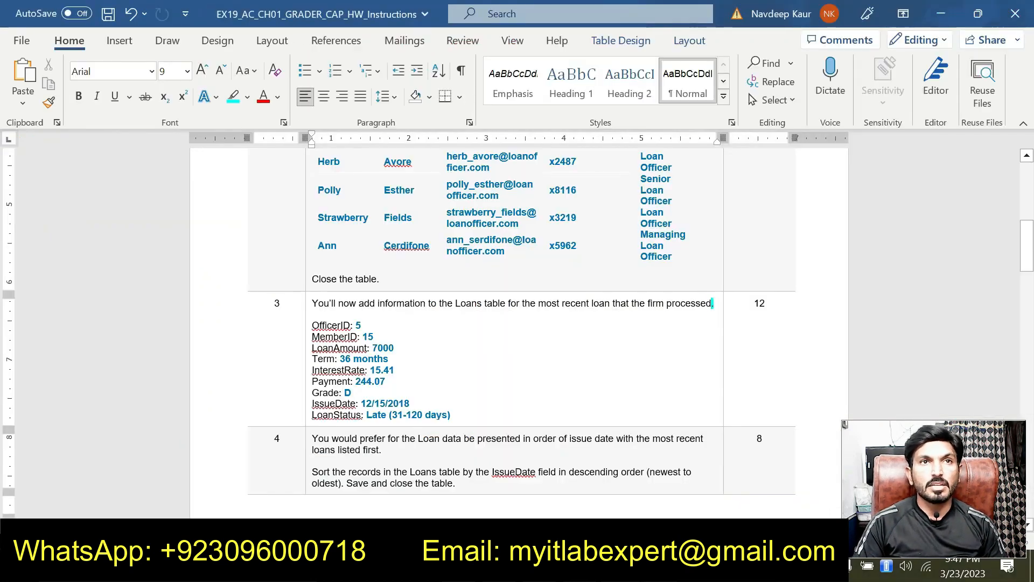
pyautogui.scroll(-1, 516, 324)
pyautogui.scroll(-3, 517, 323)
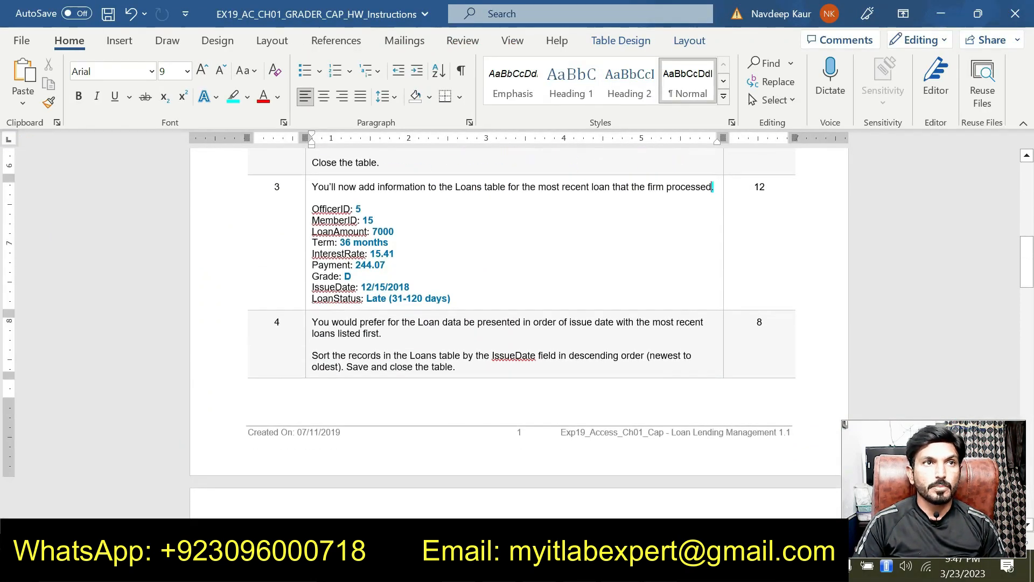
pyautogui.tripleClick(312, 355)
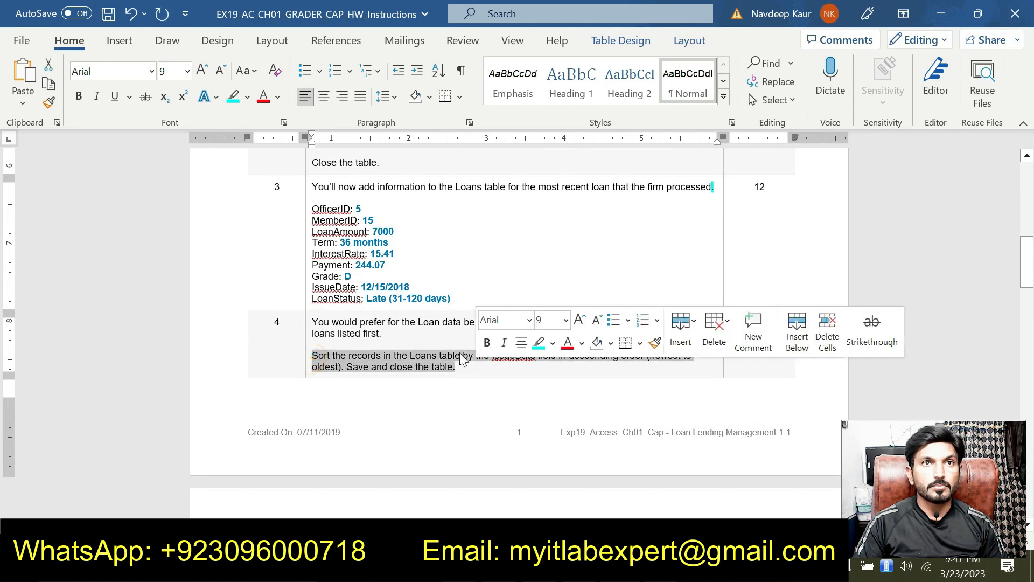
pyautogui.click(538, 343)
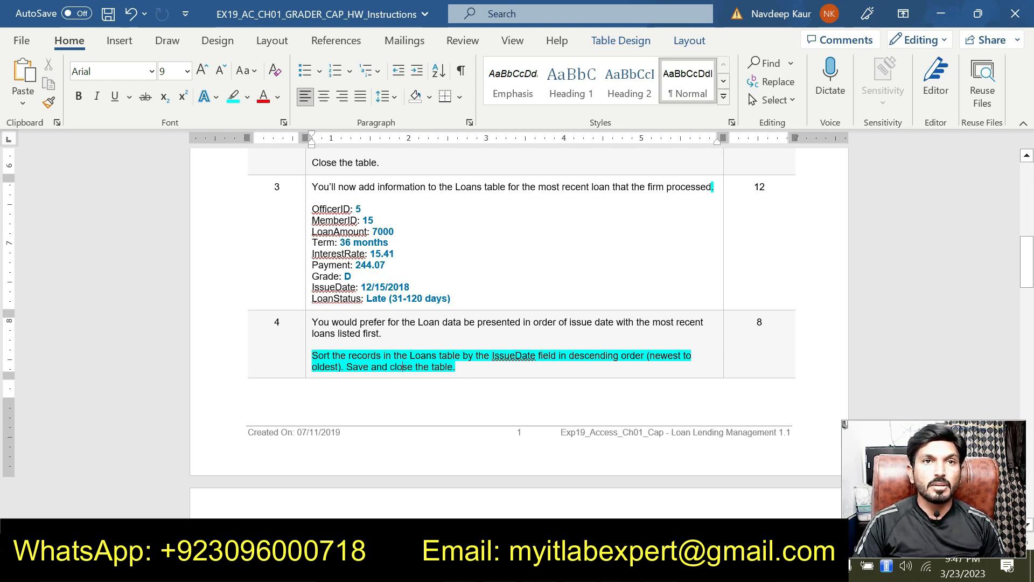
# Switch to the Access database and sort the Loans table by the IssueDate field in descending order
pyautogui.hotkey('alt', 'Tab')
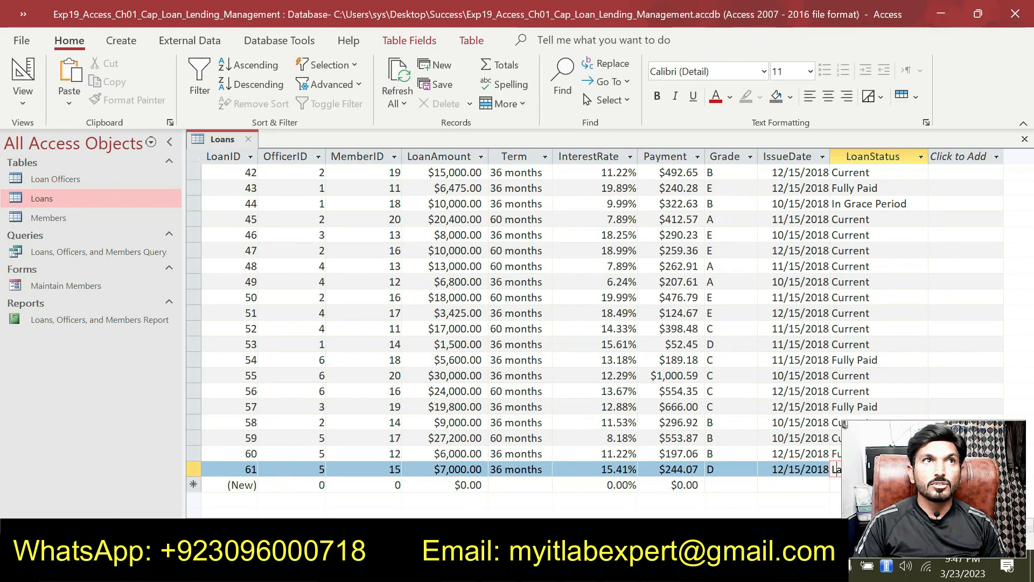
pyautogui.click(777, 158)
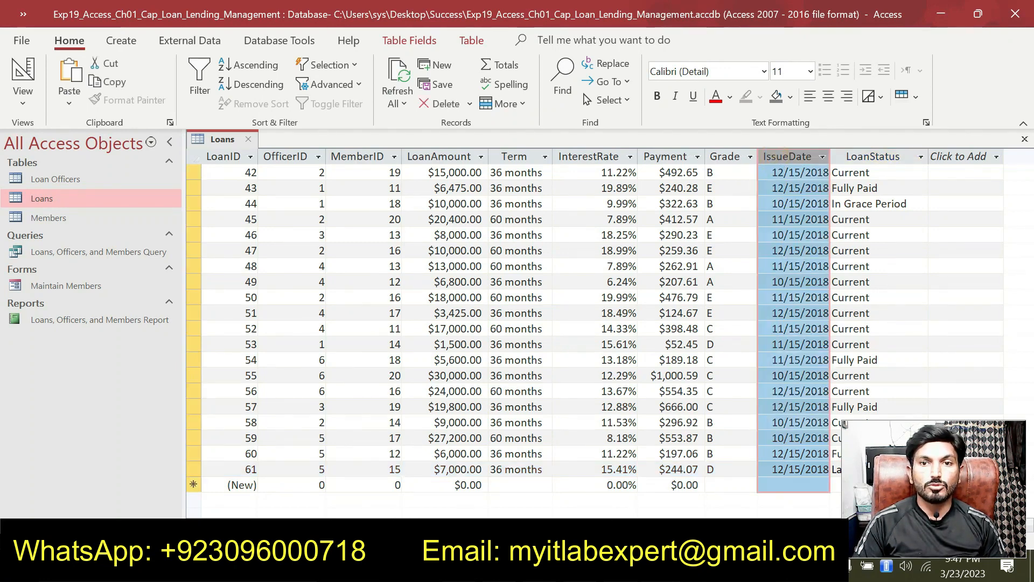
pyautogui.hotkey('alt', 'Tab')
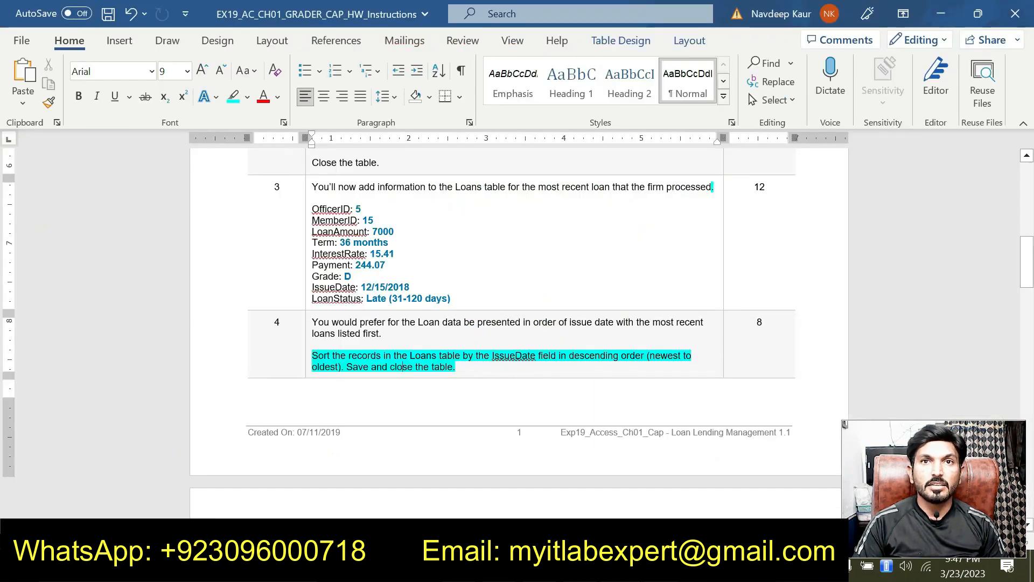
pyautogui.doubleClick(571, 355)
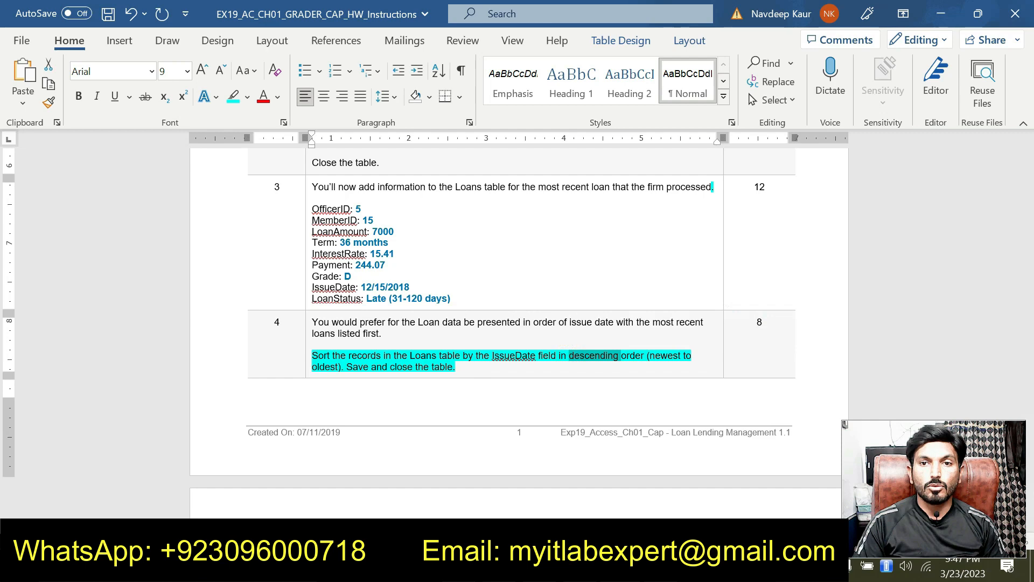
pyautogui.hotkey('alt', 'Tab')
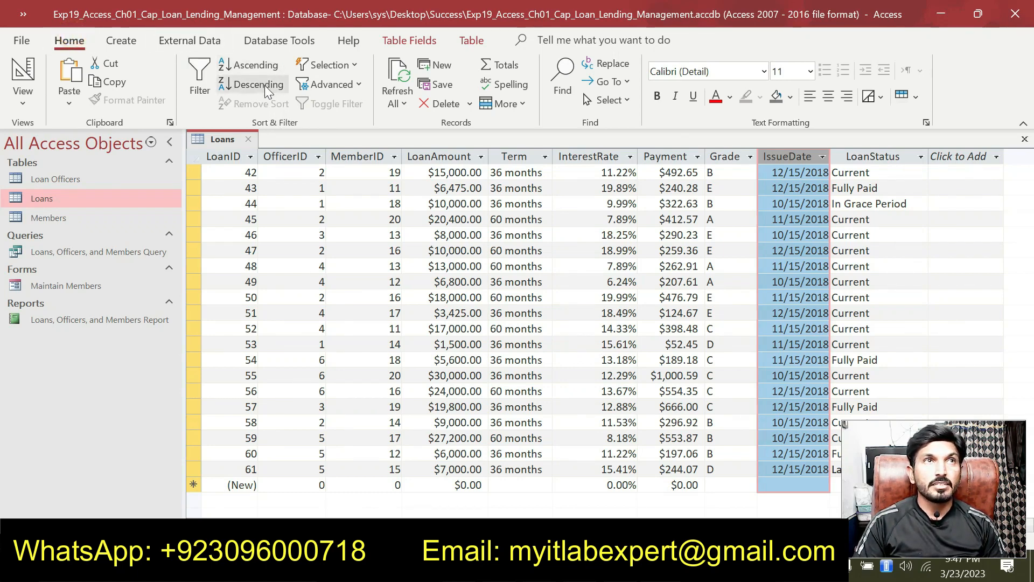
pyautogui.hotkey('alt', 'Tab')
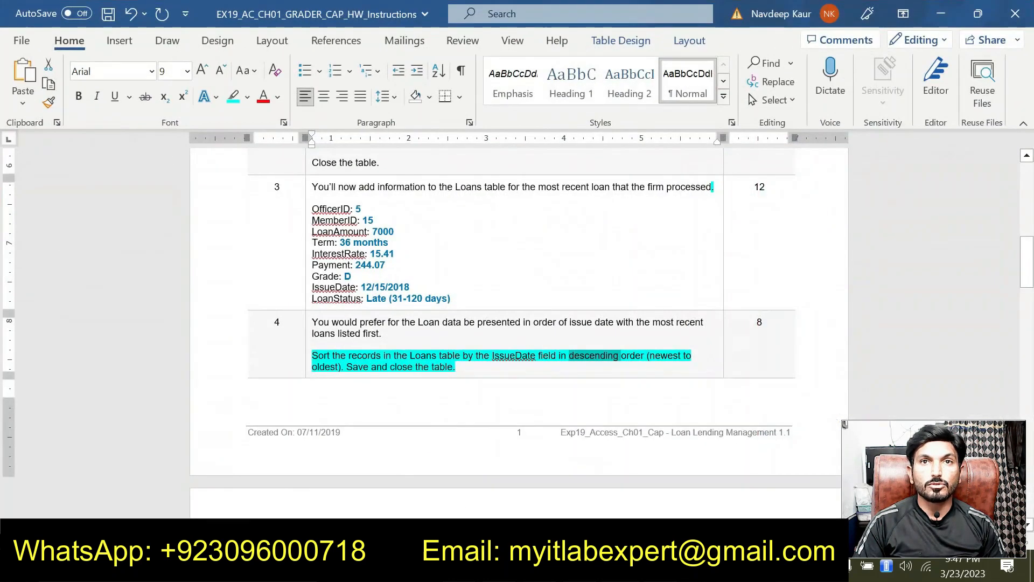
pyautogui.hotkey('alt', 'Tab')
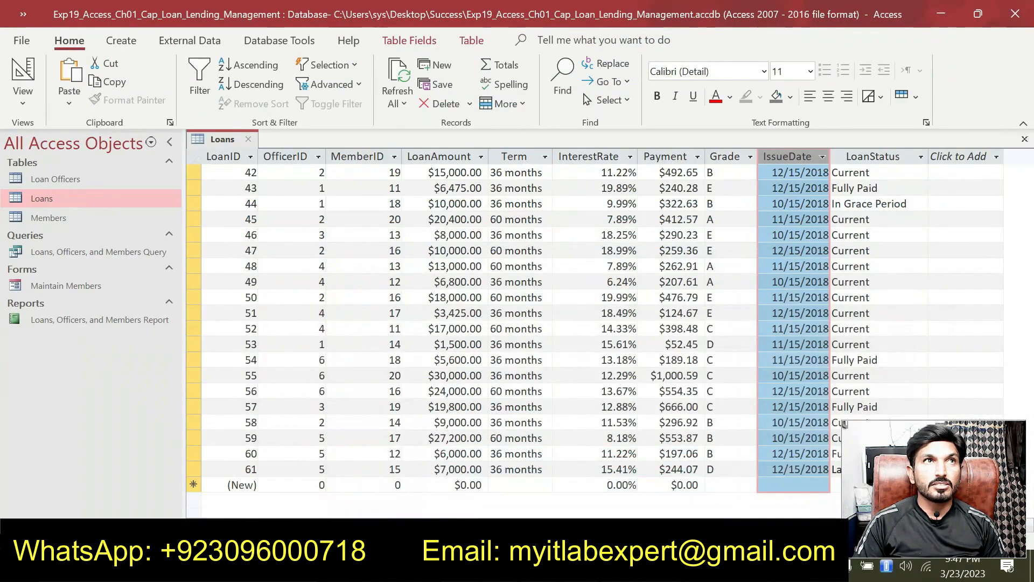
pyautogui.click(263, 87)
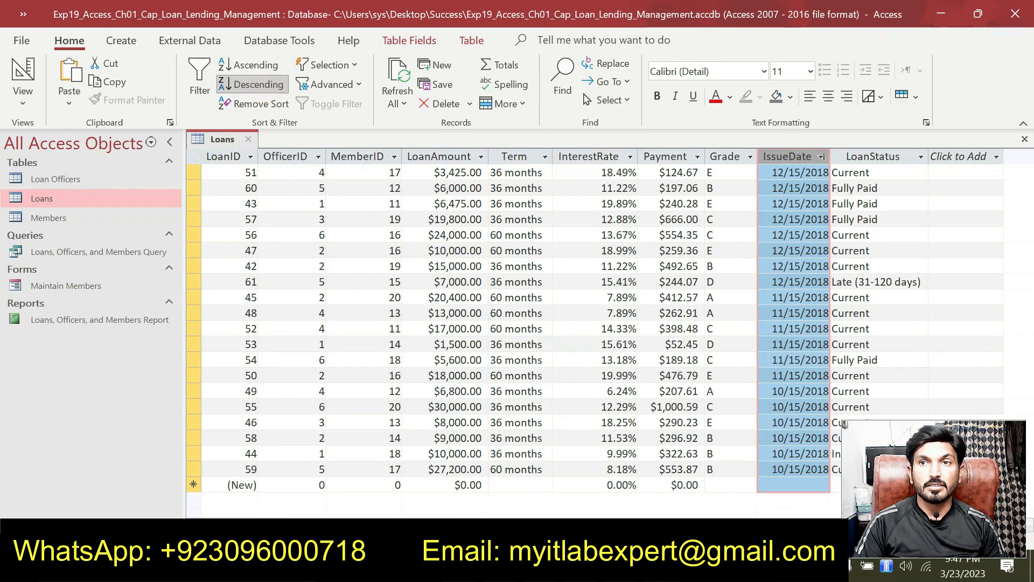
# Switch to the Word instructions and remove the highlight from step 4's paragraph about sorting the Loans table
pyautogui.moveTo(620, 570)
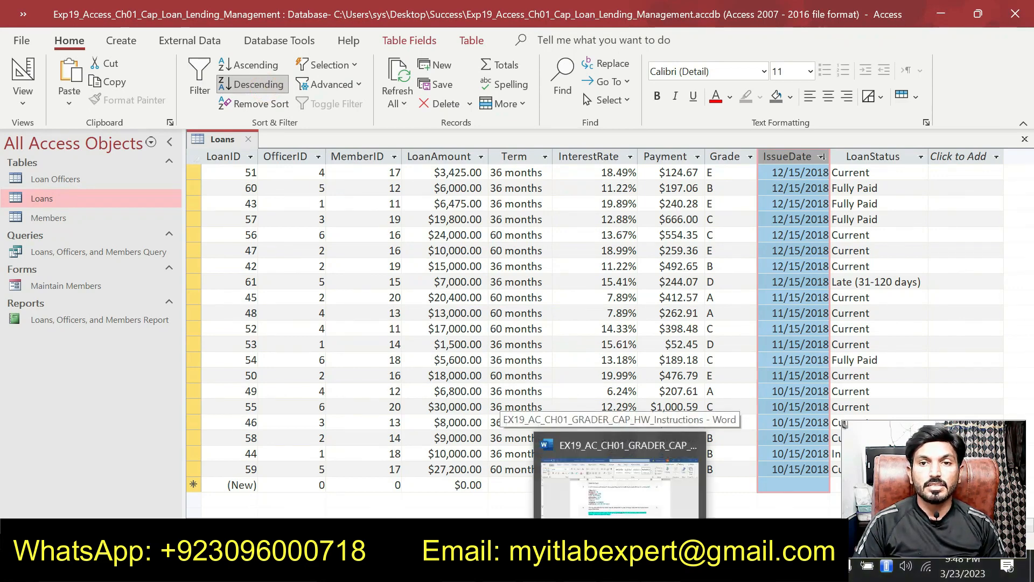
pyautogui.click(619, 485)
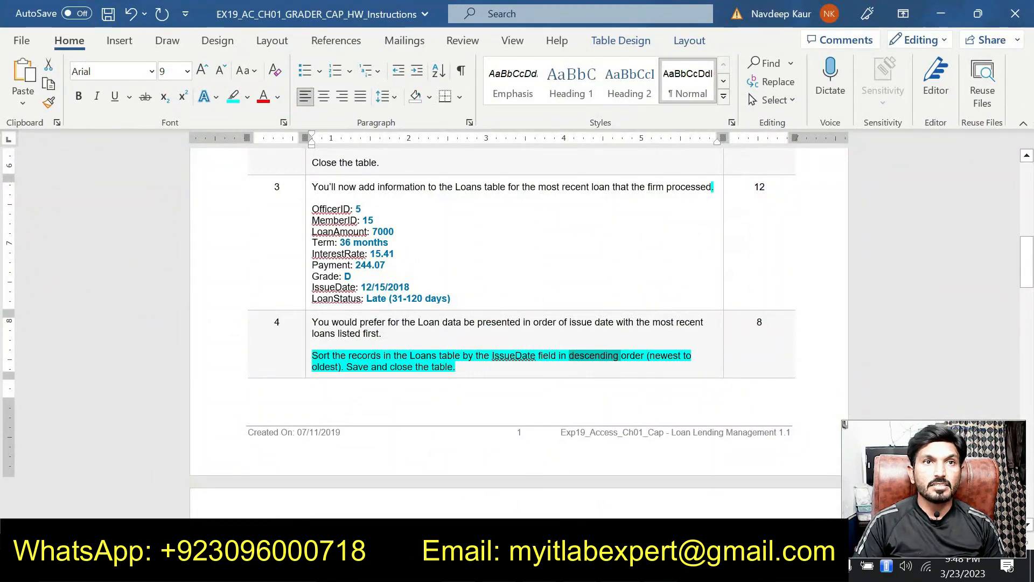
pyautogui.moveTo(462, 367); pyautogui.dragTo(313, 355)
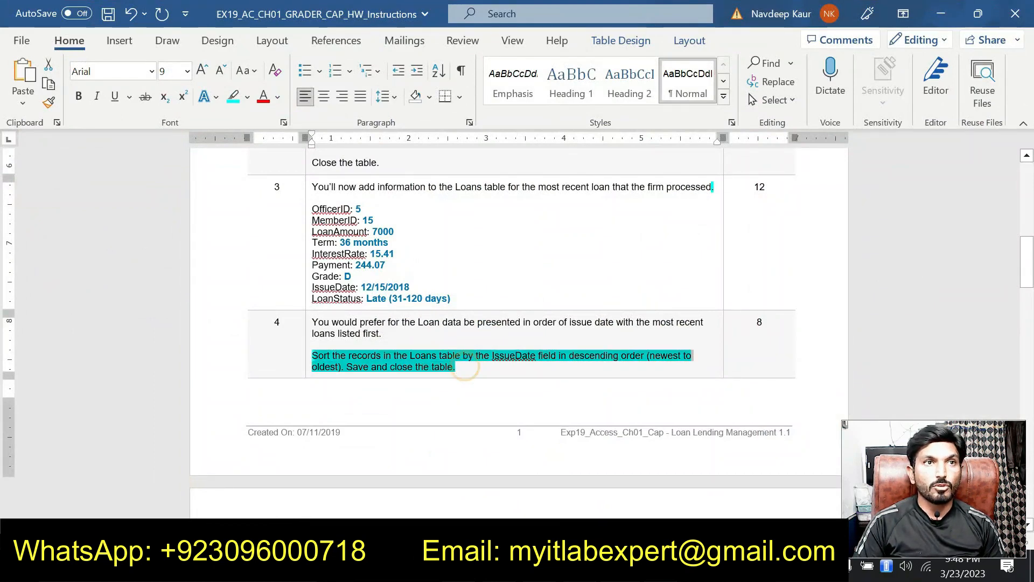
pyautogui.click(388, 332)
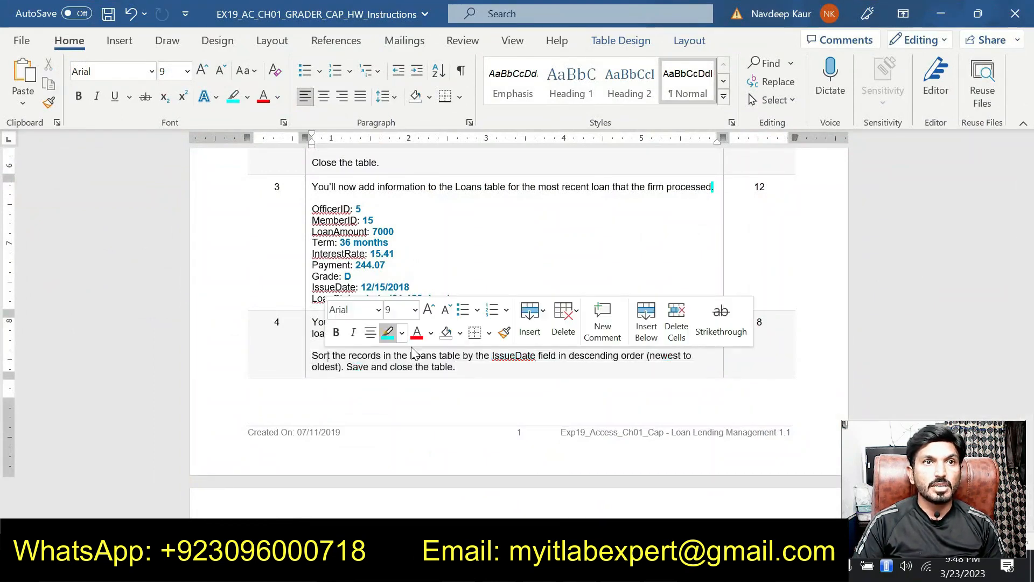
# Highlight step 5's paragraph about opening the Maintain Members form and adding a new loan to the subform
pyautogui.scroll(-5, 486, 385)
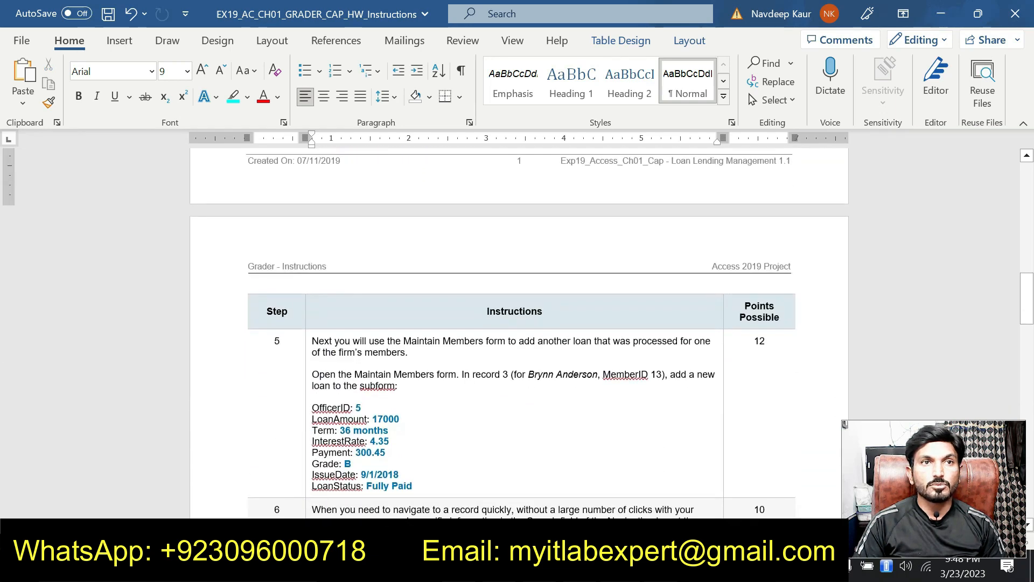
pyautogui.scroll(-1, 517, 334)
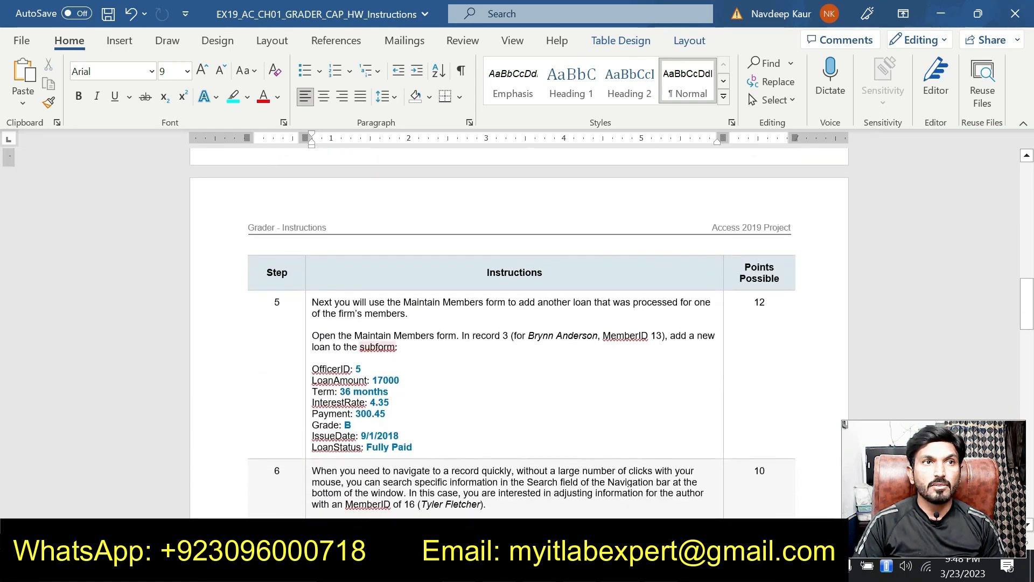
pyautogui.moveTo(399, 348); pyautogui.dragTo(312, 335)
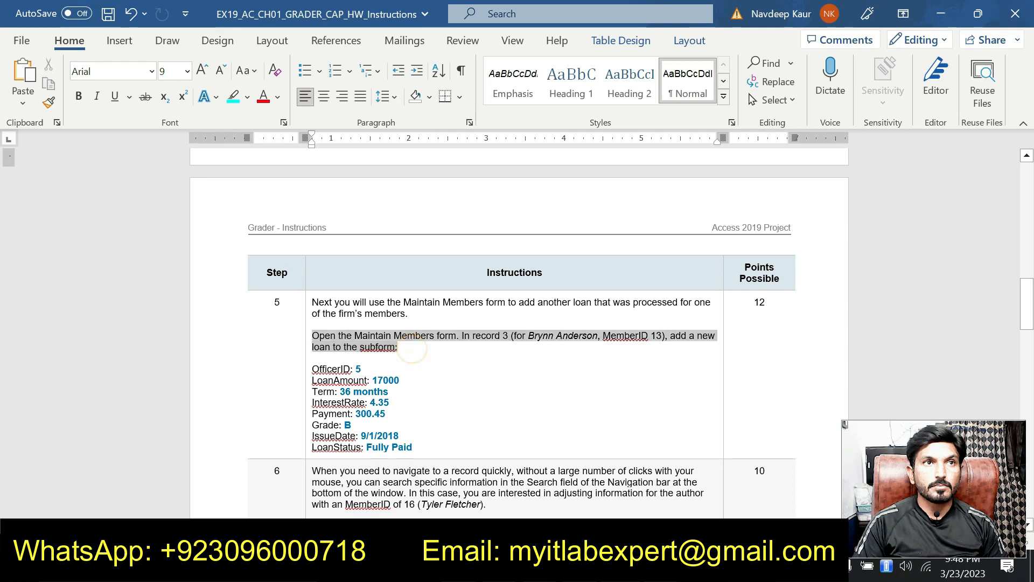
pyautogui.click(381, 311)
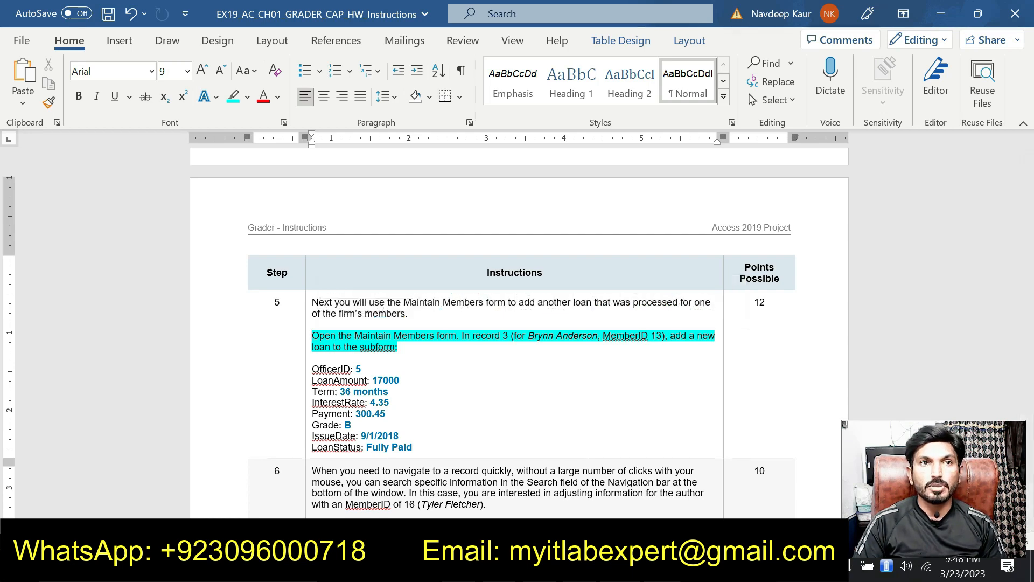
# Return to Access, then save and close the sorted Loans table
pyautogui.click(660, 568)
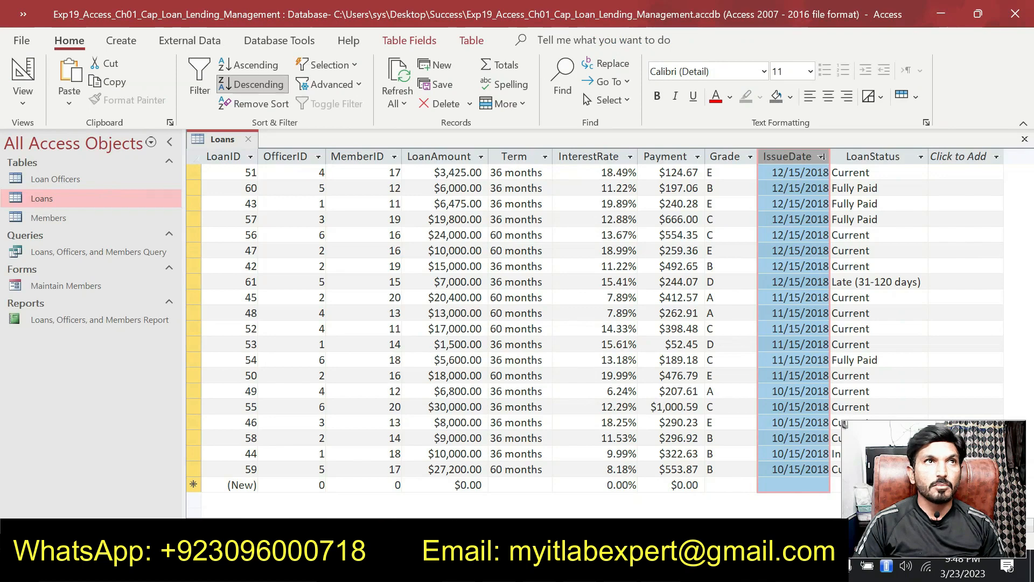
pyautogui.rightClick(222, 144)
pyautogui.click(238, 158)
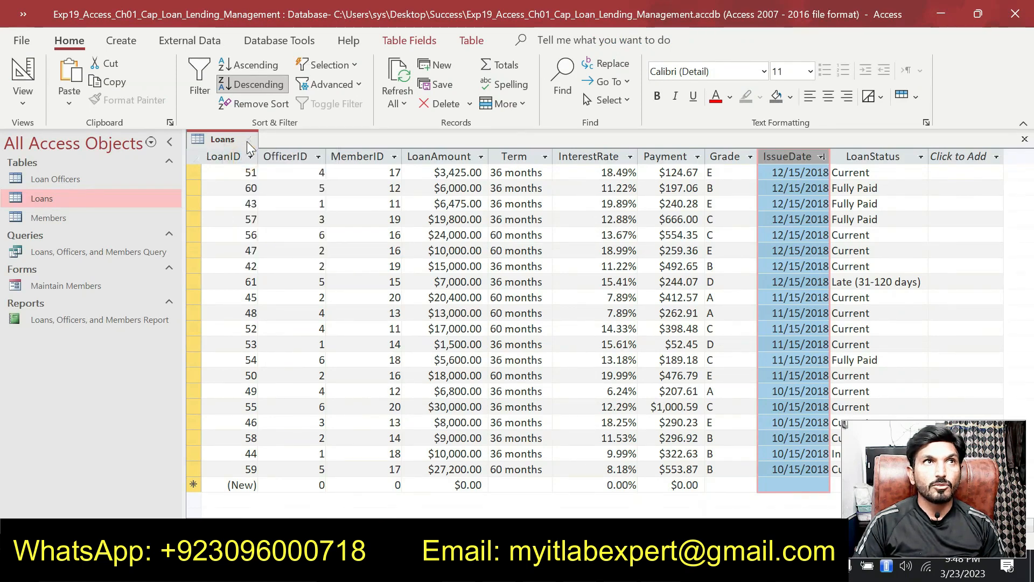
pyautogui.rightClick(236, 144)
pyautogui.click(251, 173)
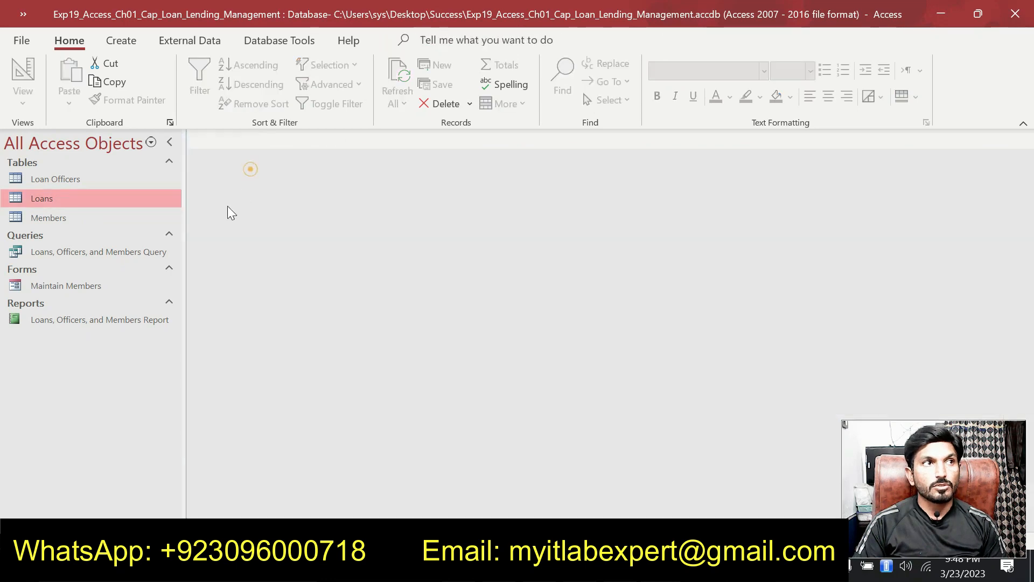
# Open the Maintain Members form in Access, checking it against step 5 of the Word instructions
pyautogui.doubleClick(96, 283)
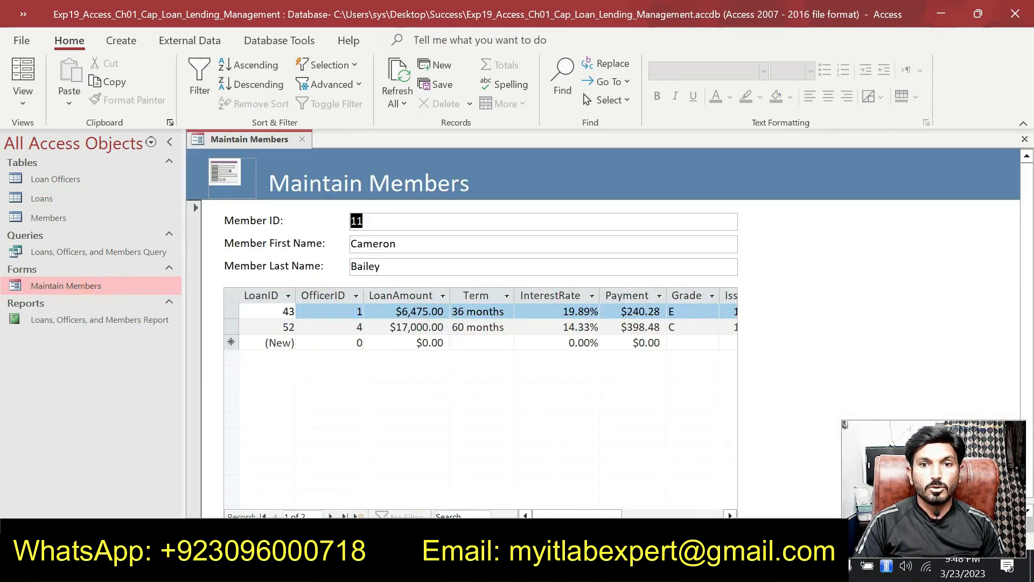
pyautogui.click(582, 566)
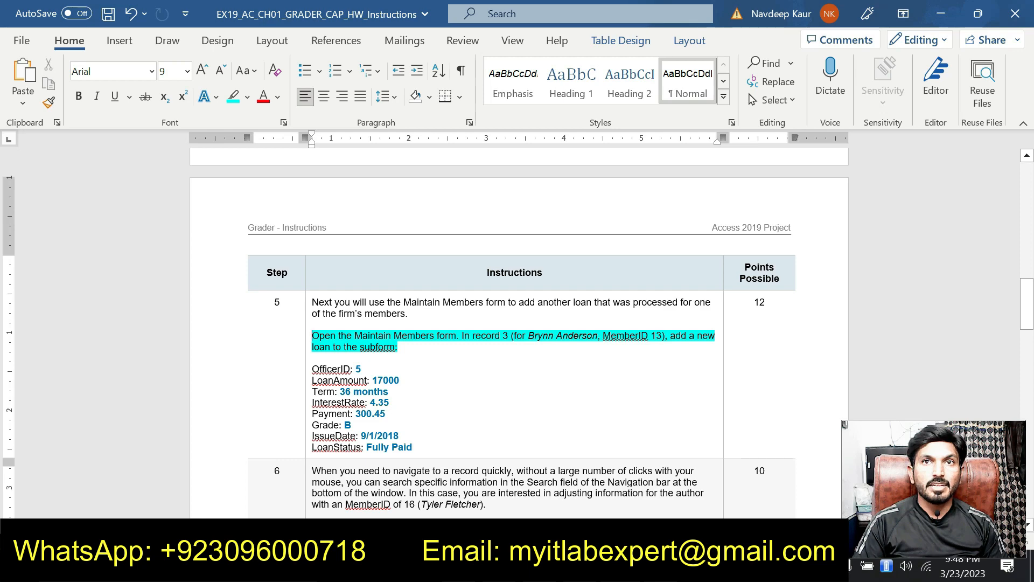
pyautogui.click(539, 565)
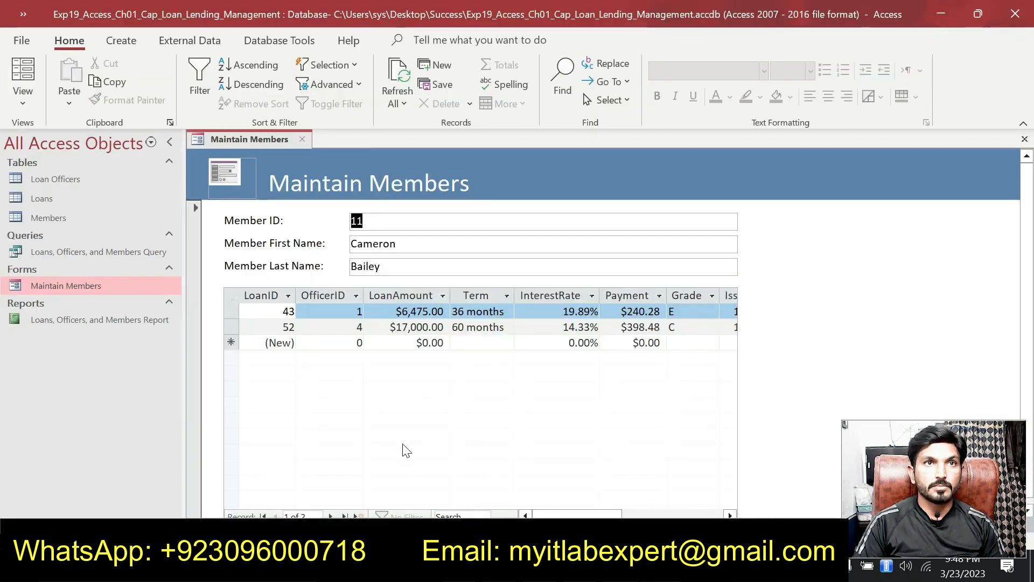
pyautogui.click(272, 343)
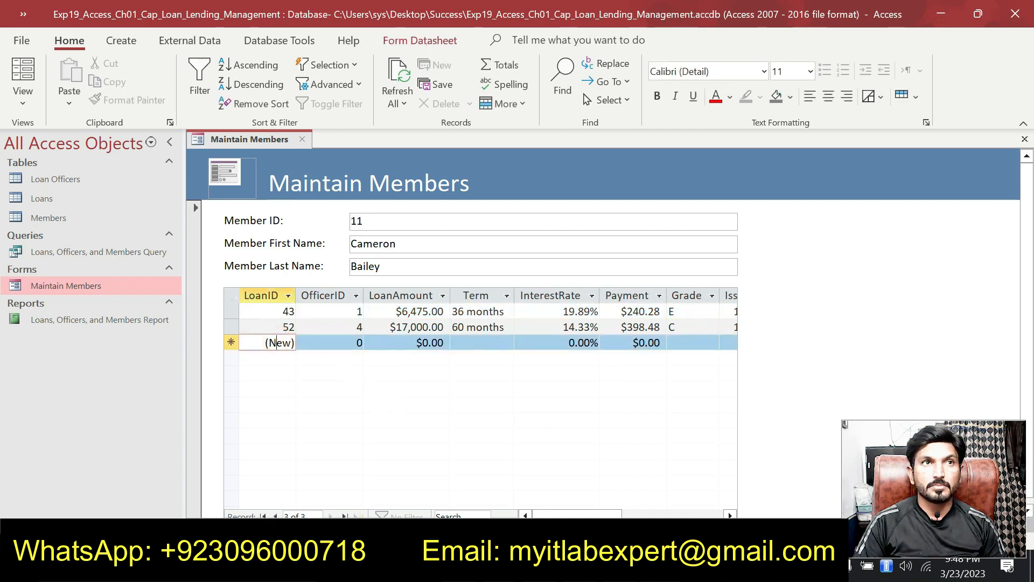
pyautogui.click(621, 567)
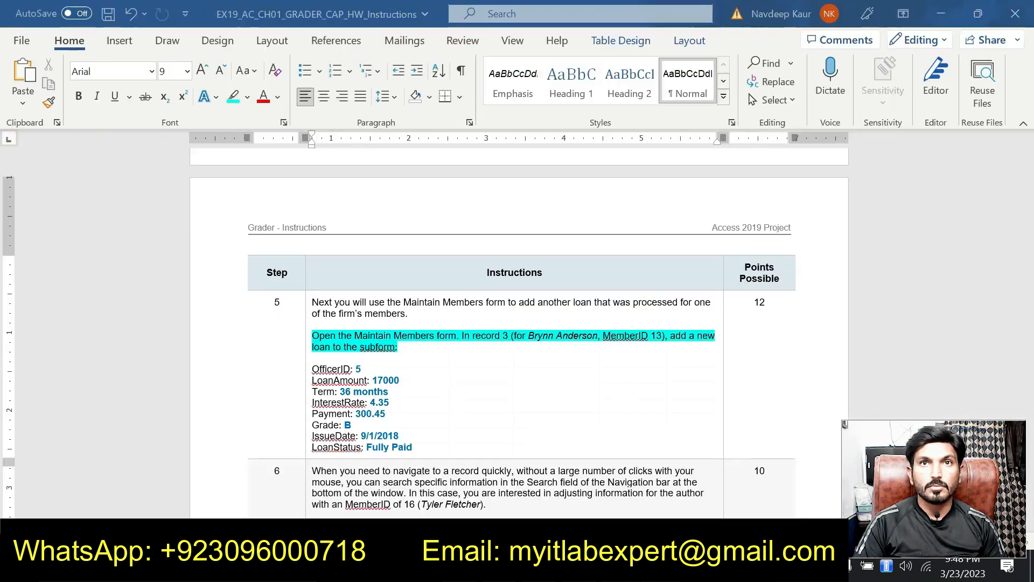
pyautogui.click(621, 567)
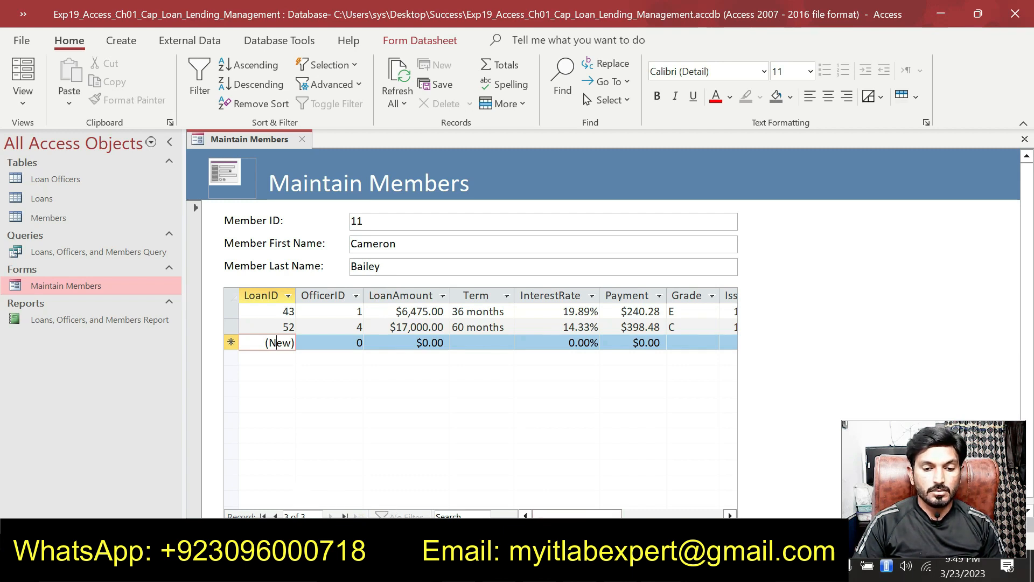
pyautogui.moveTo(1032, 227); pyautogui.dragTo(1033, 318)
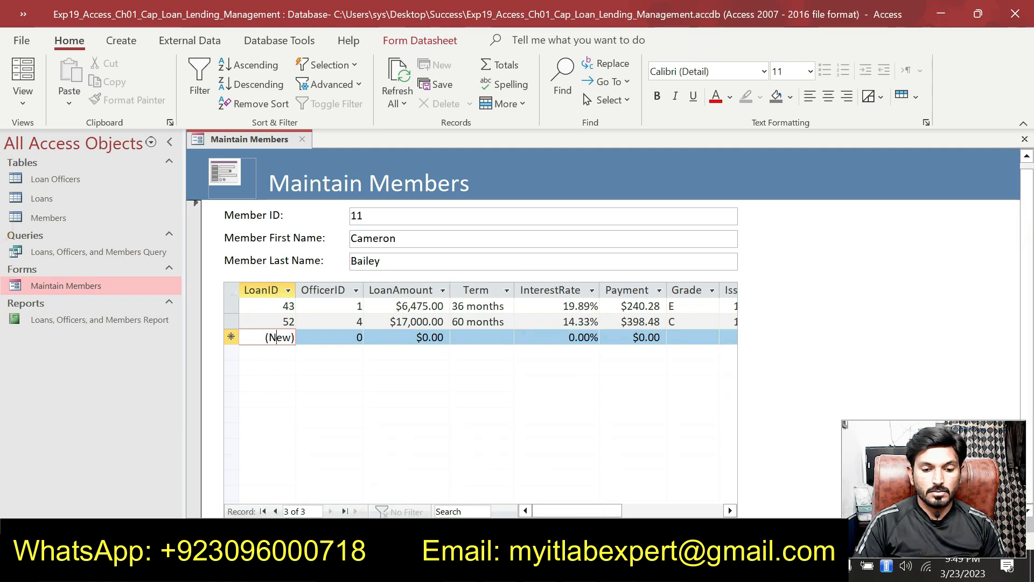
# Read step 5's new loan values in Word, then go to member record 3 in the Maintain Members form in Access
pyautogui.hotkey('alt', 'Tab')
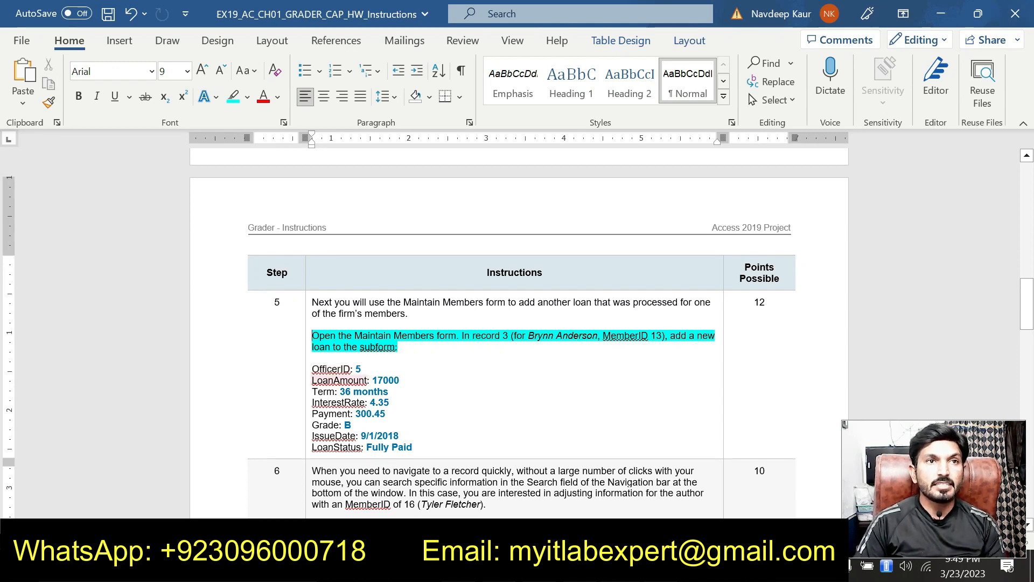
pyautogui.moveTo(413, 447); pyautogui.dragTo(312, 368)
pyautogui.click(480, 416)
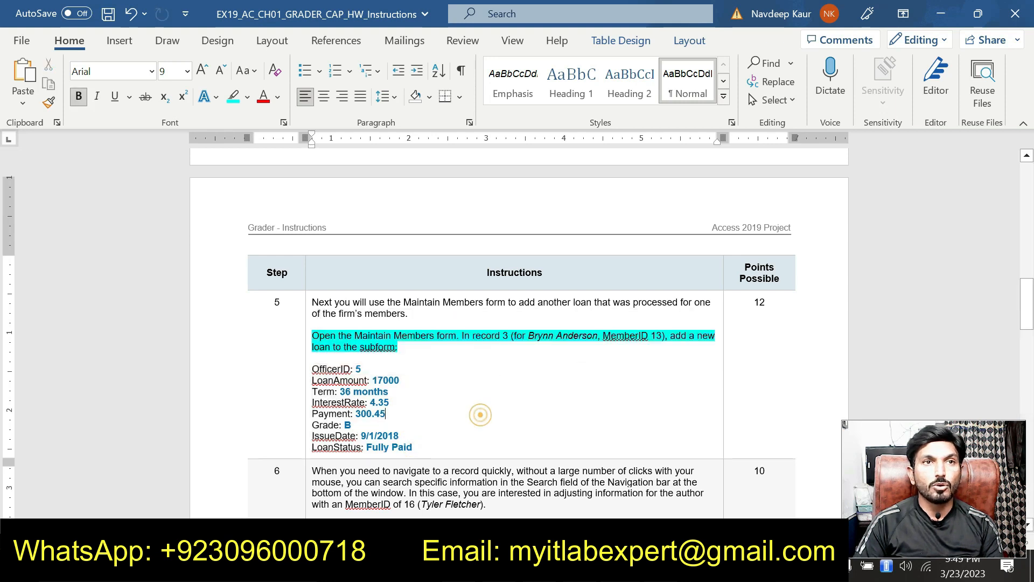
pyautogui.click(426, 349)
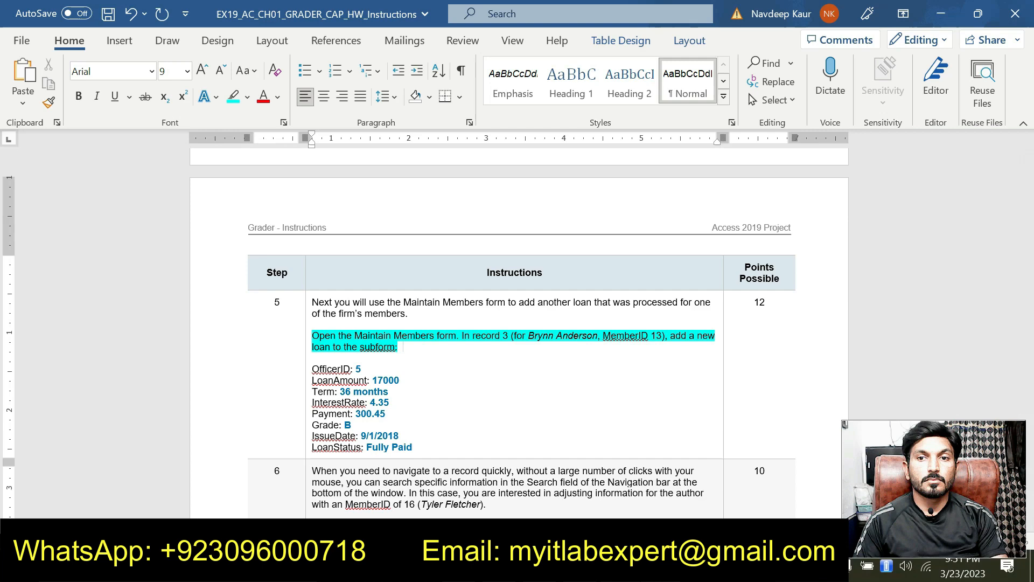
pyautogui.hotkey('alt', 'Tab')
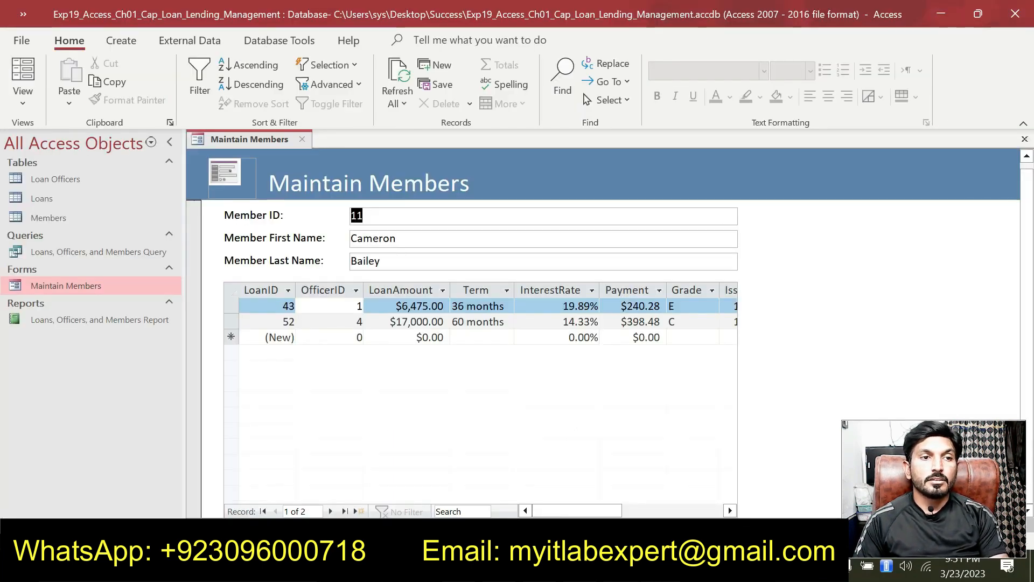
pyautogui.click(296, 526)
pyautogui.click(295, 525)
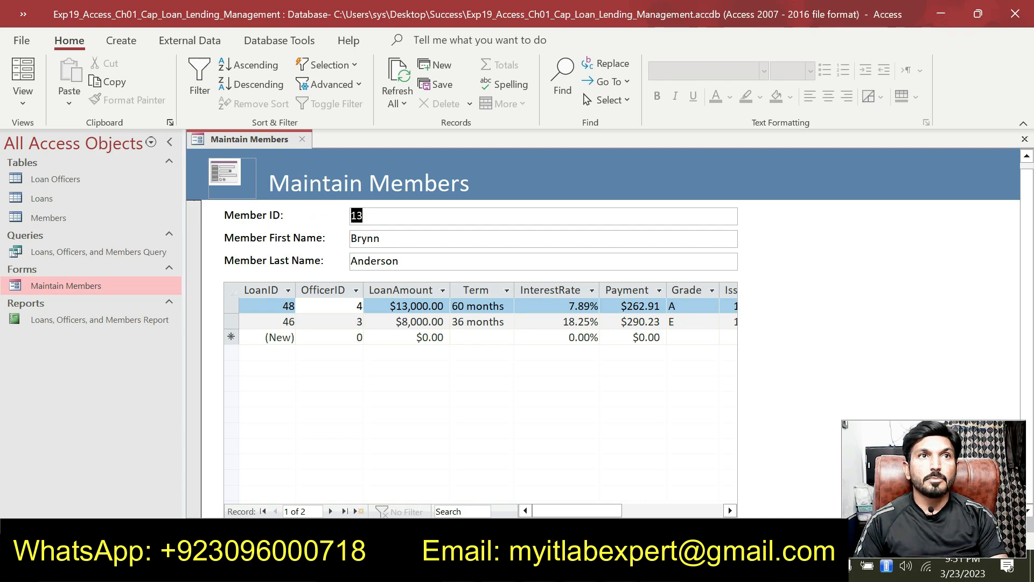
# Compare the member shown in the Maintain Members form with the record 3 member named in step 5 of the Word instructions
pyautogui.hotkey('alt', 'Tab')
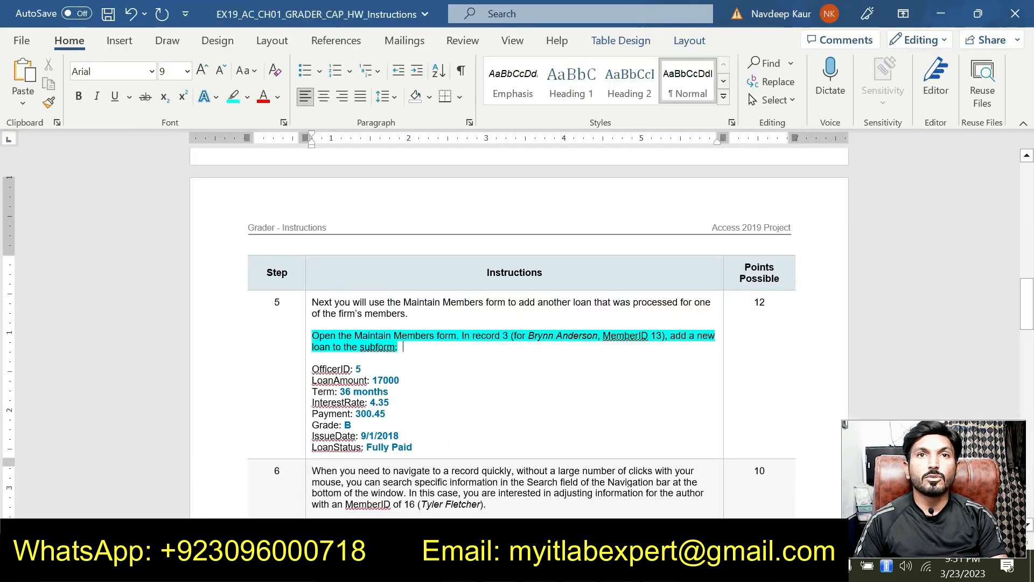
pyautogui.moveTo(503, 335); pyautogui.dragTo(650, 335)
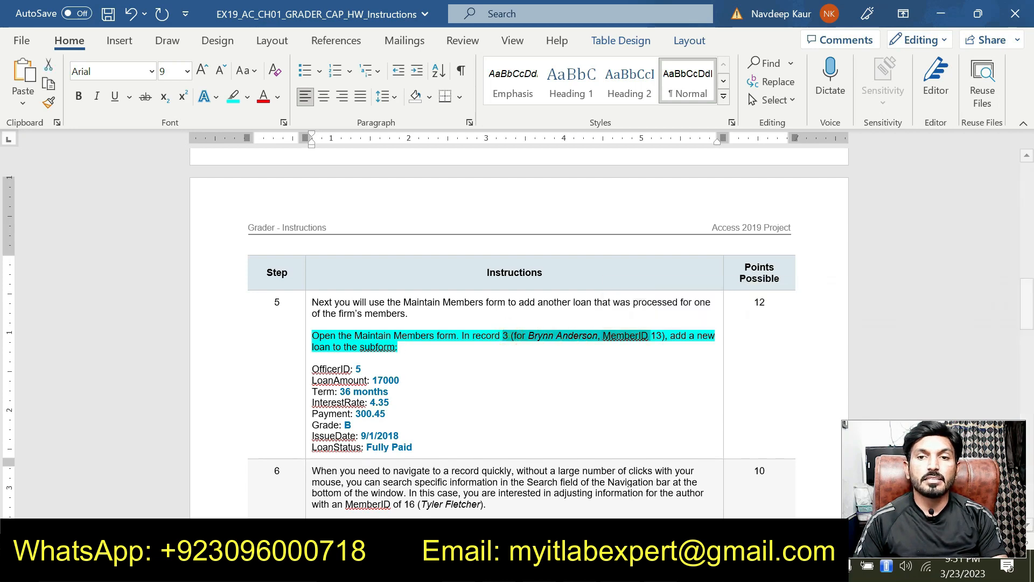
pyautogui.hotkey('alt', 'Tab')
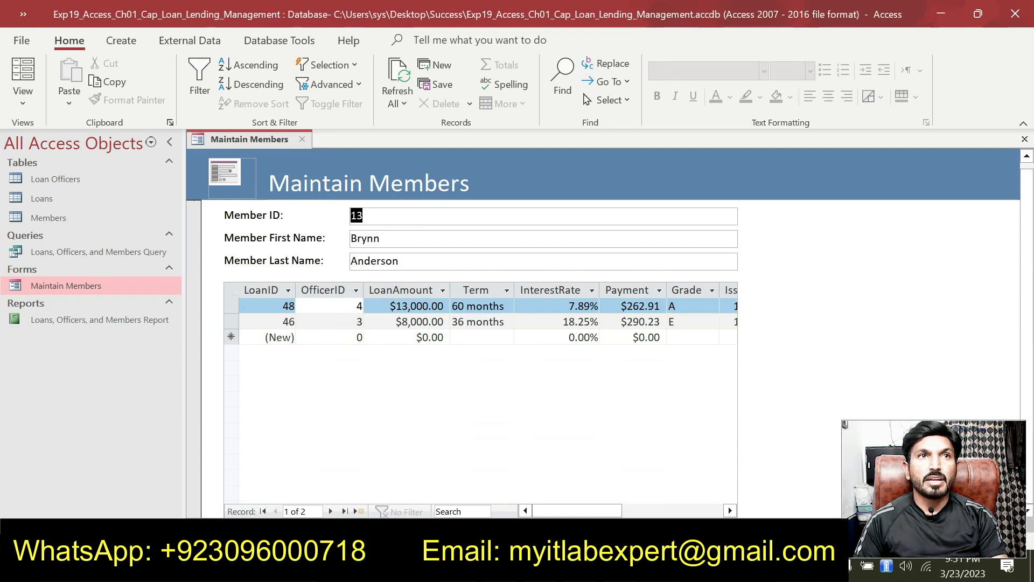
pyautogui.hotkey('alt', 'Tab')
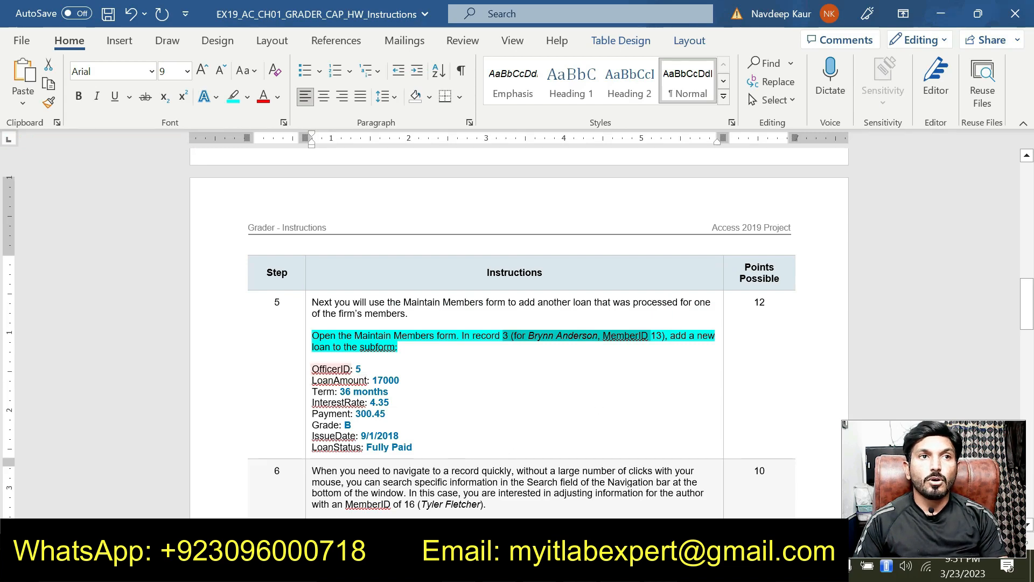
# In Access, start a new loan in the Maintain Members subform with OfficerID 5 and LoanAmount 17000, checking the amount in the Word instructions
pyautogui.hotkey('alt', 'Tab')
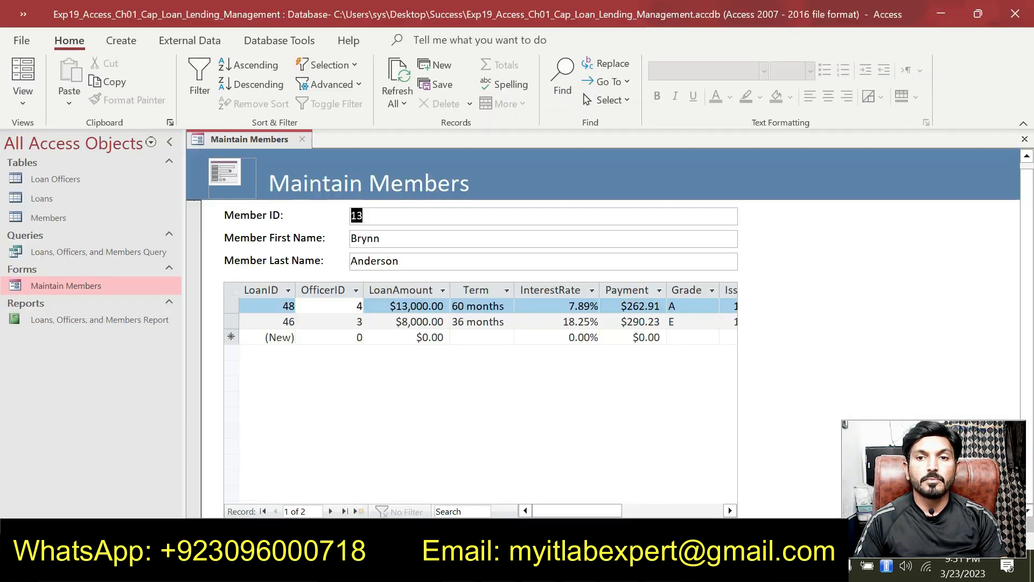
pyautogui.click(341, 336)
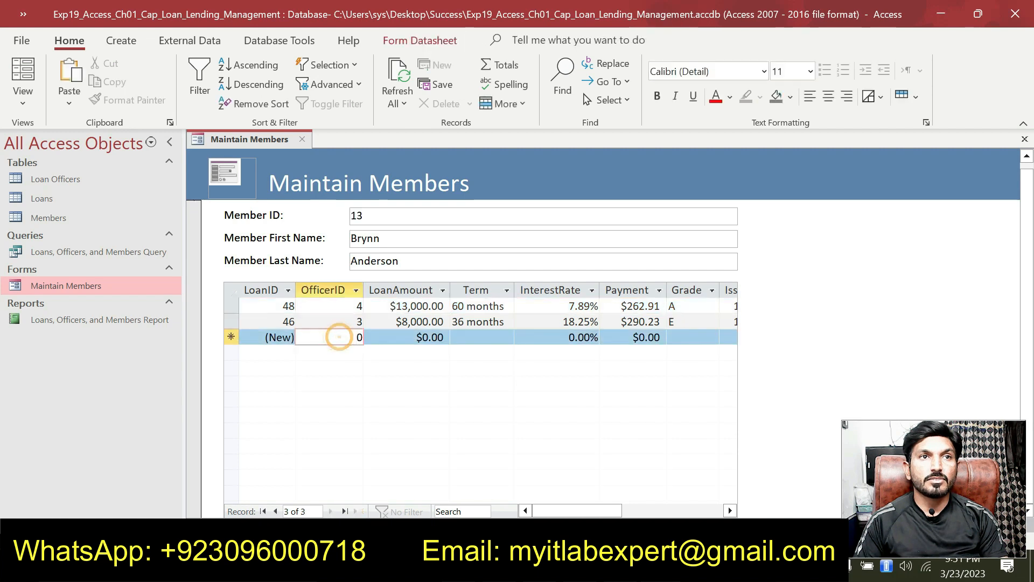
pyautogui.press('BackSpace')
pyautogui.write('5')
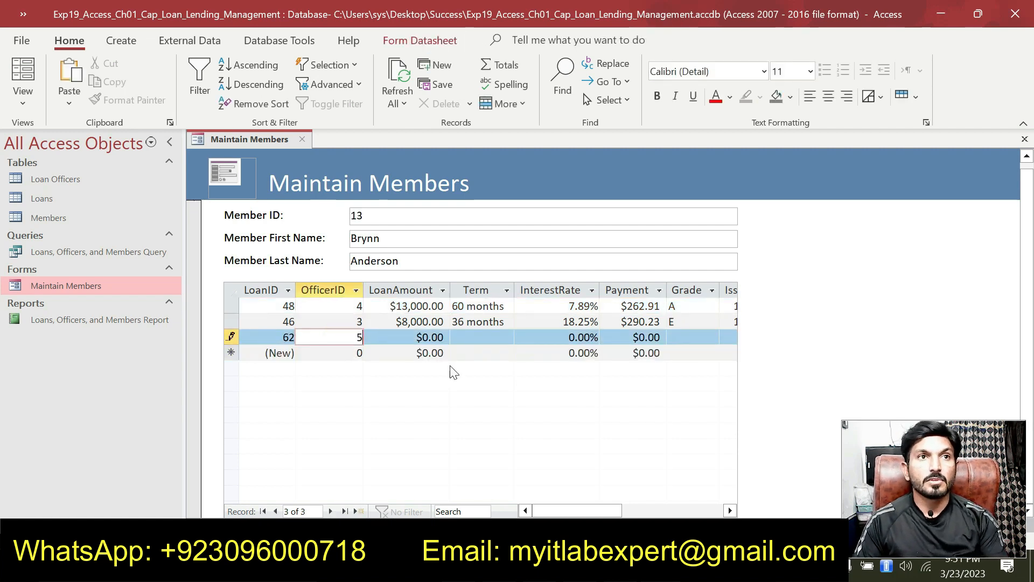
pyautogui.press('Tab')
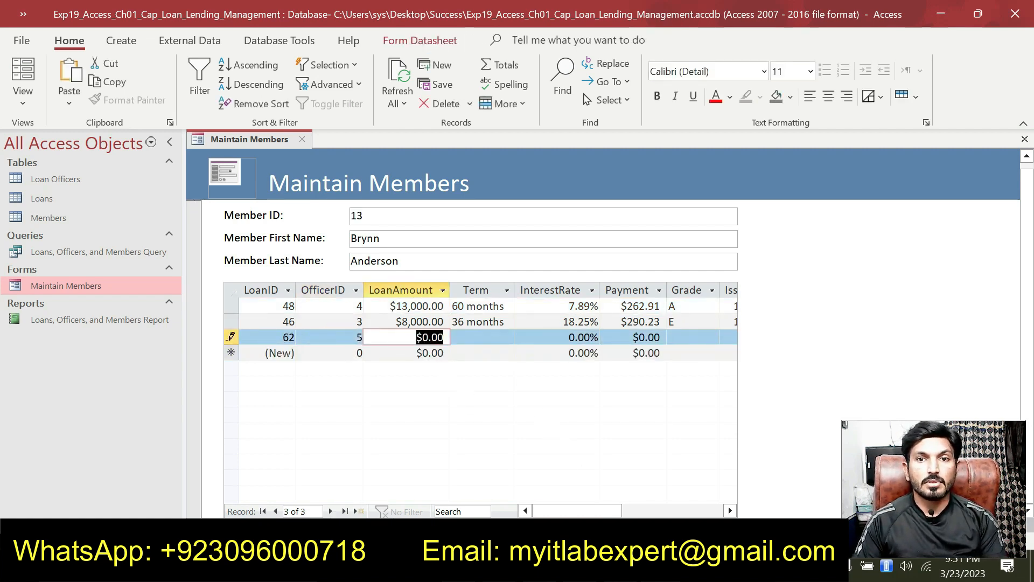
pyautogui.hotkey('alt', 'Tab')
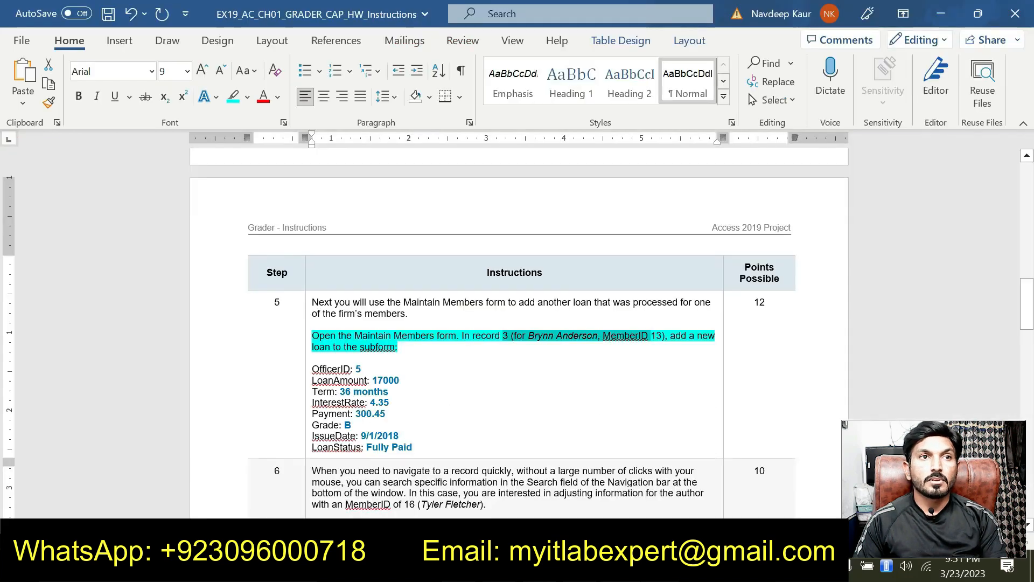
pyautogui.hotkey('alt', 'Tab')
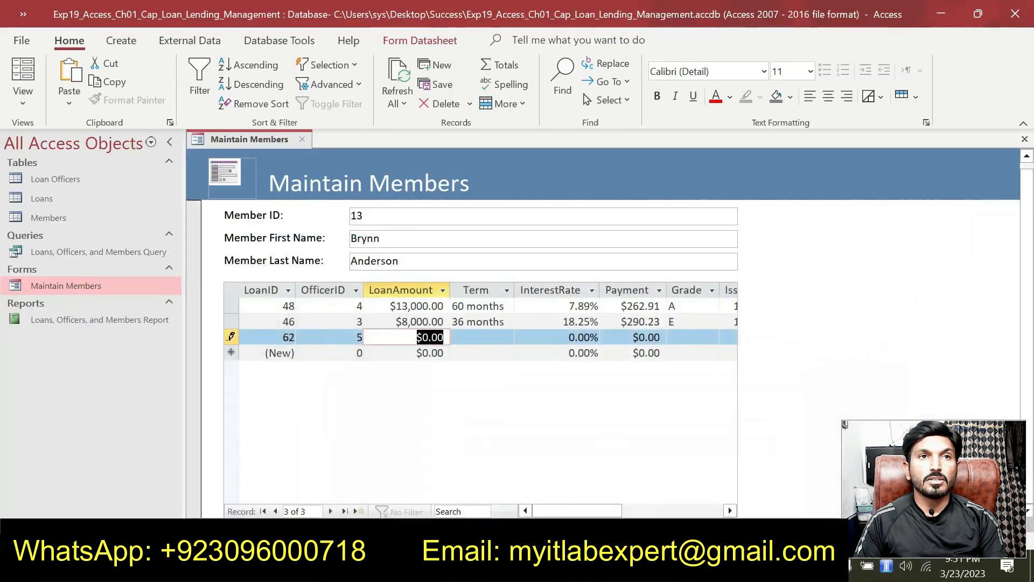
pyautogui.write('17000')
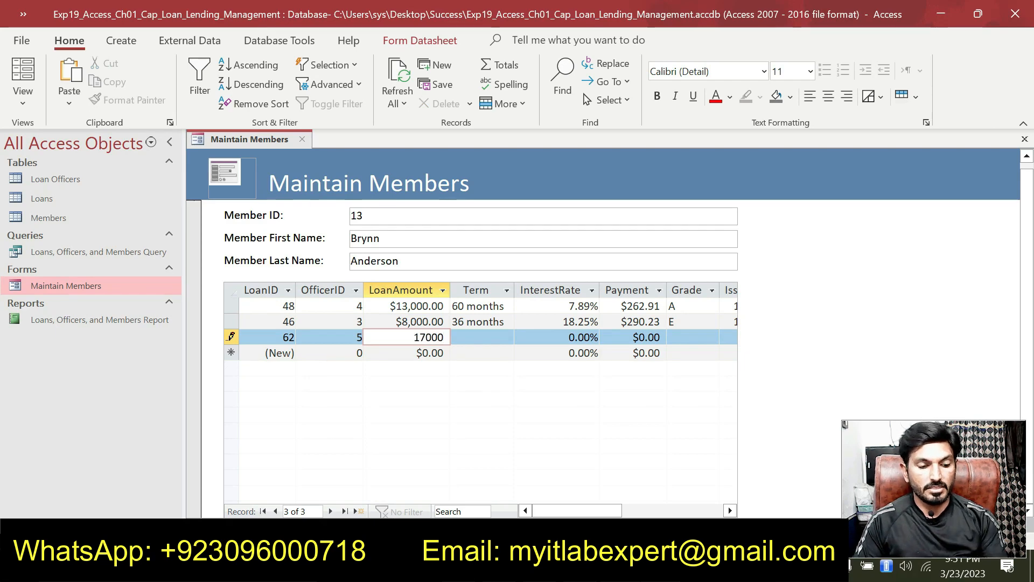
pyautogui.press('Tab')
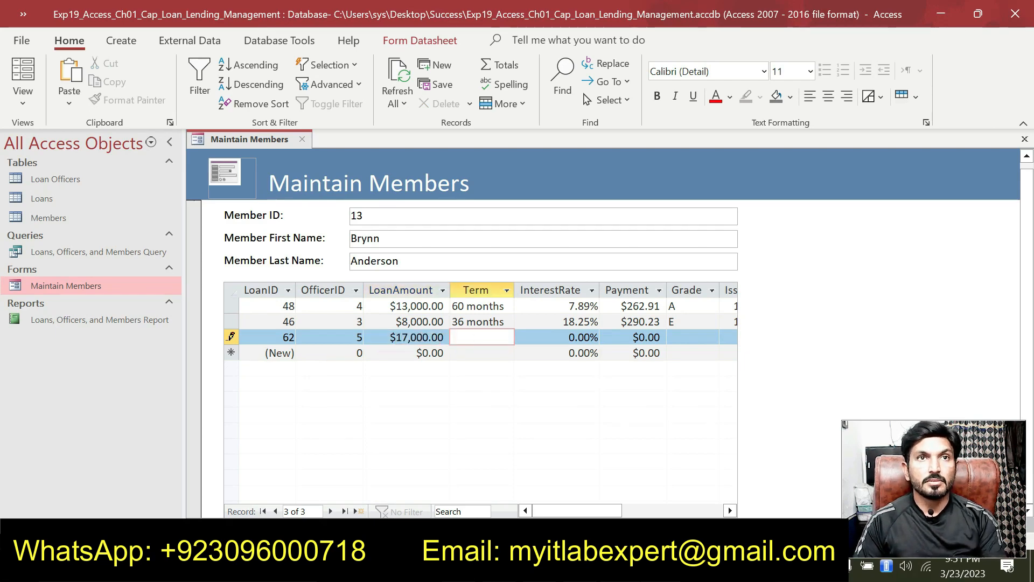
# Check the loan term in the Word instructions, then set the new loan's Term to 36 months in Access
pyautogui.hotkey('alt', 'Tab')
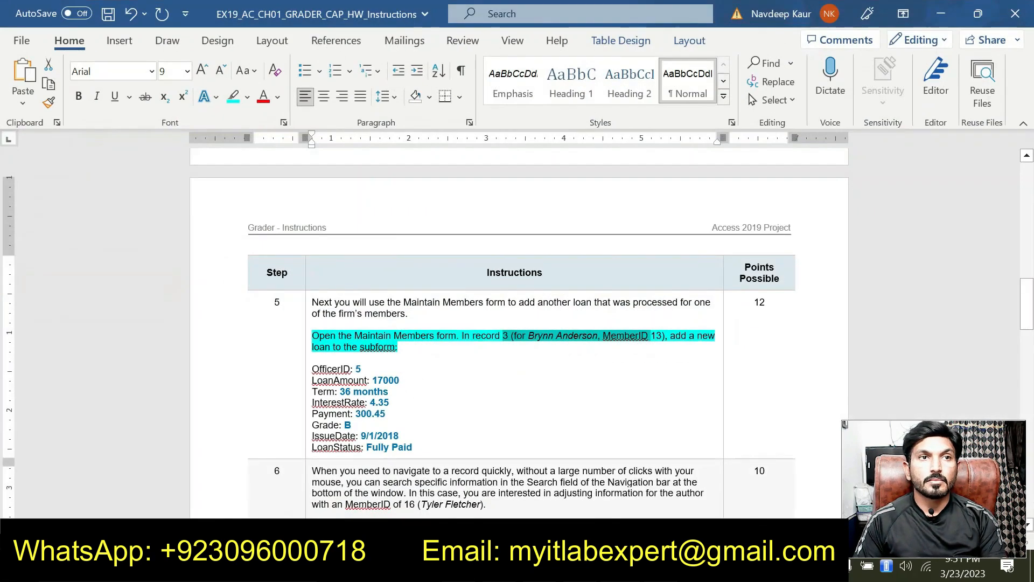
pyautogui.hotkey('alt', 'Tab')
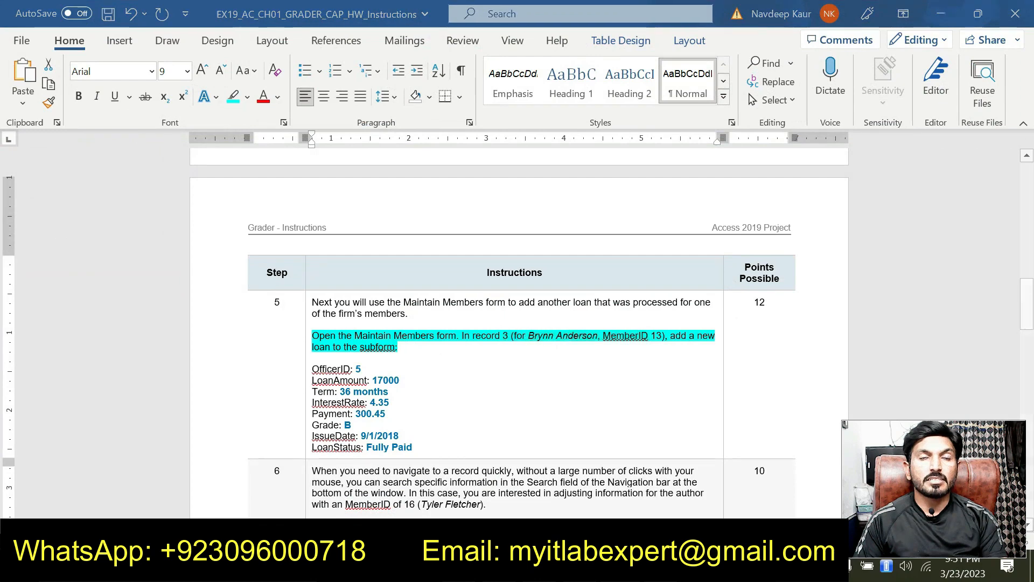
pyautogui.write('36')
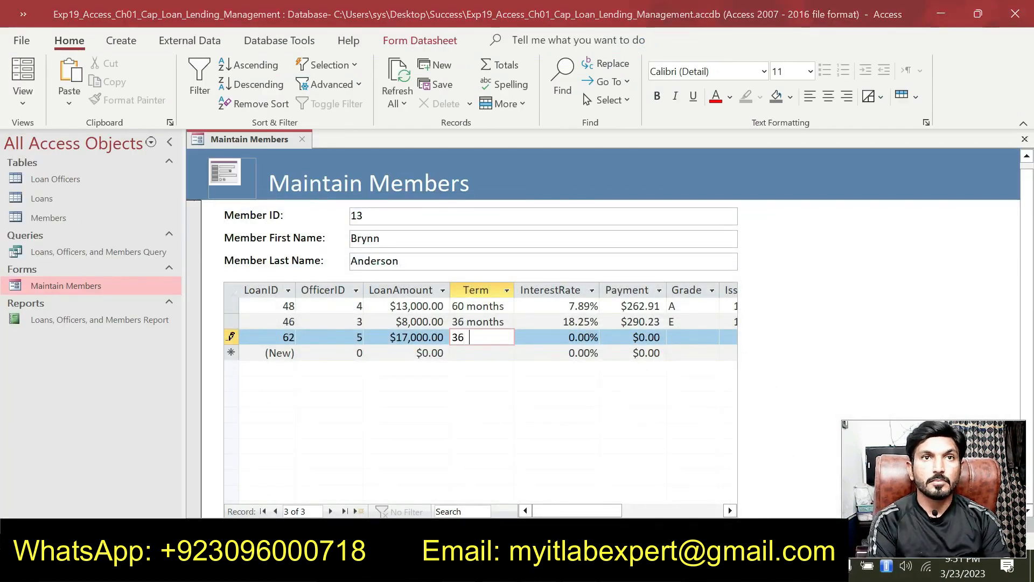
pyautogui.write(' MO')
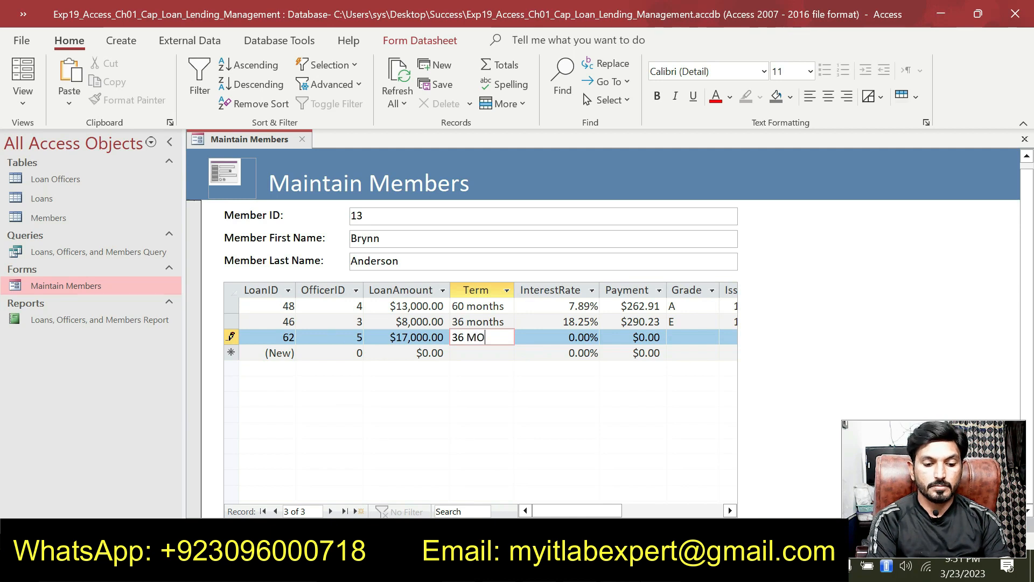
pyautogui.write('N')
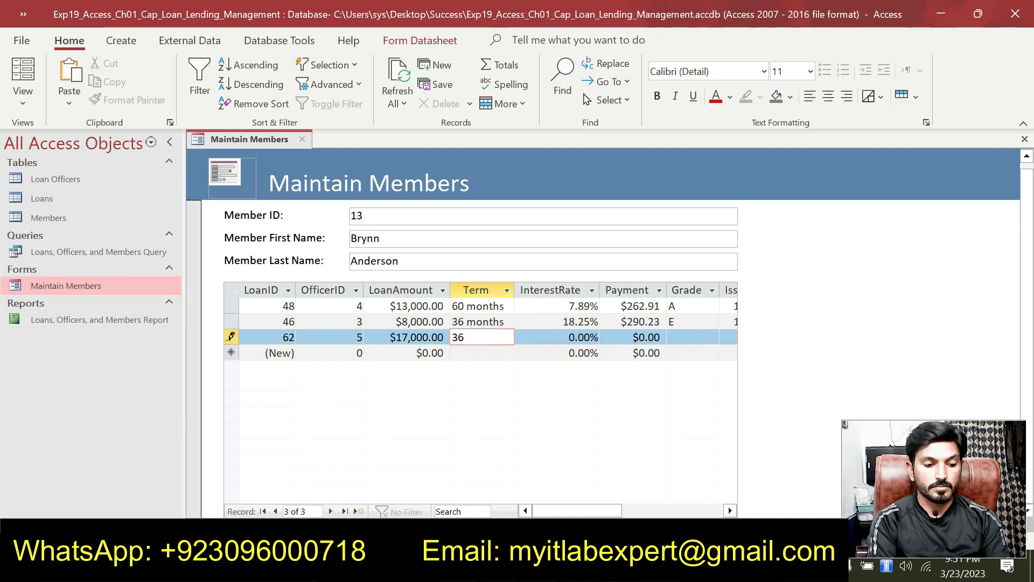
pyautogui.write('months')
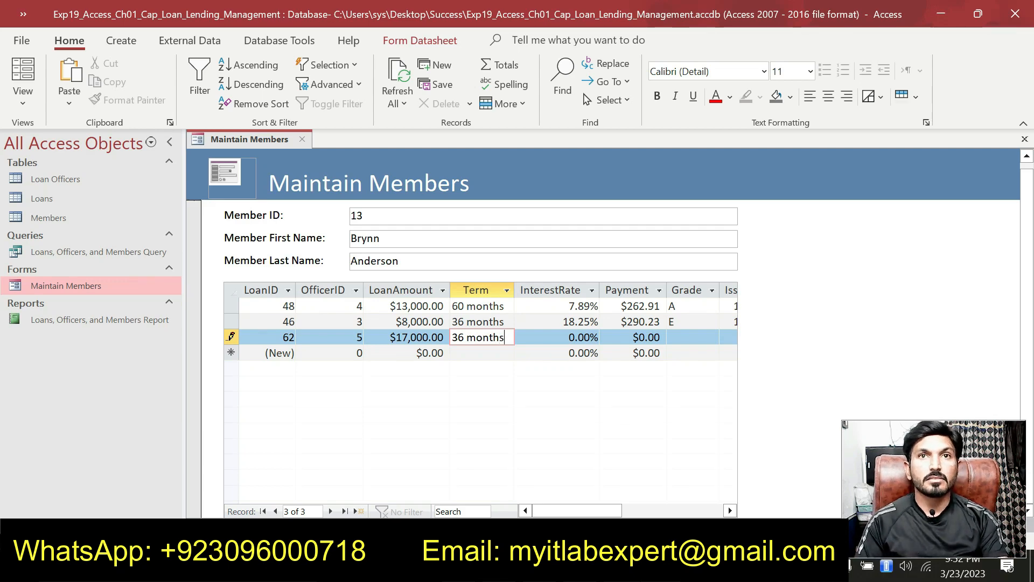
pyautogui.press('Tab')
# Look up the interest rate in the Word instructions, then set the new loan's InterestRate to 4.35% in Access
pyautogui.click(634, 566)
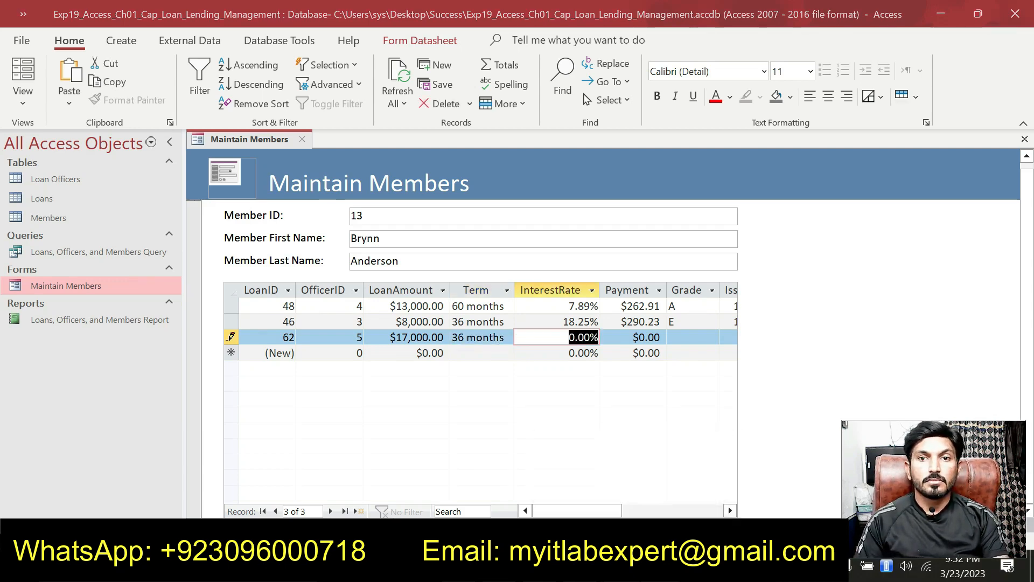
pyautogui.moveTo(389, 402); pyautogui.dragTo(376, 403)
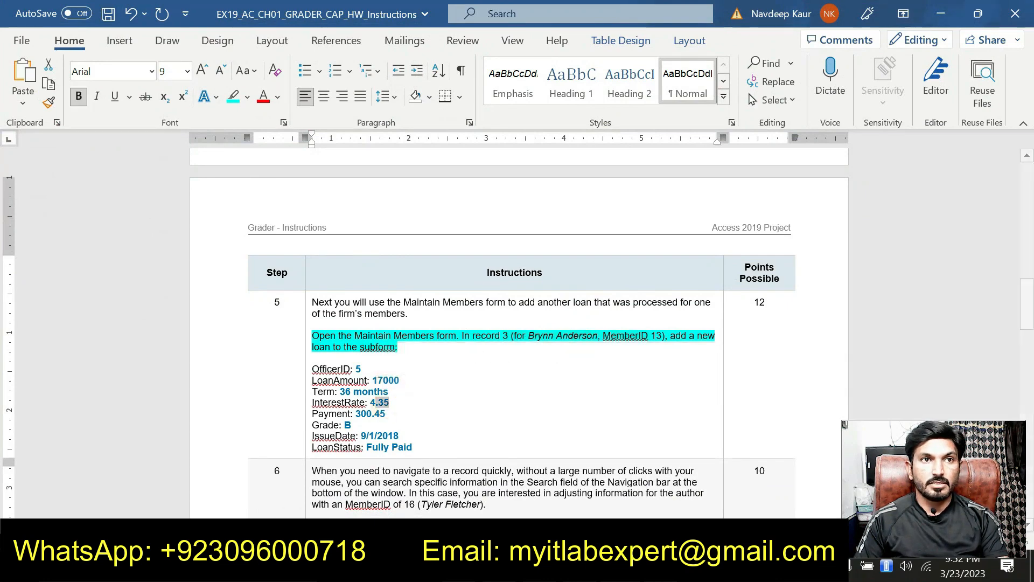
pyautogui.click(633, 566)
pyautogui.write('4')
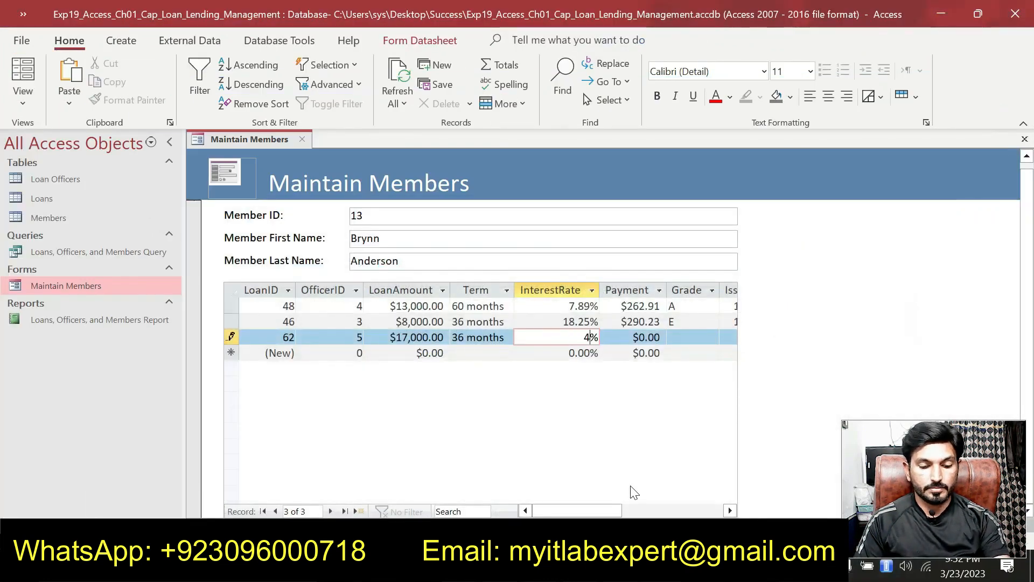
pyautogui.write('.35')
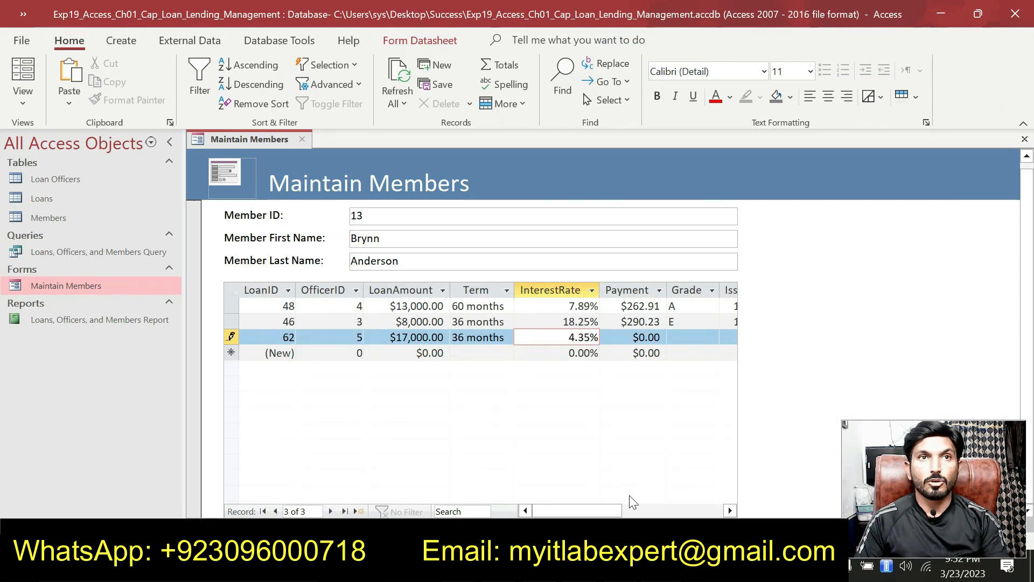
# Copy the payment amount from step 5 in Word, then set the new loan's Payment to 300.45 in Access
pyautogui.hotkey('alt', 'Tab')
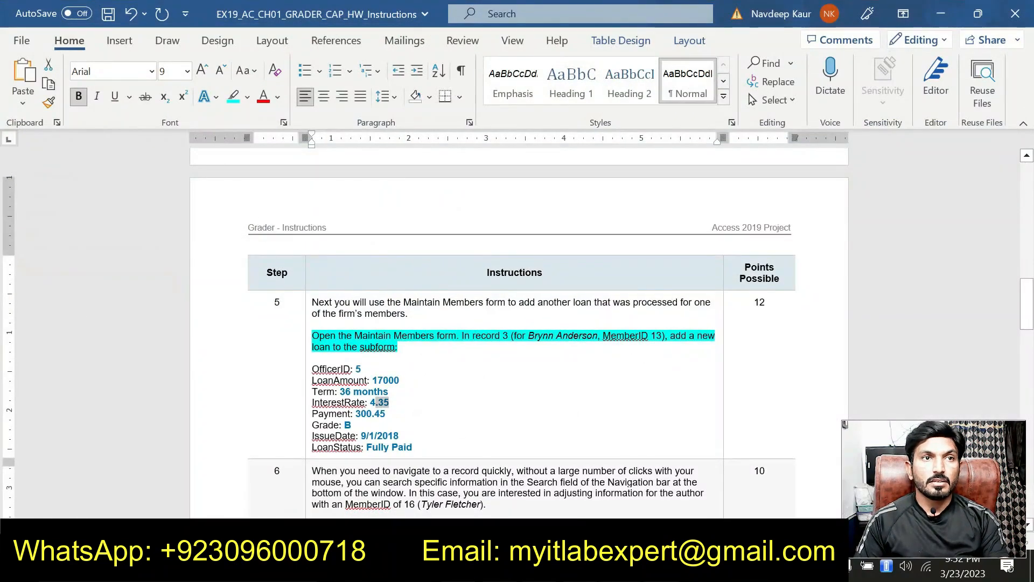
pyautogui.moveTo(387, 414); pyautogui.dragTo(354, 414)
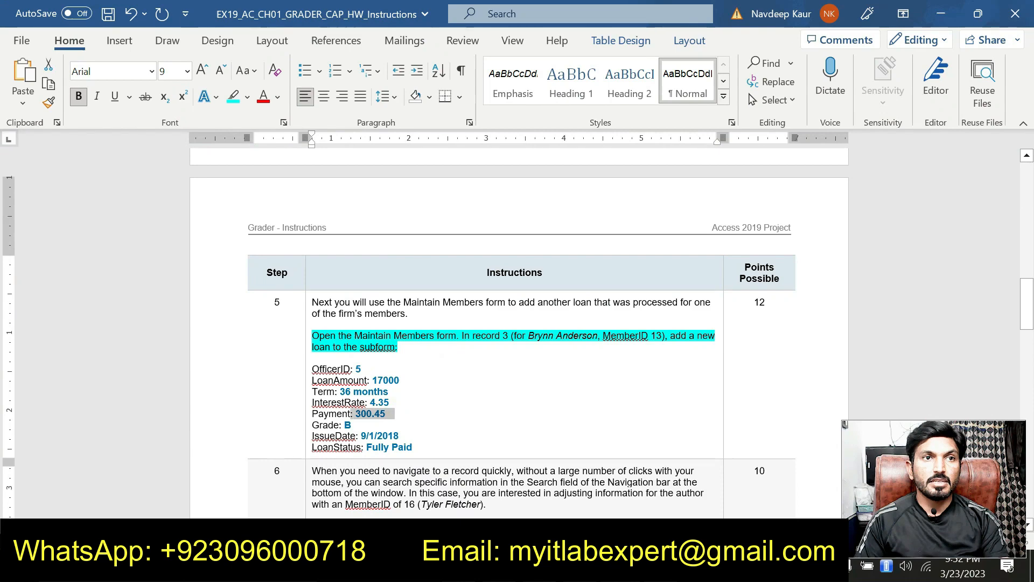
pyautogui.hotkey('ctrl', 'c')
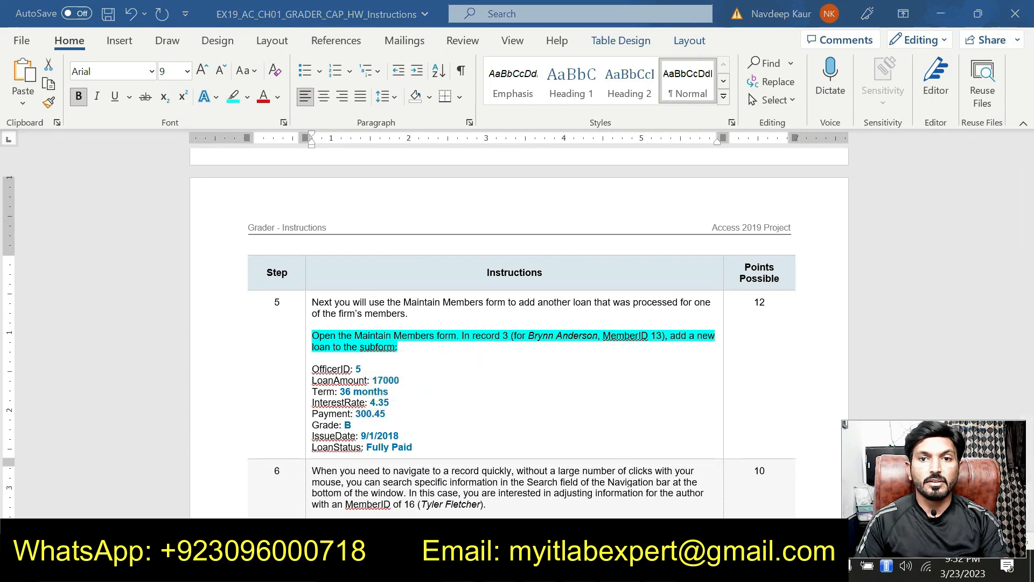
pyautogui.hotkey('alt', 'Tab')
pyautogui.press('Tab')
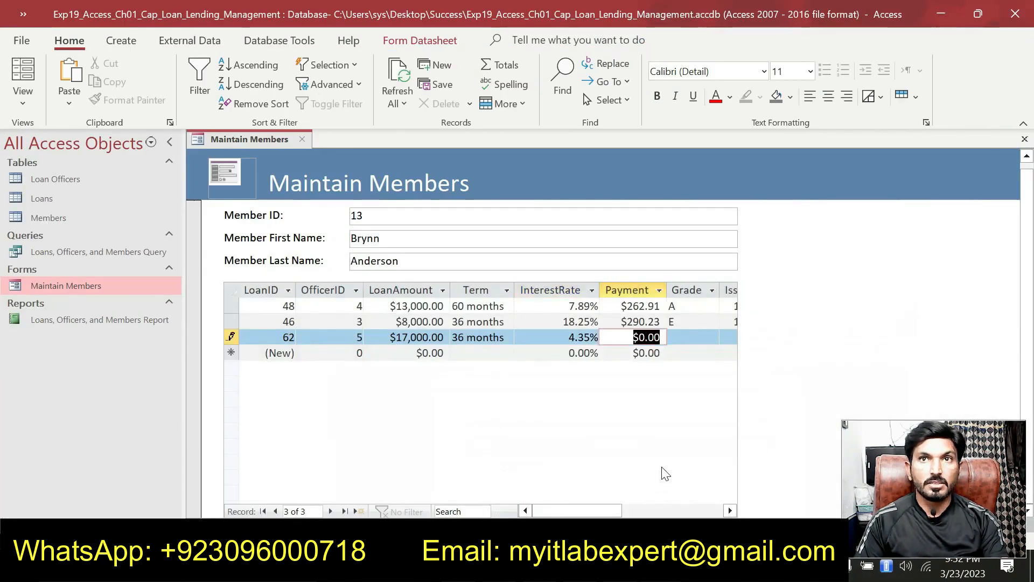
pyautogui.write('300.445')
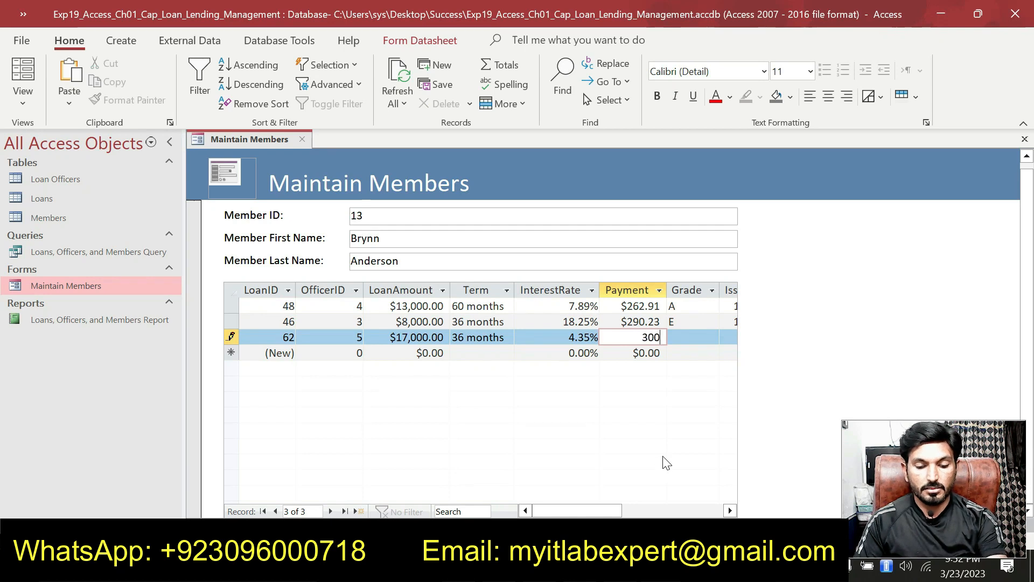
pyautogui.press('BackSpace')
pyautogui.press('BackSpace')
pyautogui.write('5')
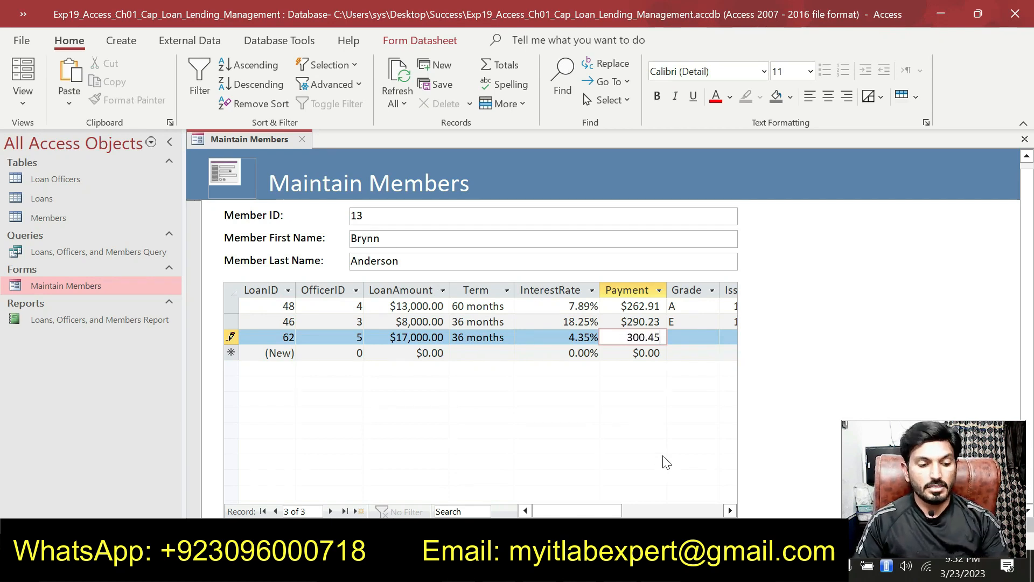
pyautogui.press('Tab')
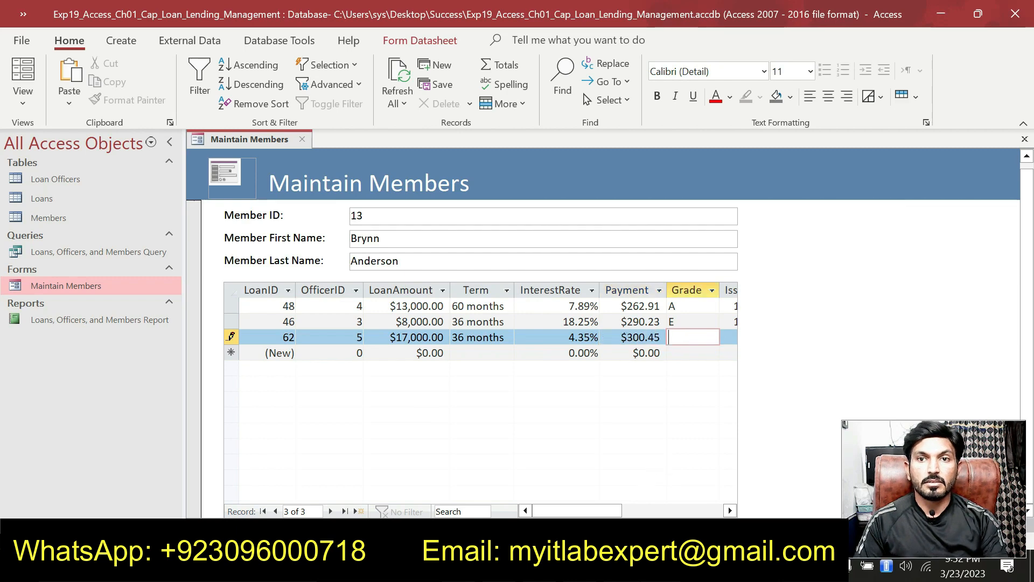
# Check the grade in the Word instructions, then set the new loan's Grade to B in Access
pyautogui.hotkey('alt', 'Tab')
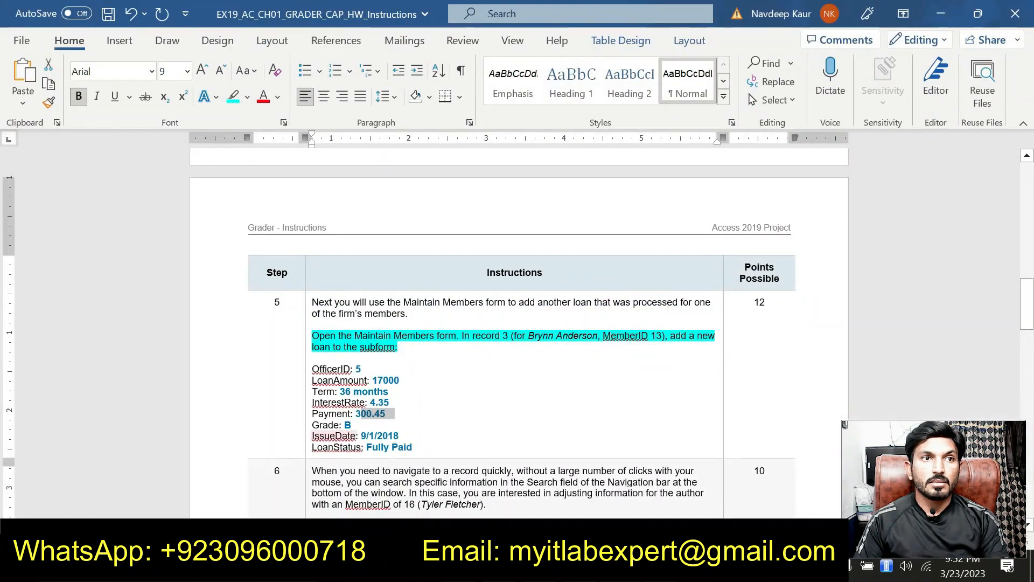
pyautogui.hotkey('alt', 'Tab')
pyautogui.write('B')
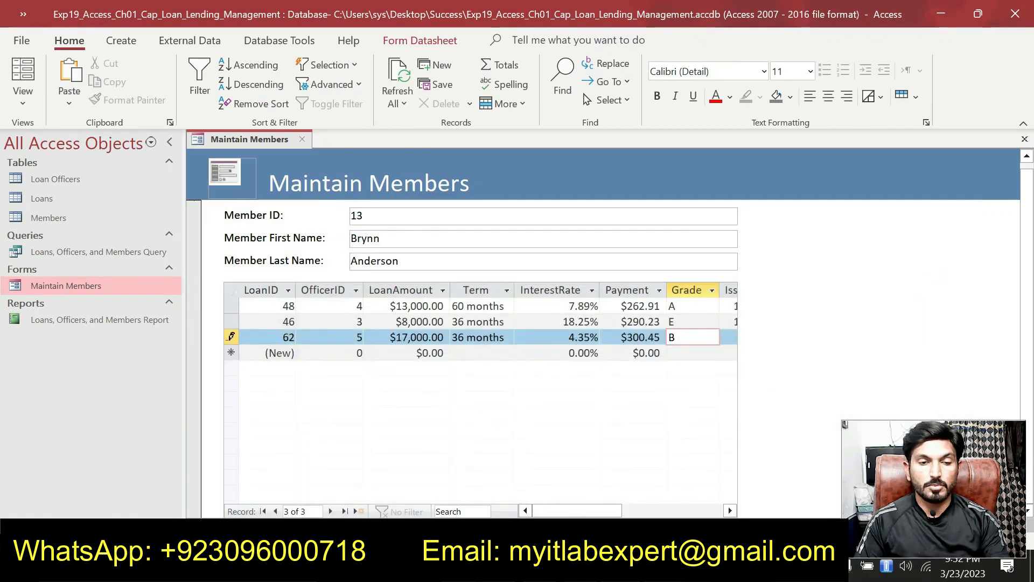
pyautogui.press('Tab')
# Look up the issue date in step 5 in Word, then set the new loan's IssueDate to 9/1/2018 in Access
pyautogui.hotkey('alt', 'Tab')
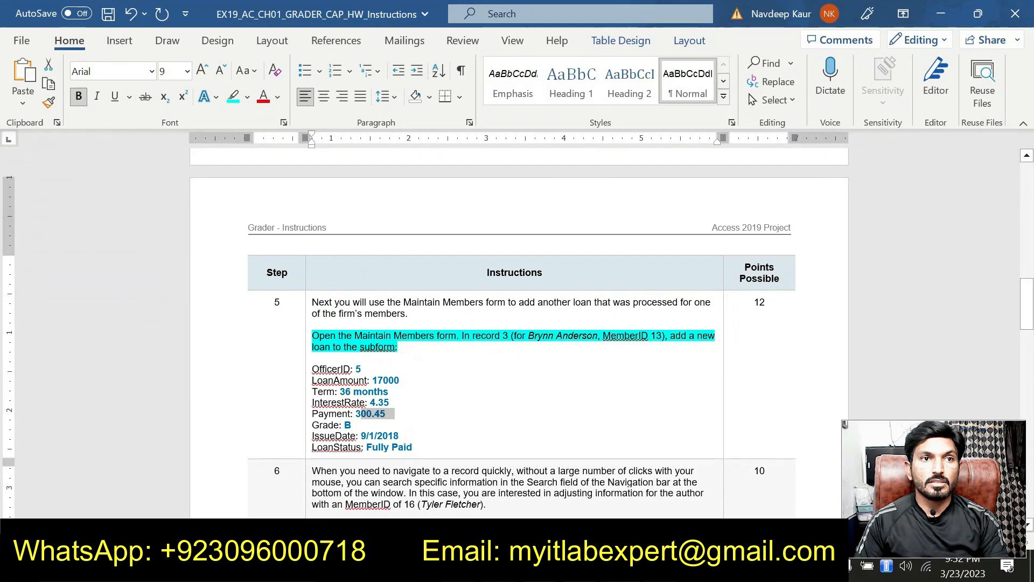
pyautogui.doubleClick(366, 435)
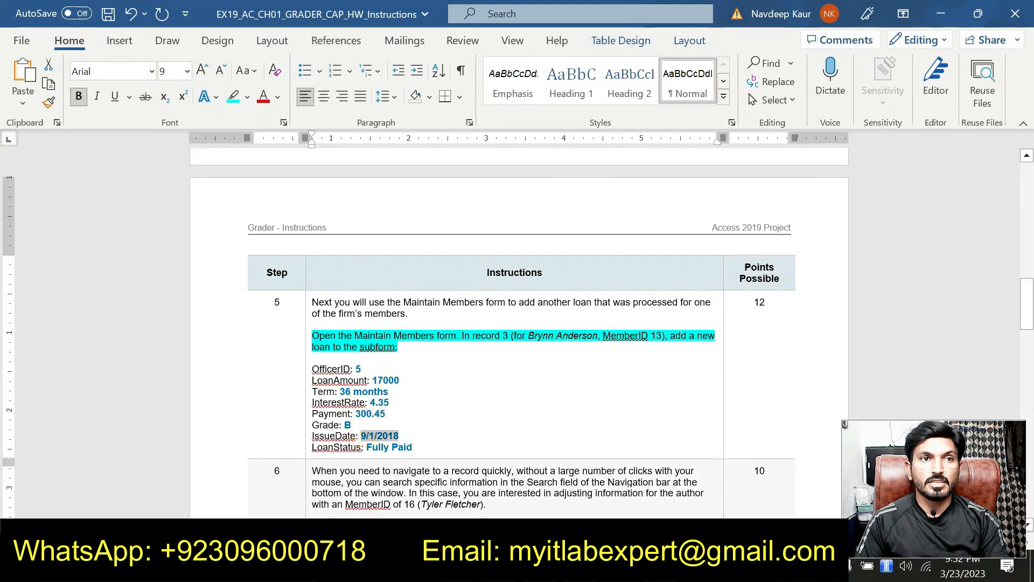
pyautogui.hotkey('alt', 'Tab')
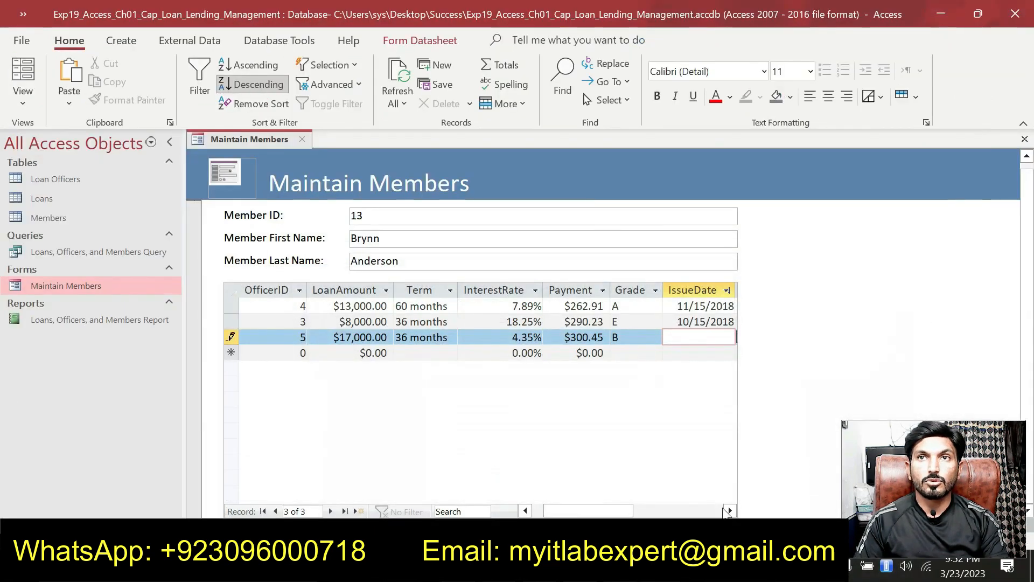
pyautogui.write('9')
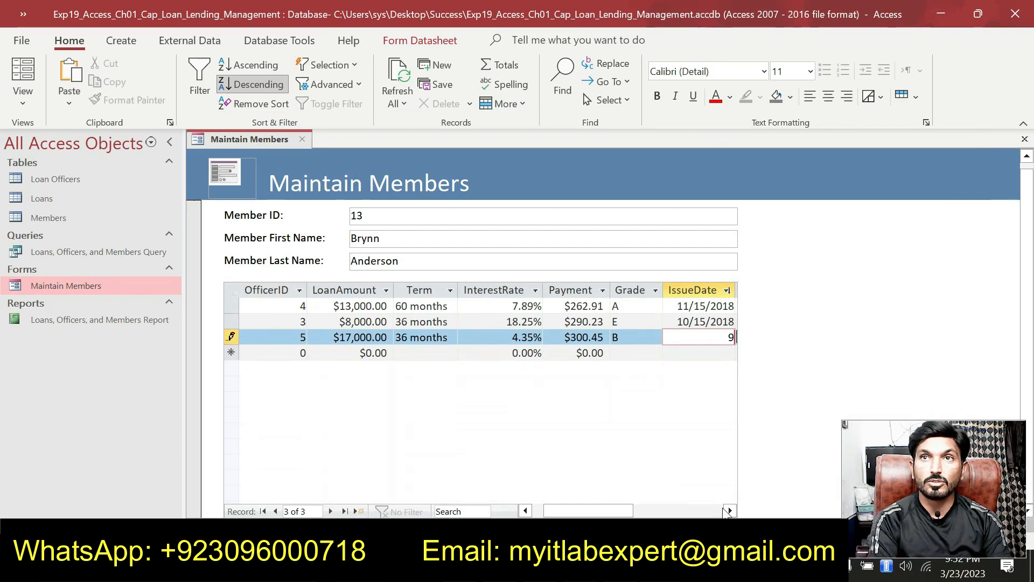
pyautogui.write('/1/2')
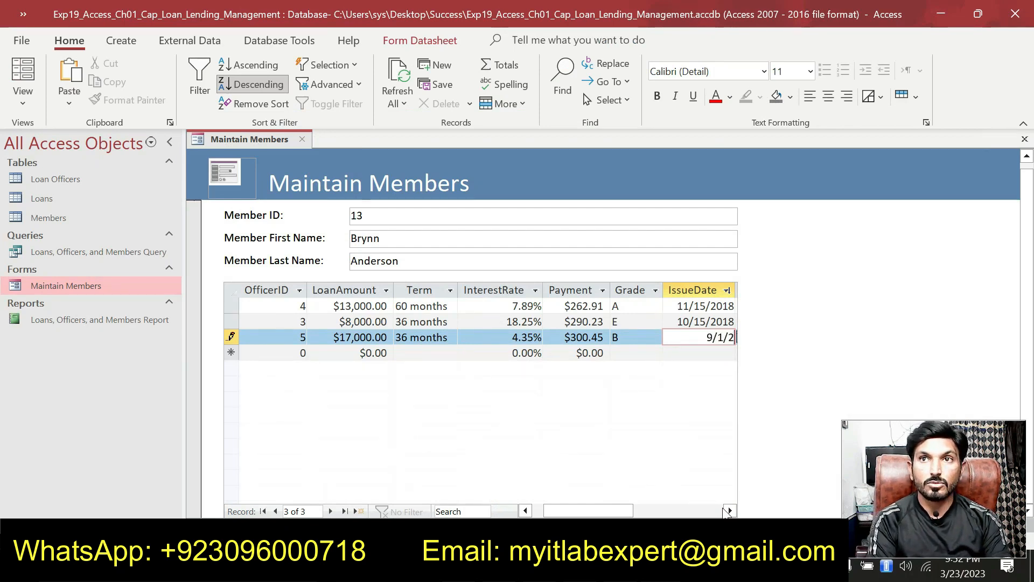
pyautogui.write('018')
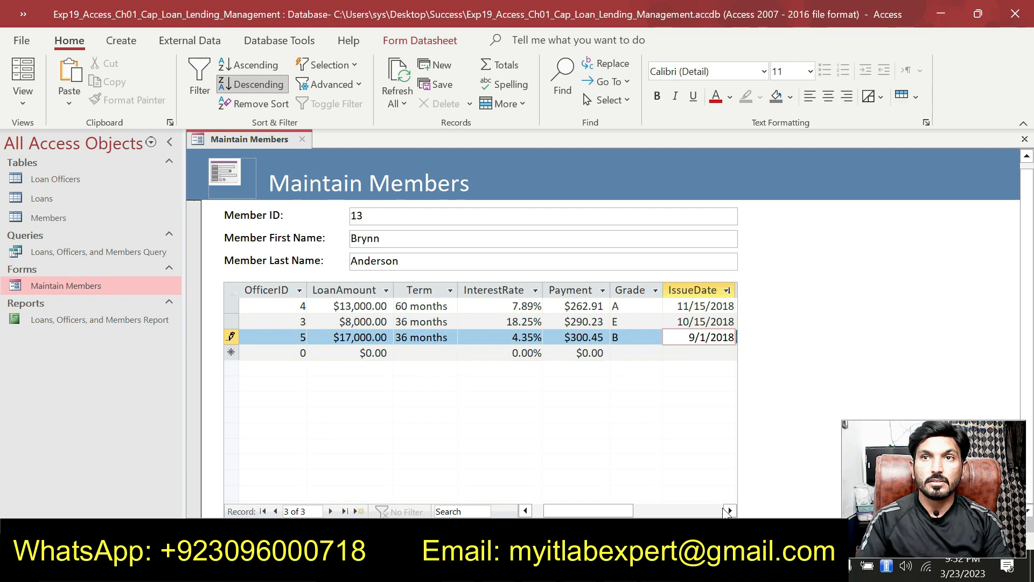
pyautogui.press('Tab')
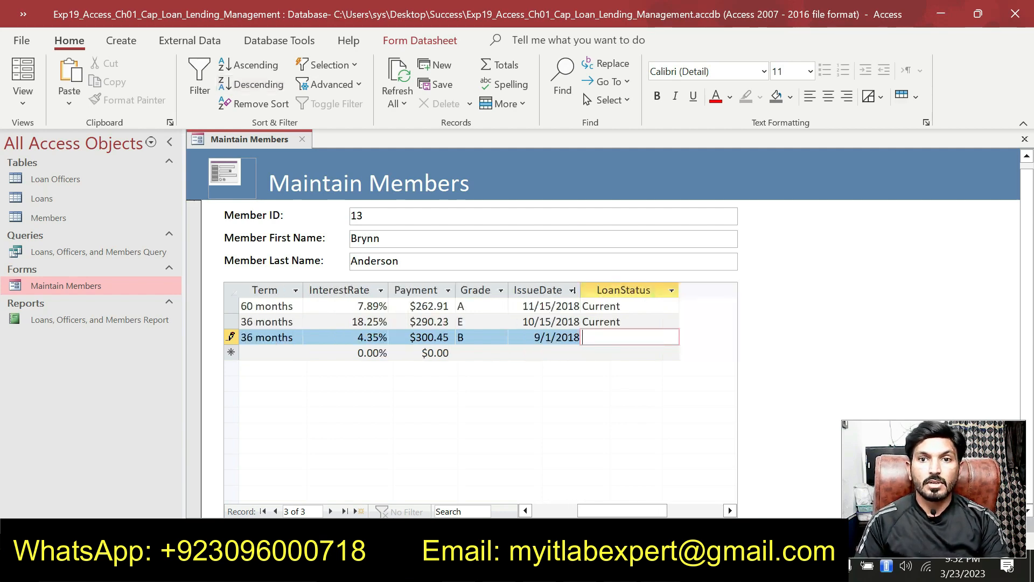
# Look up the loan status in step 5 in Word, then set the new loan's LoanStatus to Fully Paid in Access
pyautogui.hotkey('alt', 'Tab')
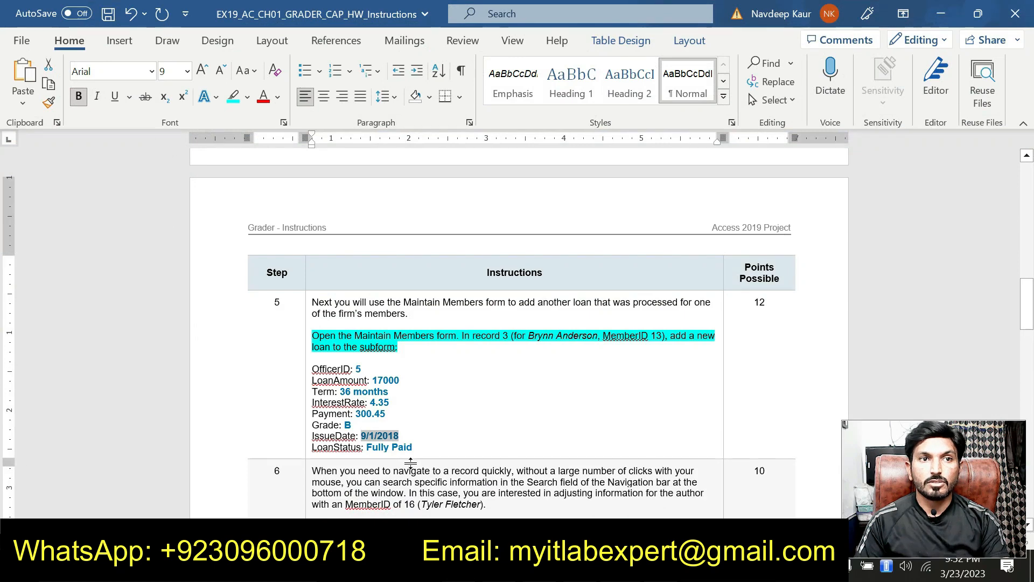
pyautogui.hotkey('alt', 'Tab')
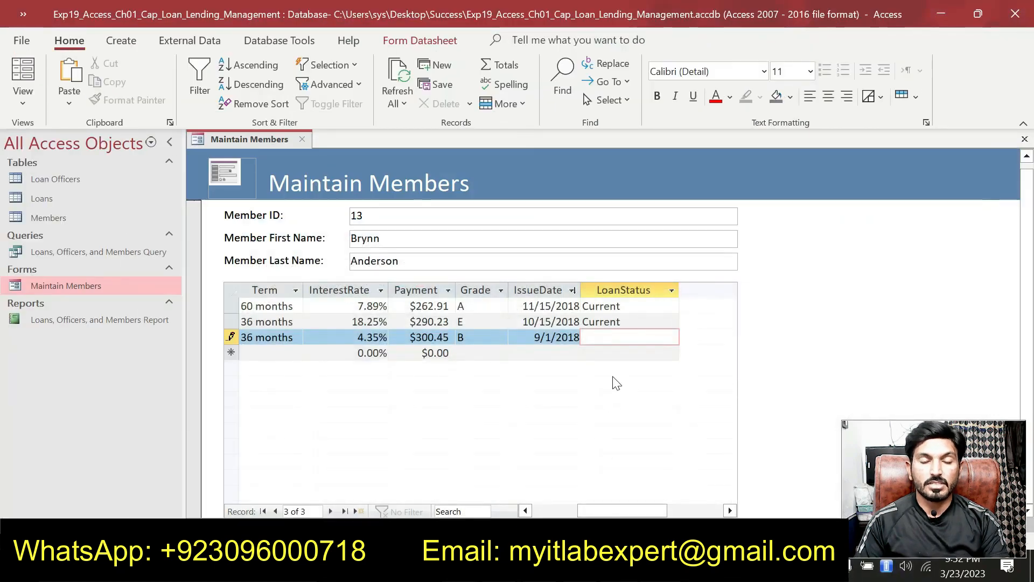
pyautogui.write('Fully')
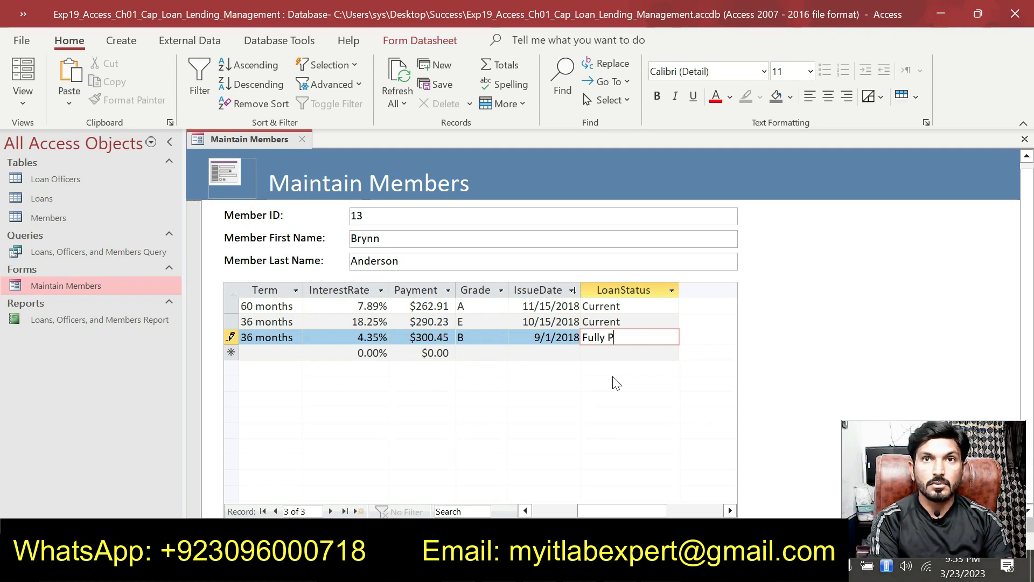
pyautogui.write(' Paid')
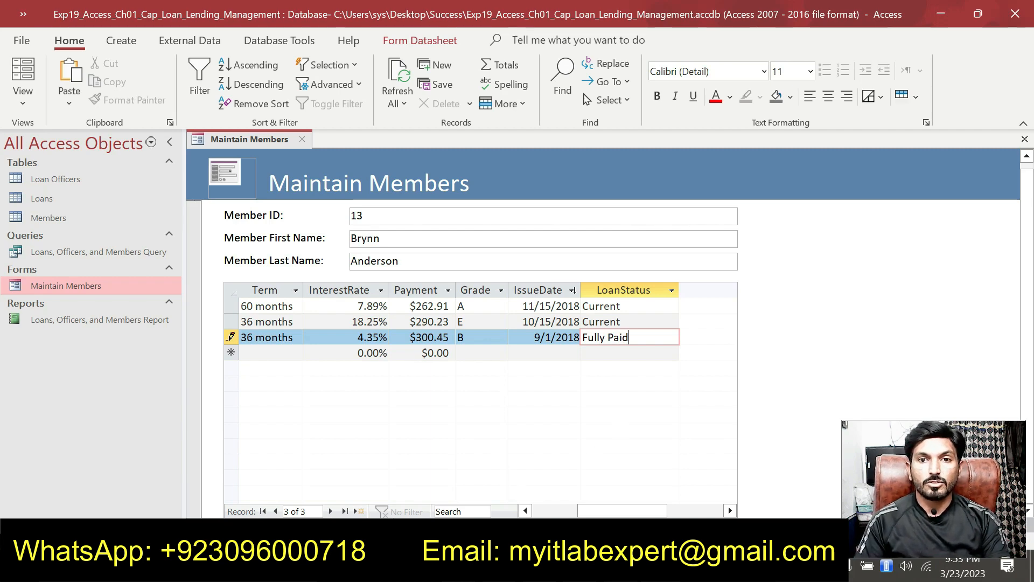
# Review step 5's loan details in Word and remove the highlight from its Maintain Members instruction paragraph
pyautogui.hotkey('alt', 'Tab')
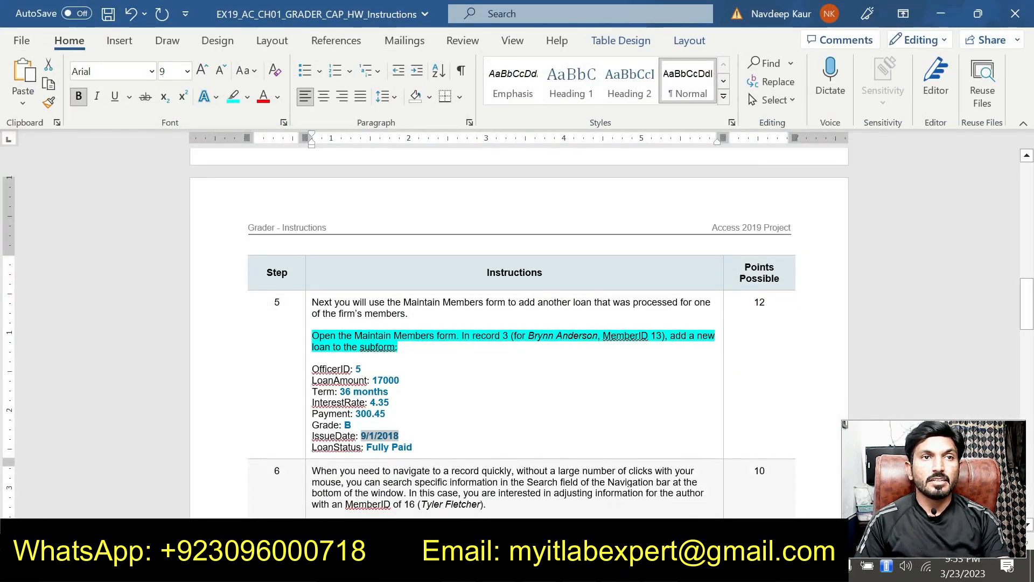
pyautogui.moveTo(412, 447); pyautogui.dragTo(311, 377)
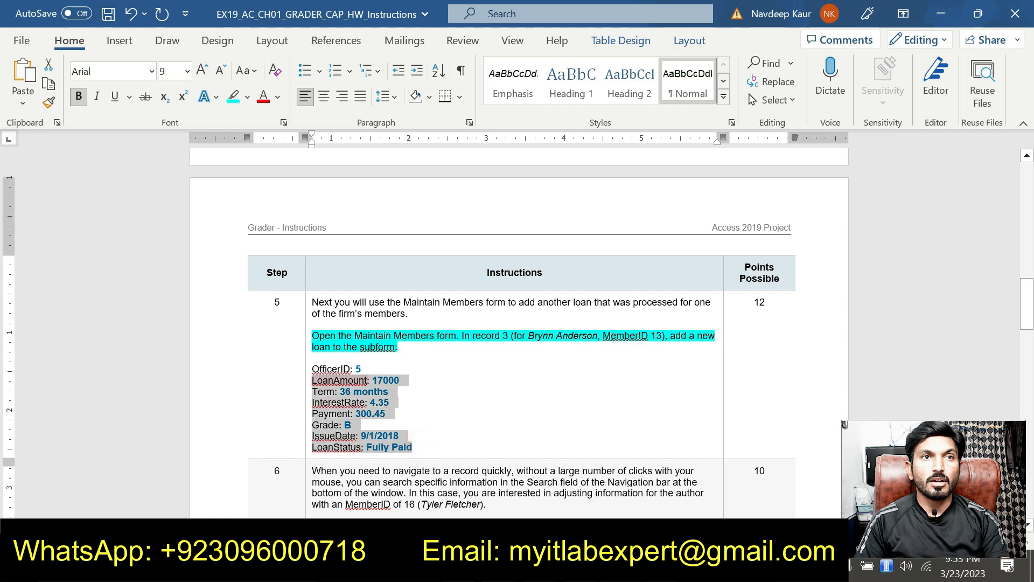
pyautogui.click(506, 417)
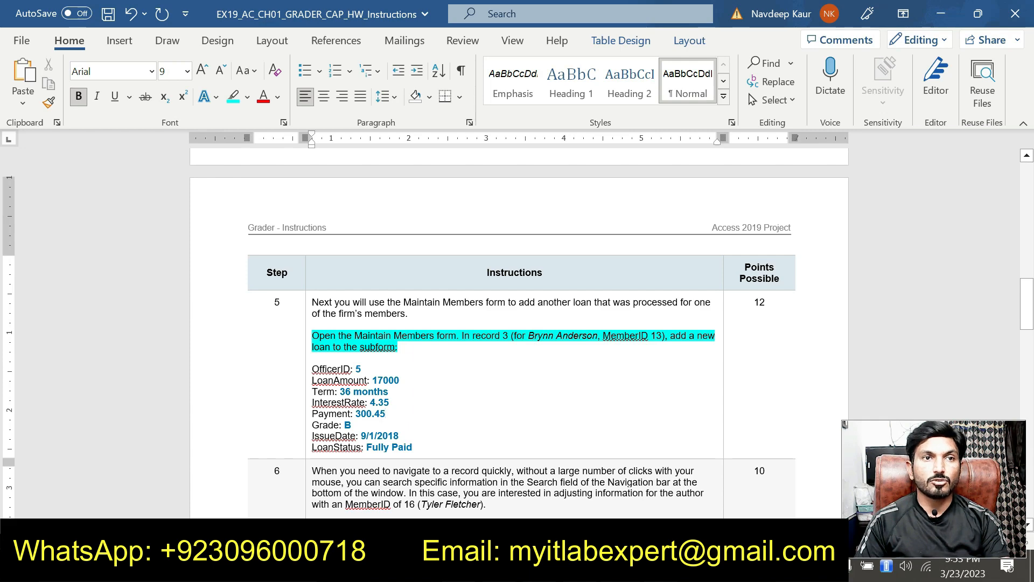
pyautogui.scroll(-3, 517, 334)
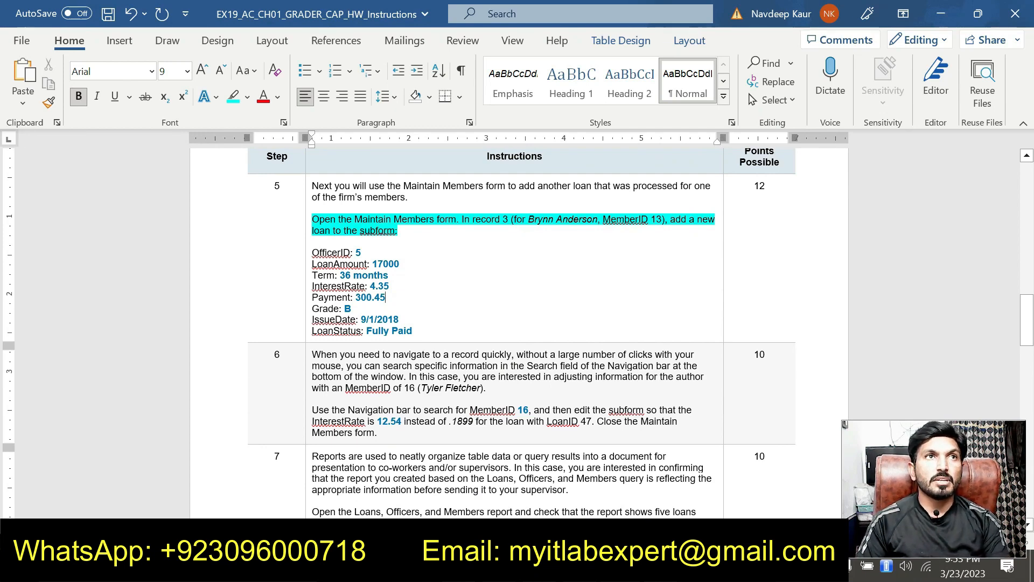
pyautogui.tripleClick(407, 229)
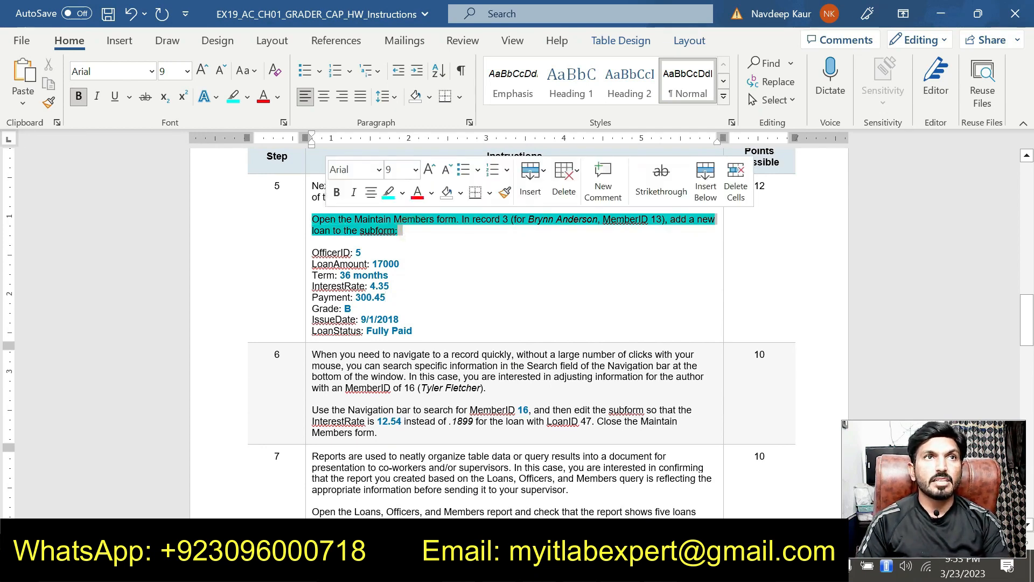
pyautogui.click(383, 197)
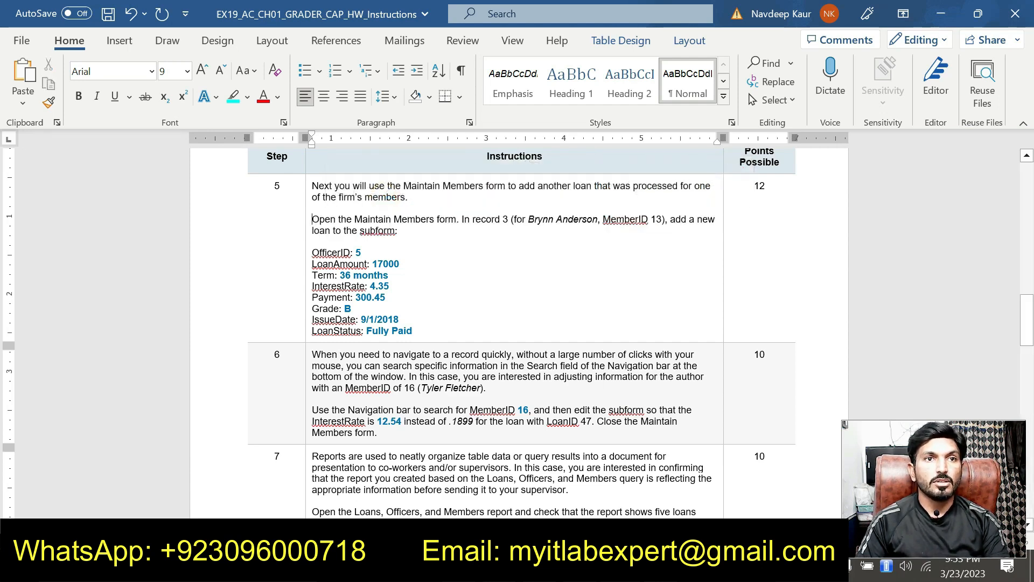
# Highlight all of step 6's instructions in turquoise
pyautogui.moveTo(377, 432); pyautogui.dragTo(311, 354)
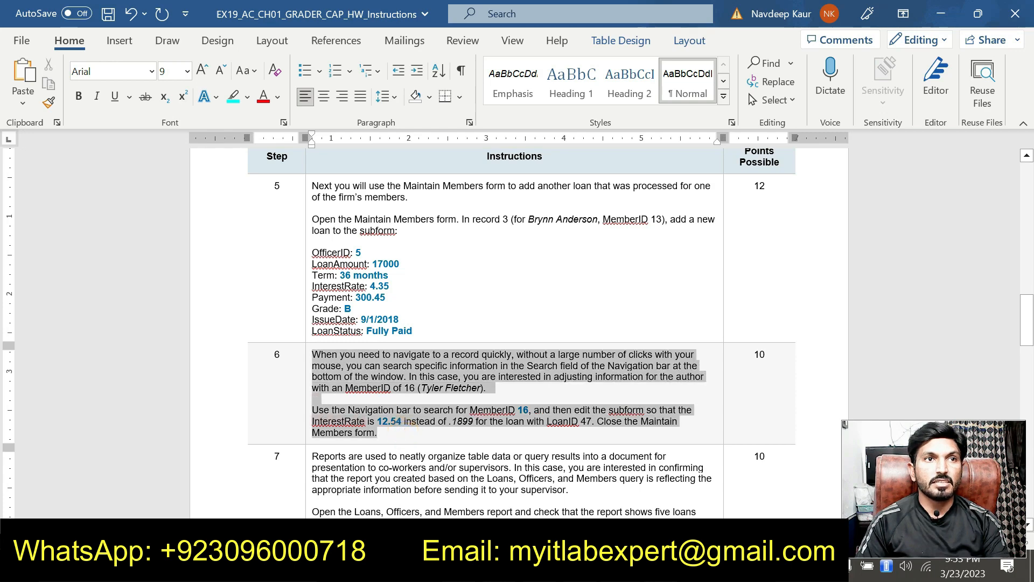
pyautogui.click(371, 328)
pyautogui.click(370, 390)
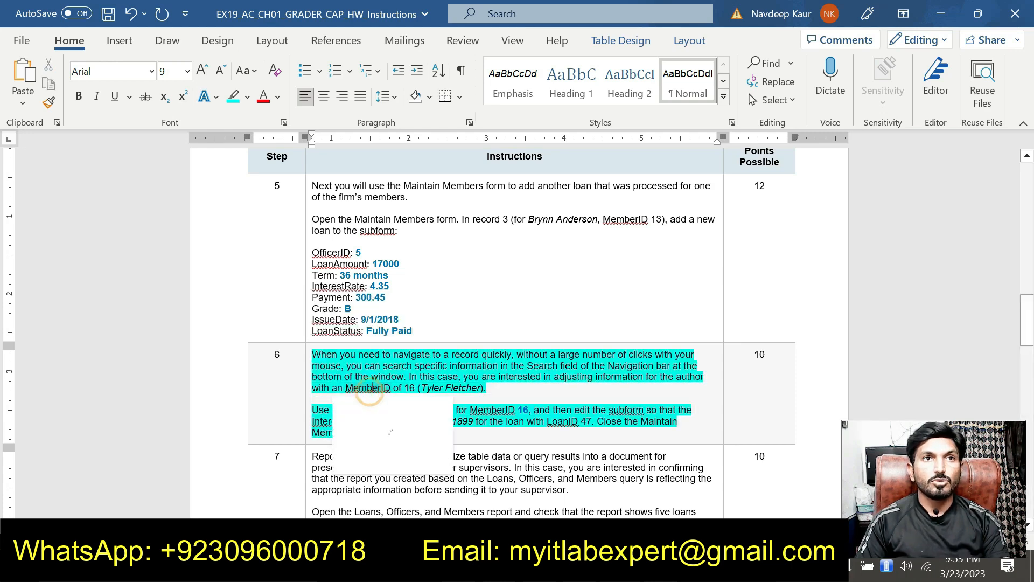
pyautogui.click(457, 402)
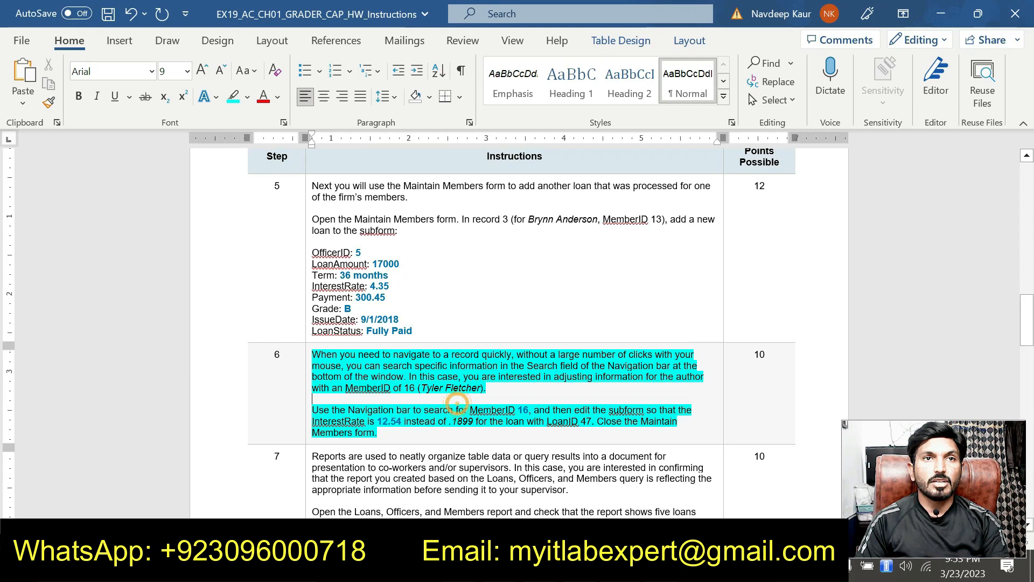
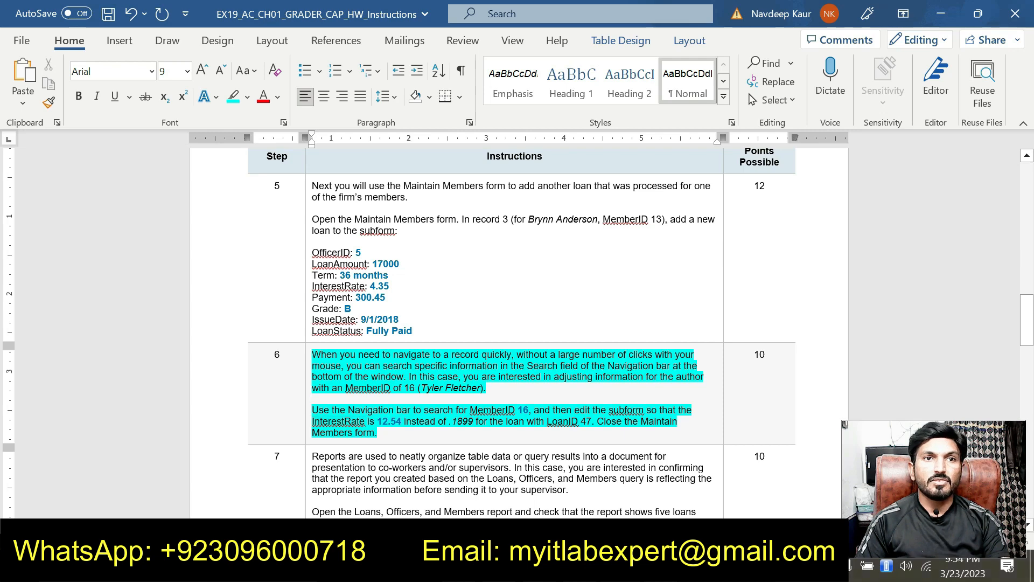
# Switch to Access and advance the Maintain Members form to the record with MemberID 16
pyautogui.scroll(-2, 517, 334)
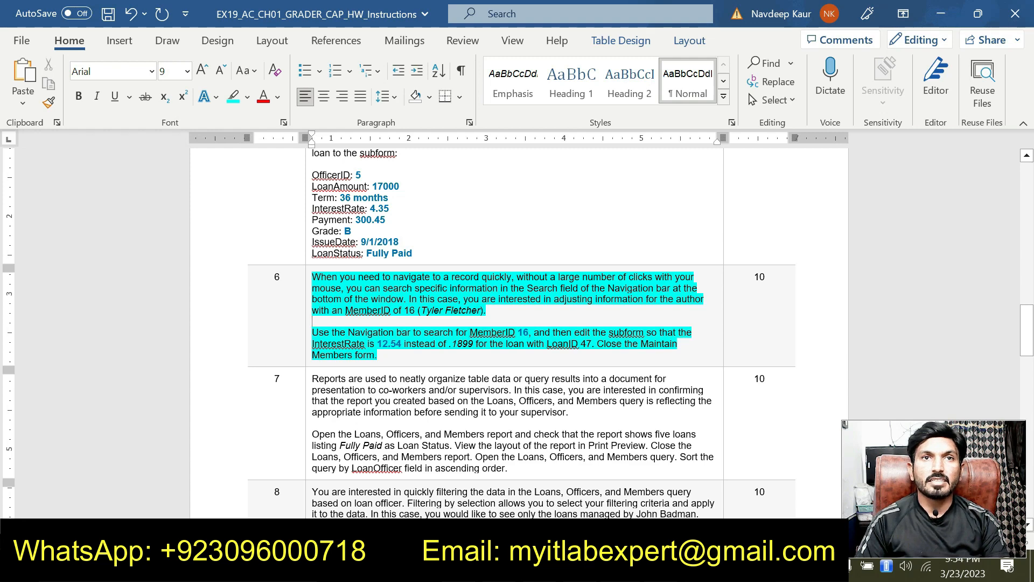
pyautogui.hotkey('alt', 'Tab')
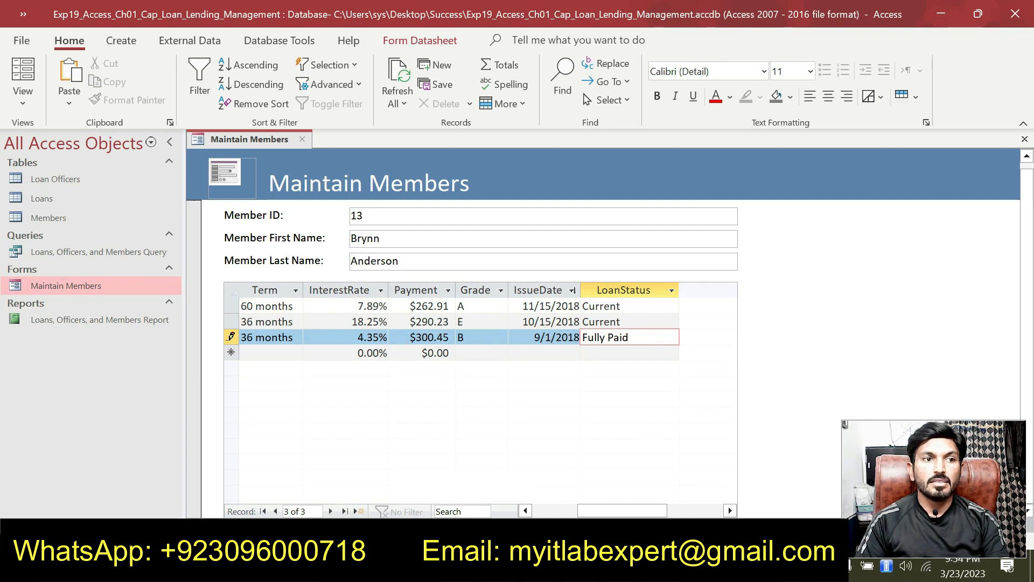
pyautogui.click(293, 525)
pyautogui.click(293, 525)
pyautogui.click(293, 525)
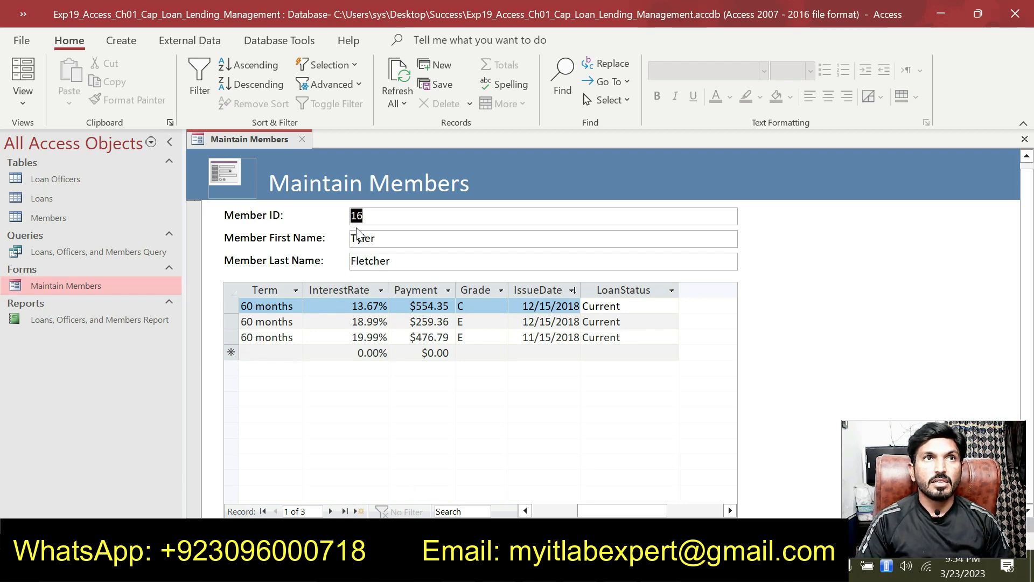
# Check the MemberID and member name given in step 6 in Word, then return to Access
pyautogui.hotkey('alt', 'Tab')
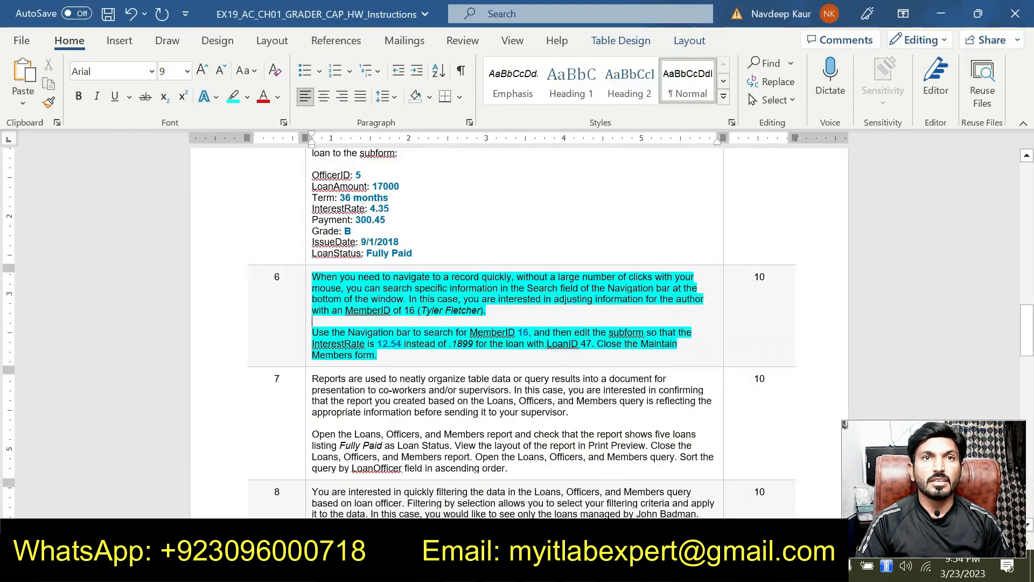
pyautogui.moveTo(435, 313)
pyautogui.mouseDown()
pyautogui.moveTo(462, 317)
pyautogui.moveTo(438, 314)
pyautogui.mouseUp()
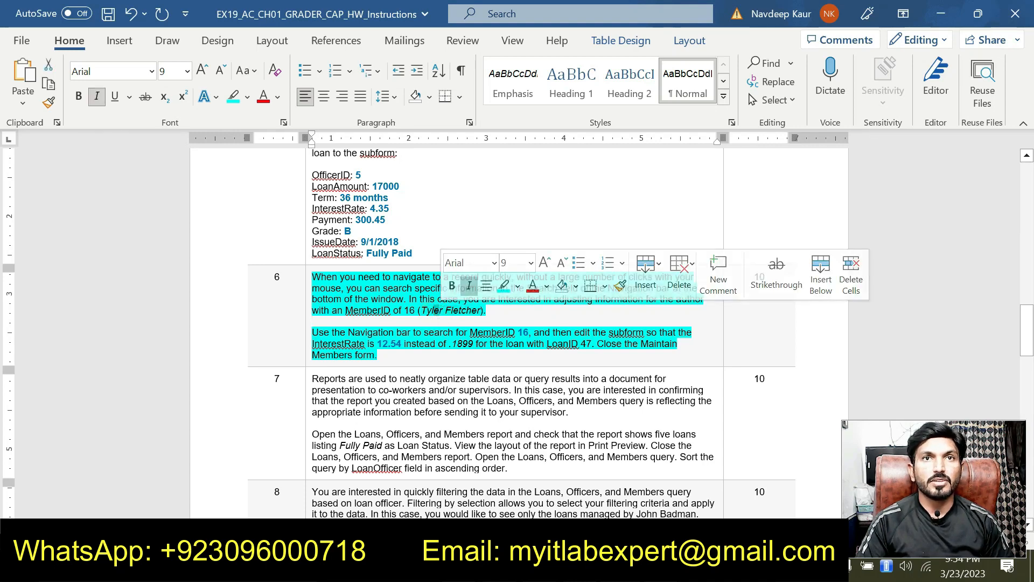
pyautogui.click(460, 359)
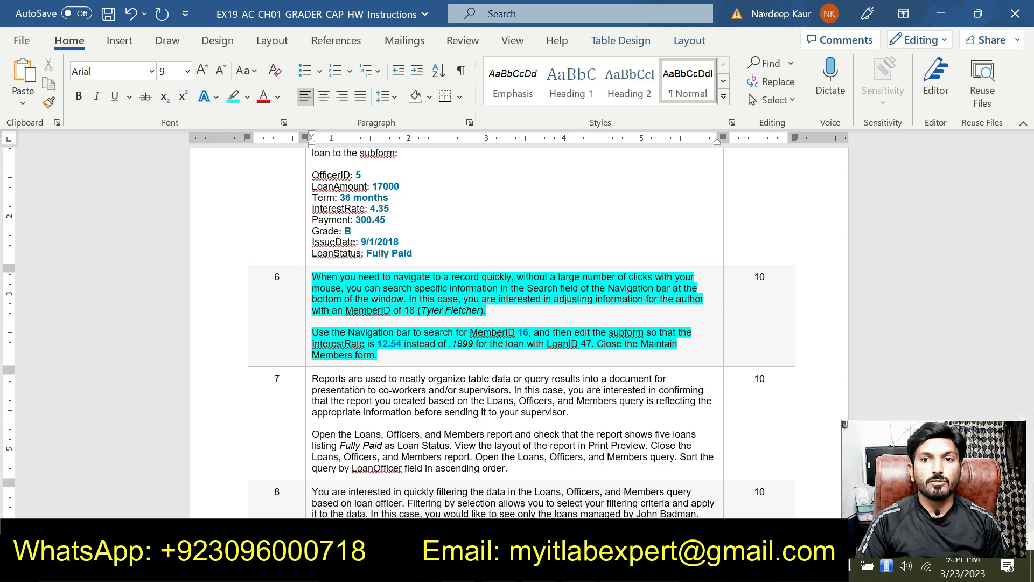
pyautogui.click(598, 568)
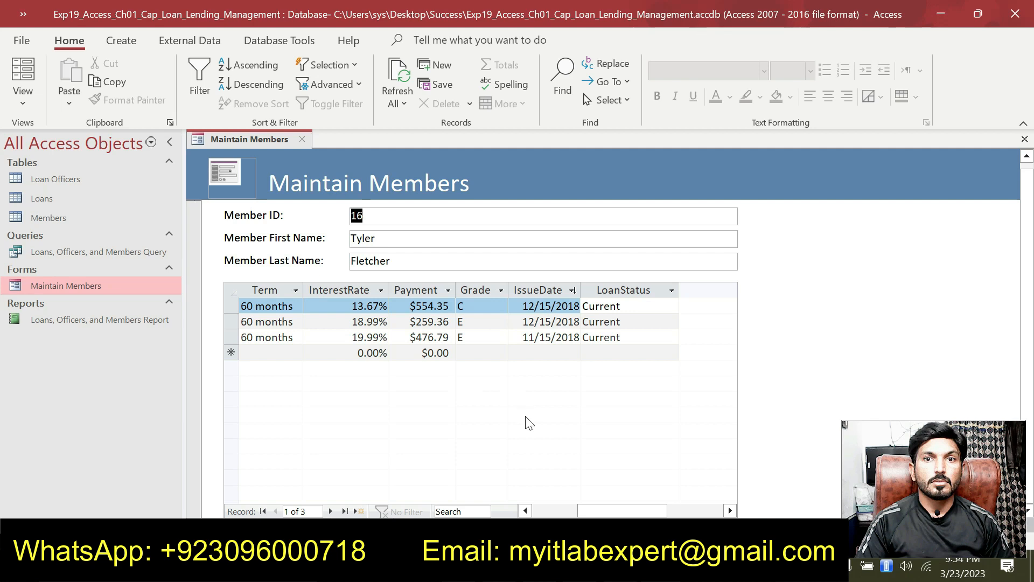
# Select the 18.99% InterestRate in the member's loan subform and compare it with step 6 in Word
pyautogui.click(586, 510)
pyautogui.moveTo(584, 510)
pyautogui.mouseDown()
pyautogui.moveTo(659, 511)
pyautogui.moveTo(573, 510)
pyautogui.mouseUp()
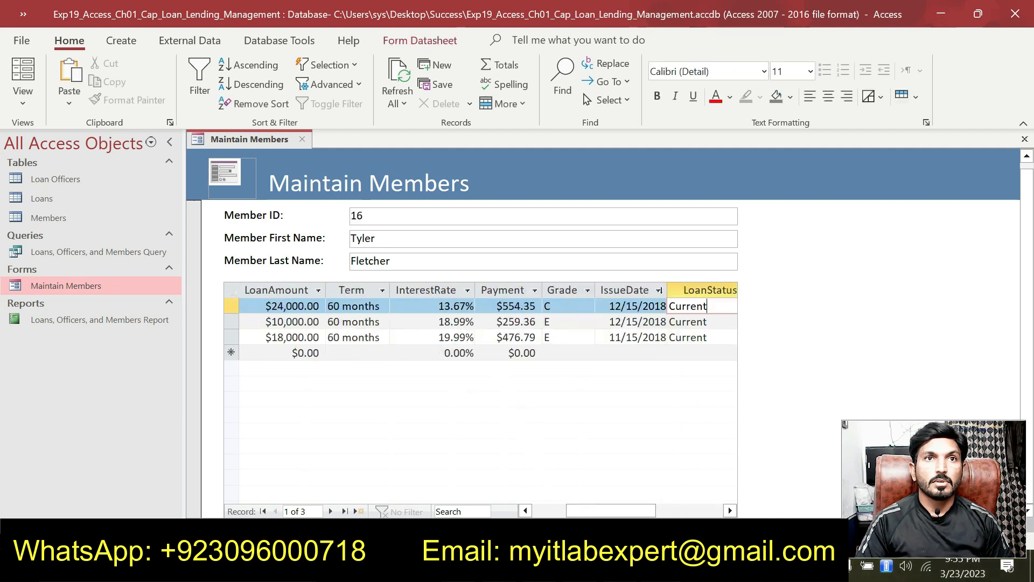
pyautogui.click(453, 327)
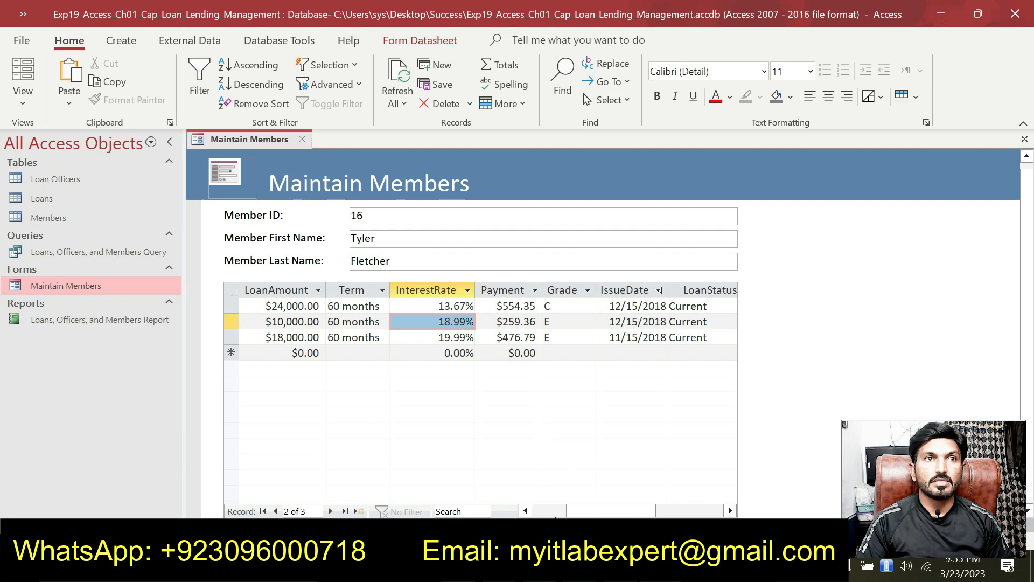
pyautogui.hotkey('alt', 'Tab')
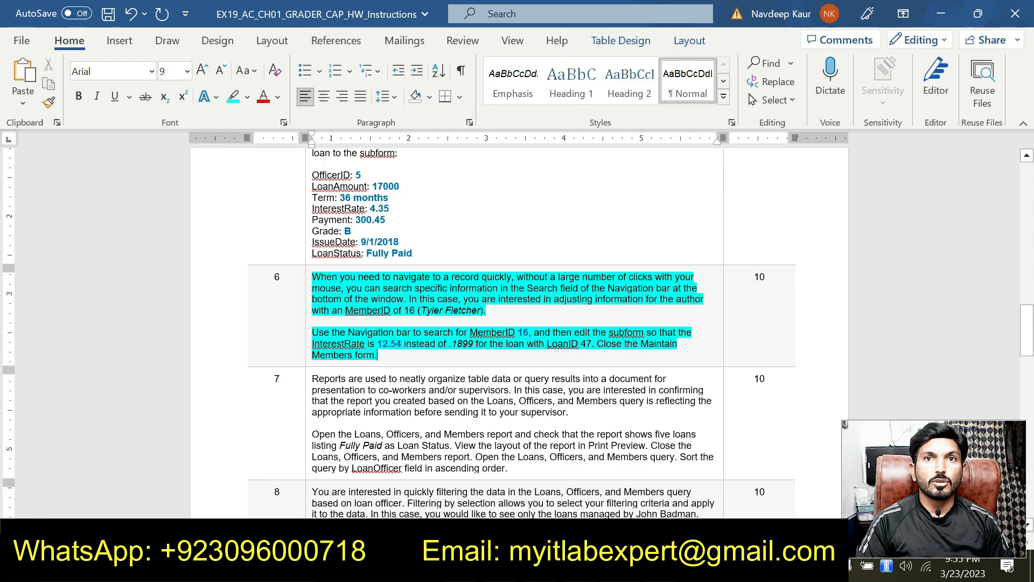
pyautogui.hotkey('alt', 'Tab')
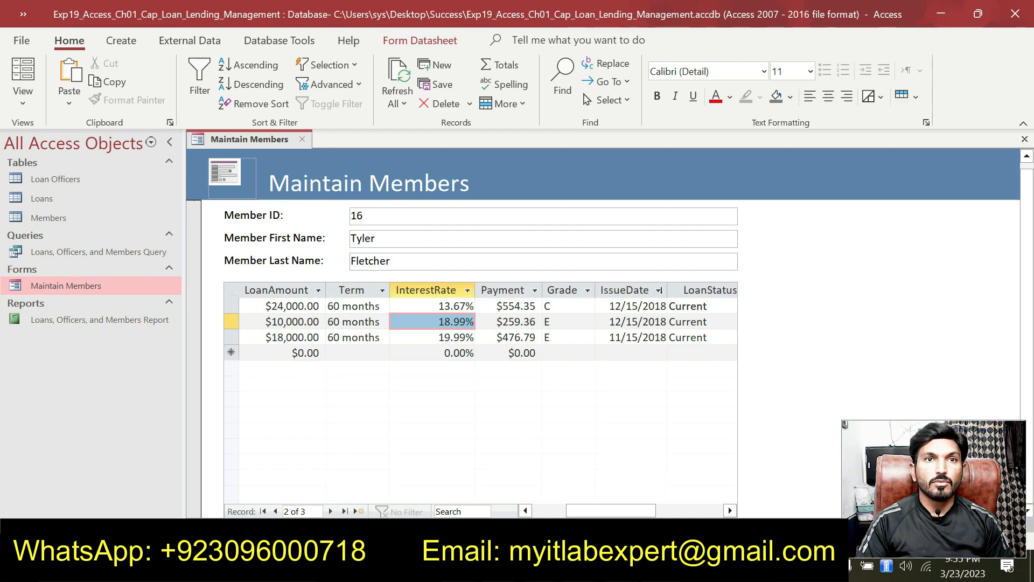
# Bring the subform's LoanID column into view and match loan 47 against the LoanID in step 6 in Word
pyautogui.click(619, 565)
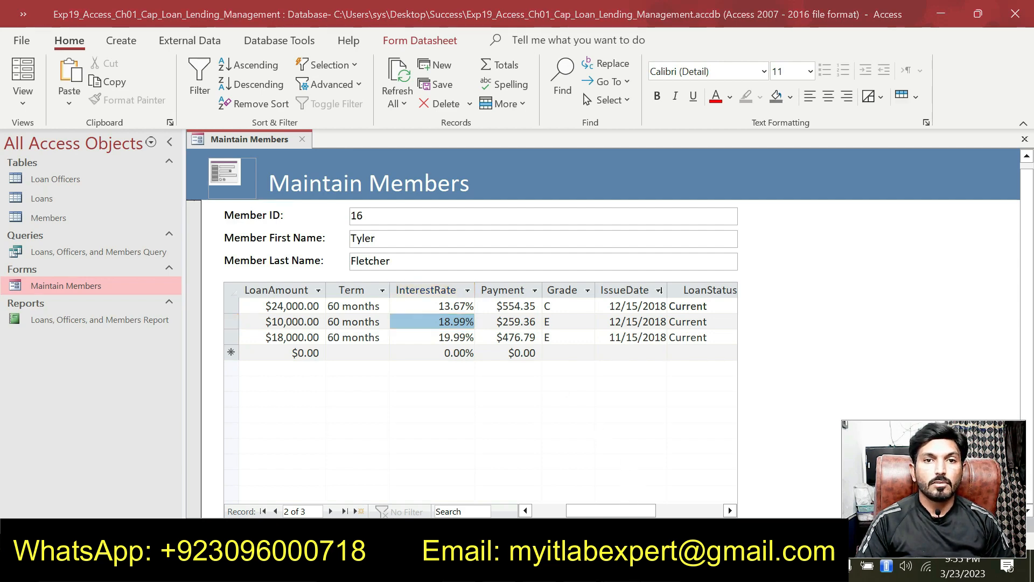
pyautogui.click(620, 565)
pyautogui.click(620, 565)
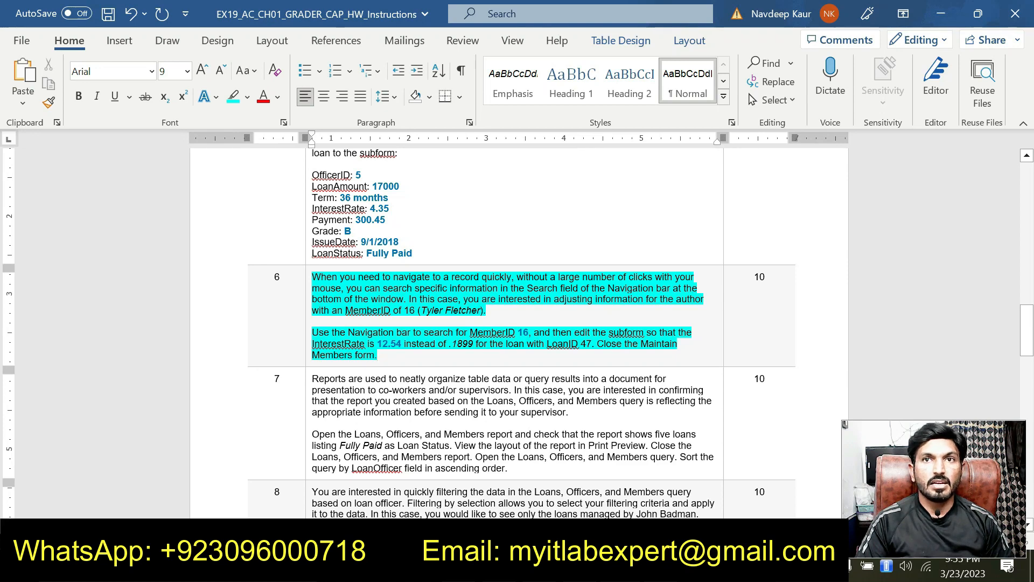
pyautogui.click(400, 362)
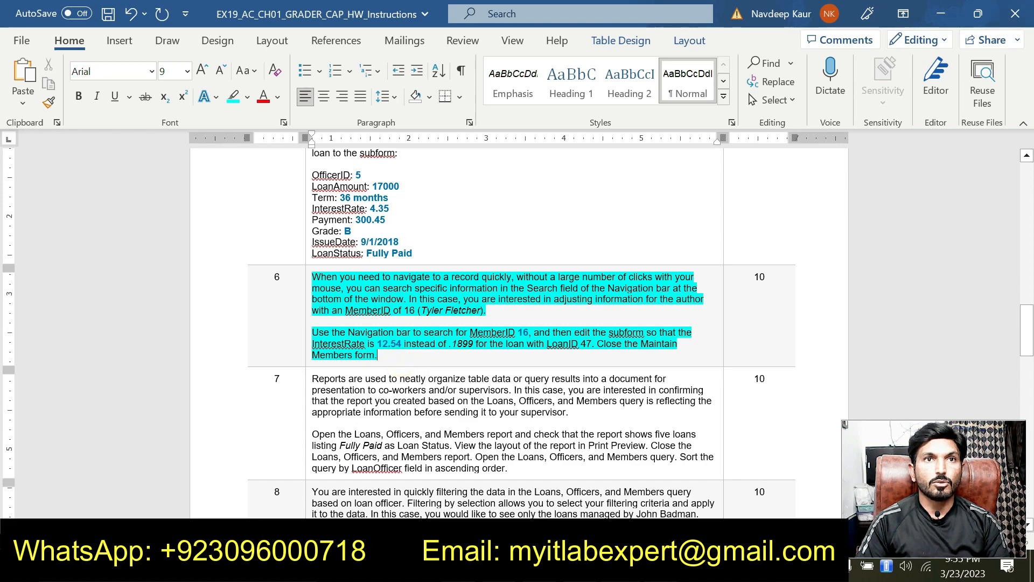
pyautogui.hotkey('alt', 'Tab')
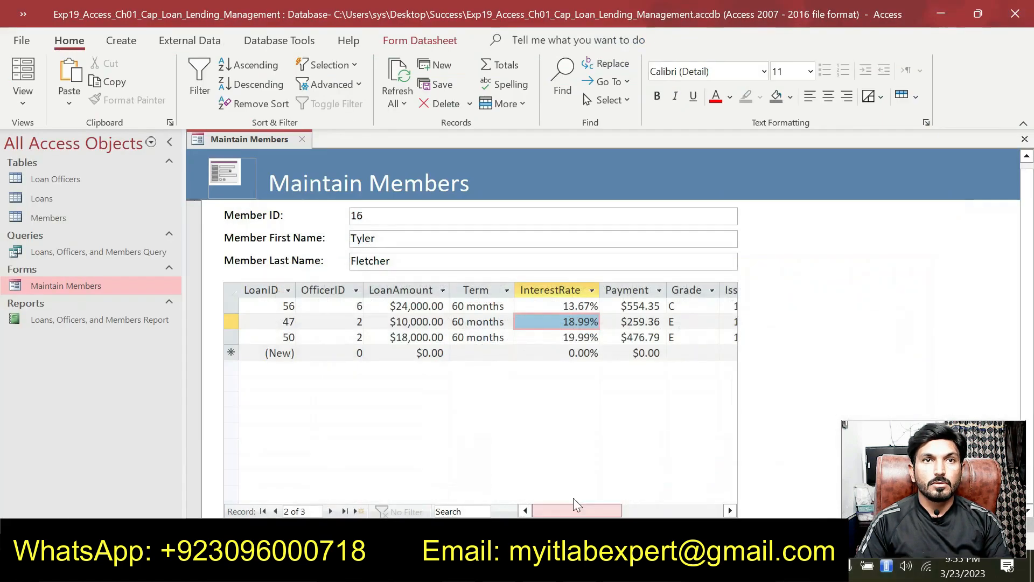
pyautogui.click(289, 322)
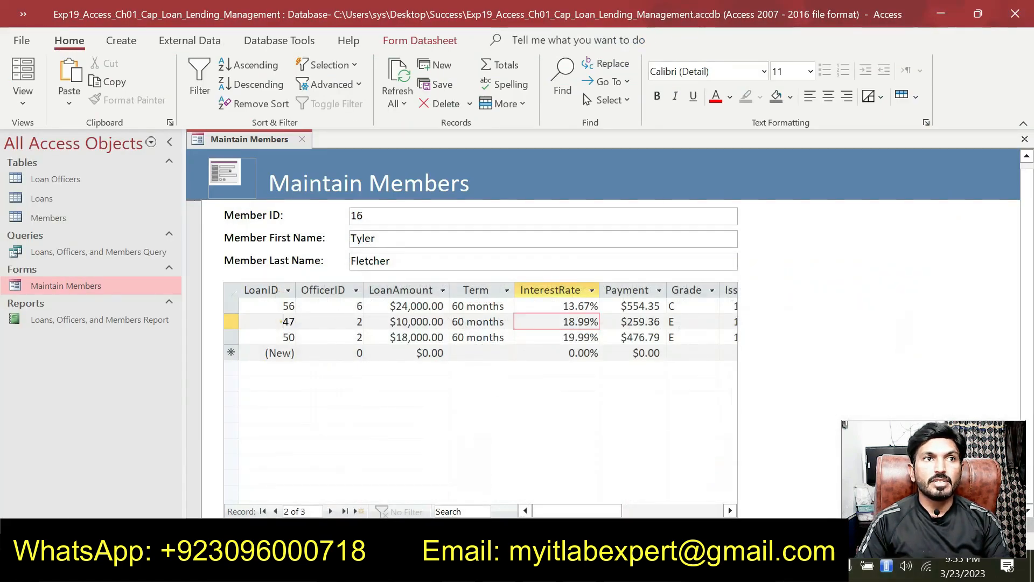
pyautogui.hotkey('alt', 'Tab')
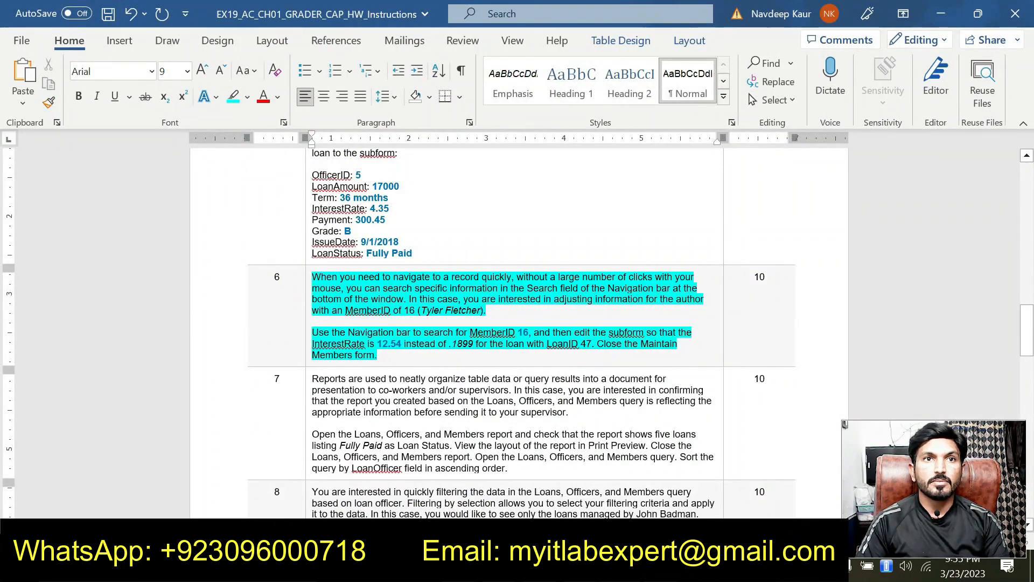
pyautogui.moveTo(592, 343); pyautogui.dragTo(560, 344)
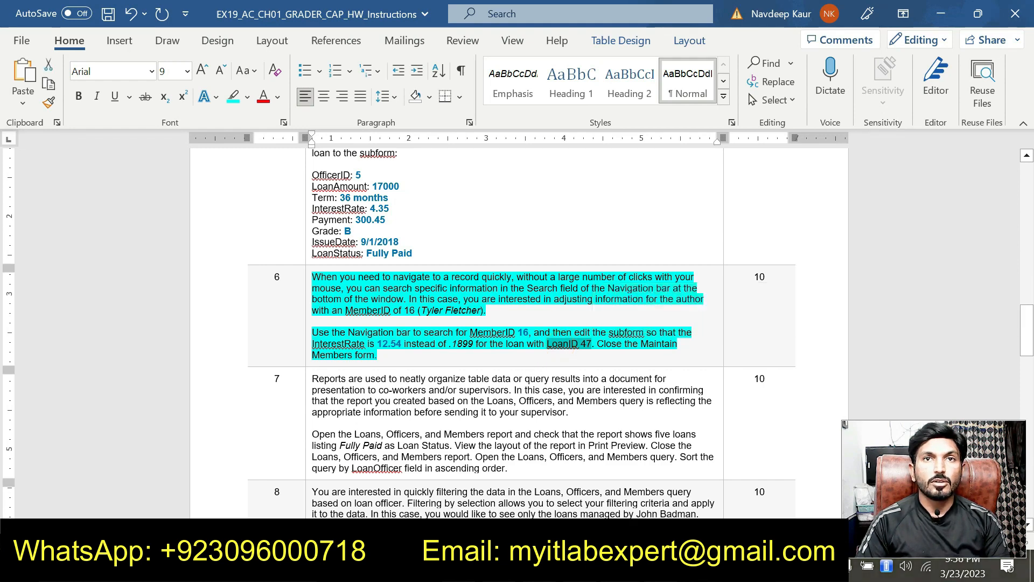
pyautogui.hotkey('alt', 'Tab')
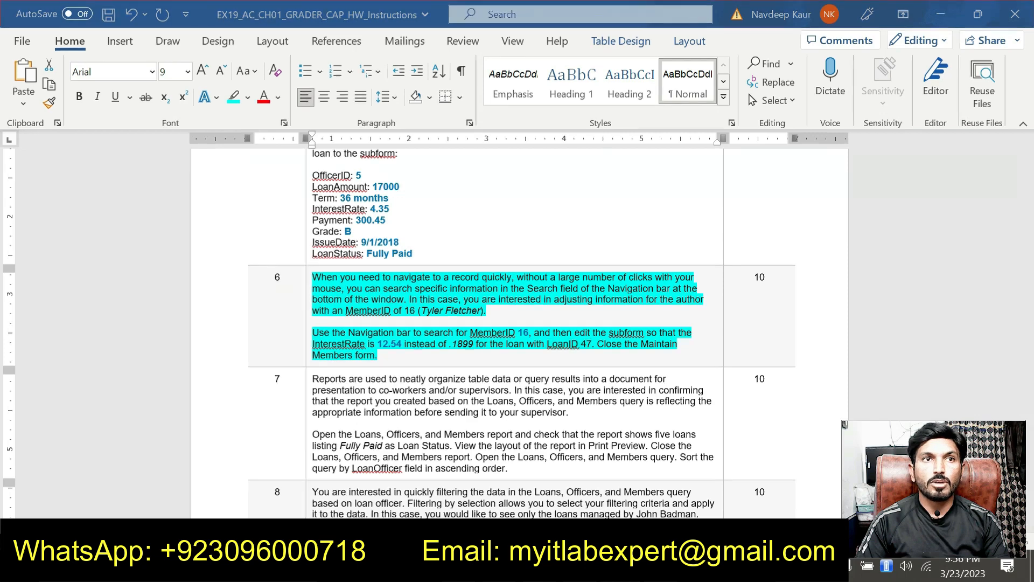
# In Access, set the InterestRate of LoanID 47 to 12.54% in the Maintain Members subform and commit the record
pyautogui.click(574, 323)
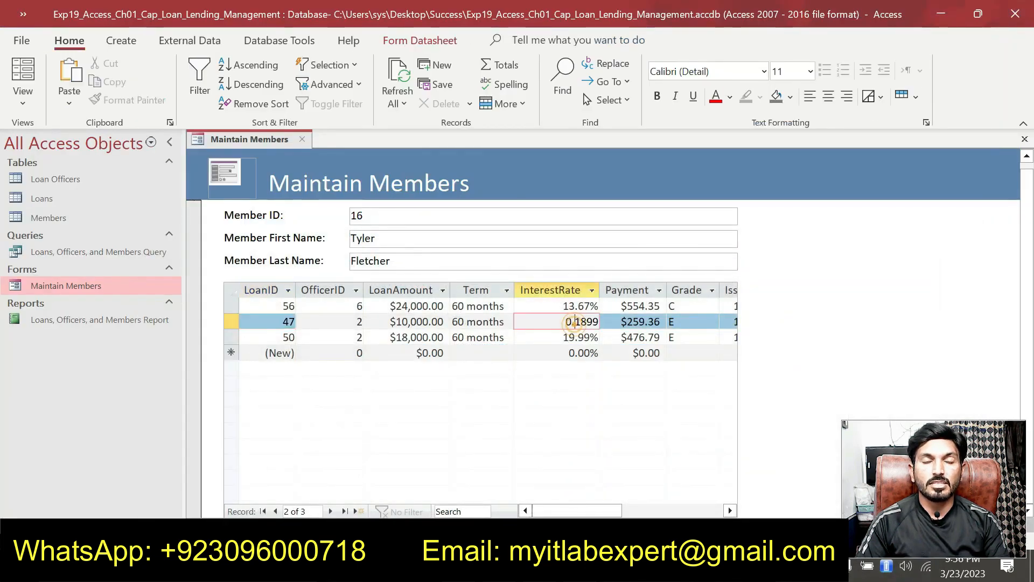
pyautogui.hotkey('ctrl', 'a')
pyautogui.click(571, 322)
pyautogui.doubleClick(570, 321)
pyautogui.write('1')
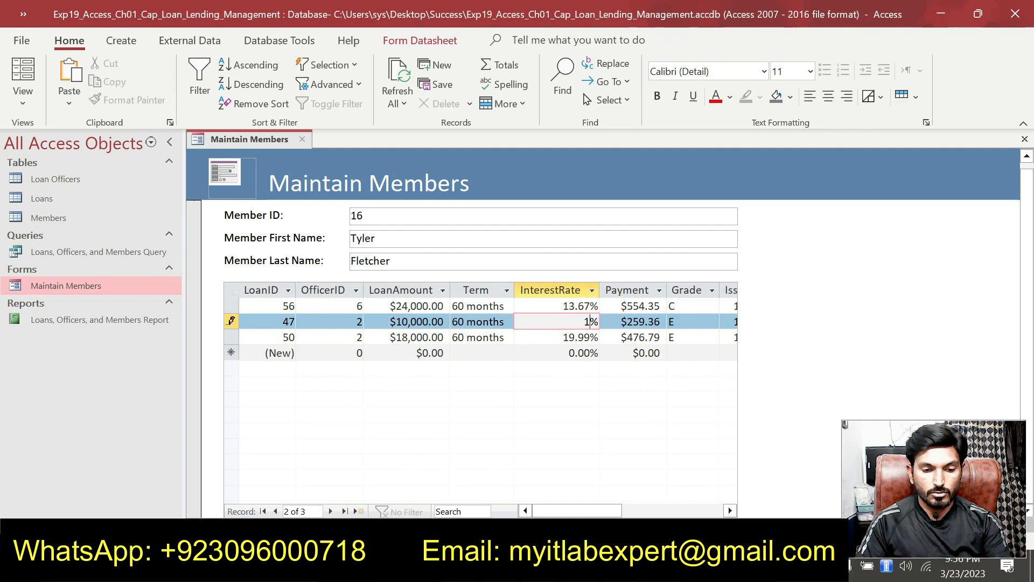
pyautogui.write('2.54')
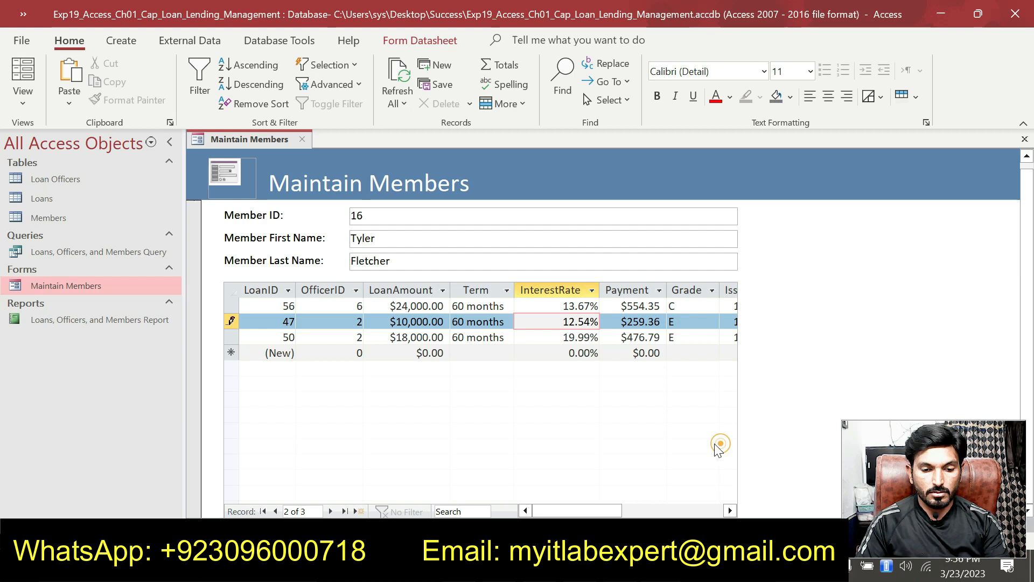
pyautogui.click(601, 338)
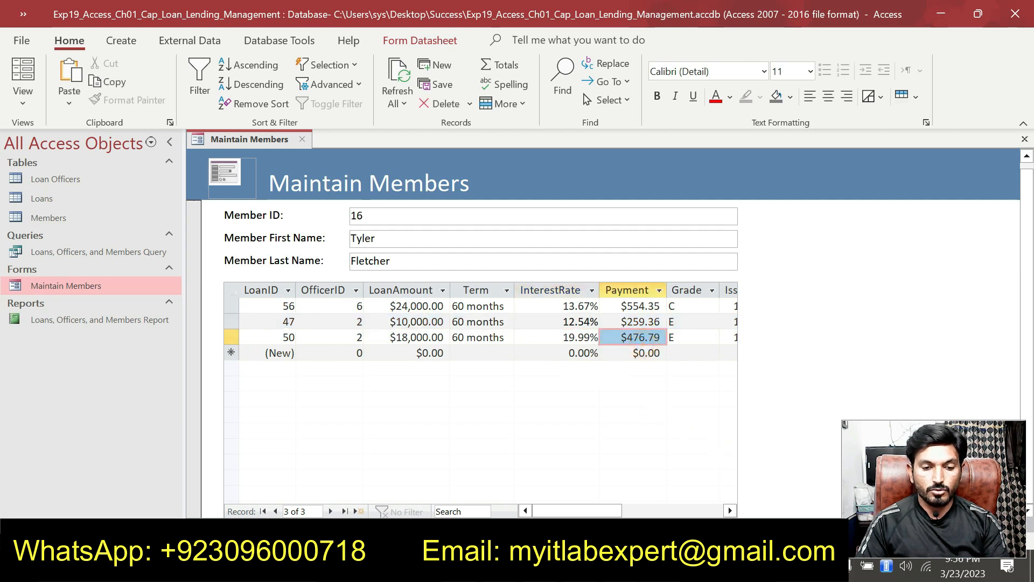
pyautogui.click(582, 321)
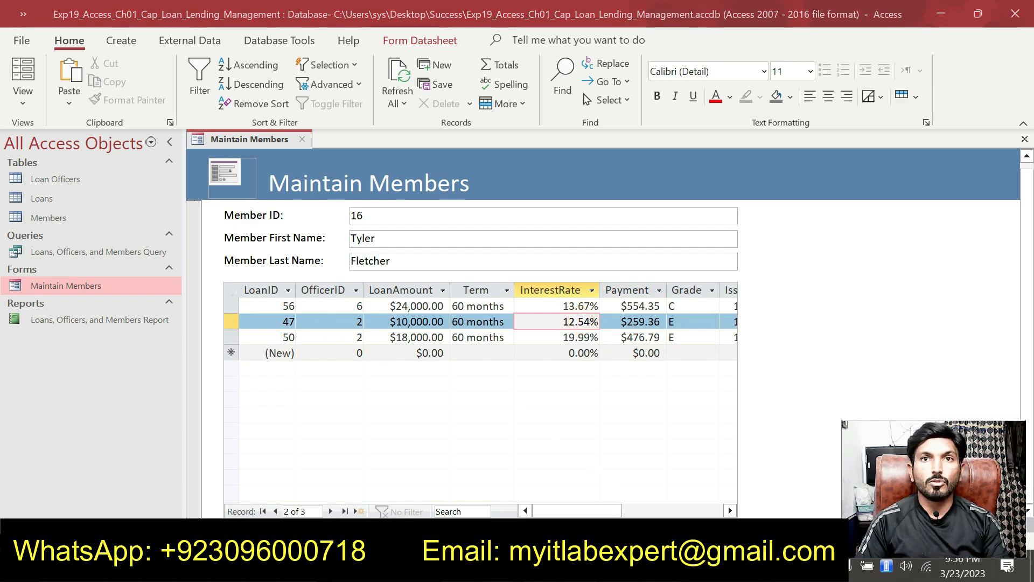
# Check step 6 in Word once more, then return to Access and close the Maintain Members form
pyautogui.hotkey('alt', 'Tab')
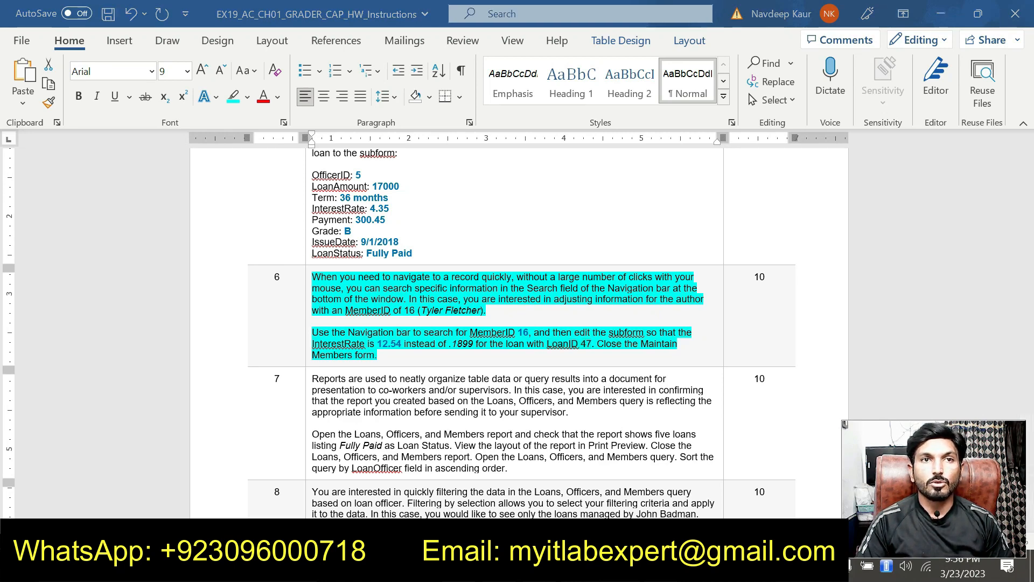
pyautogui.hotkey('alt', 'Tab')
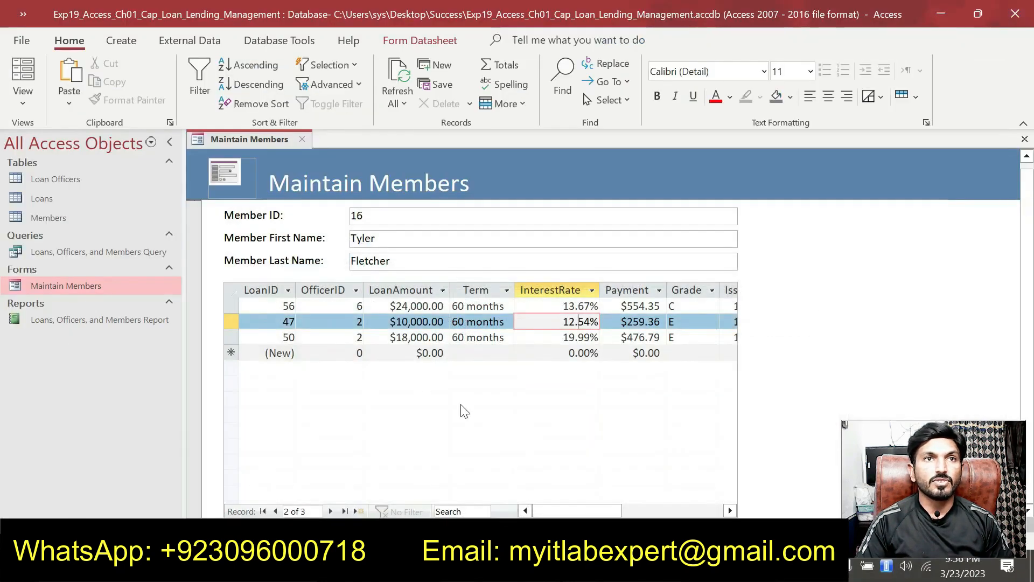
pyautogui.rightClick(273, 138)
pyautogui.click(294, 167)
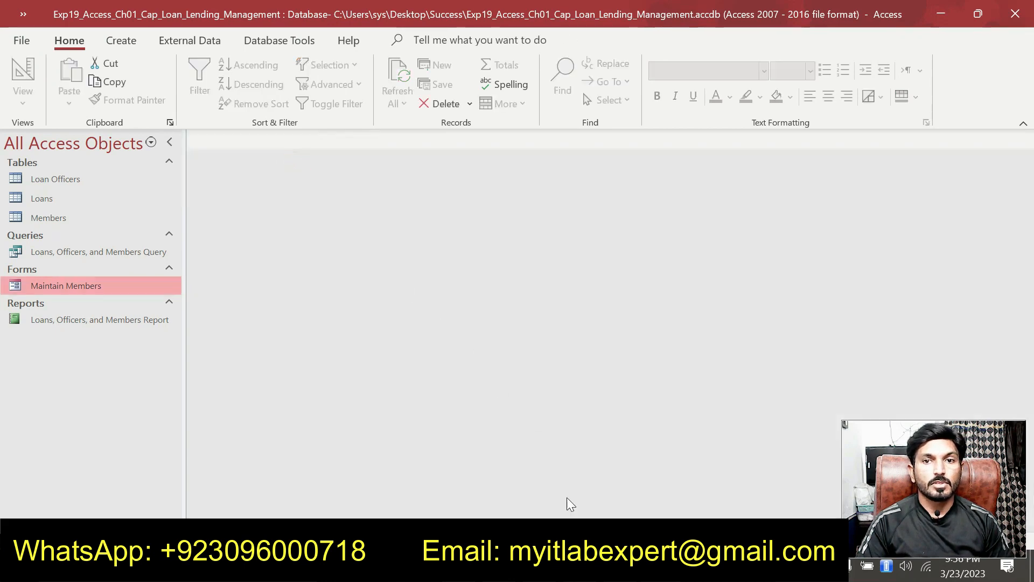
# Switch to Word and remove the highlighting from both paragraphs of the completed step 6
pyautogui.hotkey('alt', 'Tab')
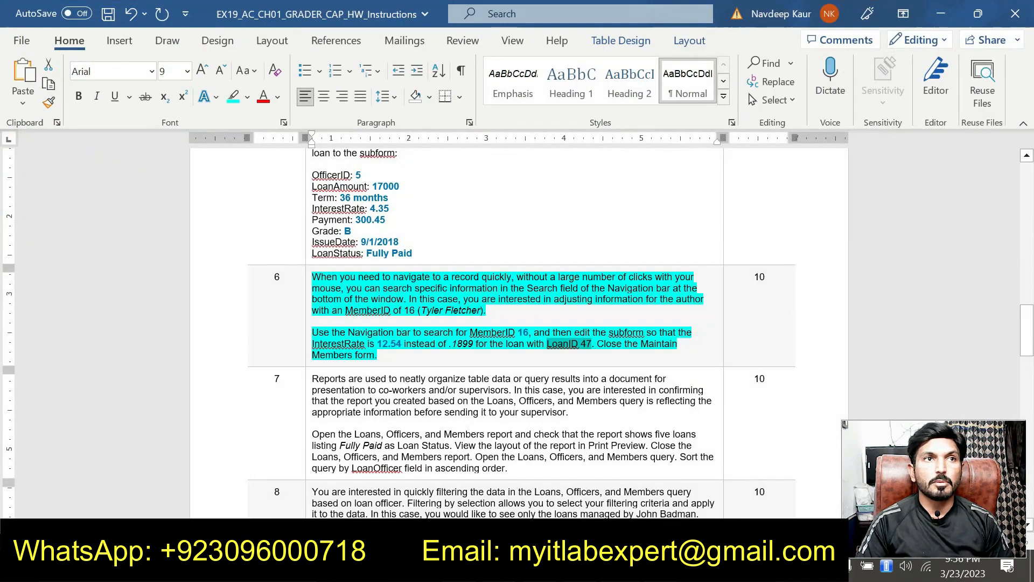
pyautogui.moveTo(379, 355); pyautogui.dragTo(356, 279)
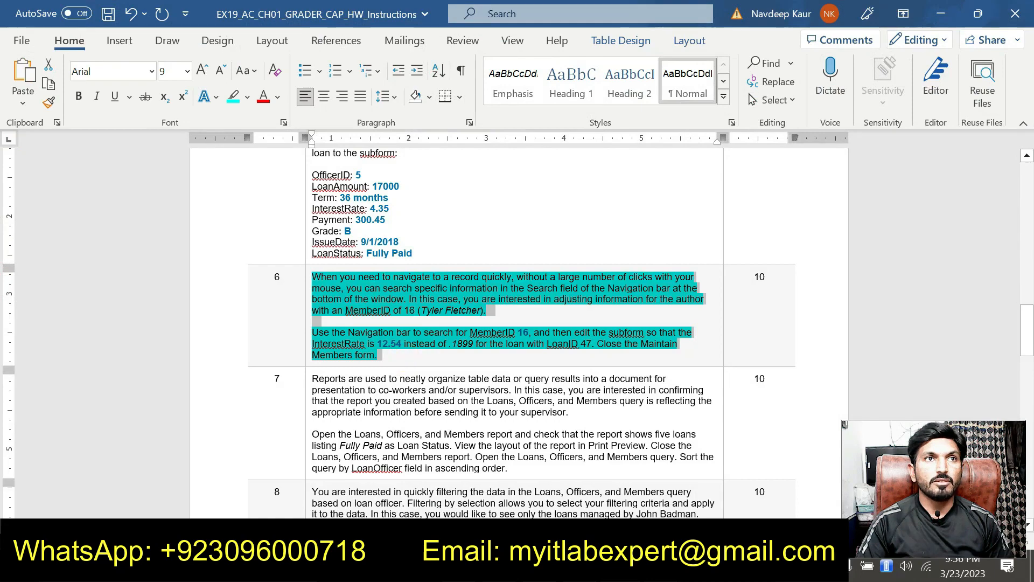
pyautogui.click(388, 272)
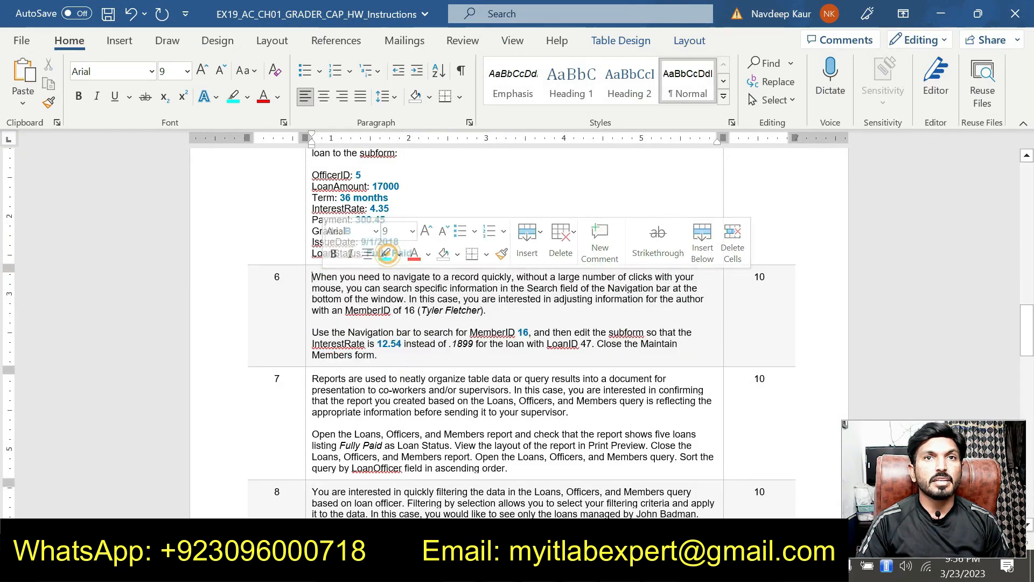
# Look through the remaining instruction steps 7 to 11 and go back to the end of step 6
pyautogui.scroll(-5, 387, 272)
pyautogui.scroll(-5, 519, 333)
pyautogui.scroll(5, 519, 332)
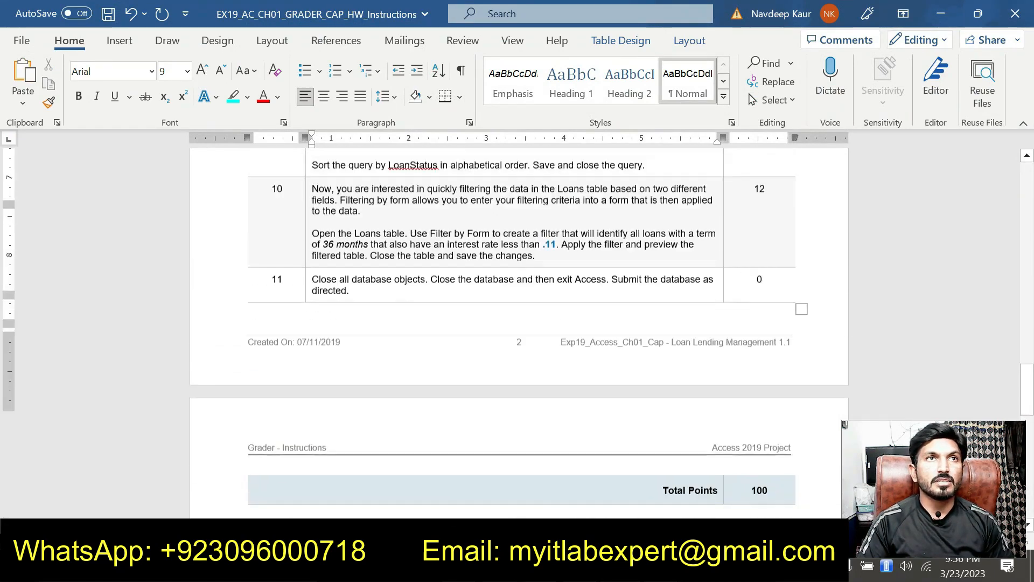
pyautogui.scroll(4, 520, 333)
pyautogui.scroll(-2, 520, 333)
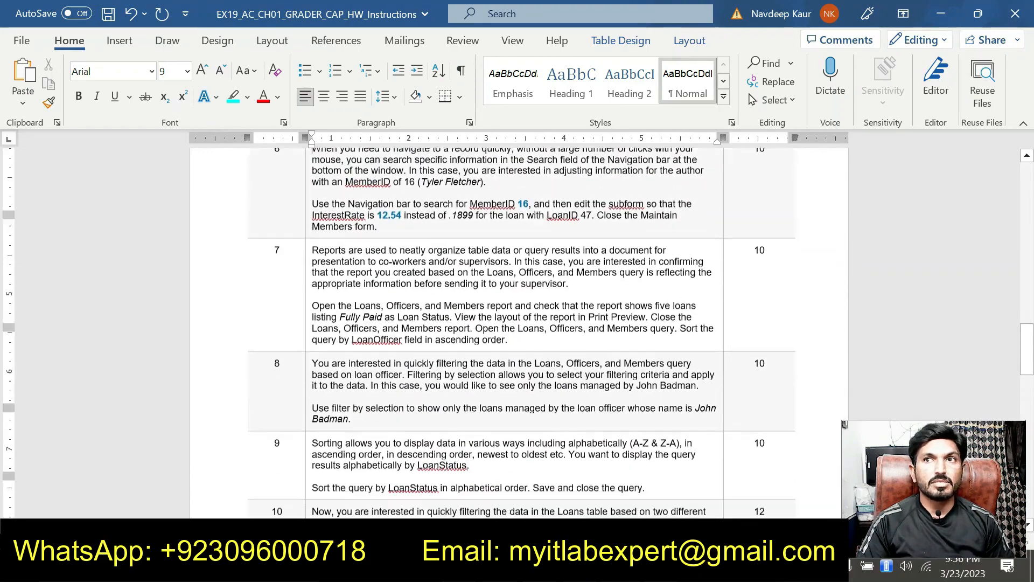
pyautogui.scroll(4, 520, 332)
pyautogui.scroll(-5, 520, 333)
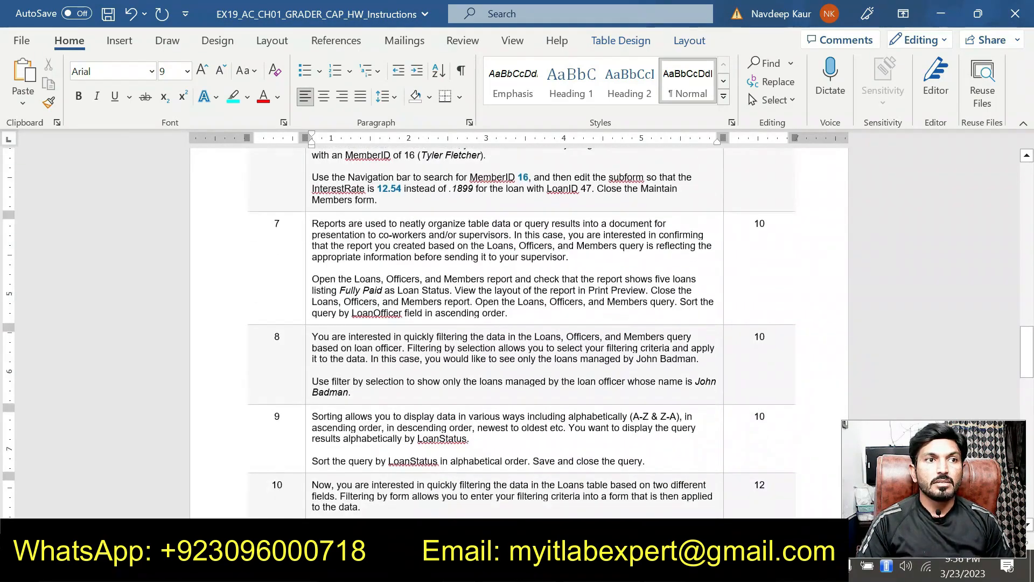
pyautogui.scroll(5, 519, 333)
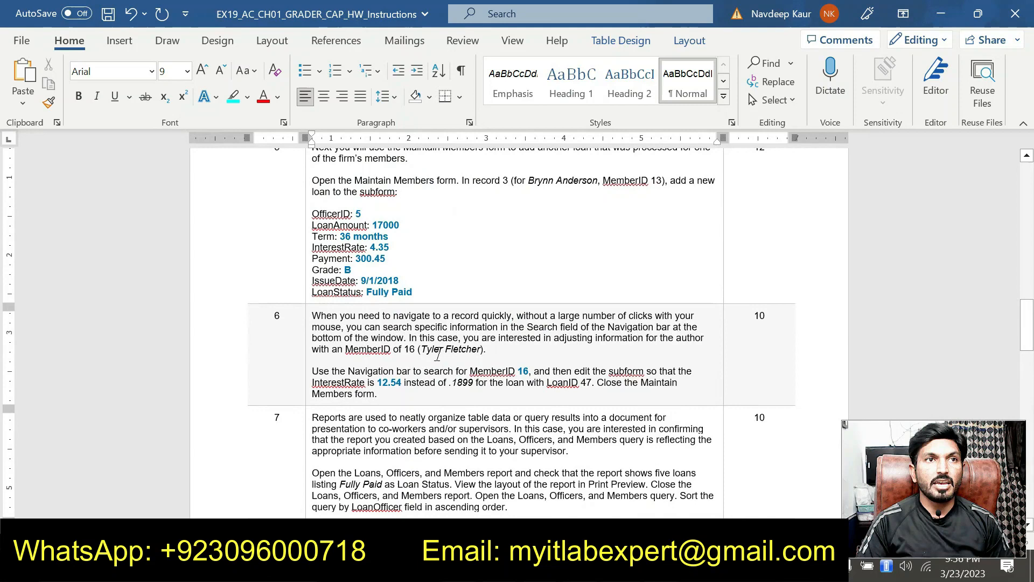
pyautogui.click(415, 394)
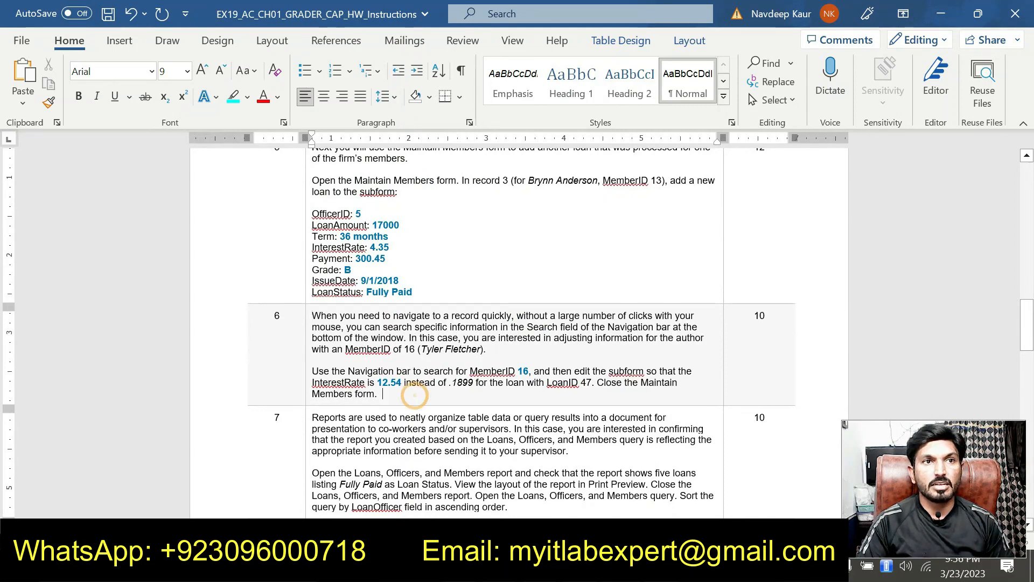
# Highlight both paragraphs of step 7 in turquoise
pyautogui.scroll(-2, 415, 394)
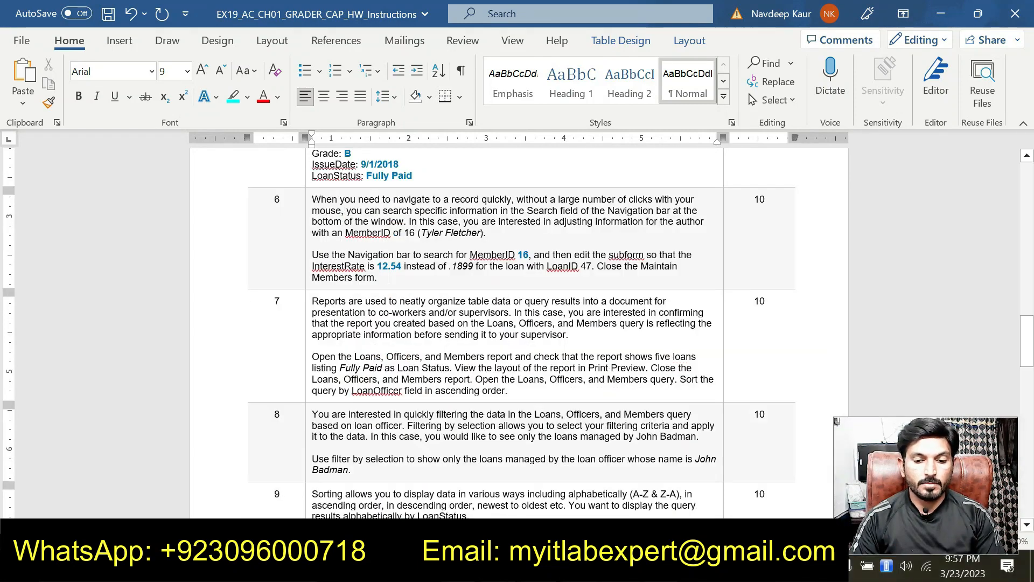
pyautogui.moveTo(439, 391); pyautogui.dragTo(312, 300)
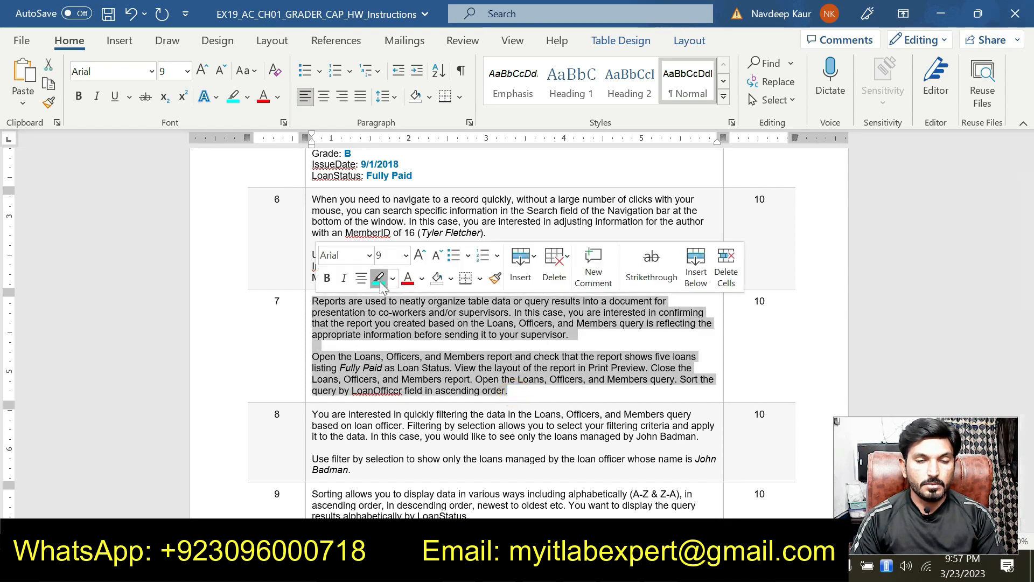
pyautogui.click(381, 284)
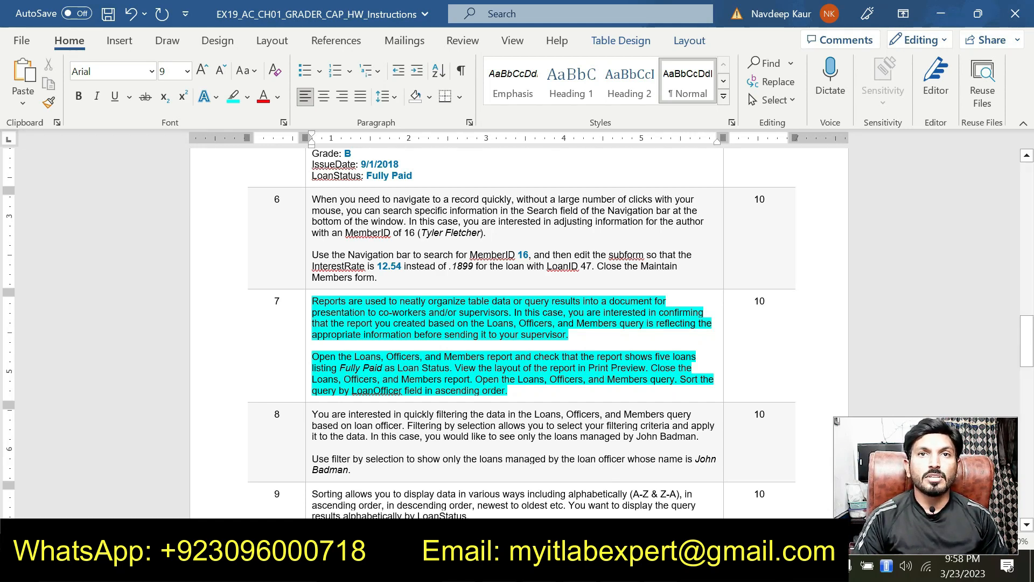
# Switch to Access, open the Loans, Officers, and Members Report, and compare it with step 7 in Word
pyautogui.hotkey('alt', 'Tab')
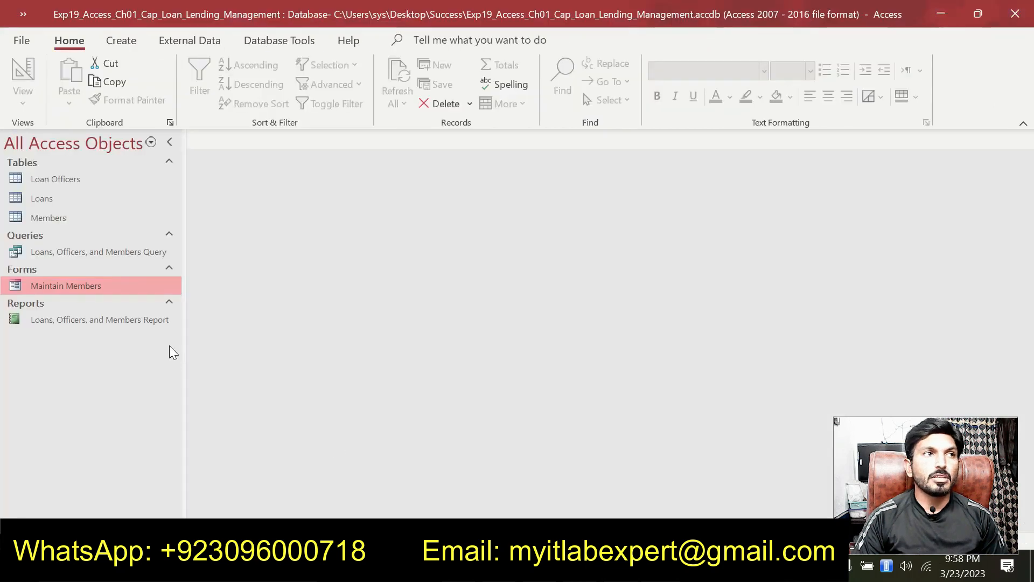
pyautogui.doubleClick(119, 319)
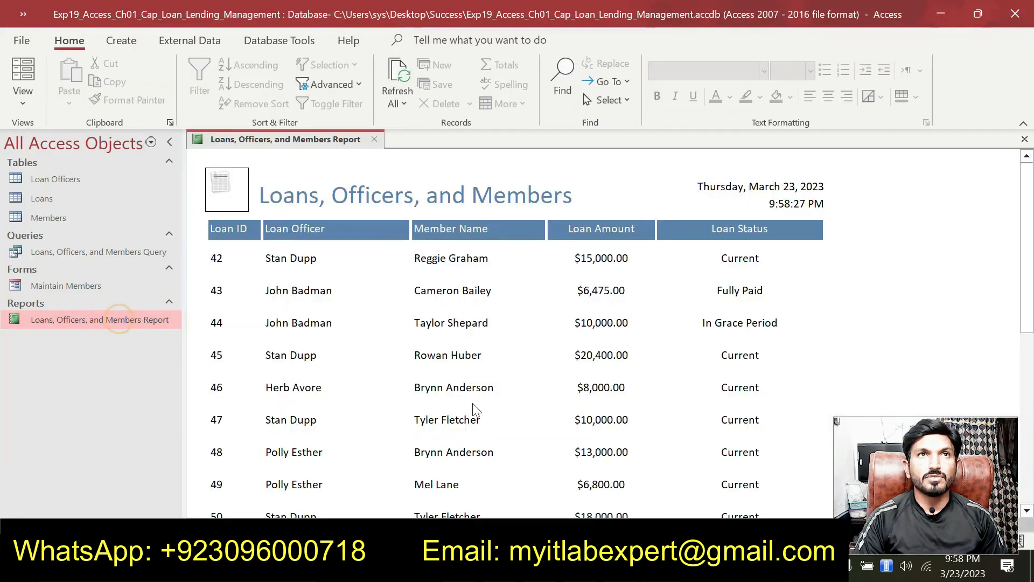
pyautogui.hotkey('alt', 'Tab')
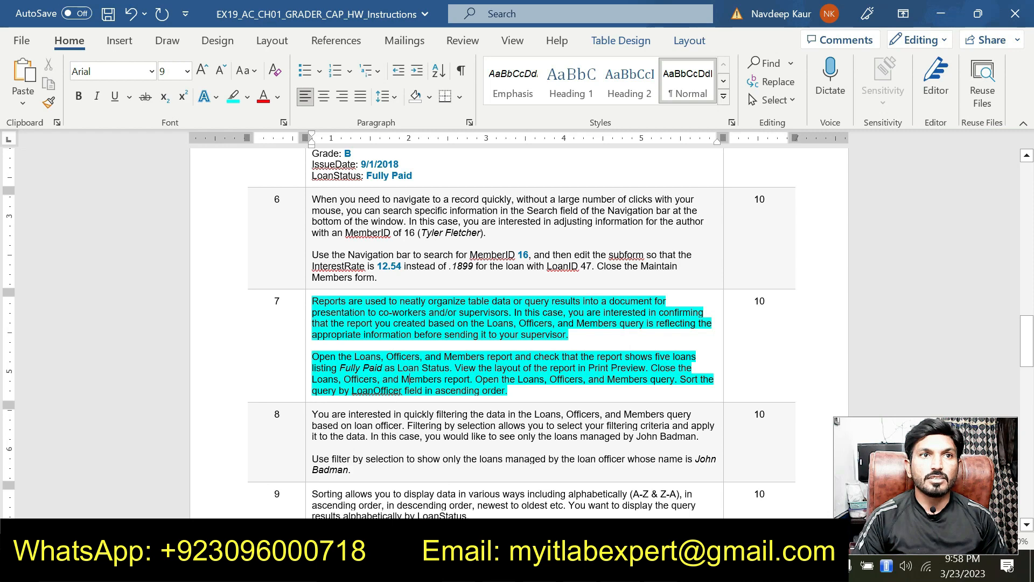
pyautogui.hotkey('alt', 'Tab')
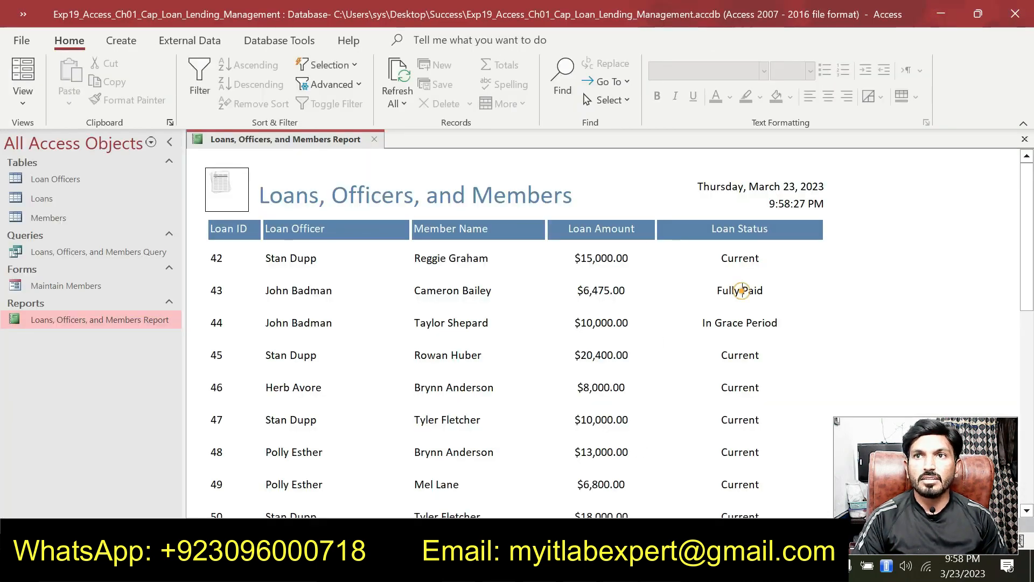
# Examine the report's Loan Status column for every loan listed as Fully Paid
pyautogui.scroll(-3, 741, 288)
pyautogui.scroll(-5, 742, 204)
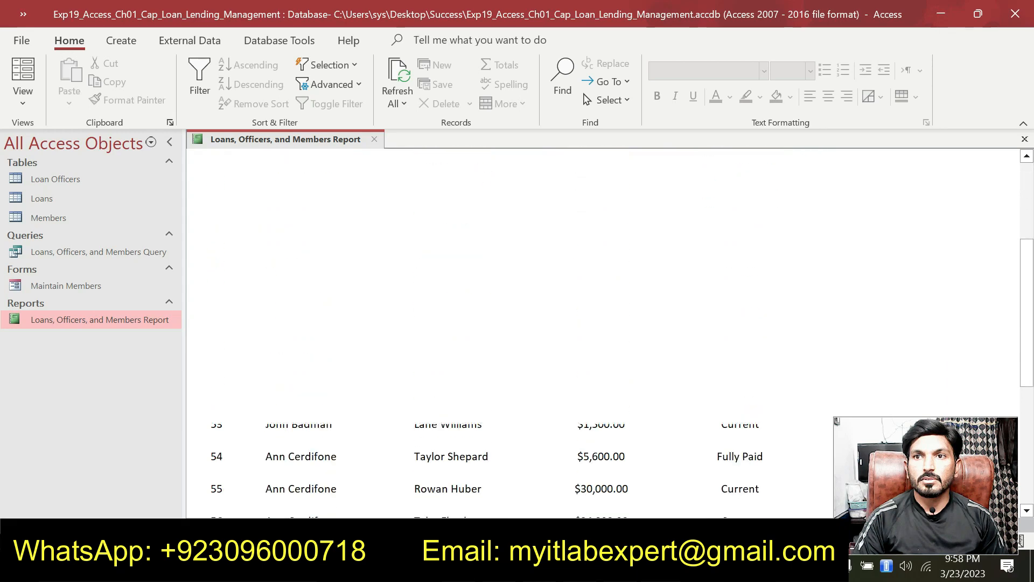
pyautogui.scroll(-2, 740, 411)
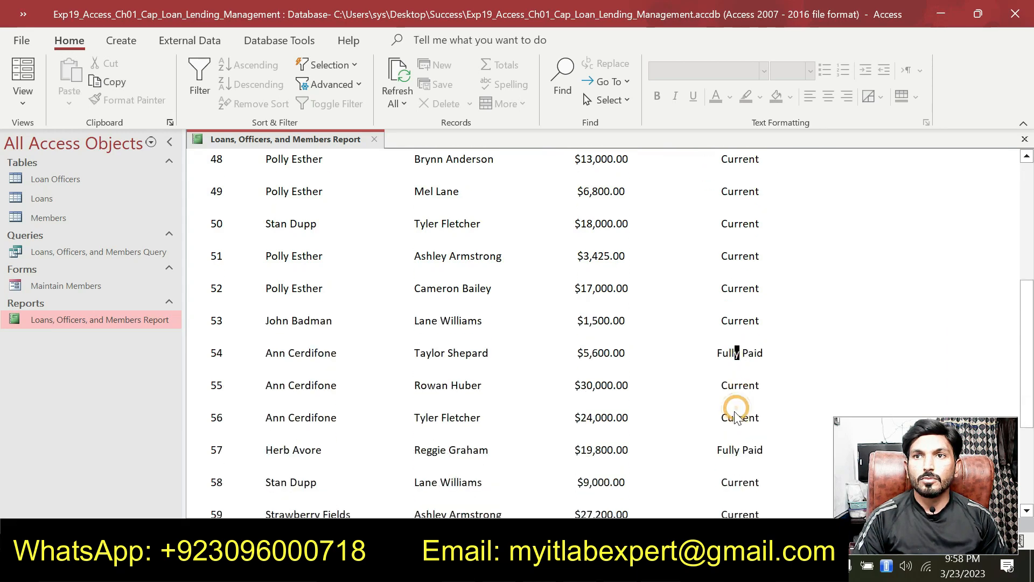
pyautogui.scroll(-2, 738, 429)
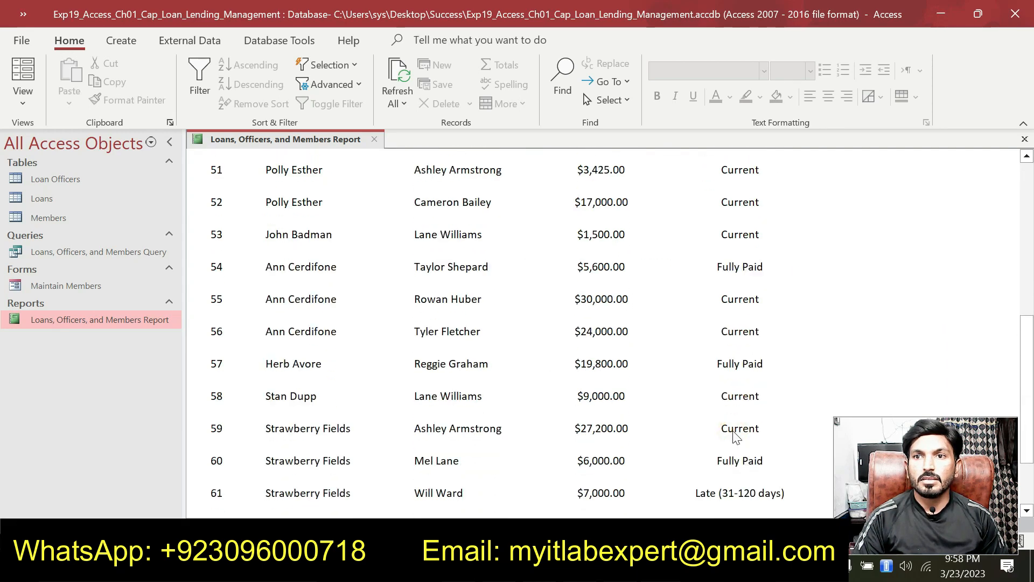
pyautogui.scroll(-2, 734, 277)
pyautogui.scroll(14, 467, 370)
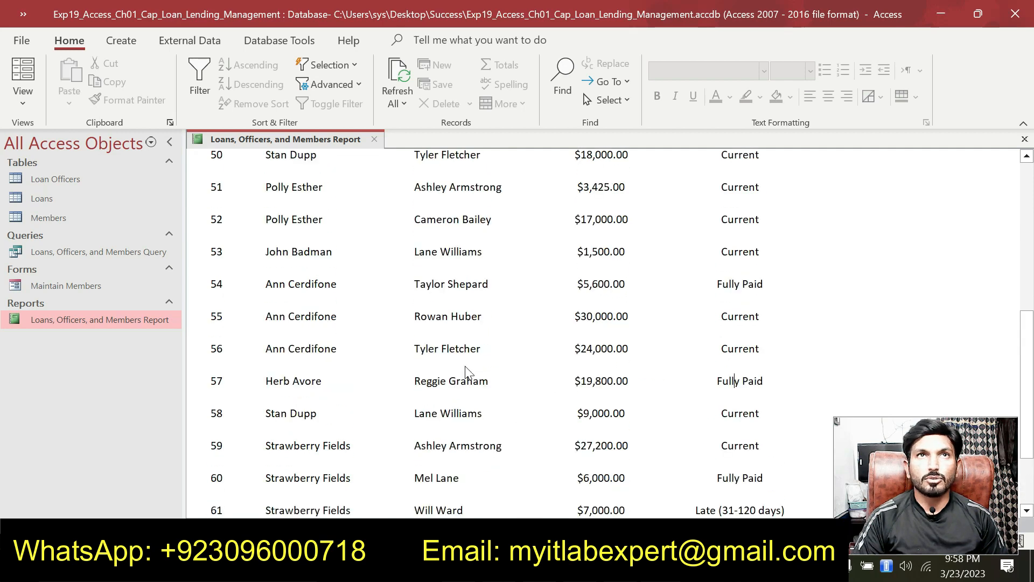
pyautogui.scroll(1, 466, 374)
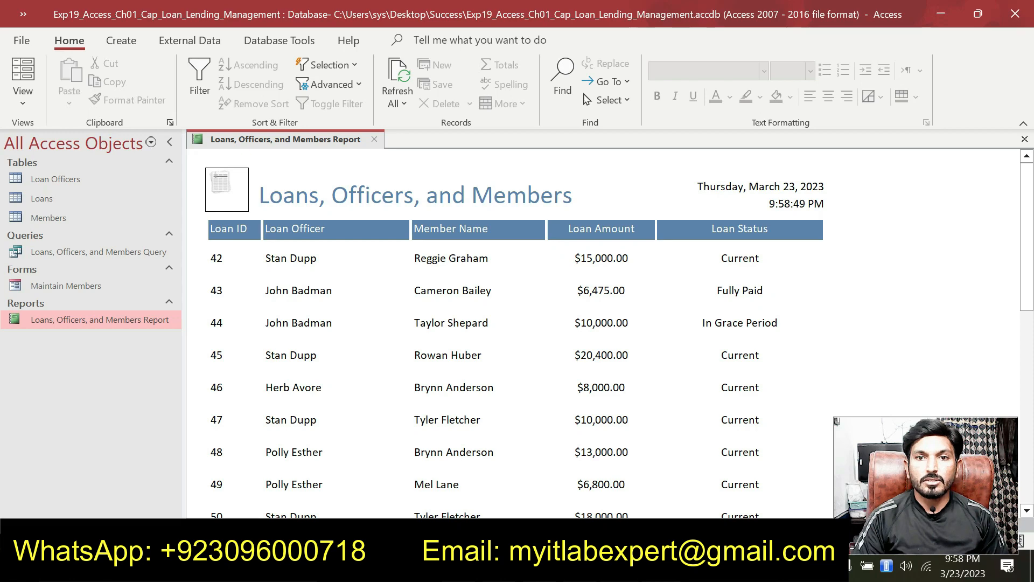
# Recheck step 7 in Word, then show the Access report in Print Preview and review the page layout
pyautogui.hotkey('alt', 'Tab')
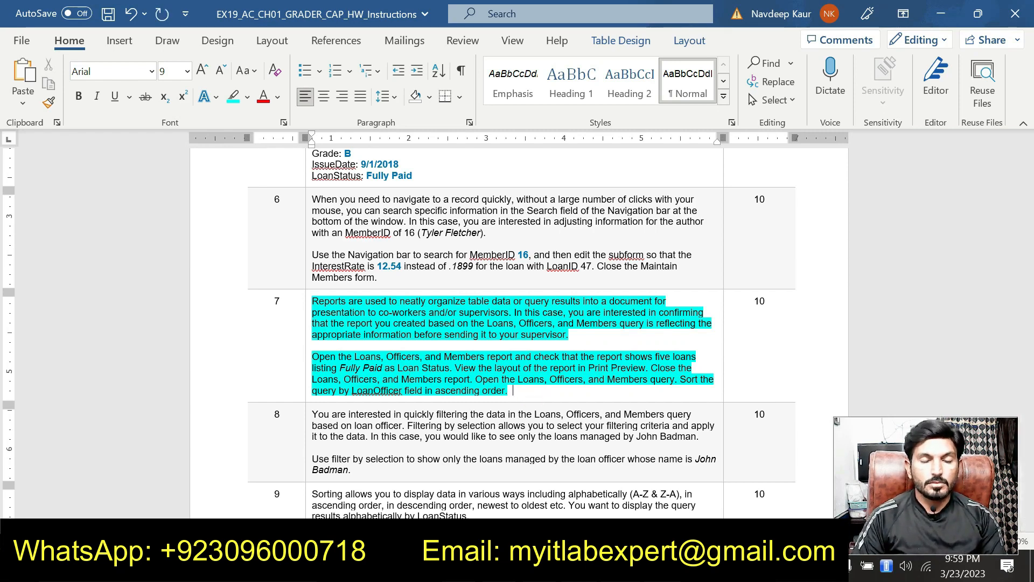
pyautogui.click(661, 565)
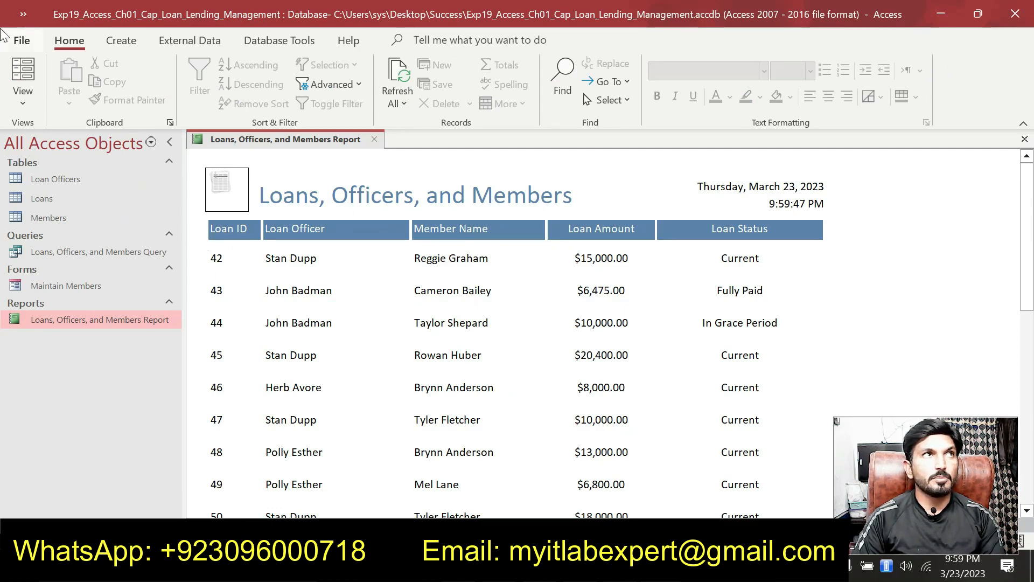
pyautogui.click(22, 42)
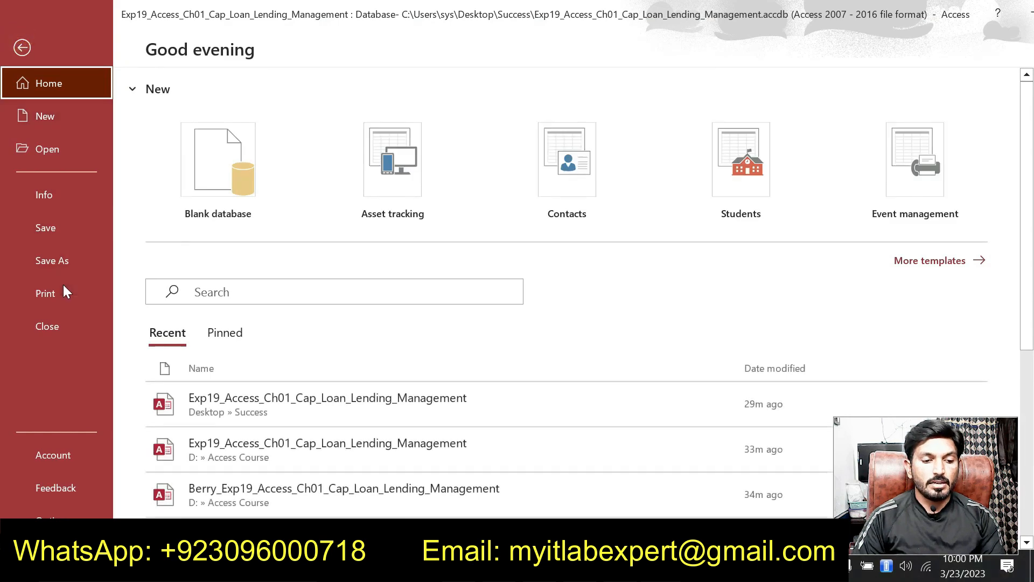
pyautogui.click(60, 303)
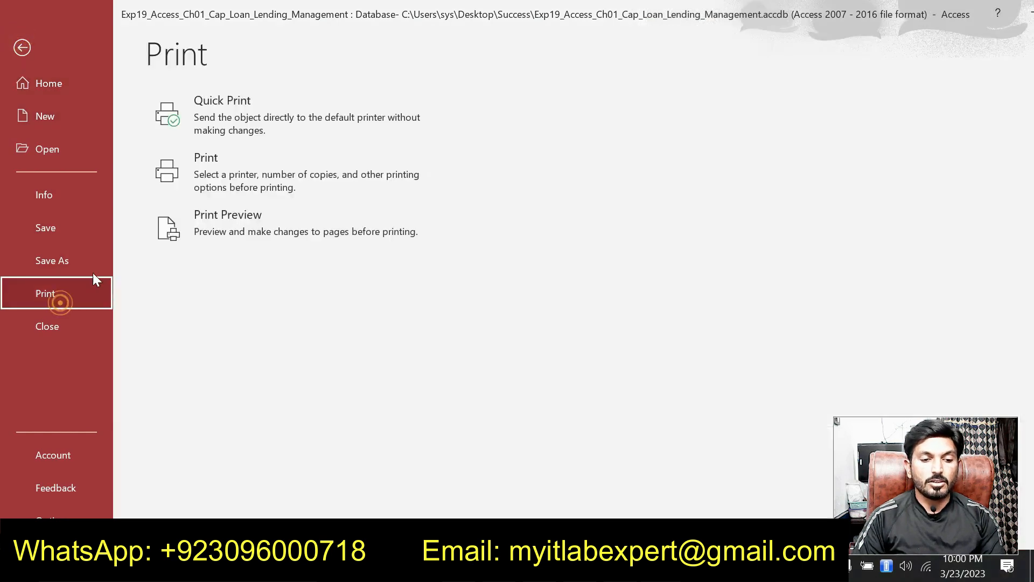
pyautogui.click(249, 236)
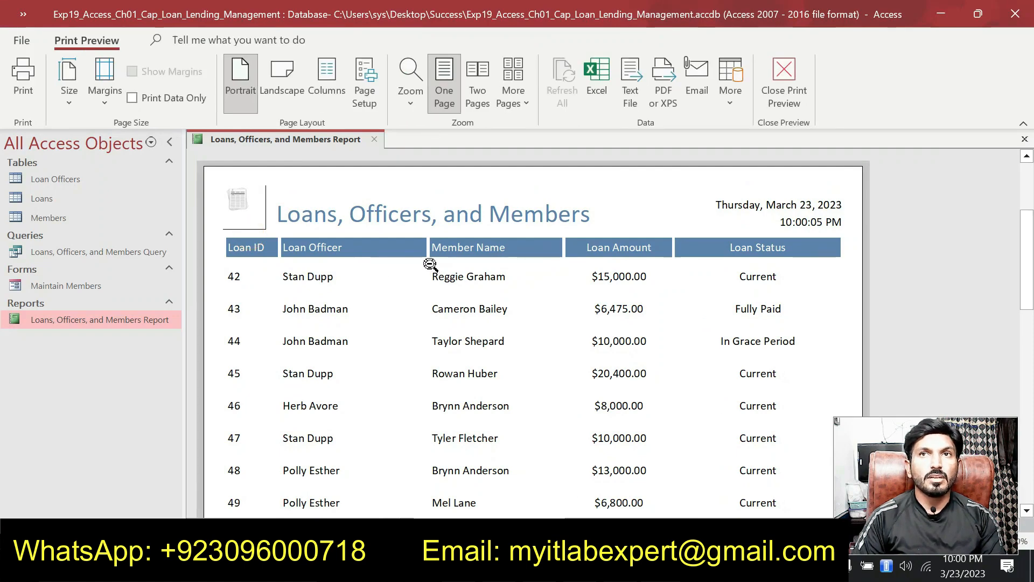
pyautogui.scroll(-10, 430, 265)
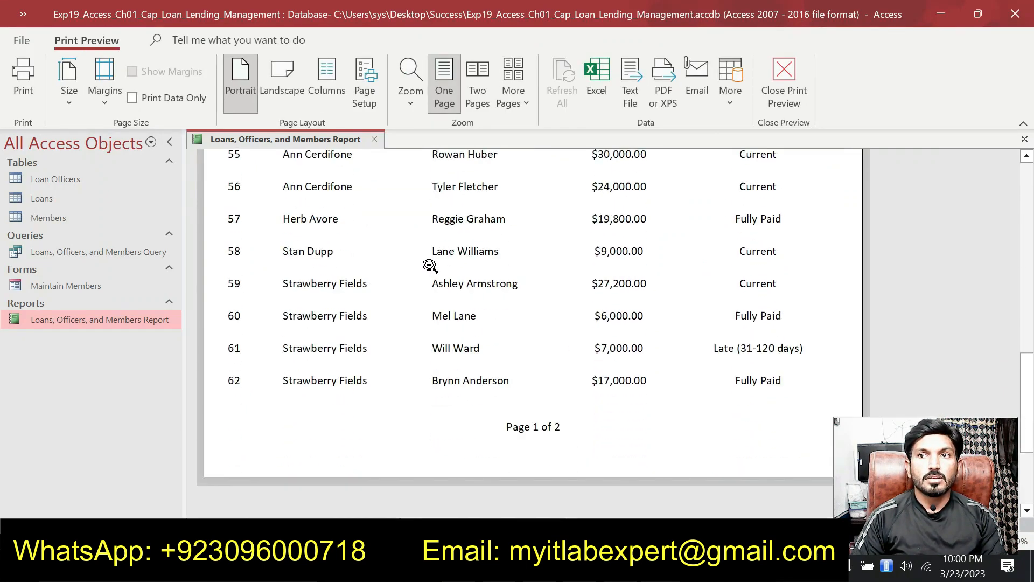
pyautogui.scroll(12, 430, 265)
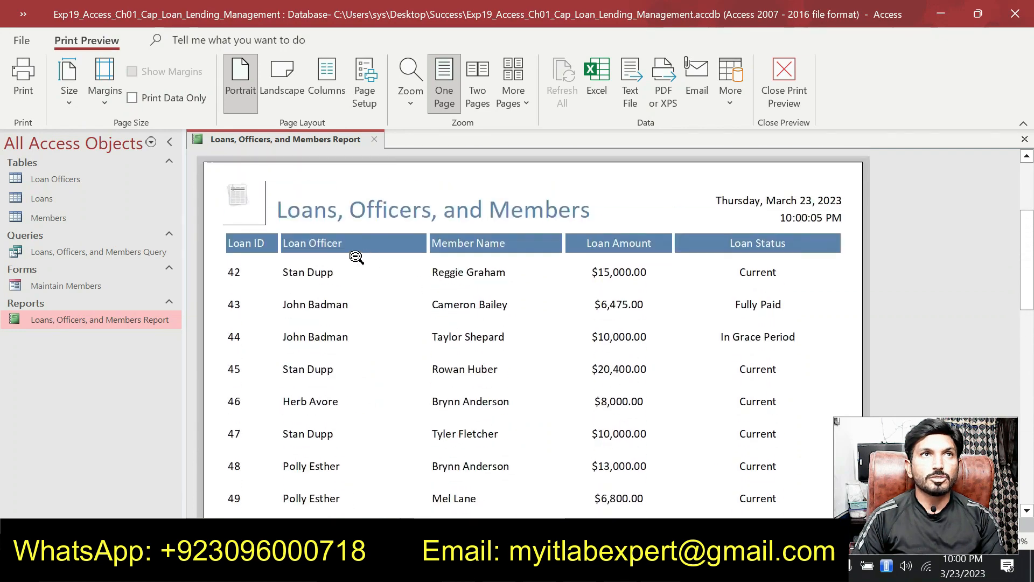
# Close the report, open the Loans, Officers, and Members Query, and recheck step 7 in Word
pyautogui.click(373, 139)
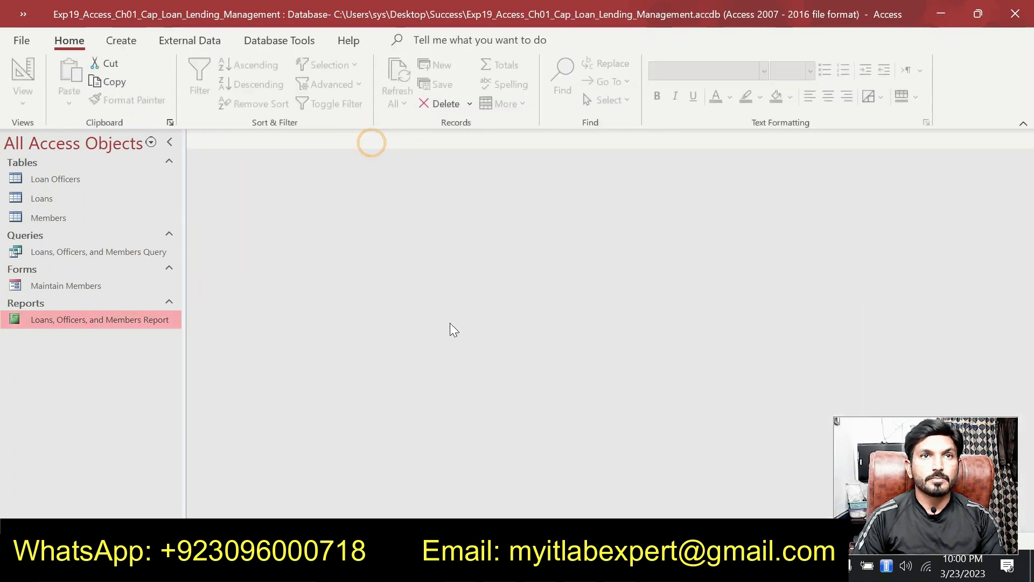
pyautogui.doubleClick(105, 251)
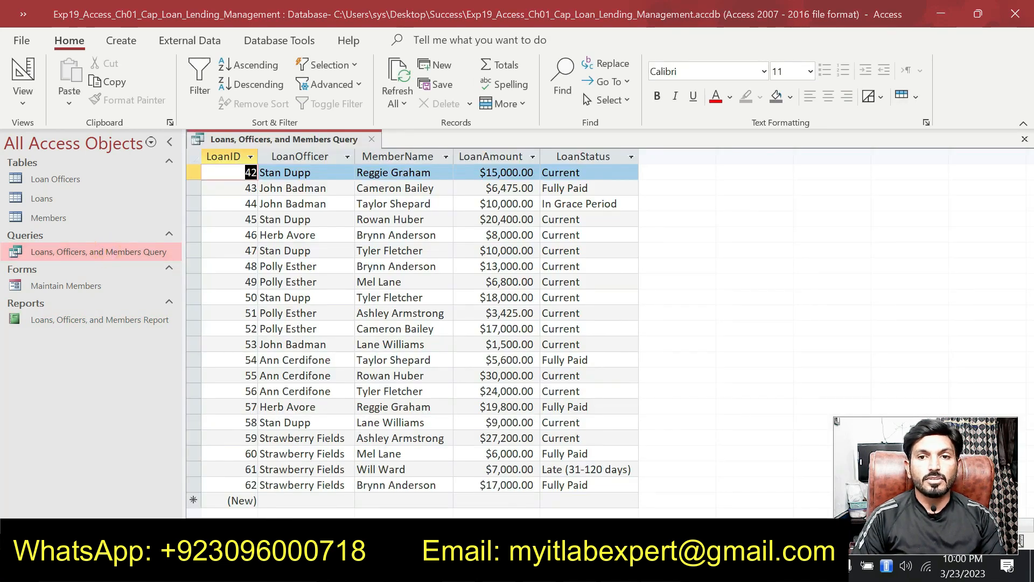
pyautogui.hotkey('alt', 'Tab')
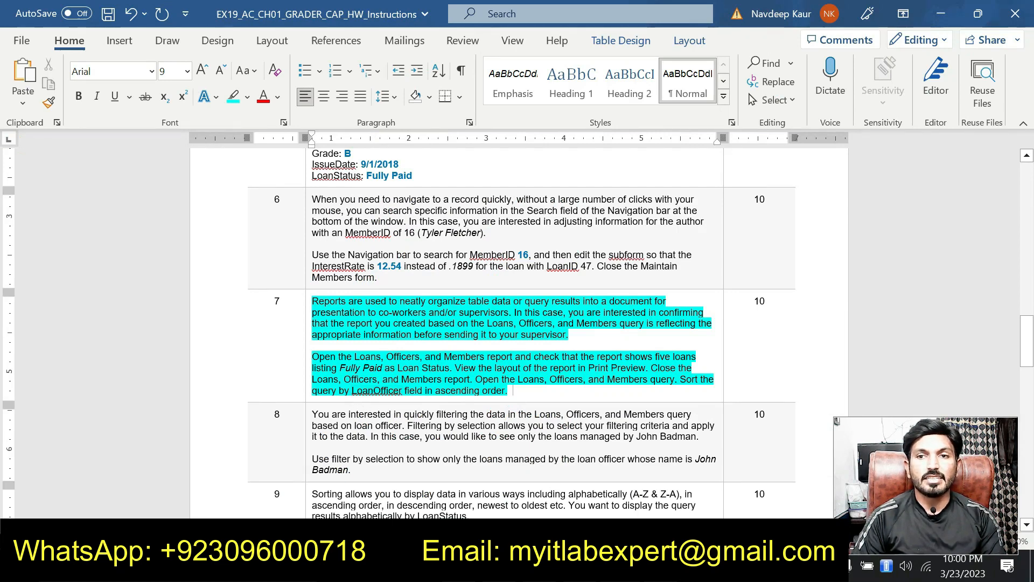
pyautogui.hotkey('alt', 'Tab')
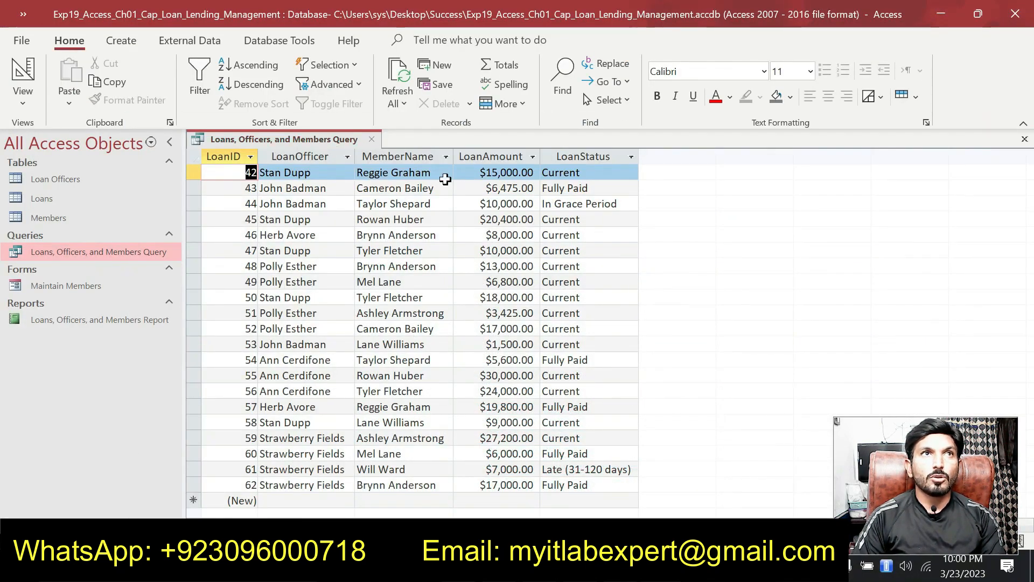
# Sort the query by the LoanOfficer field in ascending order, as step 7 in Word instructs
pyautogui.click(314, 157)
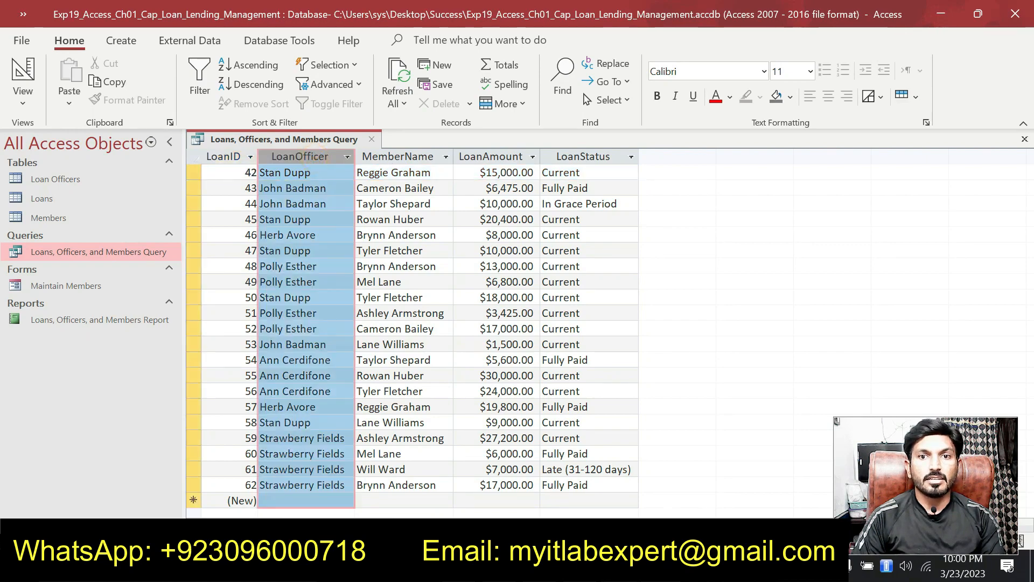
pyautogui.hotkey('alt', 'Tab')
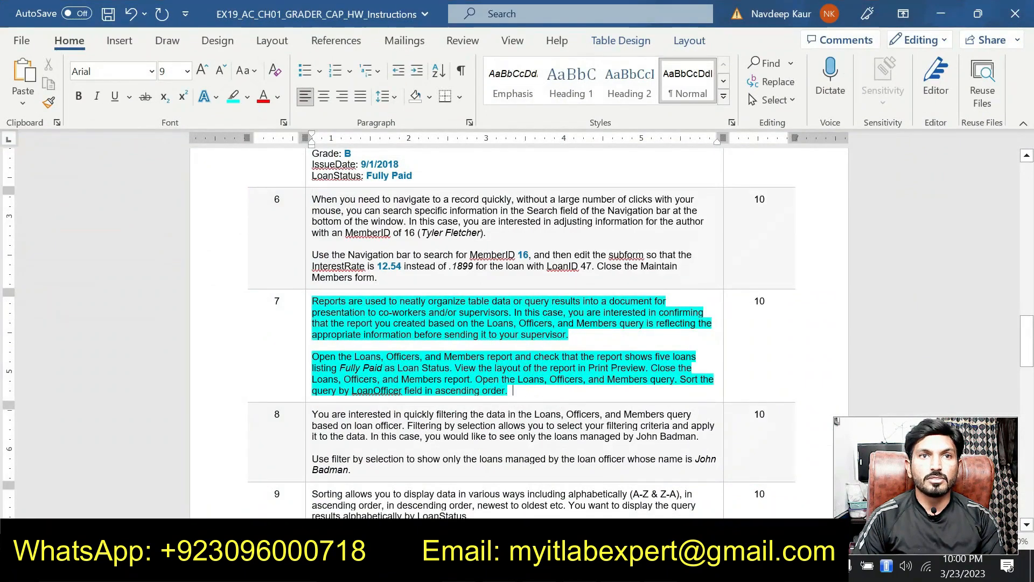
pyautogui.moveTo(345, 391); pyautogui.dragTo(511, 391)
pyautogui.hotkey('alt', 'Tab')
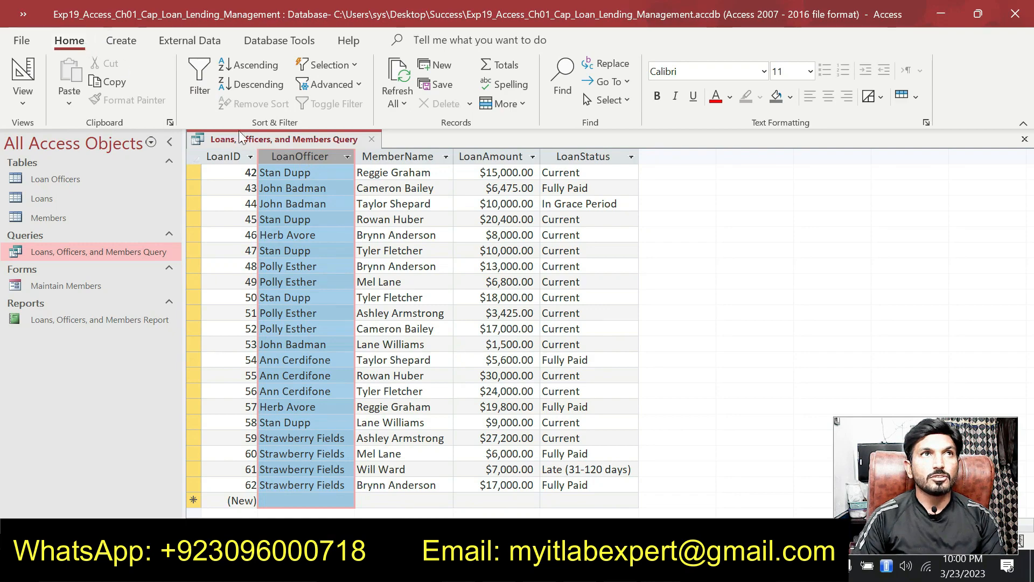
pyautogui.click(257, 64)
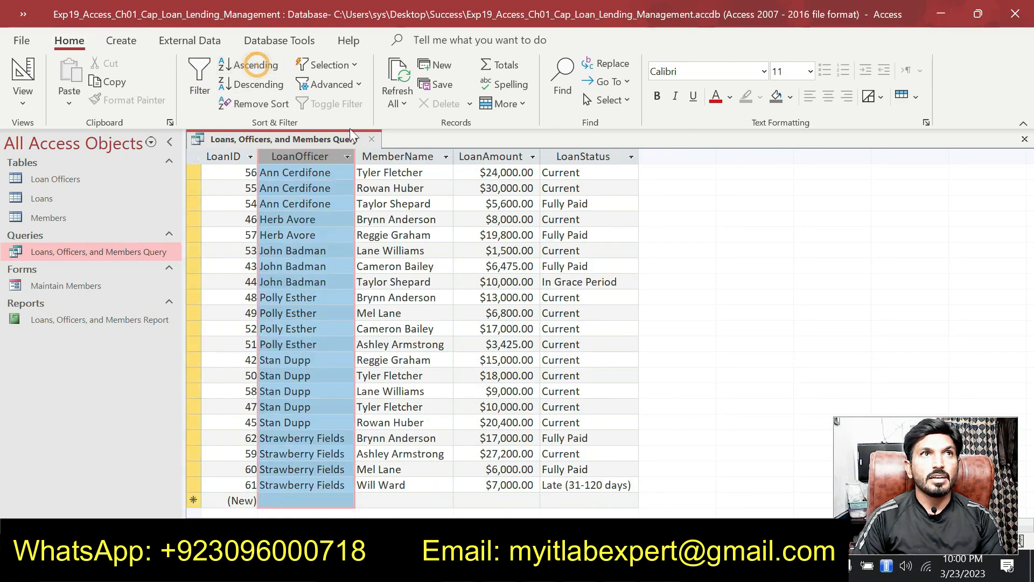
# Switch to Word and remove the turquoise highlighting from both paragraphs of step 7
pyautogui.hotkey('alt', 'Tab')
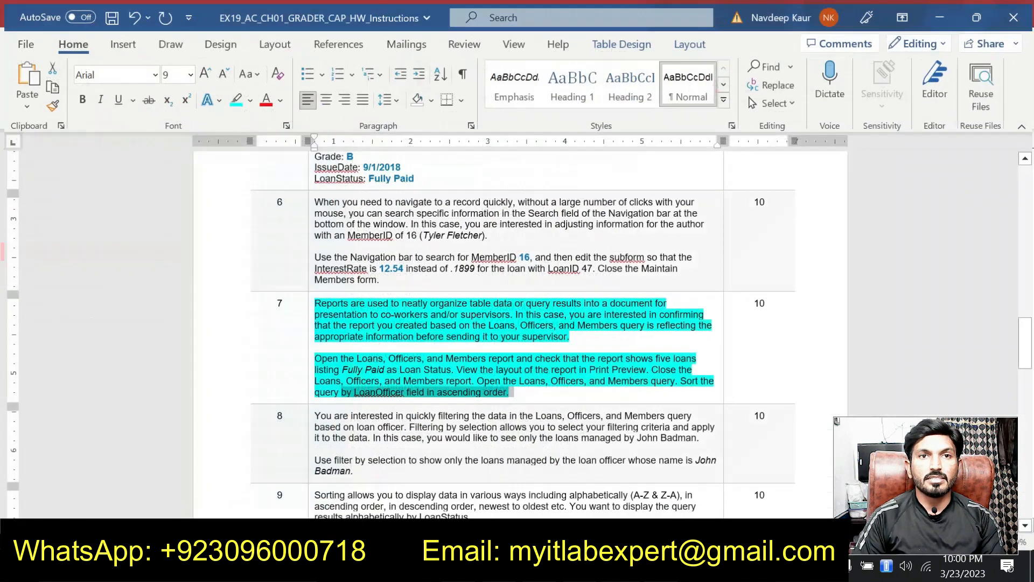
pyautogui.moveTo(525, 391); pyautogui.dragTo(278, 301)
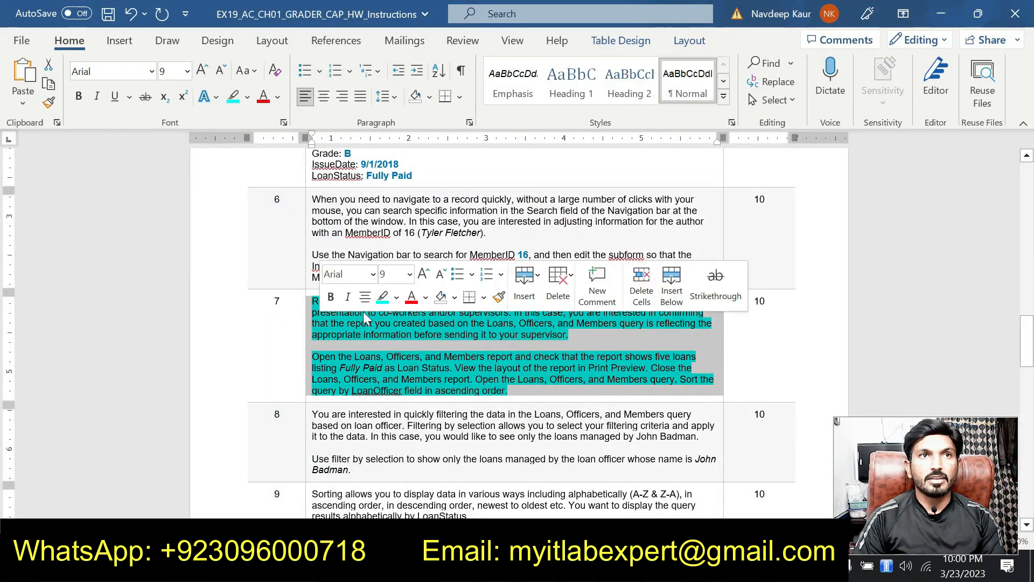
pyautogui.click(553, 401)
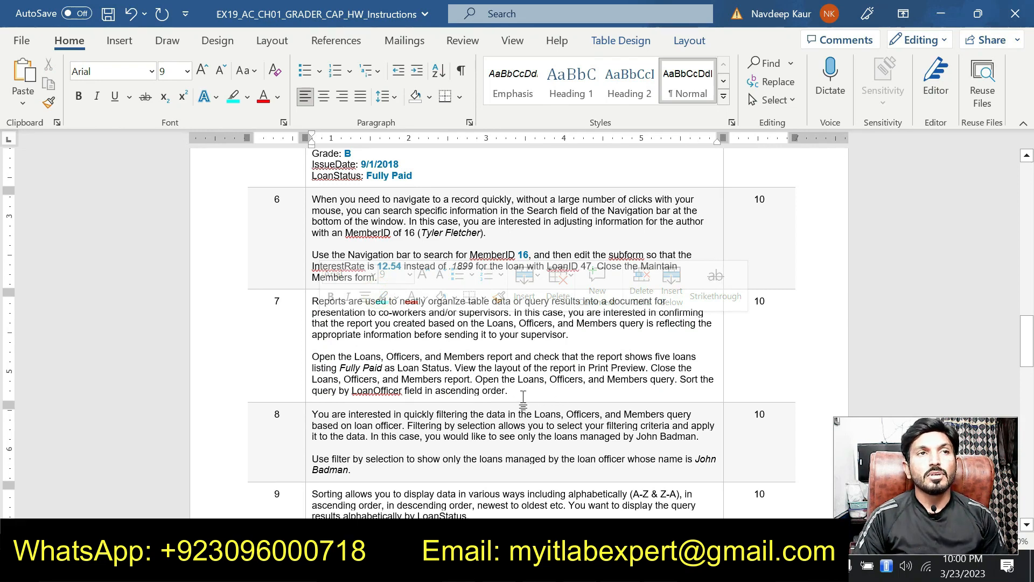
# Read on to step 8 and highlight its filter-by-selection instruction in turquoise
pyautogui.scroll(1, 523, 398)
pyautogui.scroll(-6, 523, 399)
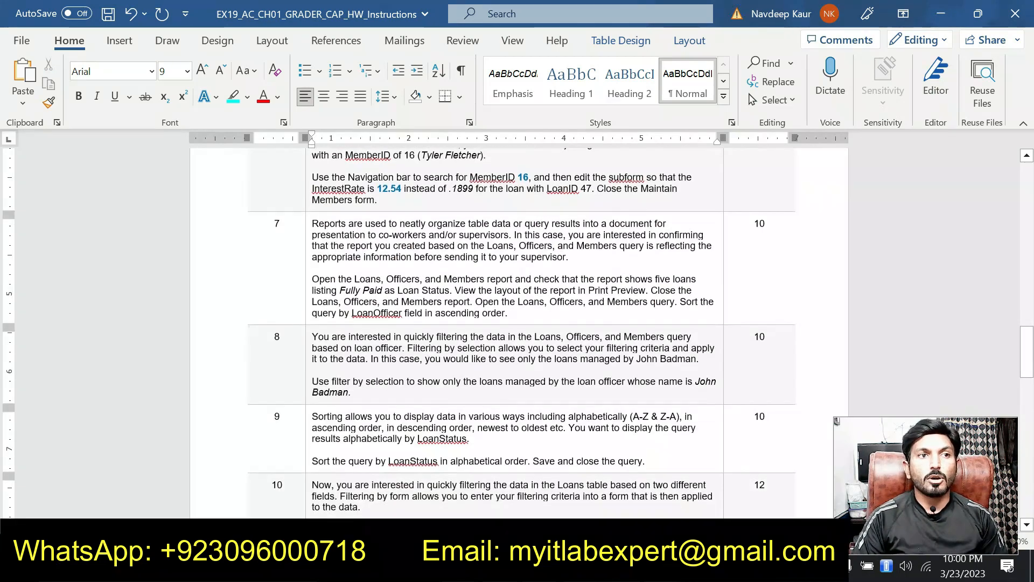
pyautogui.scroll(10, 523, 398)
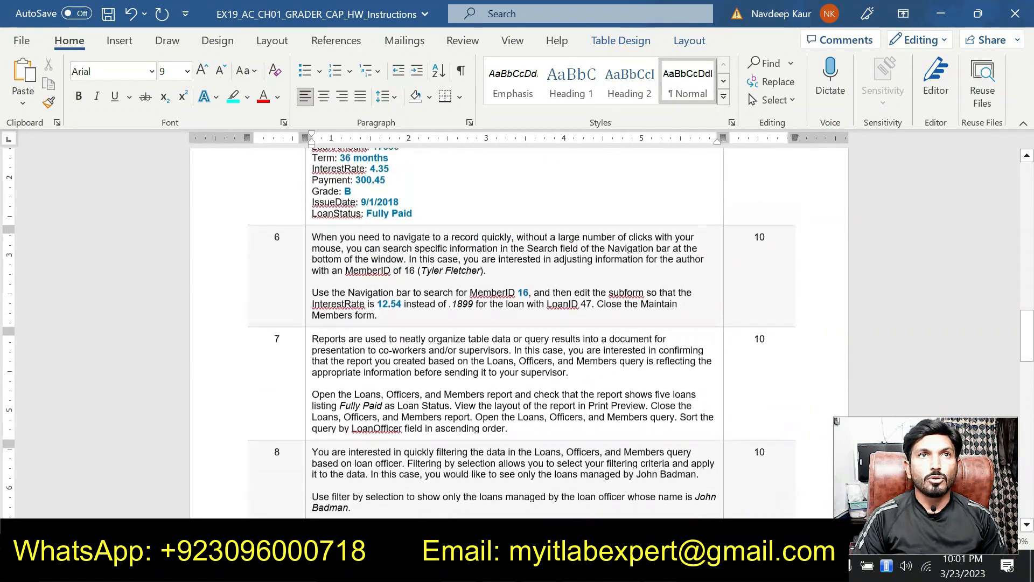
pyautogui.scroll(-10, 523, 398)
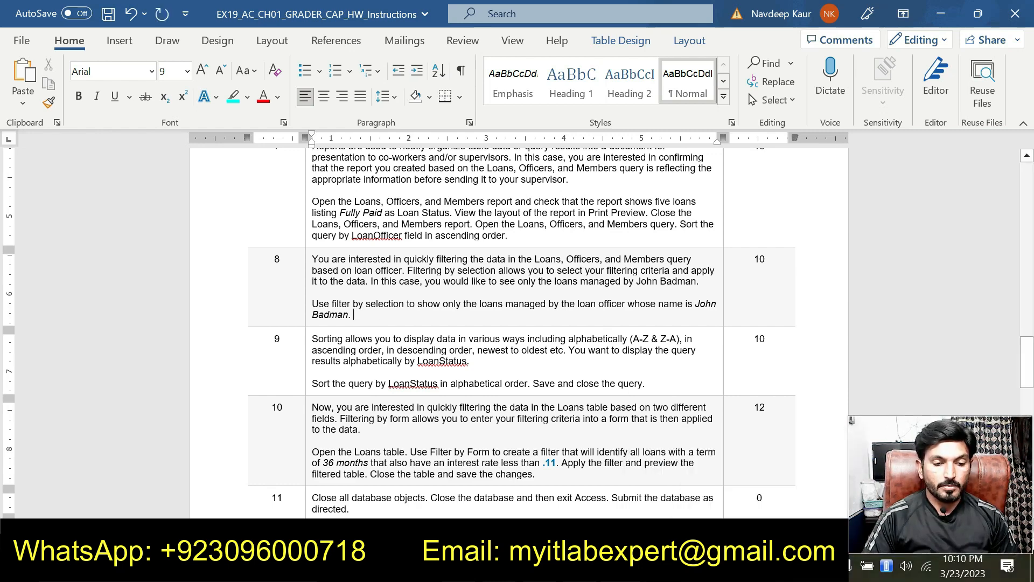
pyautogui.tripleClick(375, 317)
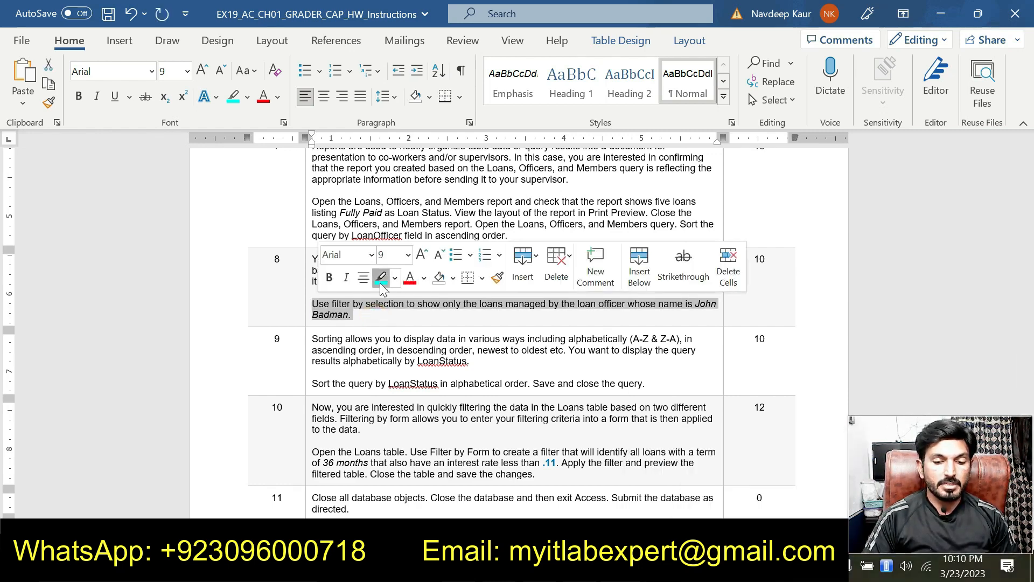
pyautogui.click(380, 278)
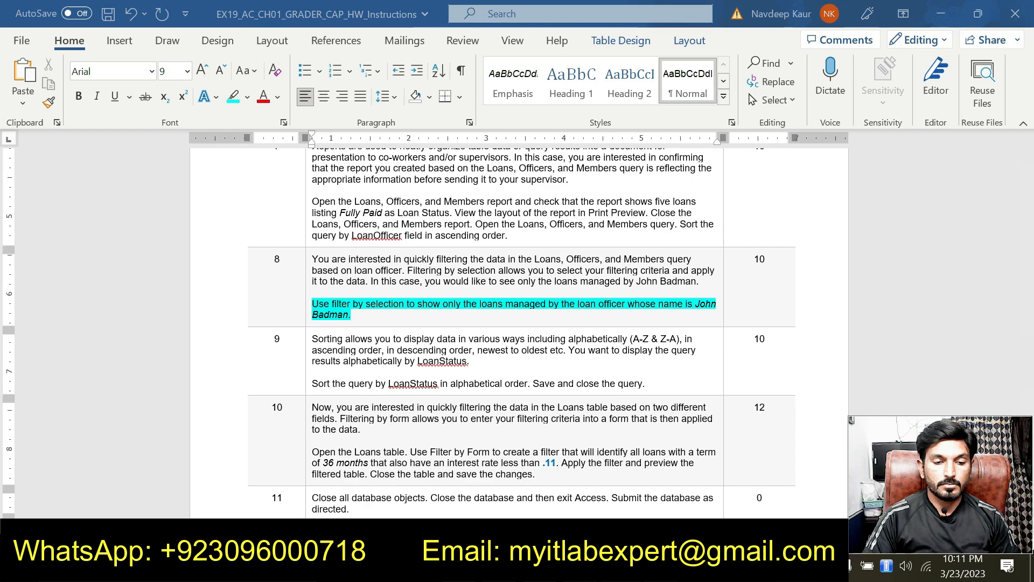
# Switch to Access, open the Loans, Officers, and Members Query, and apply its saved filter for the loan officer named in step 8
pyautogui.hotkey('alt', 'Tab')
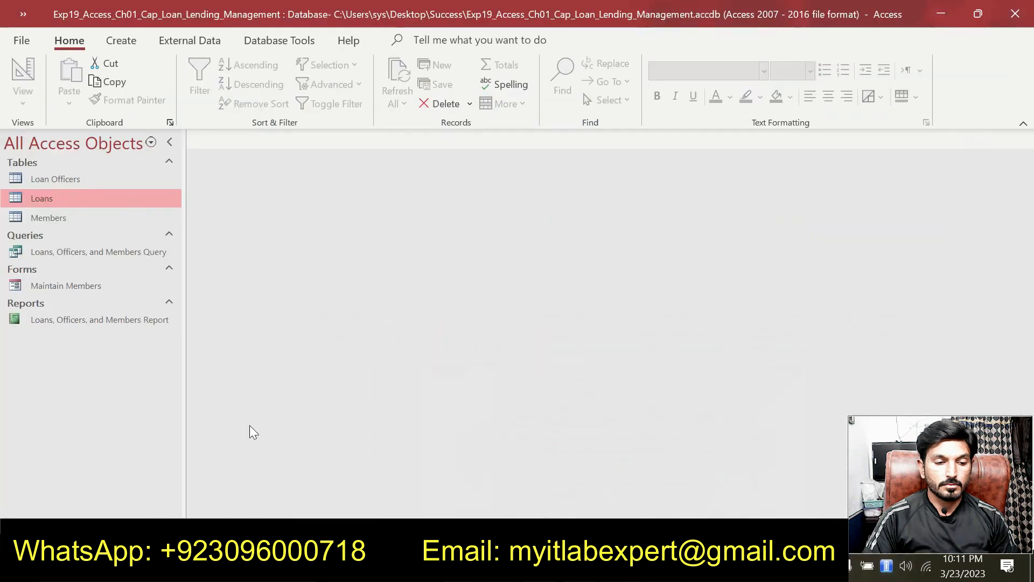
pyautogui.doubleClick(101, 254)
pyautogui.click(331, 104)
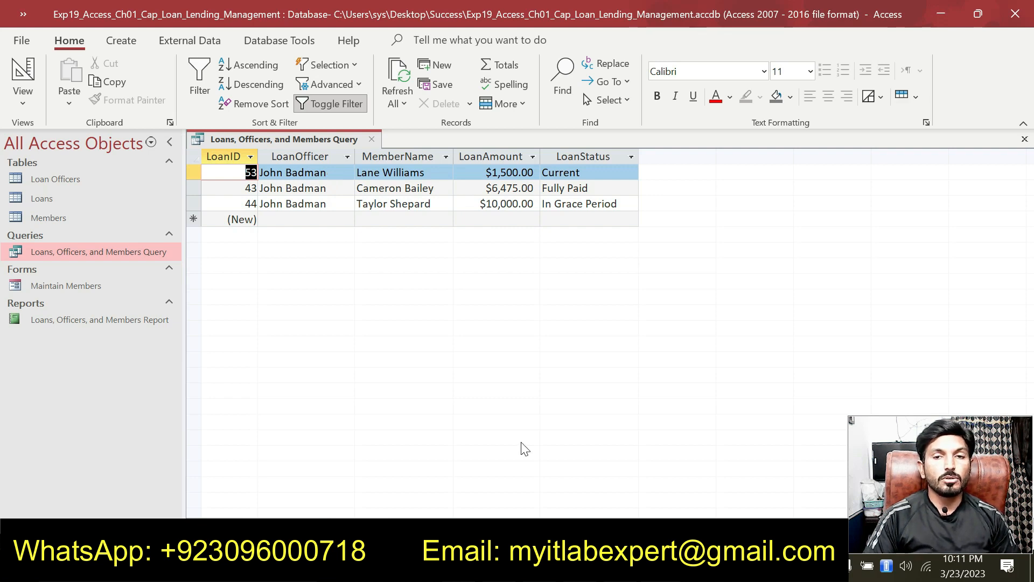
# Switch to Word and remove the turquoise highlighting from step 8's instruction
pyautogui.hotkey('alt', 'Tab')
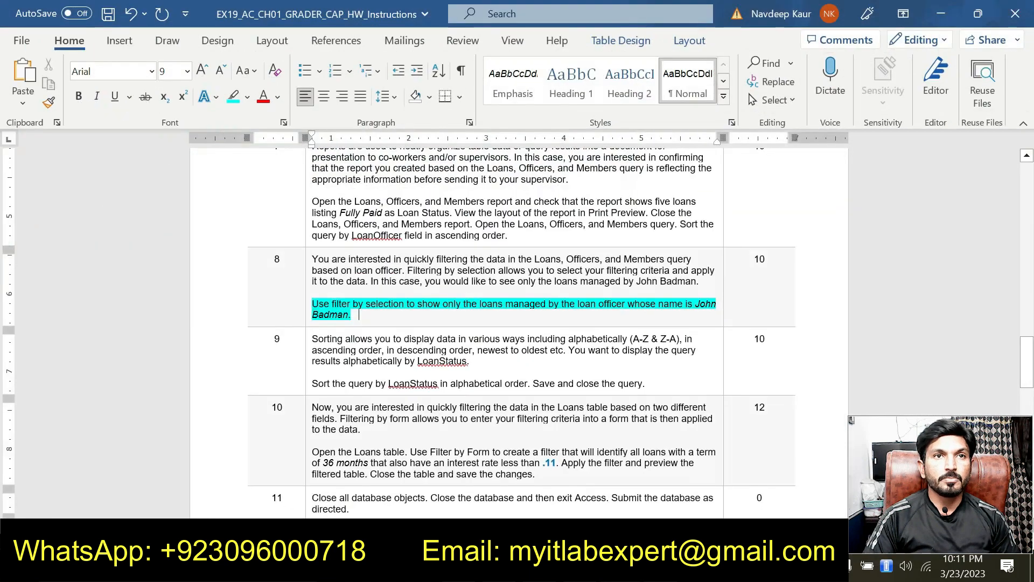
pyautogui.tripleClick(396, 312)
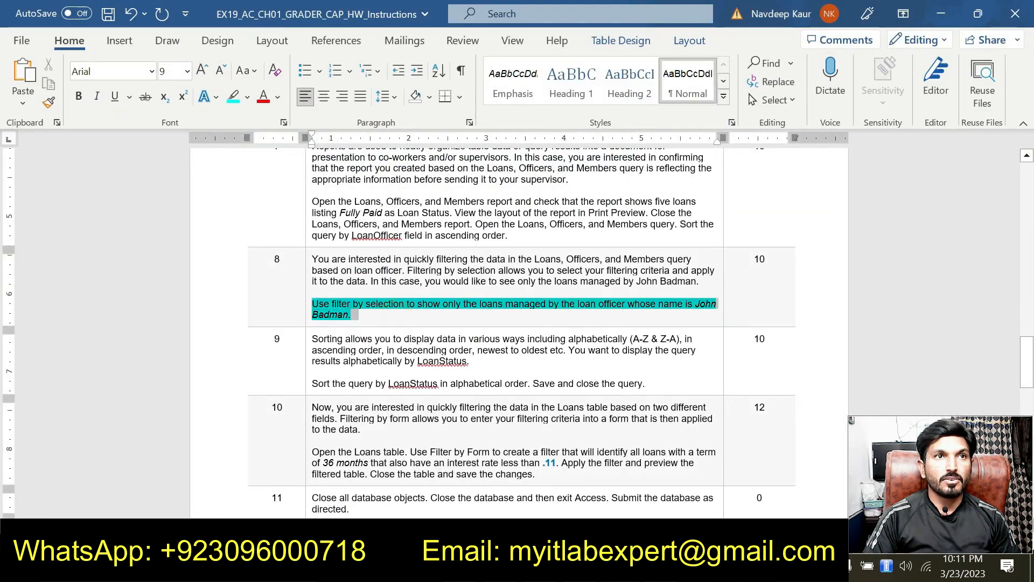
pyautogui.click(378, 279)
pyautogui.scroll(-1, 396, 357)
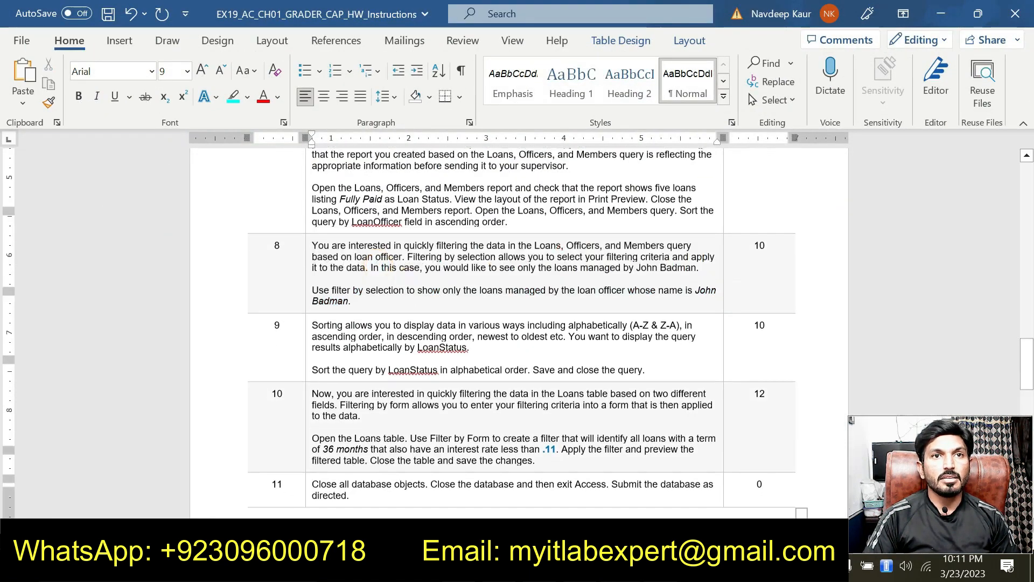
# Highlight both paragraphs of step 9 in turquoise and switch to the filtered query in Access
pyautogui.moveTo(646, 343); pyautogui.dragTo(644, 338)
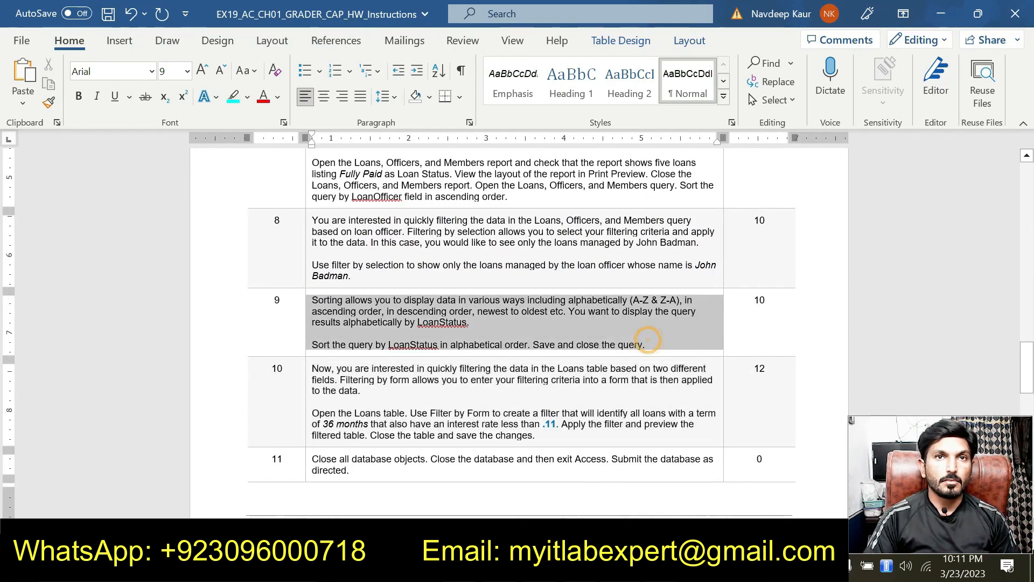
pyautogui.click(472, 324)
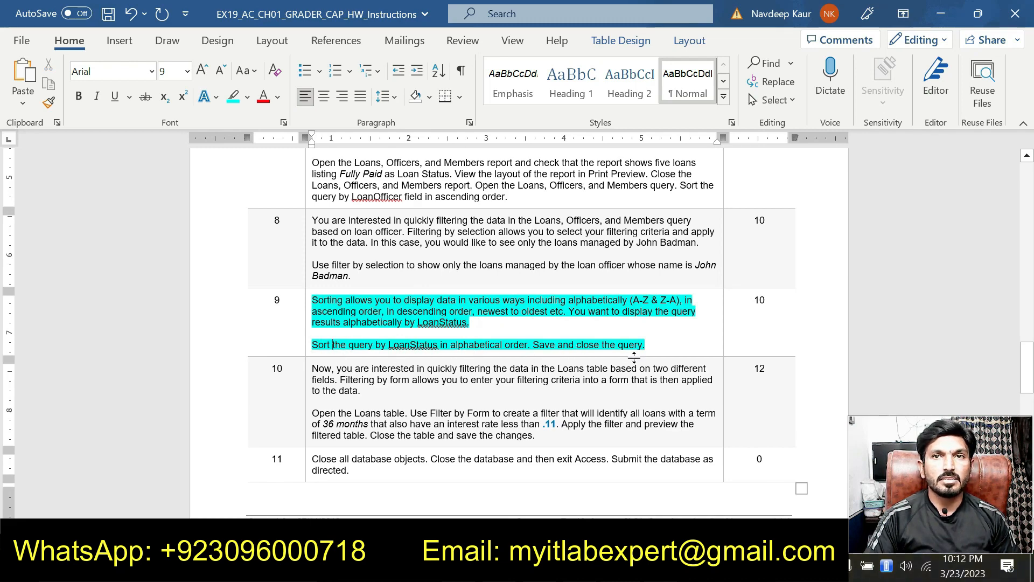
pyautogui.click(603, 566)
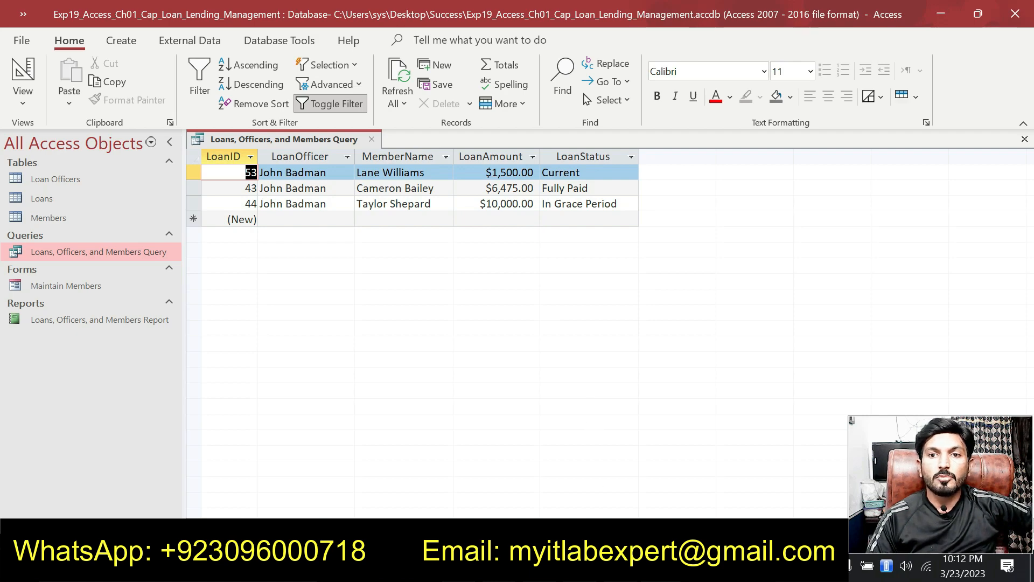
# Return to Word and remove the turquoise highlighting from both paragraphs of step 9
pyautogui.hotkey('alt', 'Tab')
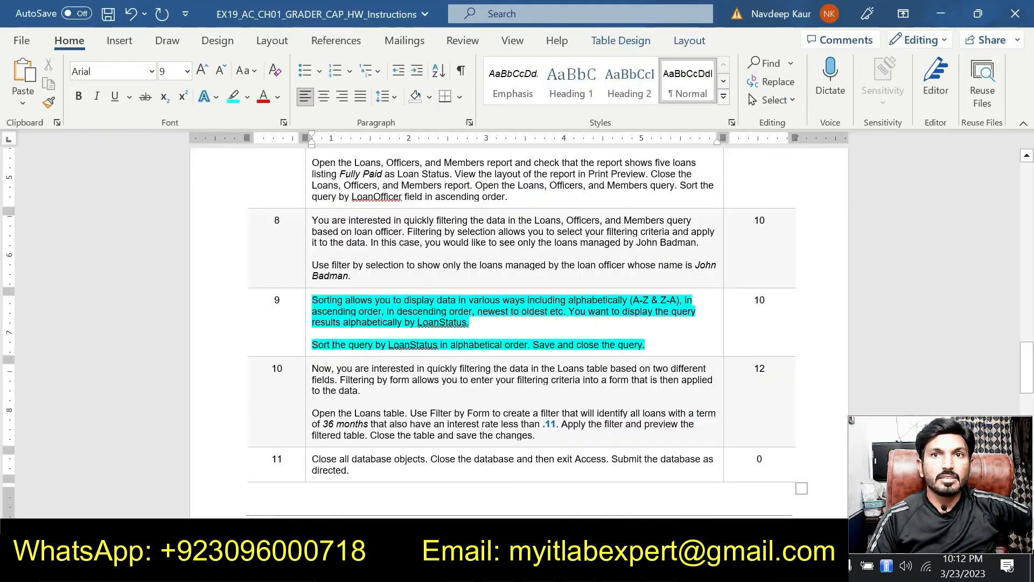
pyautogui.moveTo(658, 345); pyautogui.dragTo(312, 299)
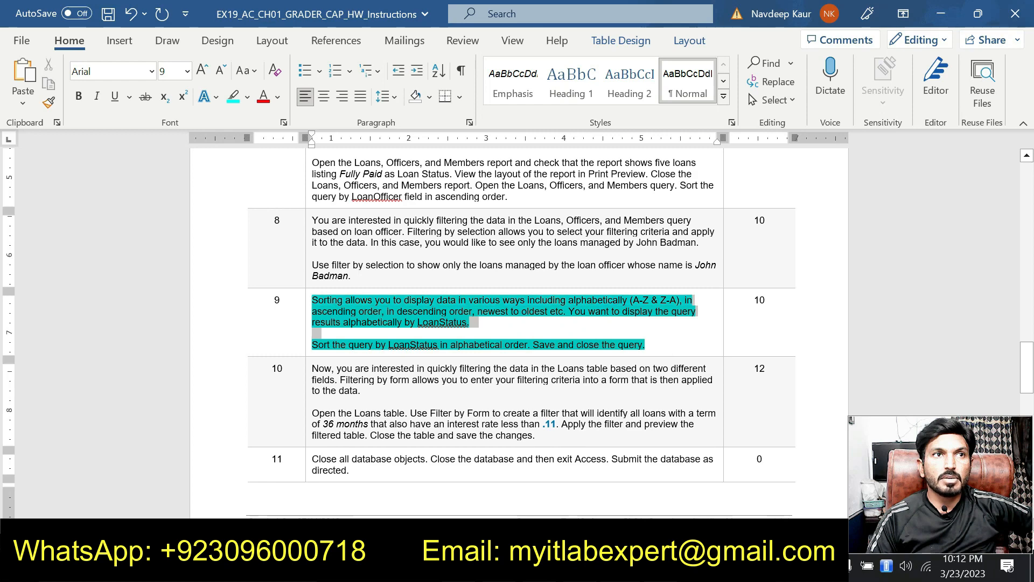
pyautogui.click(380, 274)
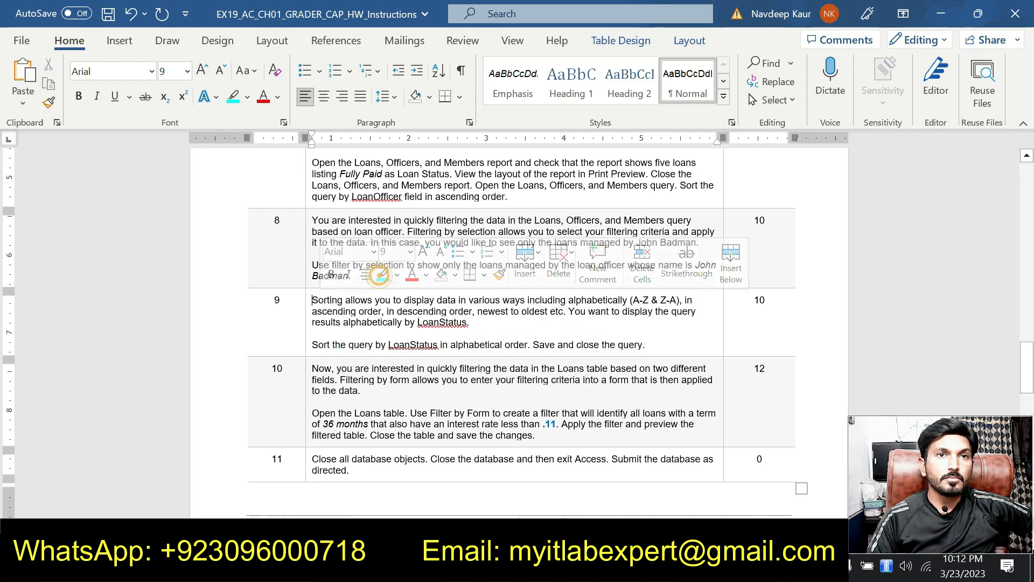
# Highlight the second paragraph of step 10, about using Filter by Form on the Loans table, in turquoise
pyautogui.scroll(-1, 380, 274)
pyautogui.moveTo(535, 397); pyautogui.dragTo(312, 374)
pyautogui.click(384, 350)
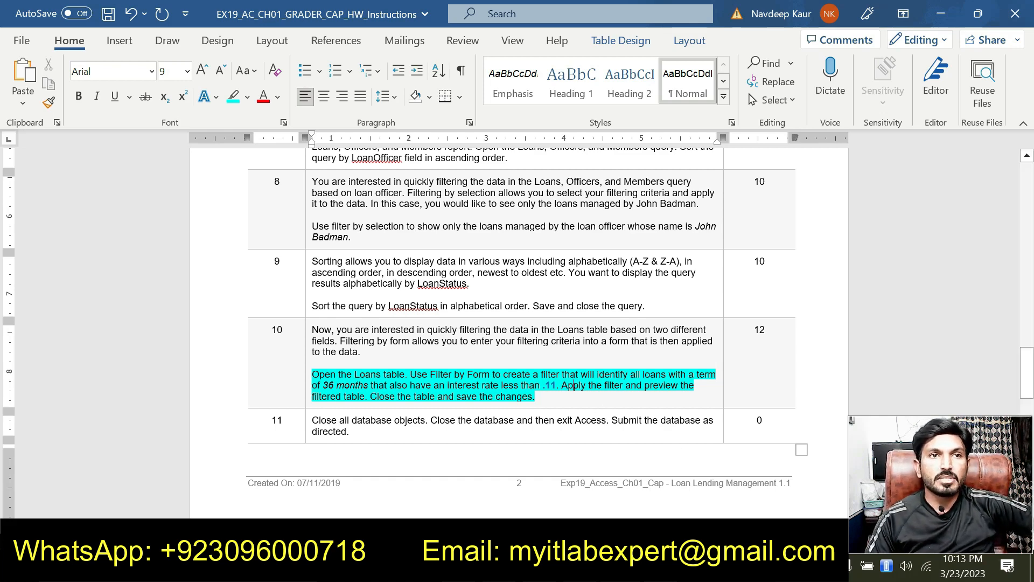
# Switch to Access, replace the open query with the Loans table, and toggle the table's saved Term and InterestRate filter on and off
pyautogui.hotkey('alt', 'Tab')
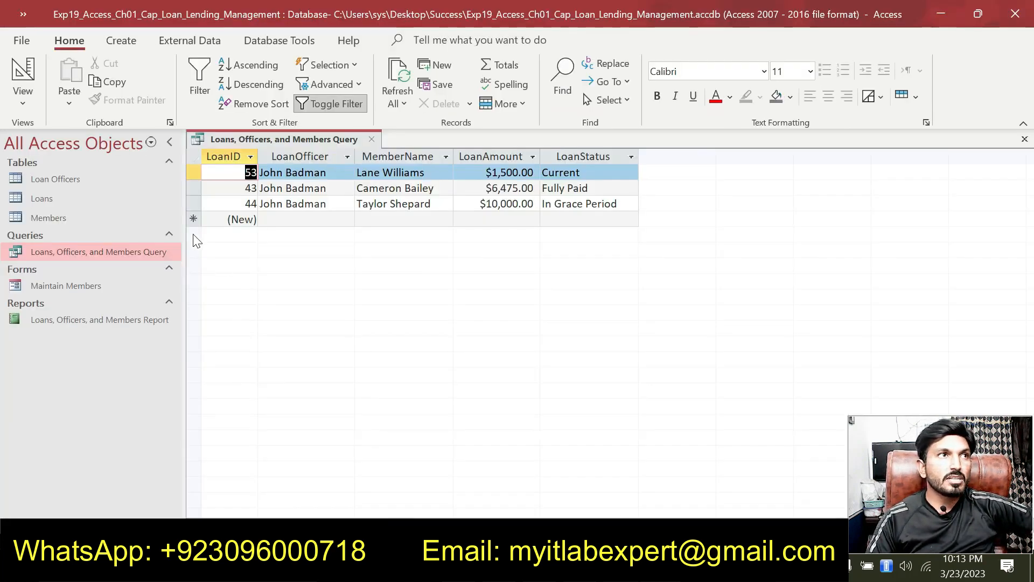
pyautogui.click(371, 140)
pyautogui.doubleClick(86, 199)
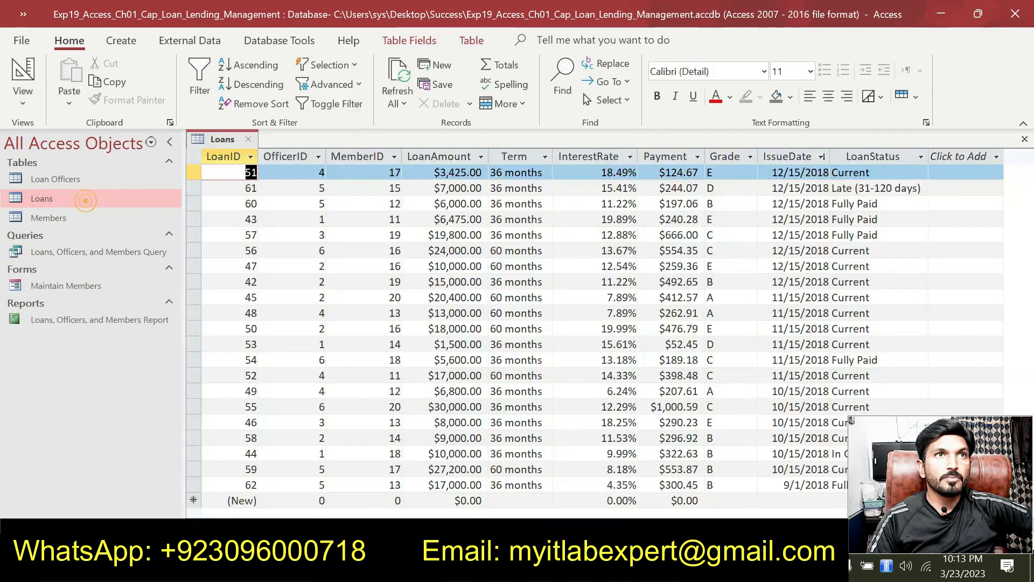
pyautogui.click(337, 105)
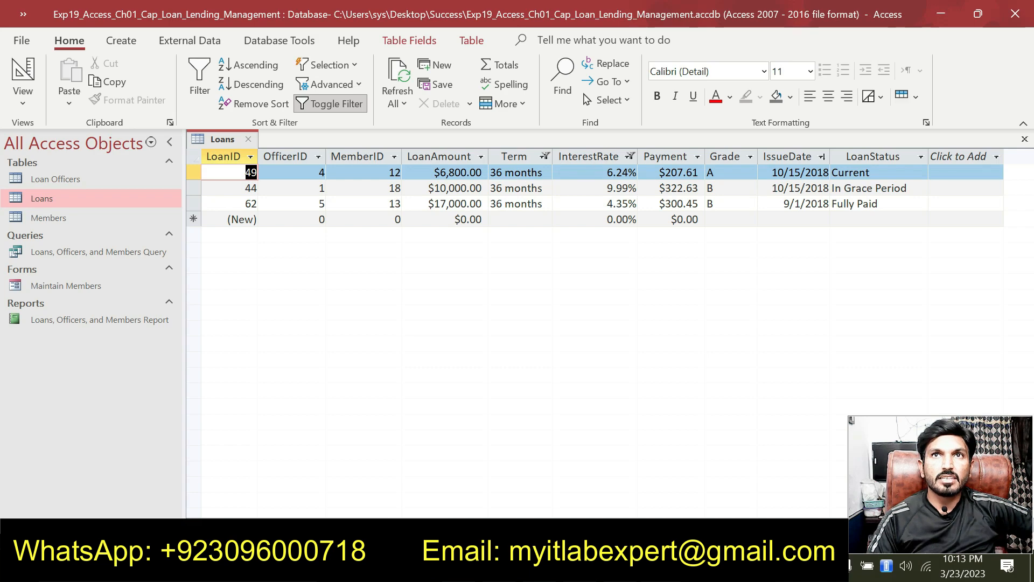
pyautogui.click(343, 111)
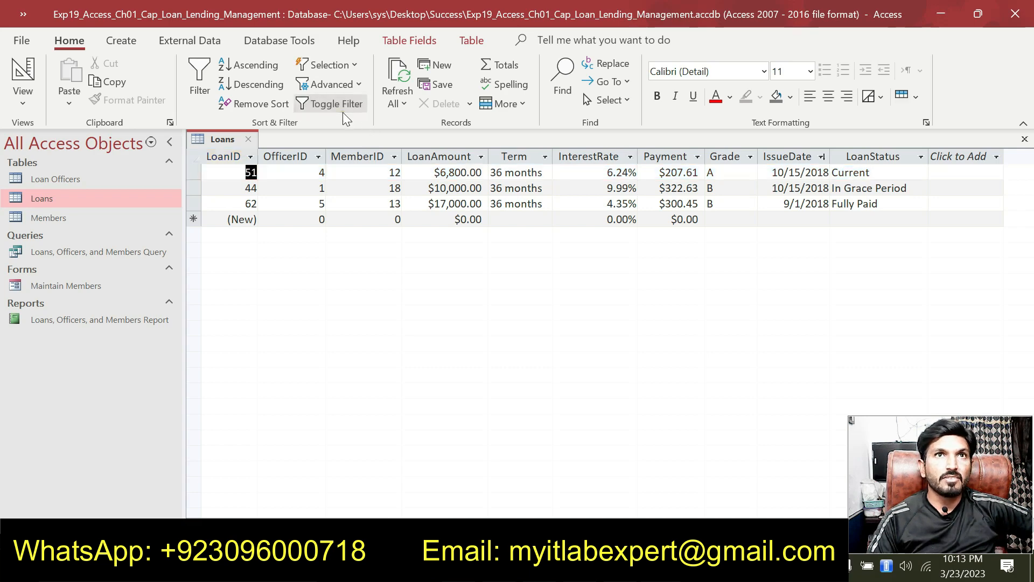
# Recheck step 10 in Word, then switch to the browser and review the MyLab IT score card for the Access Chapter 1 Capstone
pyautogui.hotkey('alt', 'Tab')
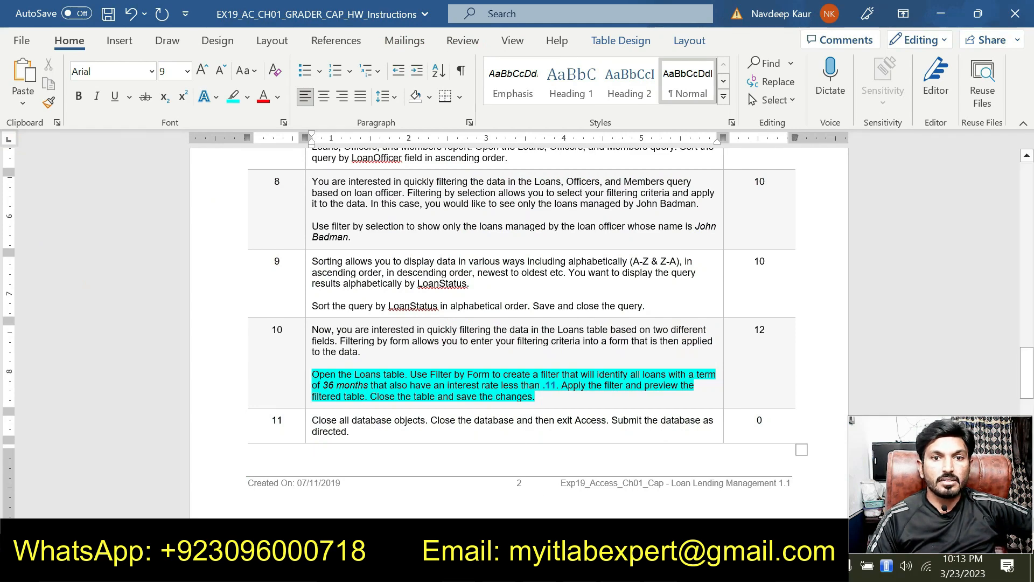
pyautogui.click(540, 565)
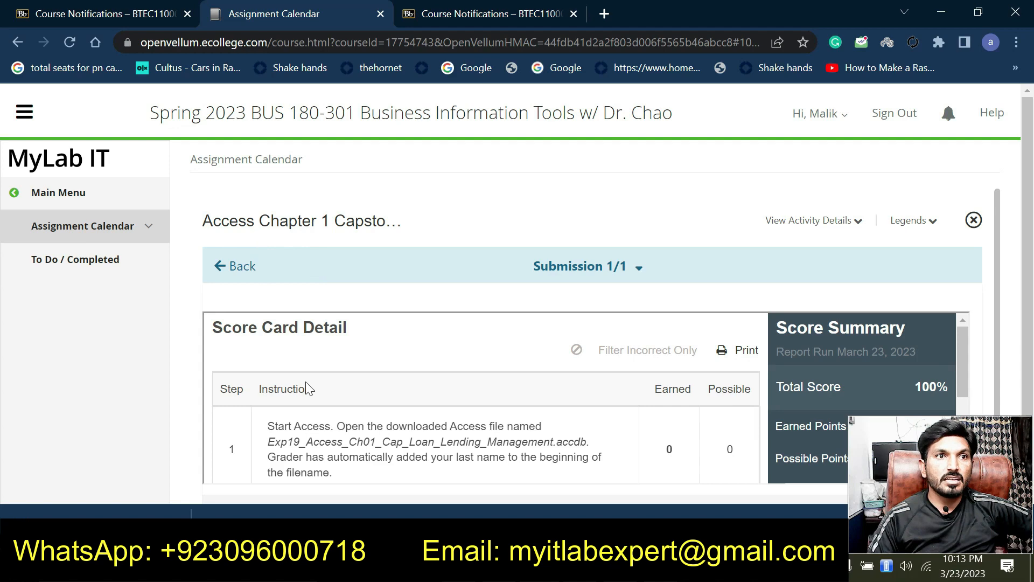
pyautogui.scroll(-5, 306, 388)
pyautogui.scroll(5, 306, 387)
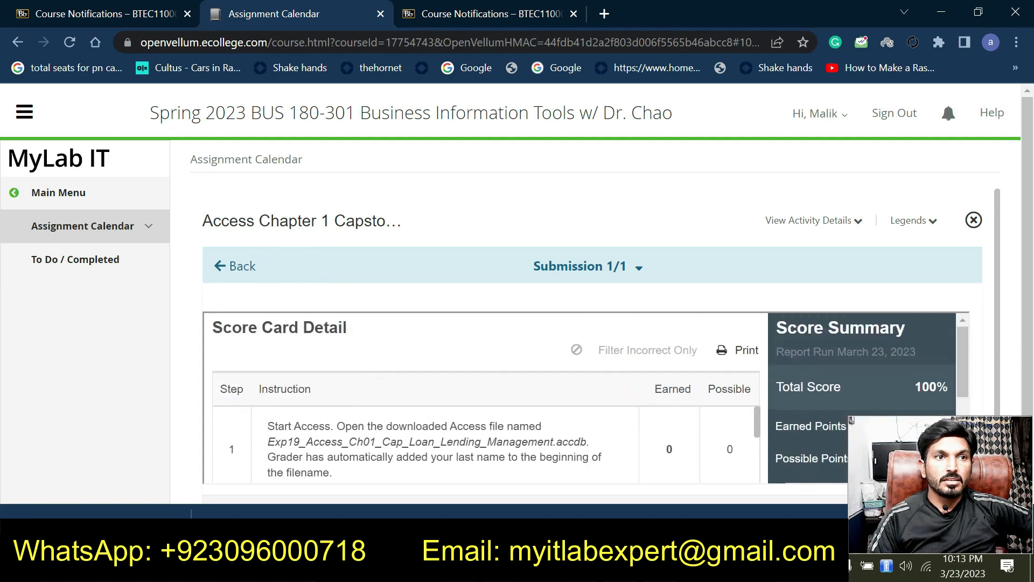
# Check the project file name in step 1 of the score card and the total score in the score summary
pyautogui.moveTo(274, 442); pyautogui.dragTo(580, 442)
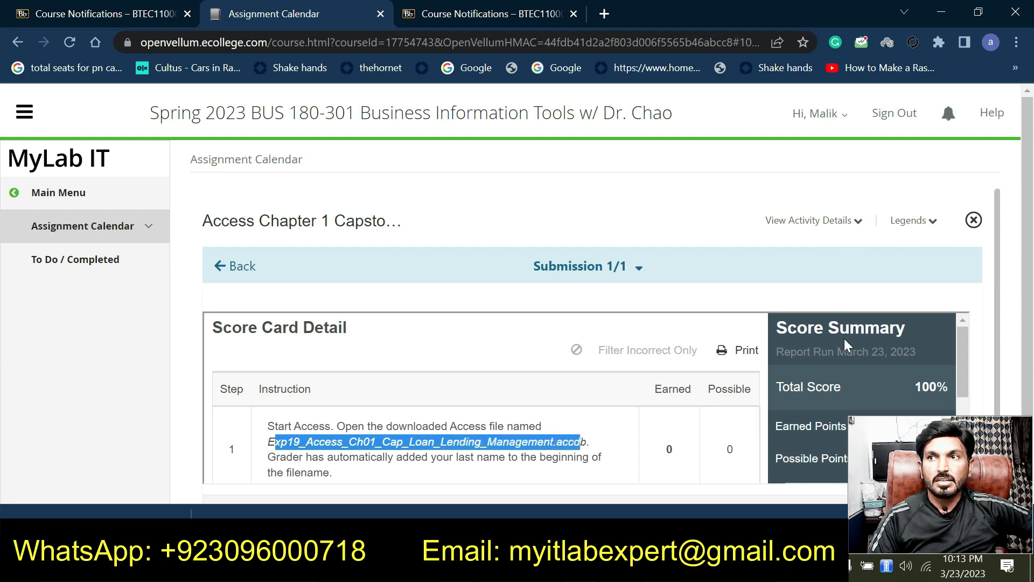
pyautogui.scroll(-2, 847, 344)
pyautogui.scroll(2, 846, 345)
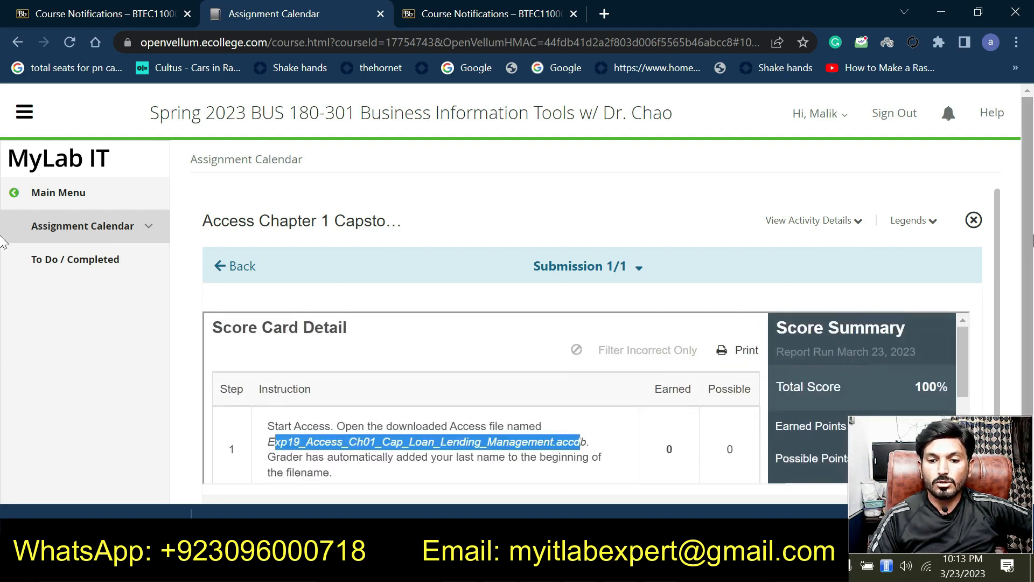
pyautogui.scroll(-2, 847, 346)
pyautogui.tripleClick(913, 300)
pyautogui.click(912, 300)
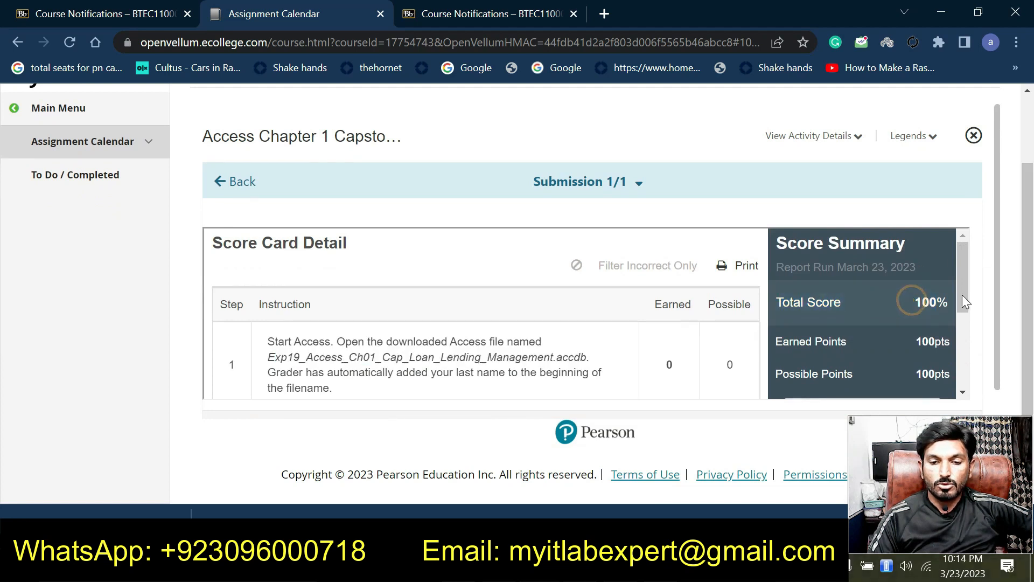
# Compare the earned and possible points for steps 2 through 5 in the score card detail
pyautogui.scroll(-2, 618, 371)
pyautogui.scroll(-1, 619, 372)
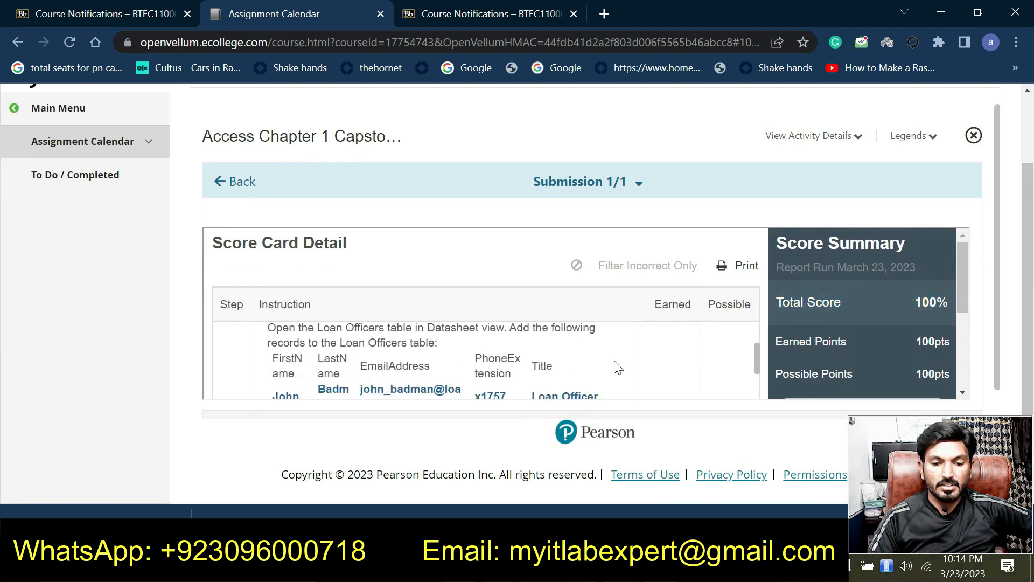
pyautogui.scroll(-2, 945, 281)
pyautogui.scroll(-3, 714, 304)
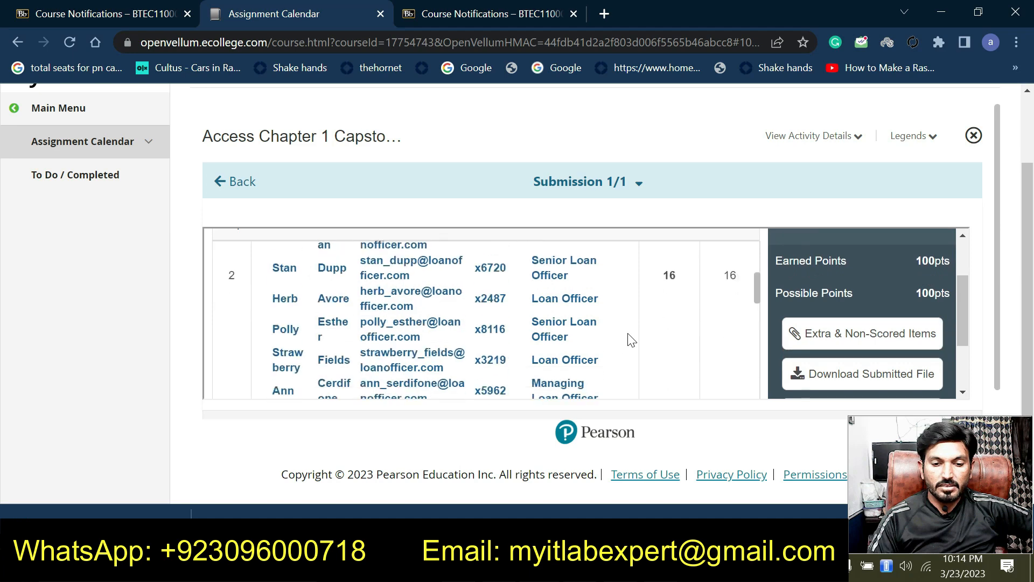
pyautogui.moveTo(658, 273); pyautogui.dragTo(745, 280)
pyautogui.scroll(-3, 620, 307)
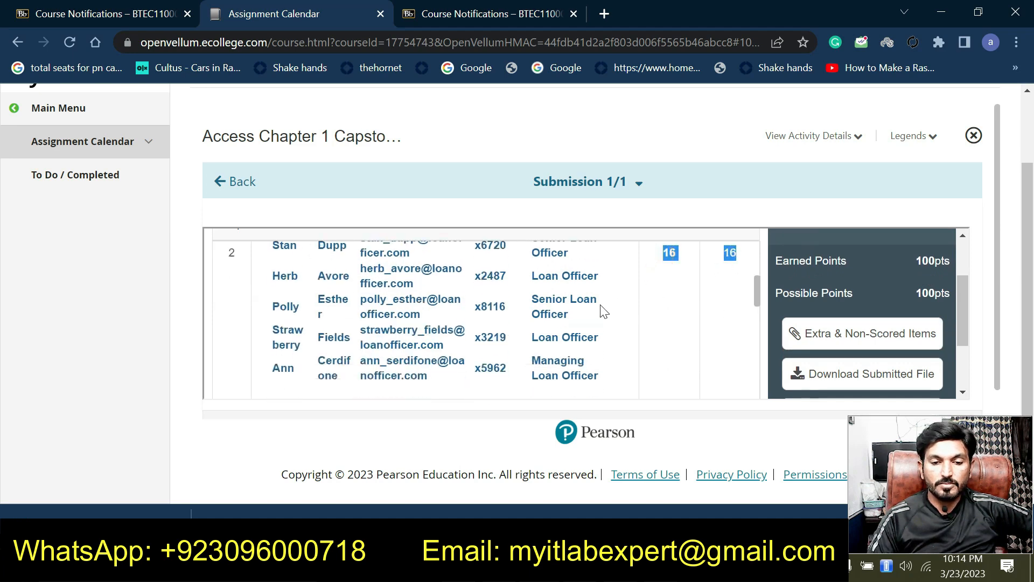
pyautogui.moveTo(662, 325); pyautogui.dragTo(705, 323)
pyautogui.scroll(-3, 643, 330)
pyautogui.scroll(-5, 638, 330)
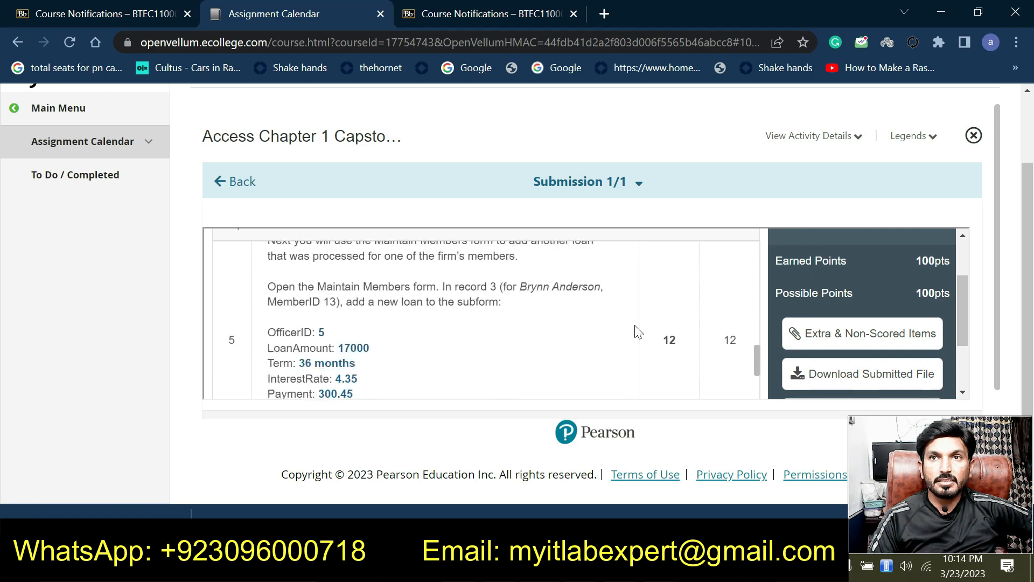
pyautogui.scroll(2, 660, 286)
pyautogui.moveTo(663, 325); pyautogui.dragTo(740, 329)
pyautogui.scroll(-3, 660, 330)
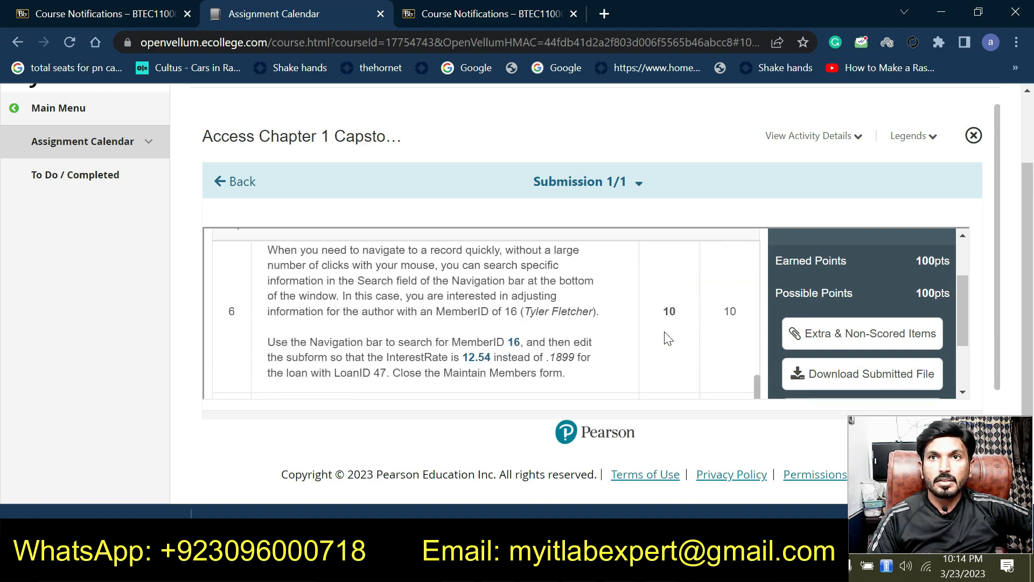
# Compare the earned and possible points for steps 6 through 10, and return to step 1 of the score card
pyautogui.moveTo(666, 286); pyautogui.dragTo(741, 297)
pyautogui.scroll(-3, 672, 323)
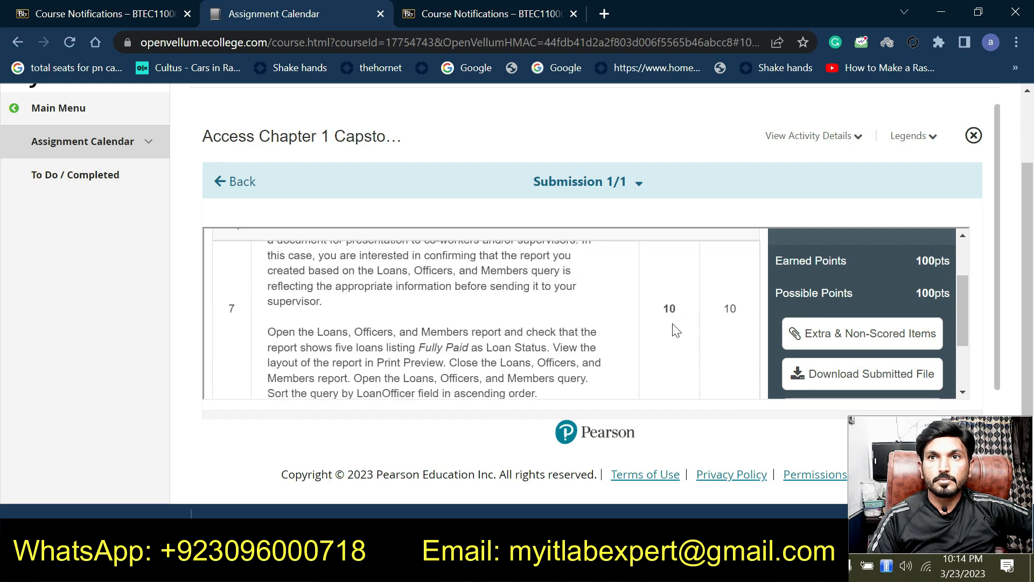
pyautogui.moveTo(668, 311); pyautogui.dragTo(706, 328)
pyautogui.scroll(-3, 690, 331)
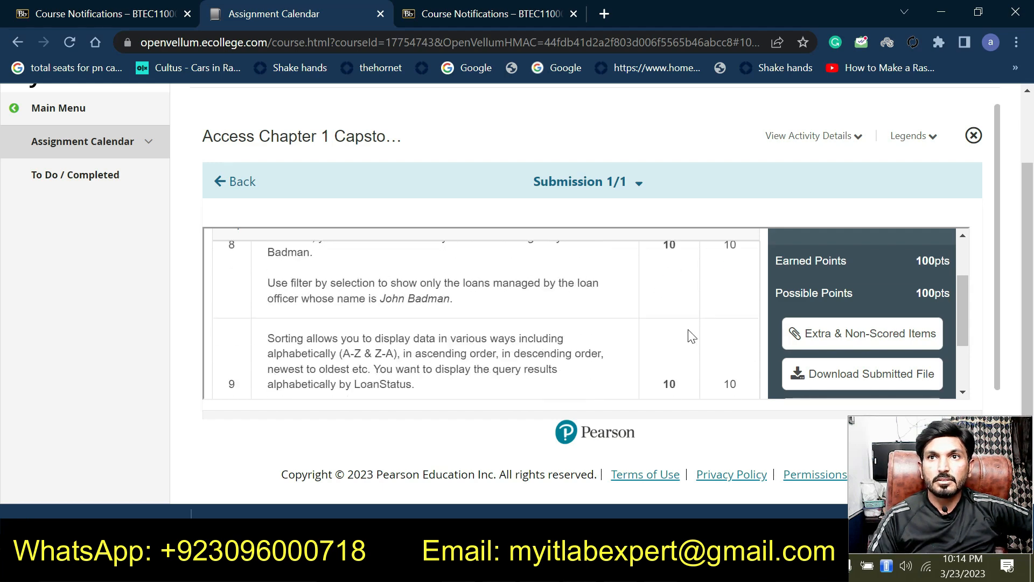
pyautogui.moveTo(655, 252); pyautogui.dragTo(720, 249)
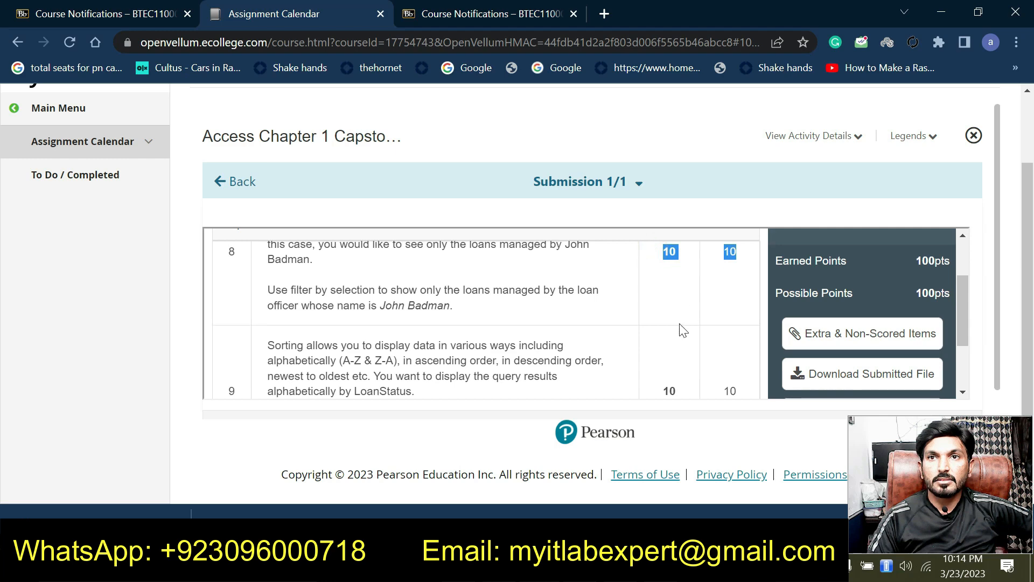
pyautogui.scroll(-3, 685, 318)
pyautogui.moveTo(656, 309); pyautogui.dragTo(686, 314)
pyautogui.scroll(-3, 673, 326)
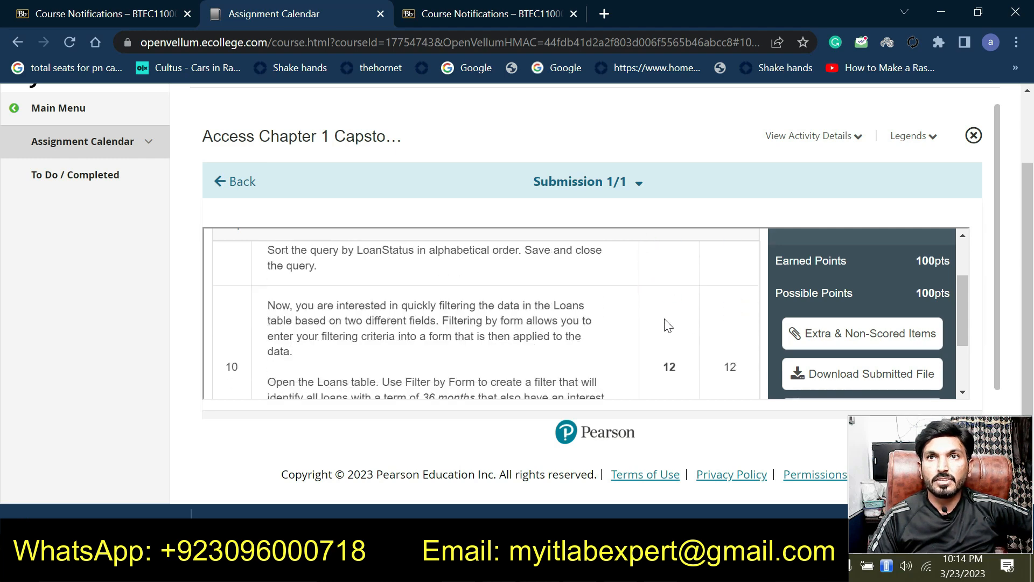
pyautogui.moveTo(666, 349); pyautogui.dragTo(730, 350)
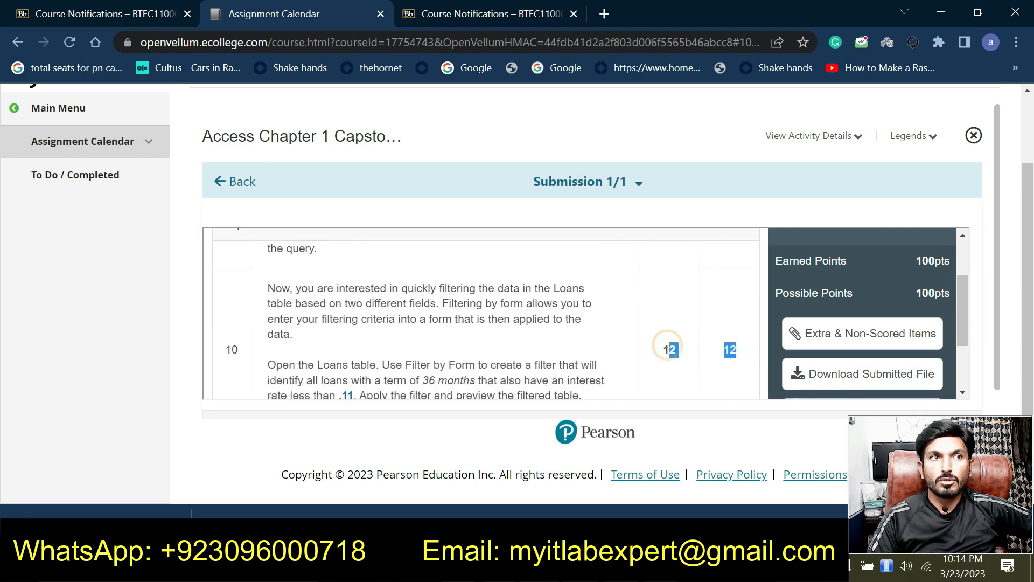
pyautogui.scroll(-3, 662, 343)
pyautogui.scroll(5, 646, 347)
pyautogui.scroll(10, 565, 362)
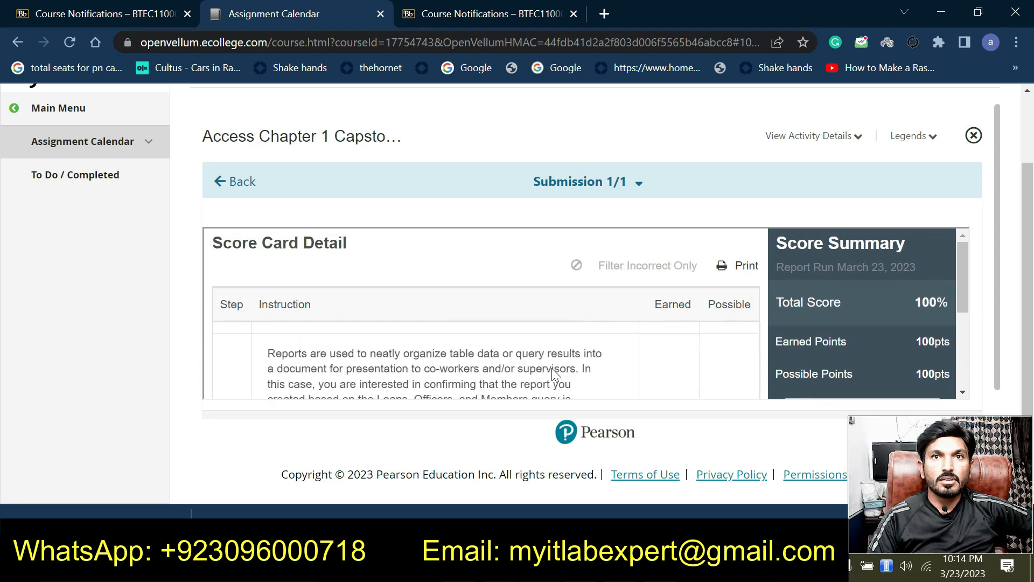
pyautogui.scroll(6, 493, 376)
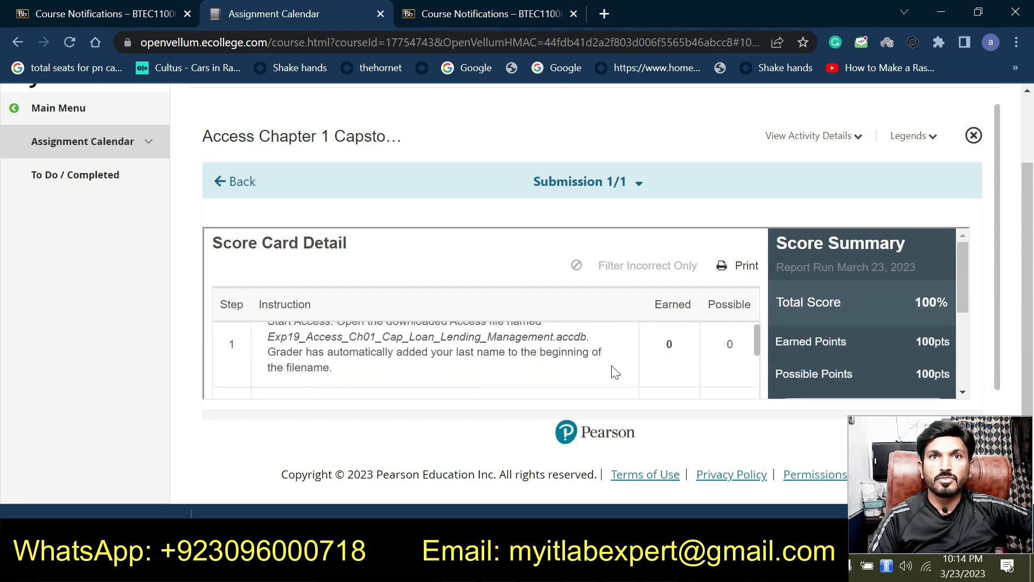
pyautogui.scroll(1, 753, 345)
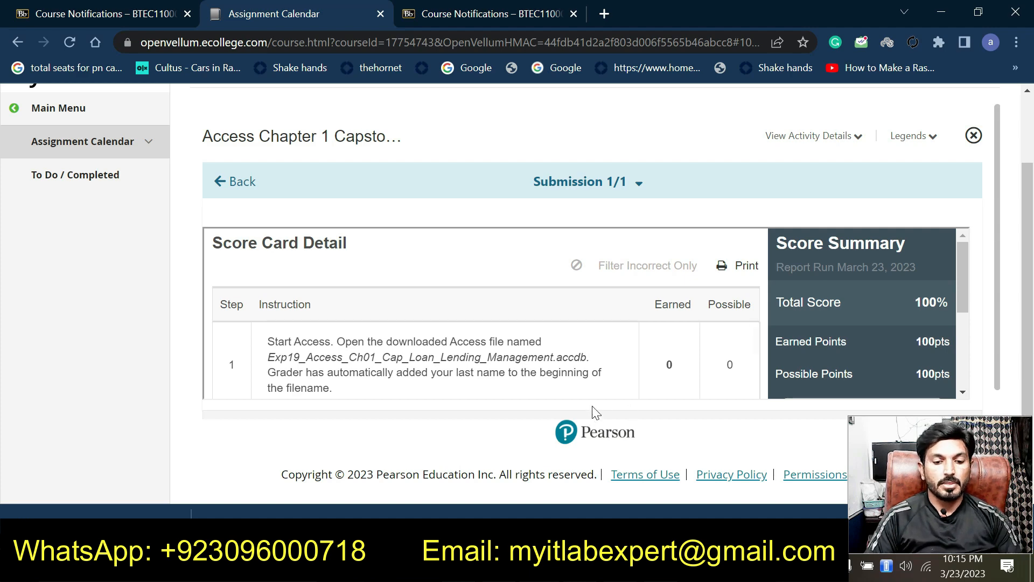
pyautogui.scroll(-10, 447, 380)
pyautogui.scroll(3, 448, 379)
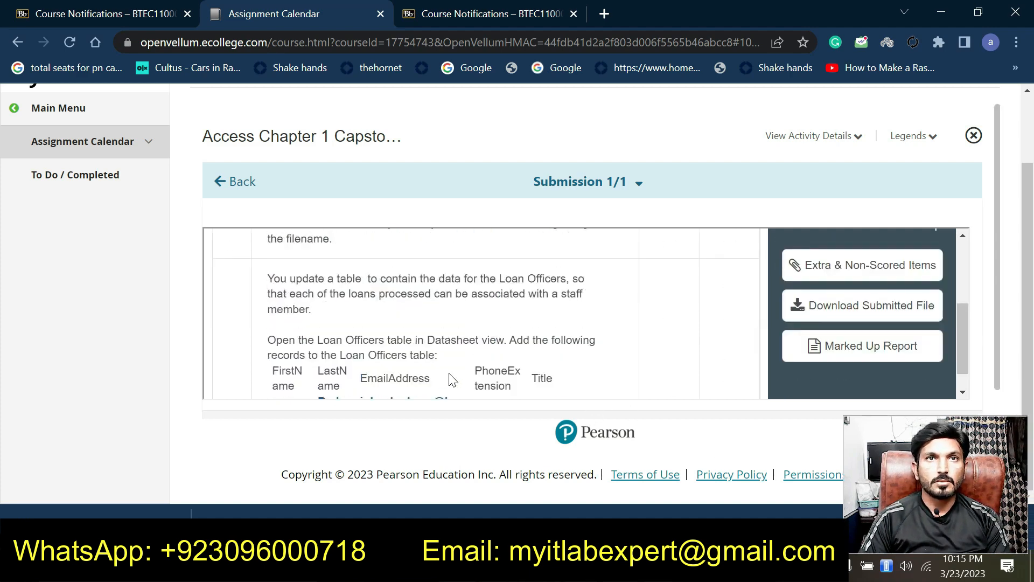
pyautogui.scroll(10, 588, 328)
pyautogui.scroll(-2, 555, 330)
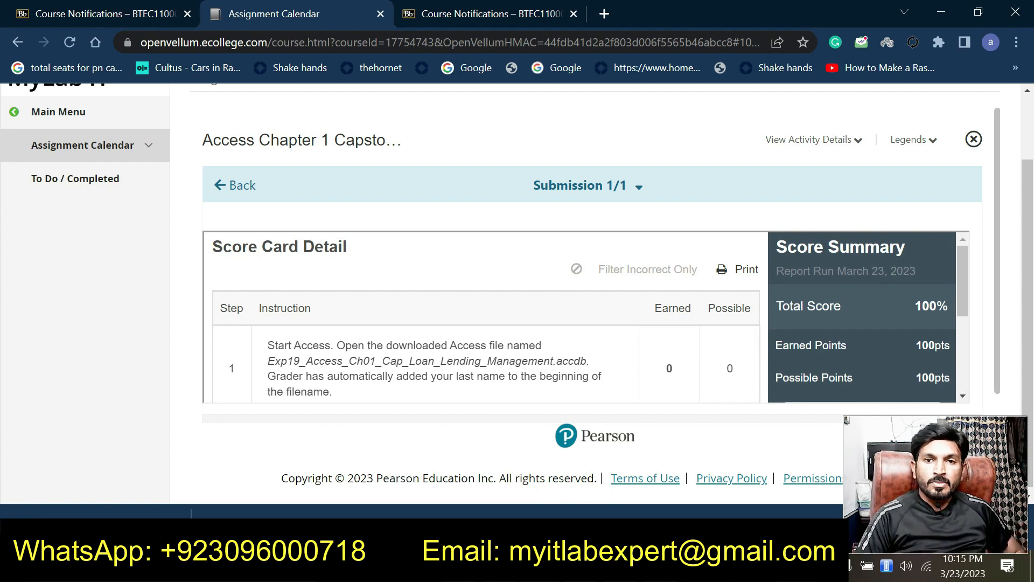
# Switch to Access and open the Loan Officers table and the Loans, Officers, and Members Query alongside the Loans table
pyautogui.hotkey('alt', 'Tab')
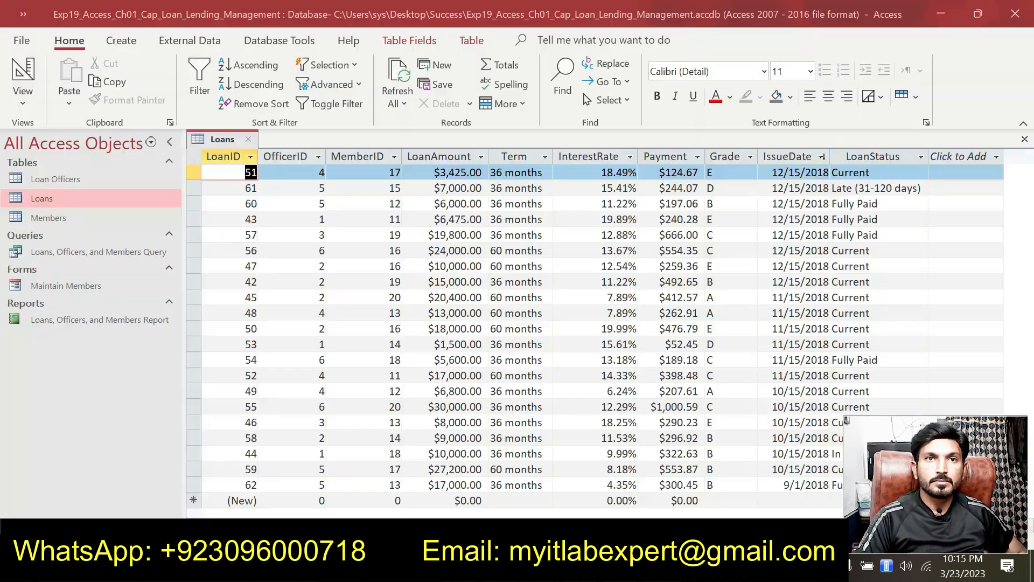
pyautogui.doubleClick(72, 183)
pyautogui.doubleClick(72, 202)
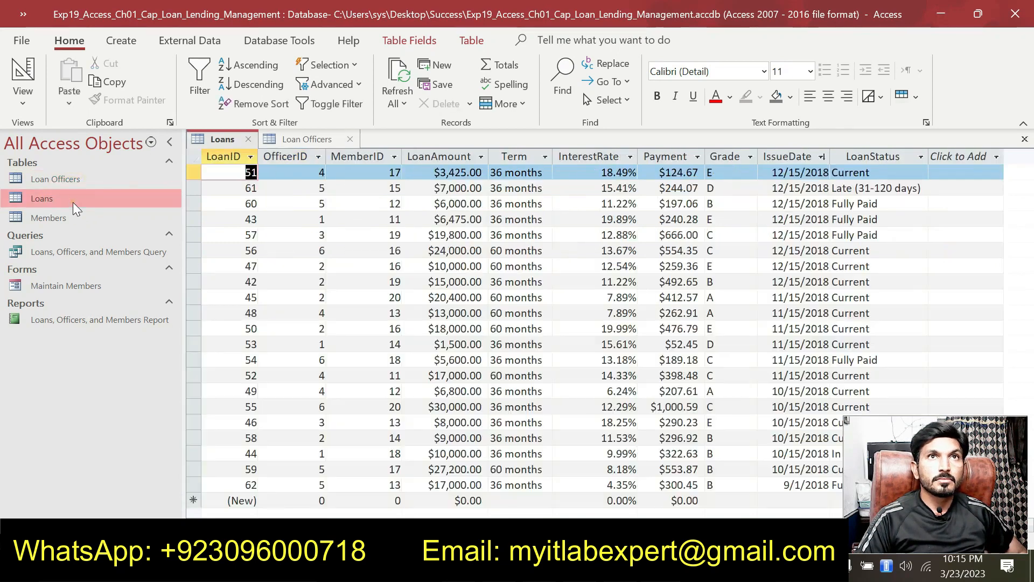
pyautogui.doubleClick(72, 256)
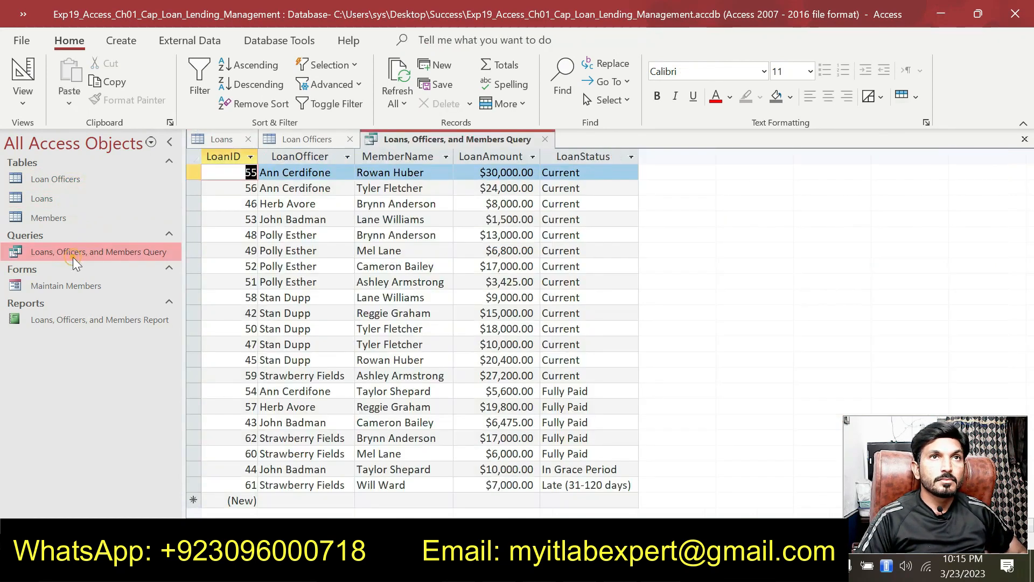
# Apply the saved filters to the Loans, Officers, and Members Query and to the Loans table
pyautogui.click(305, 105)
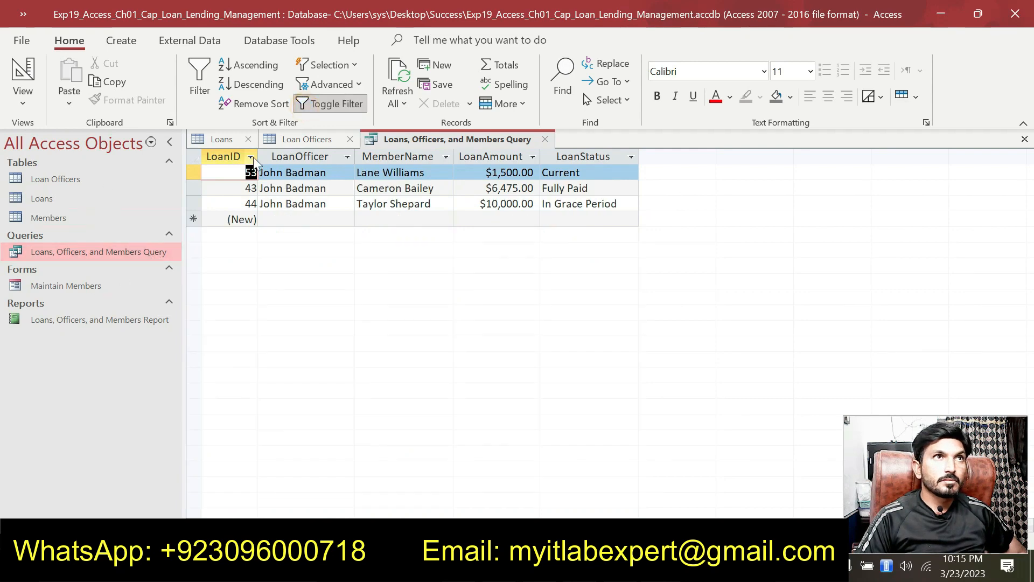
pyautogui.click(236, 140)
pyautogui.click(325, 105)
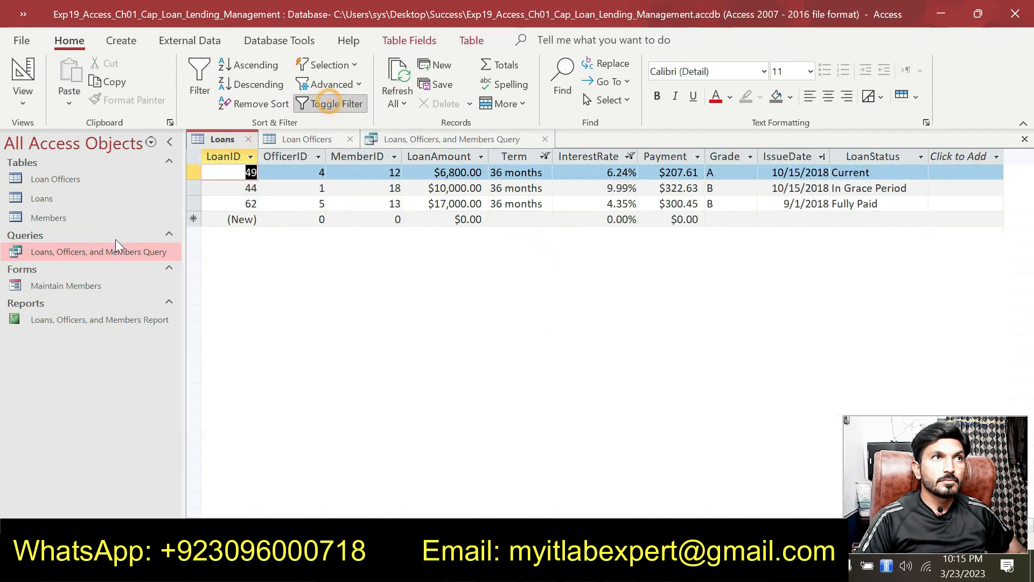
# Open the Maintain Members form and the Loans, Officers, and Members Report, and review the open tables, query, form and report
pyautogui.doubleClick(82, 286)
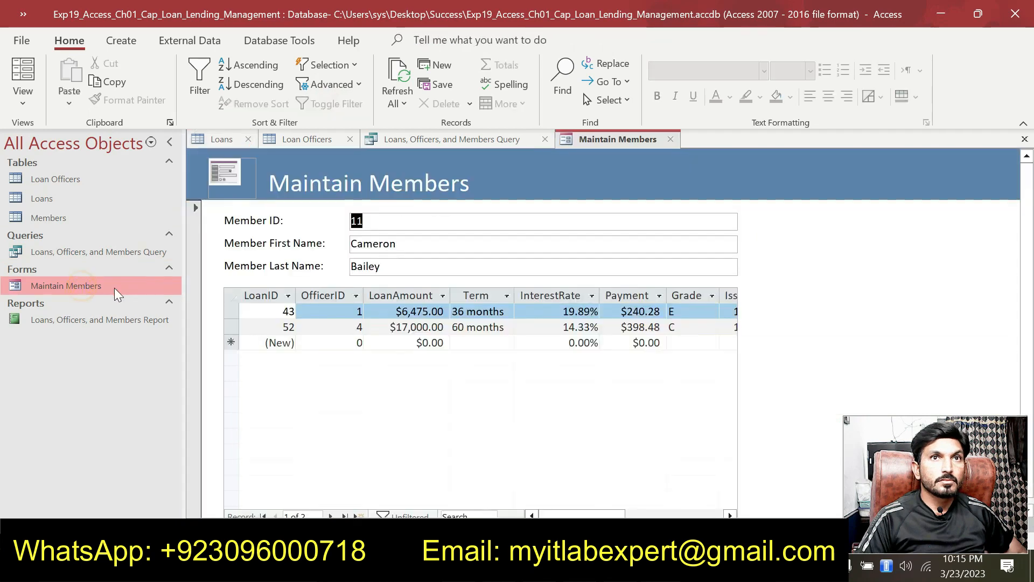
pyautogui.doubleClick(89, 321)
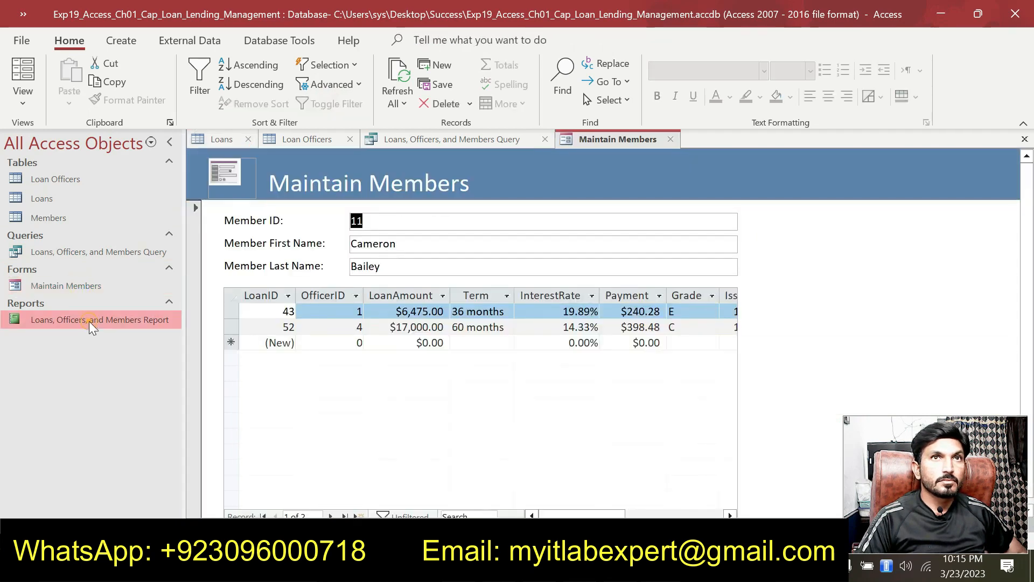
pyautogui.click(308, 141)
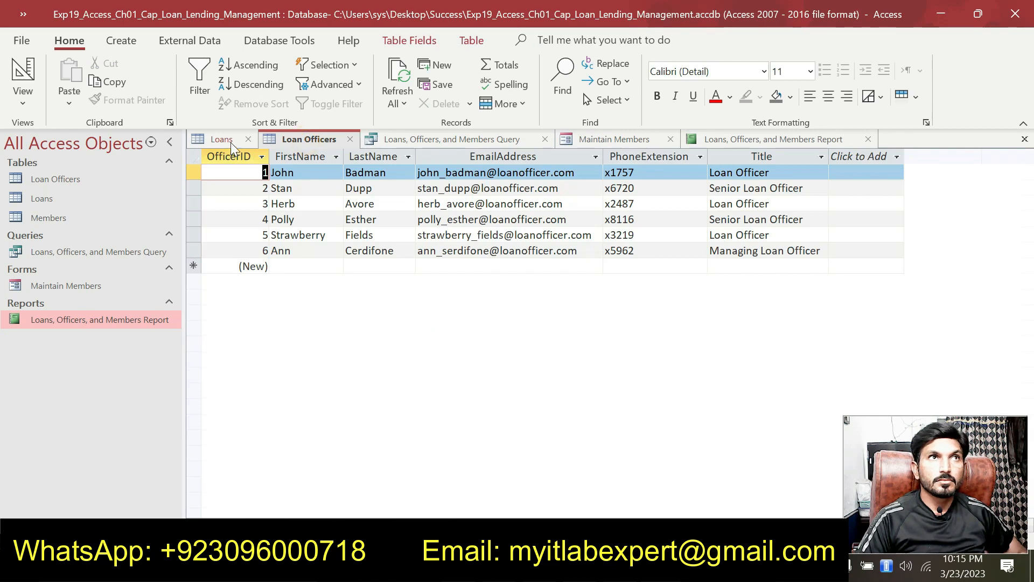
pyautogui.click(230, 142)
pyautogui.click(308, 142)
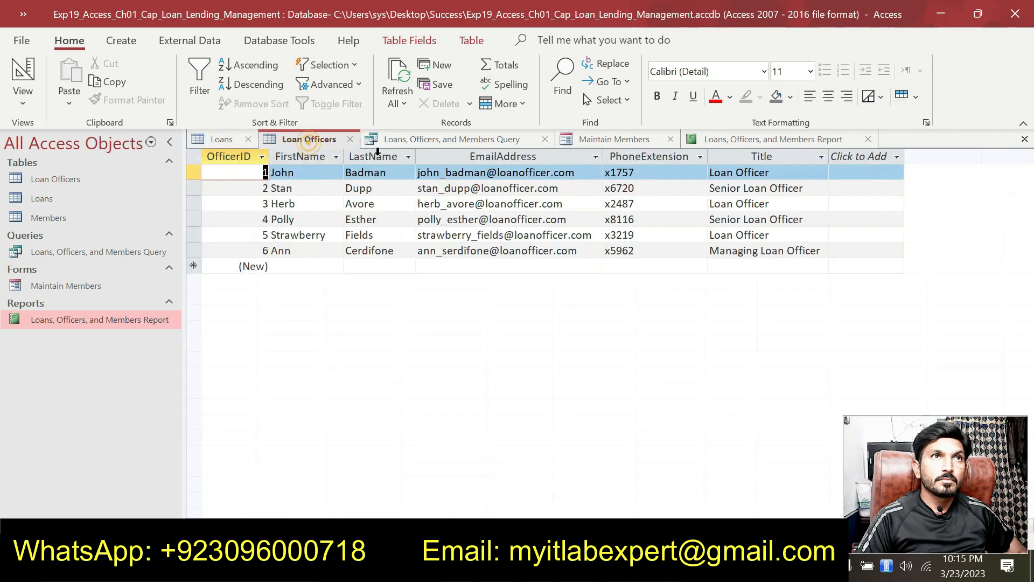
pyautogui.click(399, 143)
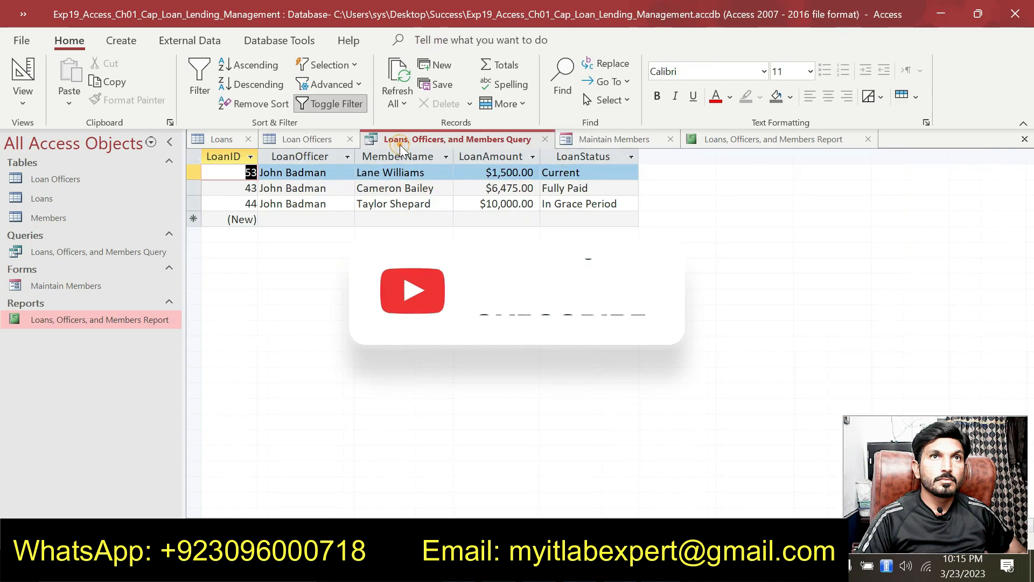
pyautogui.click(589, 140)
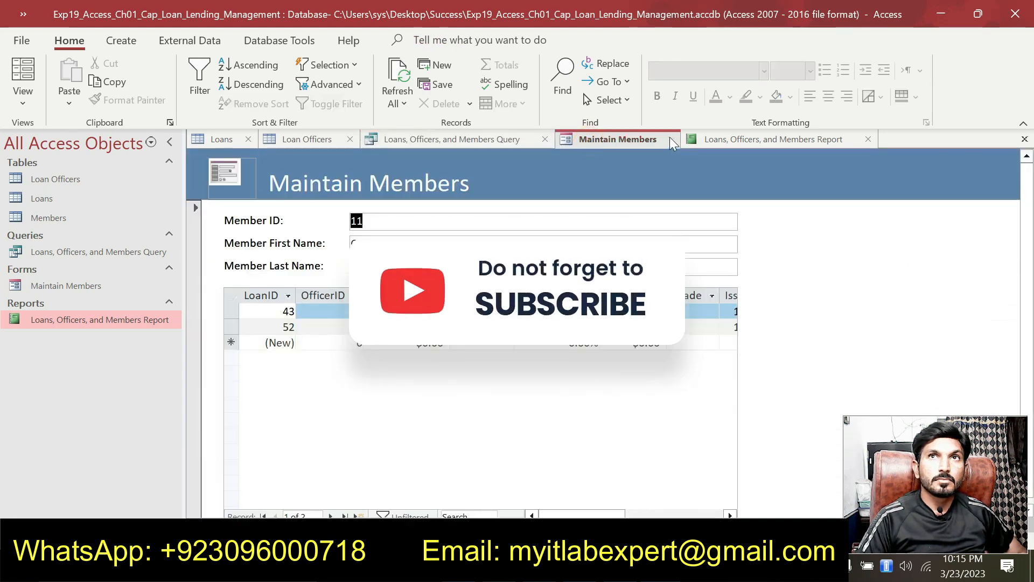
pyautogui.click(719, 140)
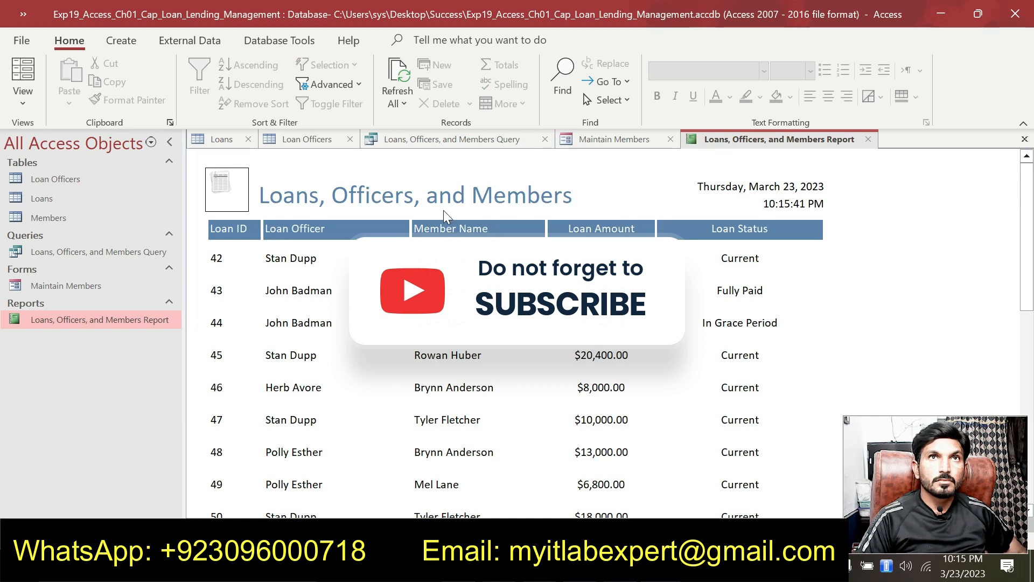
pyautogui.click(439, 141)
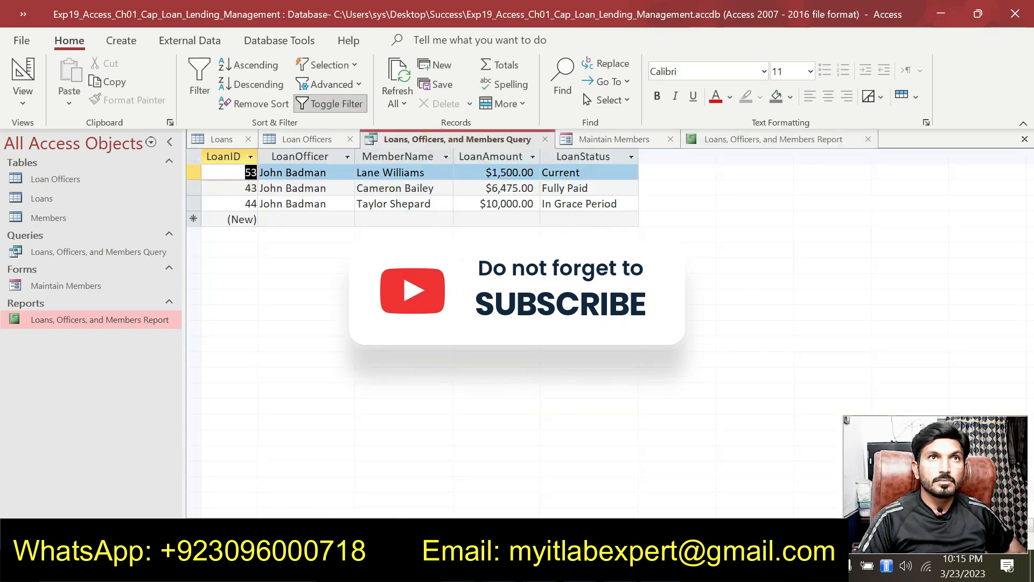